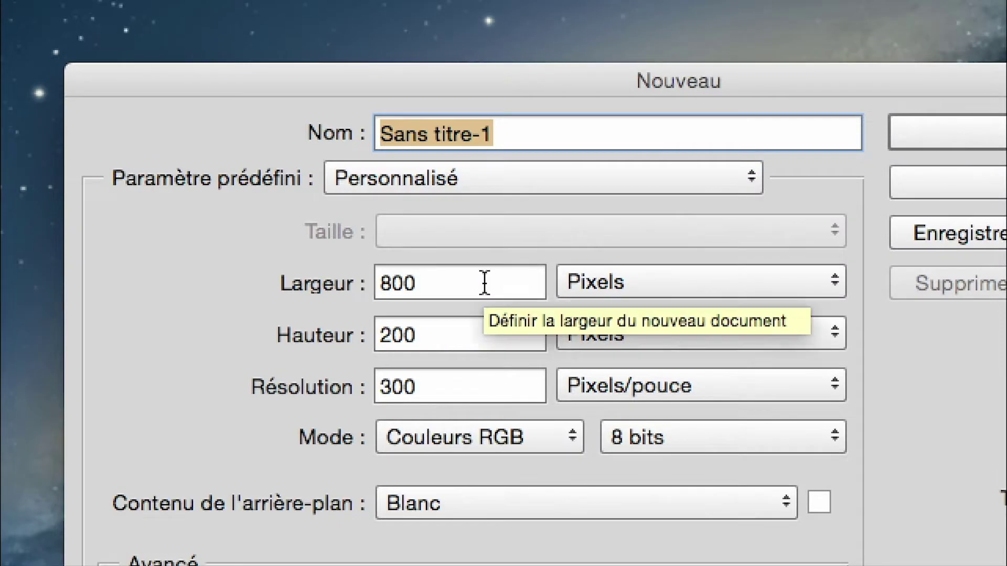
Create a new 800 × 200 pixel RGB document at 300 pixels/inch with a white background and the sRGB IEC61966-2.1 profile, and enlarge its window.
click(484, 283)
click(422, 335)
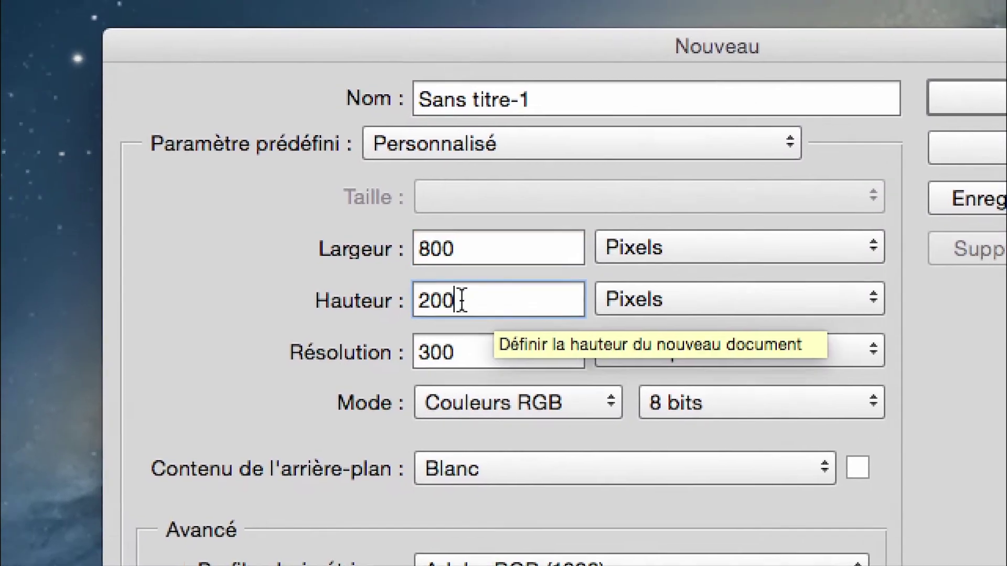
double_click(461, 301)
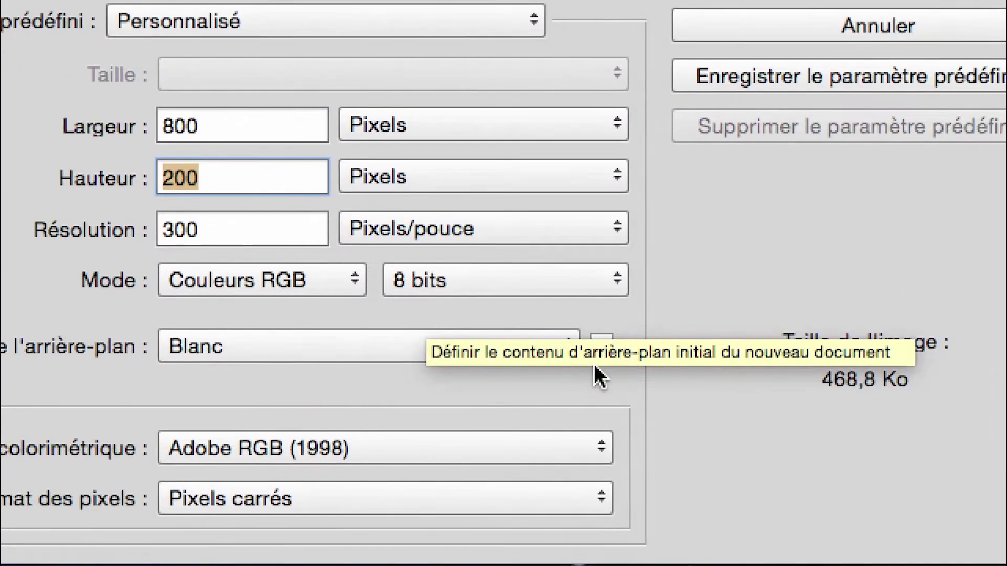
key(alt)
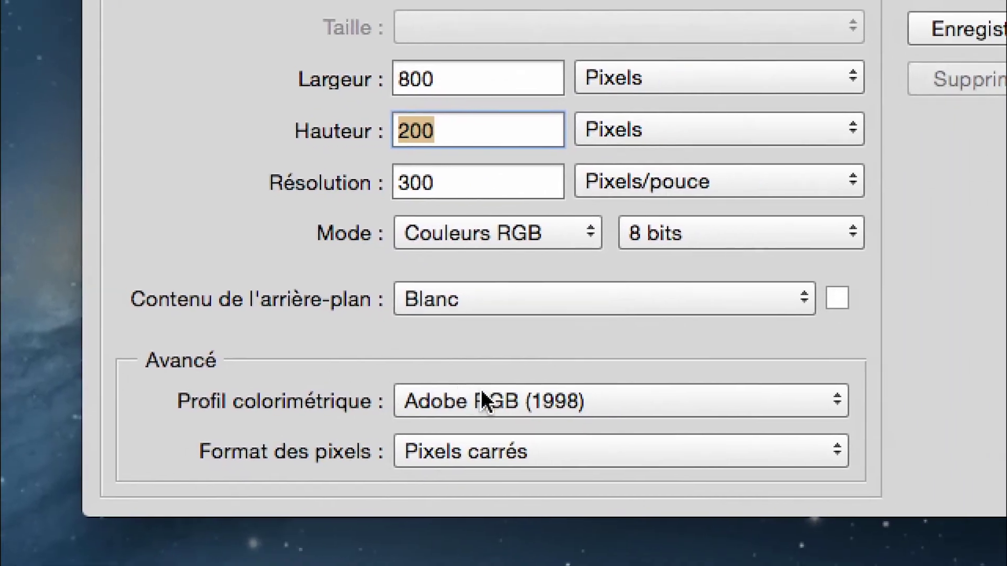
click(131, 462)
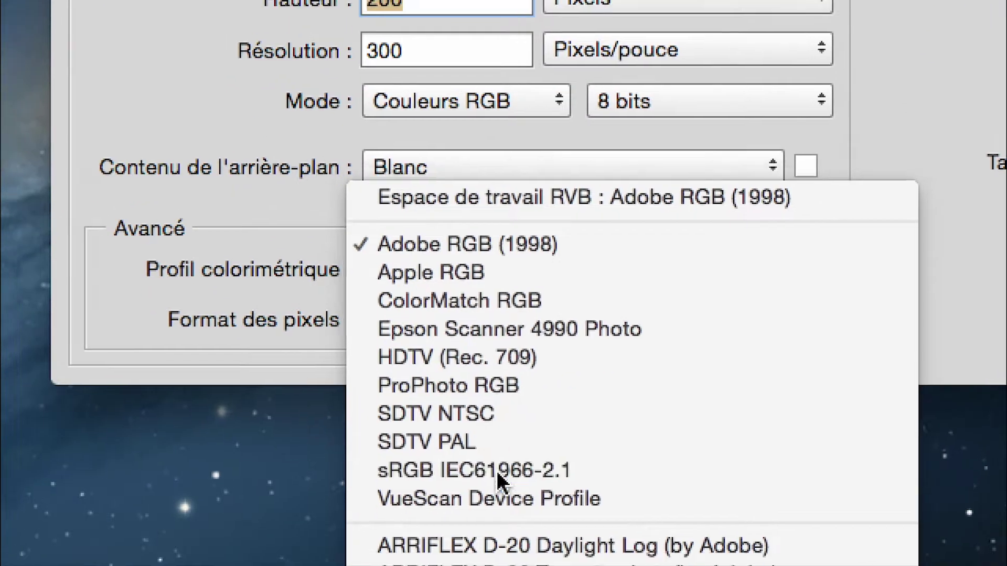
click(499, 484)
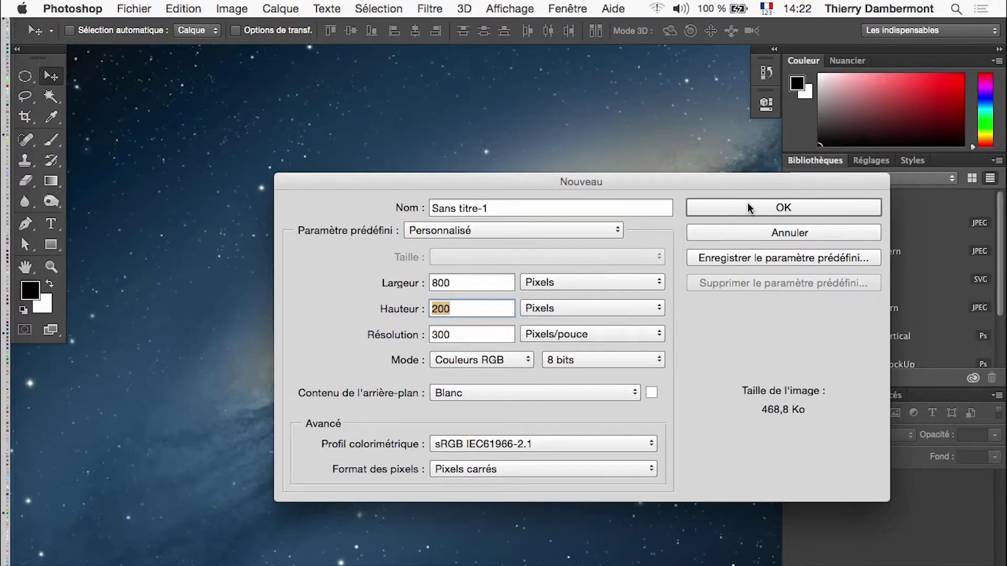
click(748, 208)
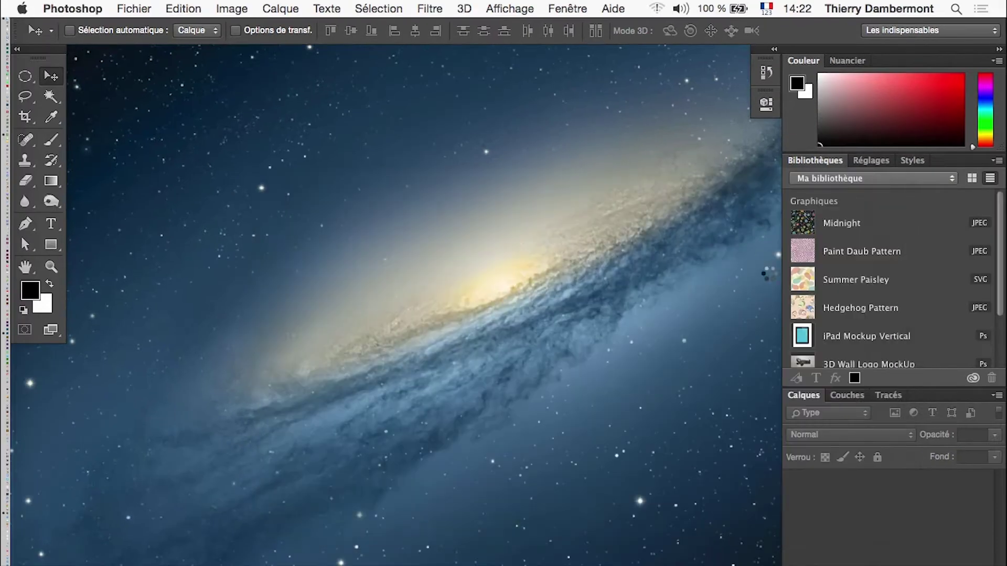
drag(703, 228, 767, 308)
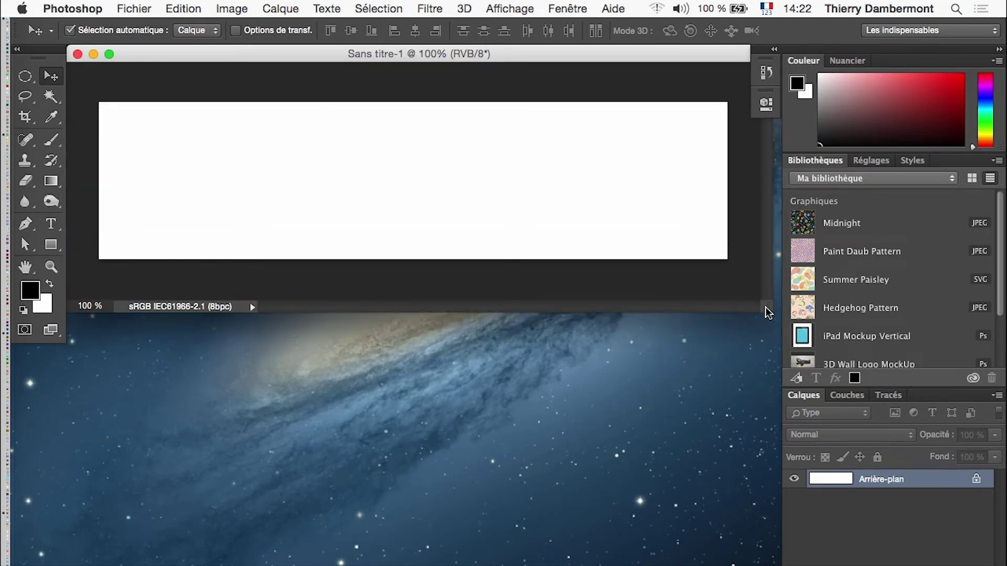
Switch to Firefox, close the baseball bat image, and run a Google Images search for "tennis ball".
key(super+Tab)
key(super+Tab)
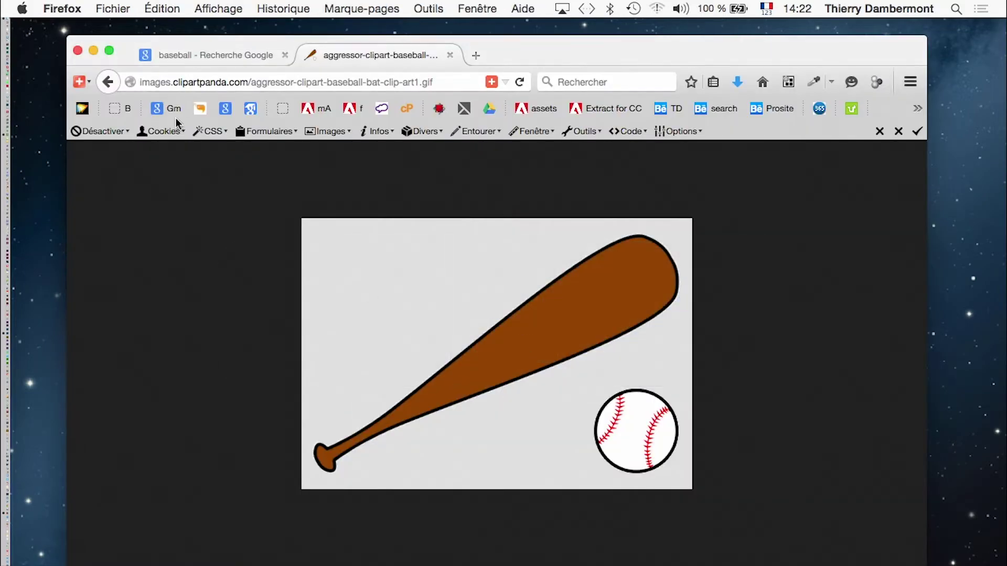
click(450, 55)
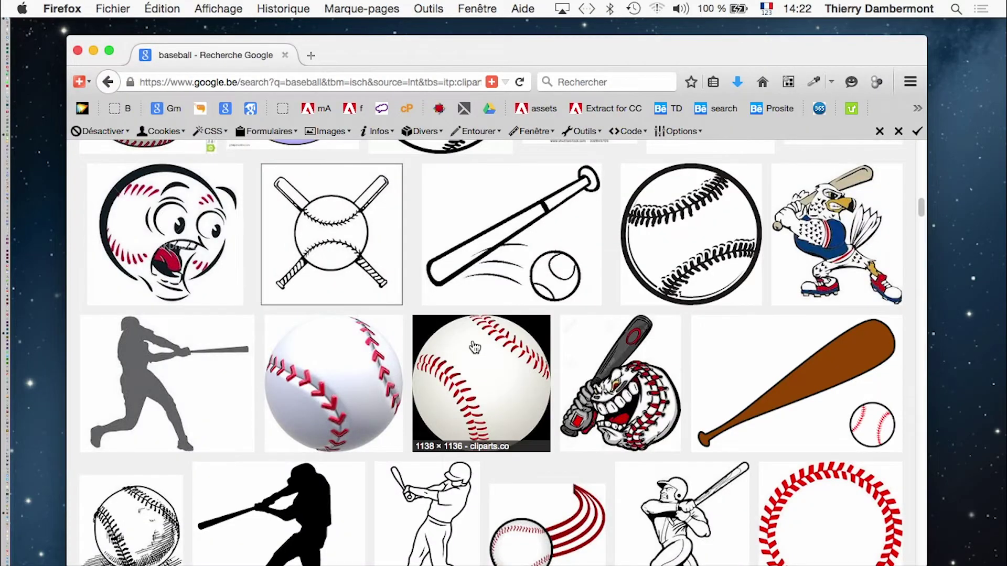
scroll(475, 347, up, 10)
double_click(189, 163)
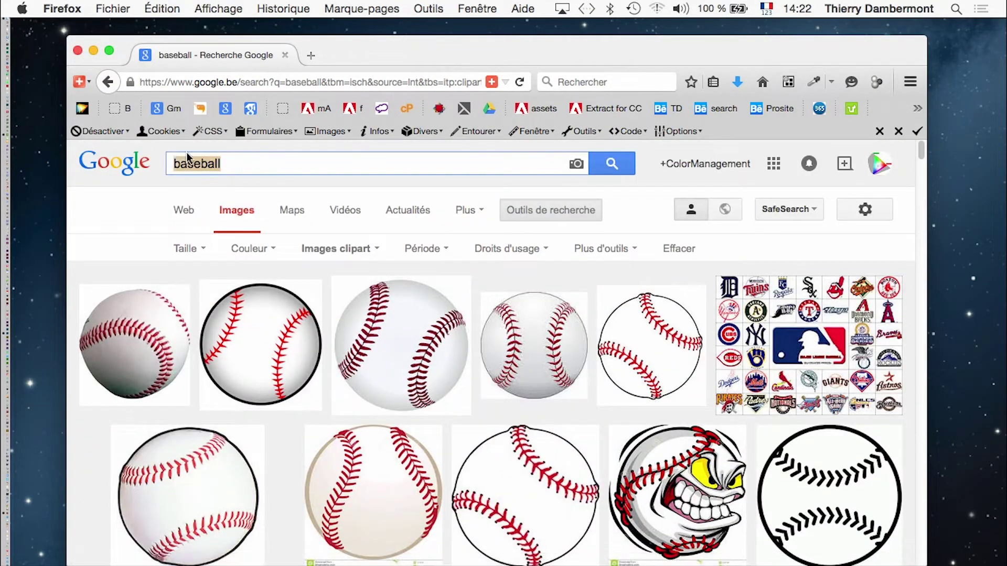
text(tennis bla)
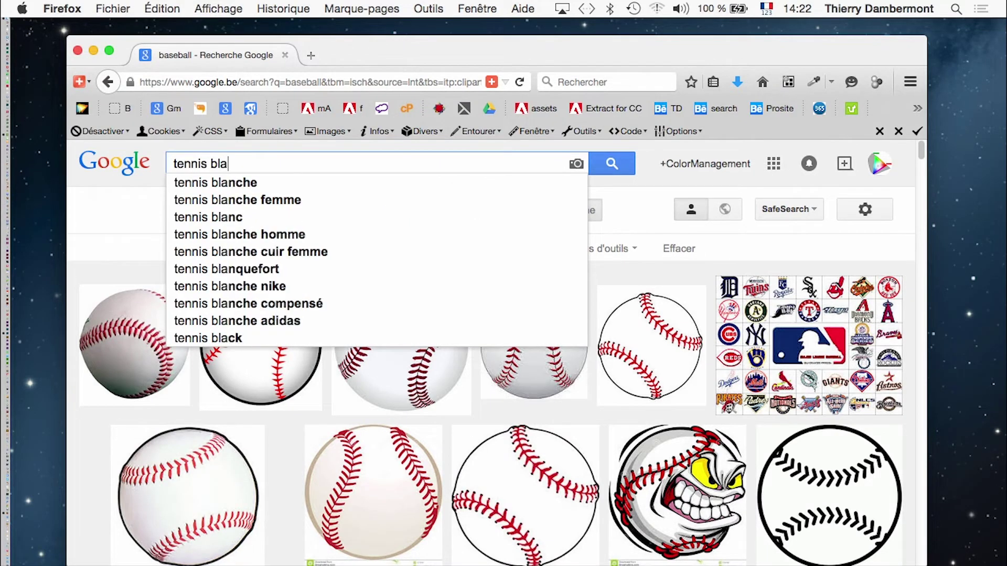
key(BackSpace)
key(BackSpace)
text(all)
key(Return)
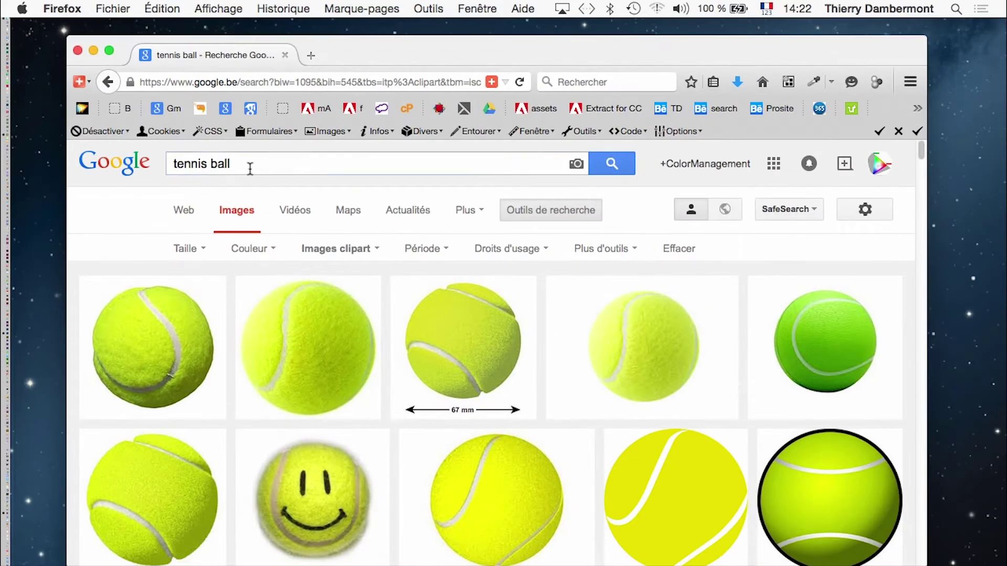
Refine the image search to tennis ball "public domain" and remove the clip art type filter.
click(323, 142)
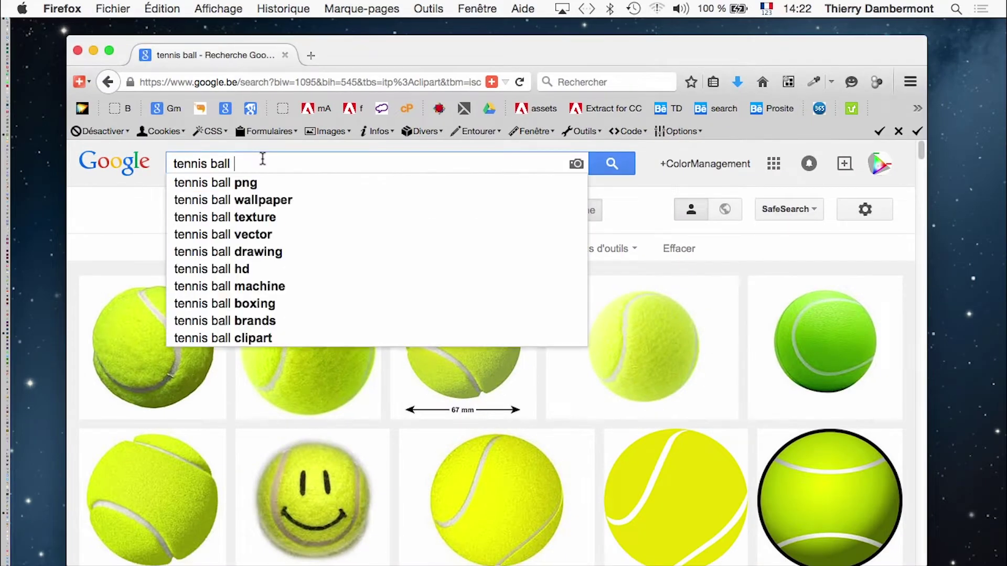
text("public)
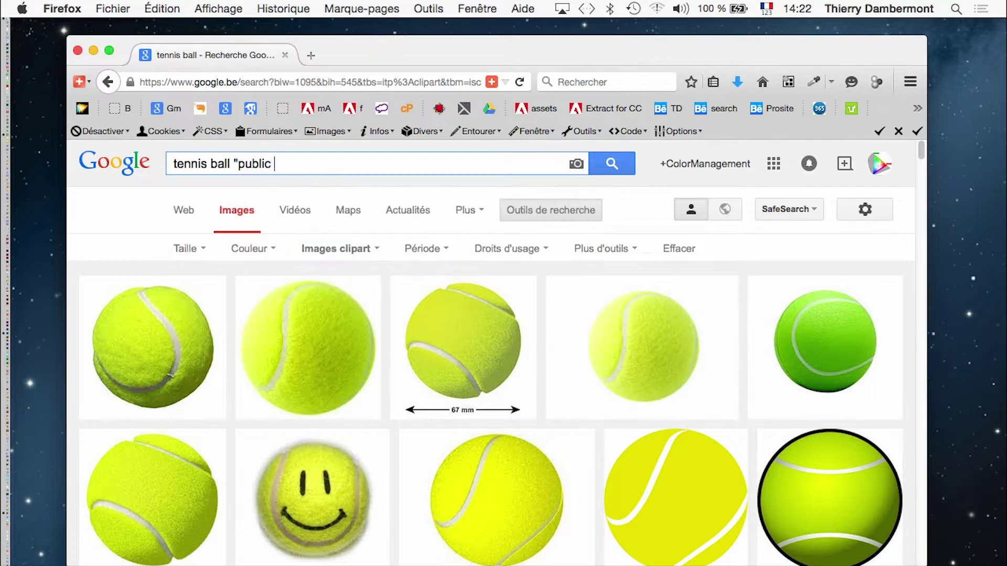
text( domain")
key(Return)
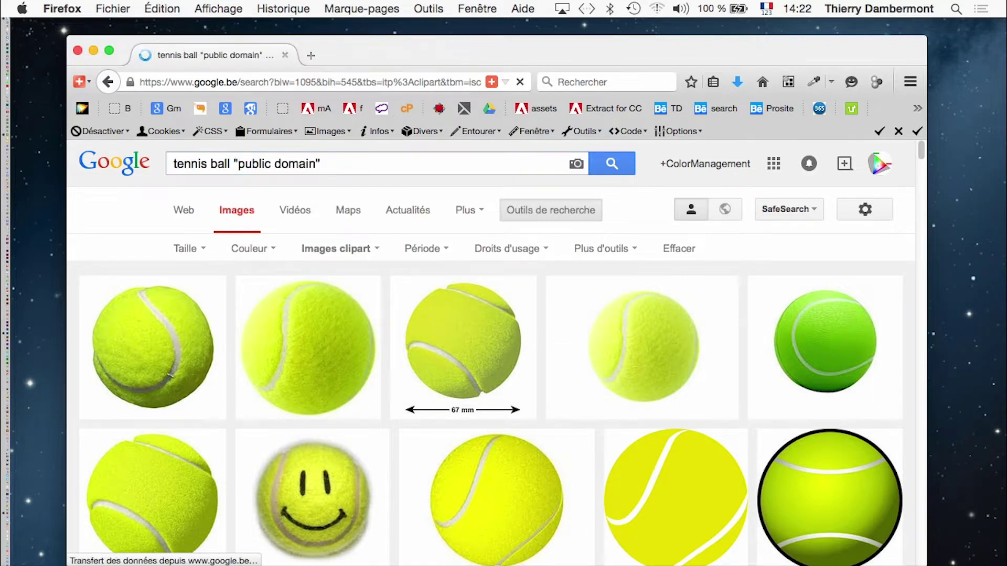
click(324, 249)
click(331, 273)
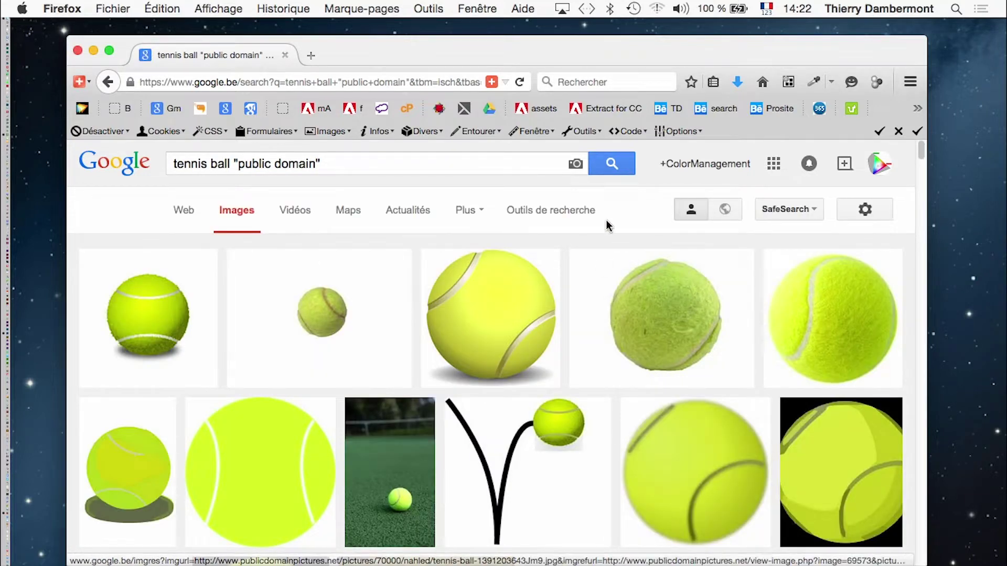
Open the small tennis ball photo on white, second in the first row of results, at full size in a separate tab.
super+click(307, 318)
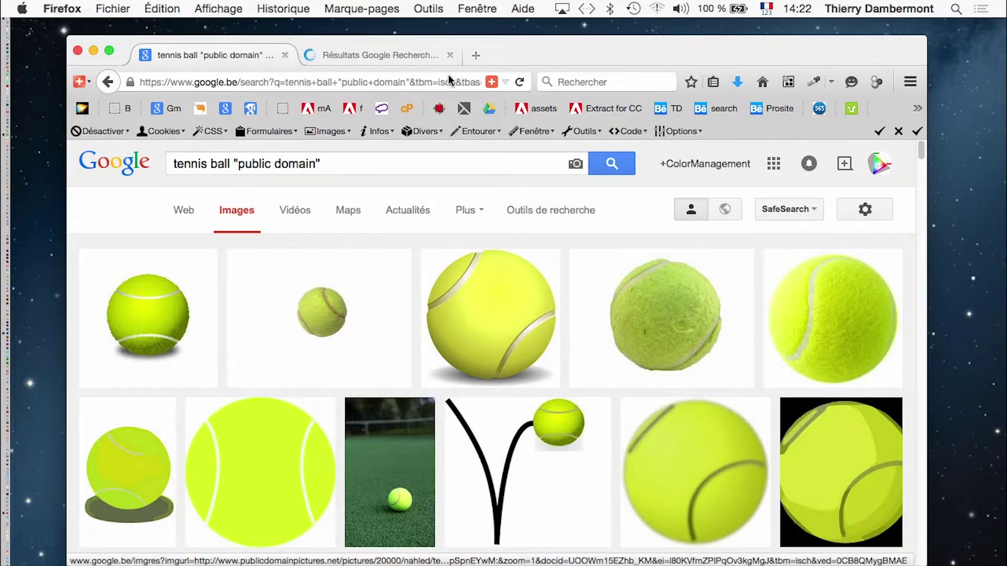
click(393, 56)
click(720, 300)
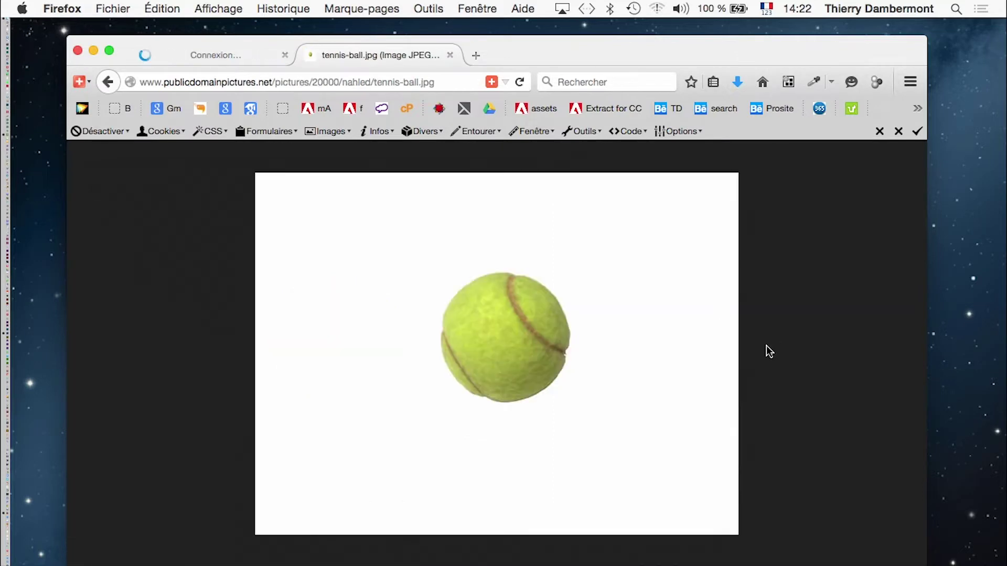
Save the image as tennis-ball.jpg in a new folder named "animation simple - hand on" inside Photoshop jour 4.
right_click(514, 326)
click(605, 374)
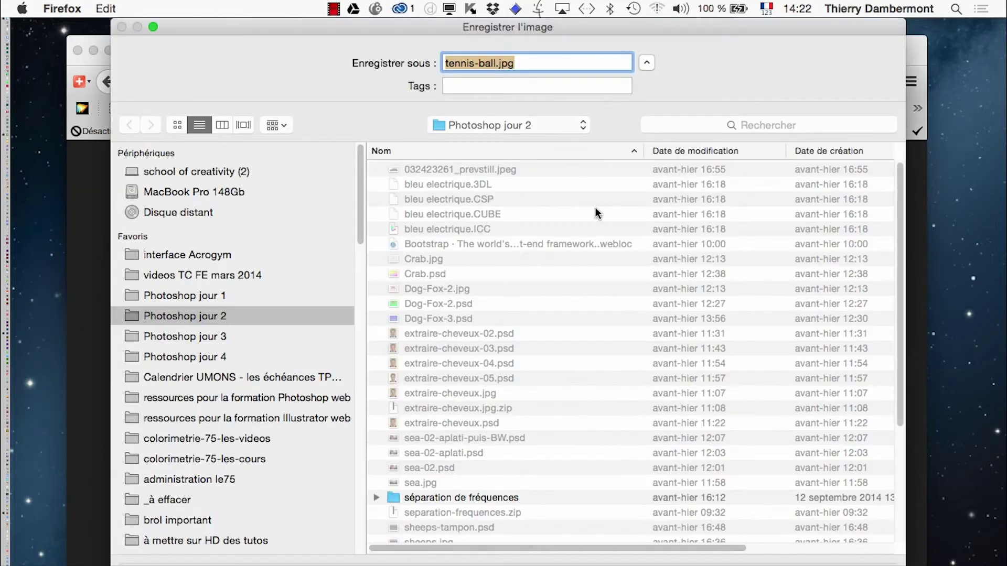
click(209, 356)
key(super+shift+n)
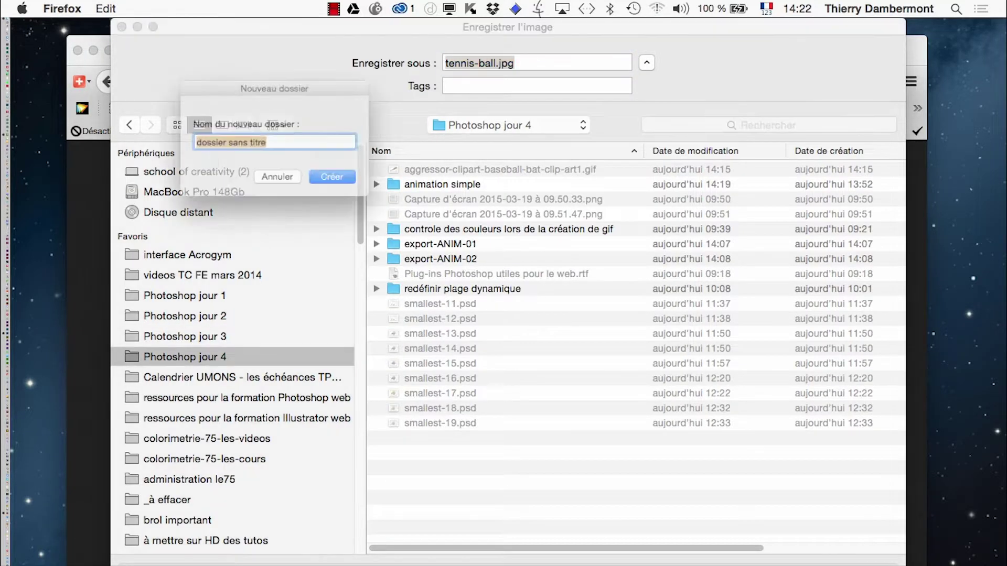
text(animation)
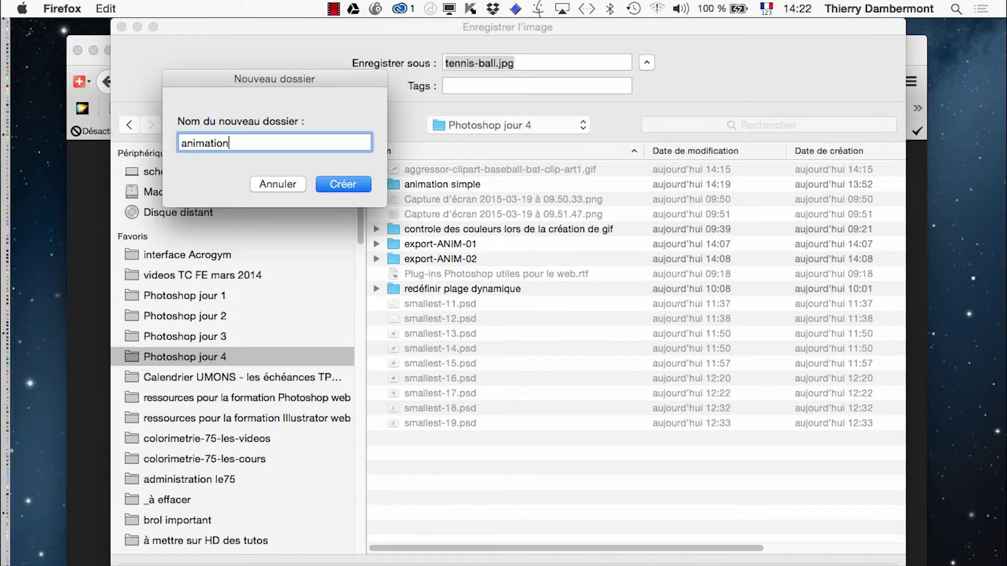
text( simple - hand on)
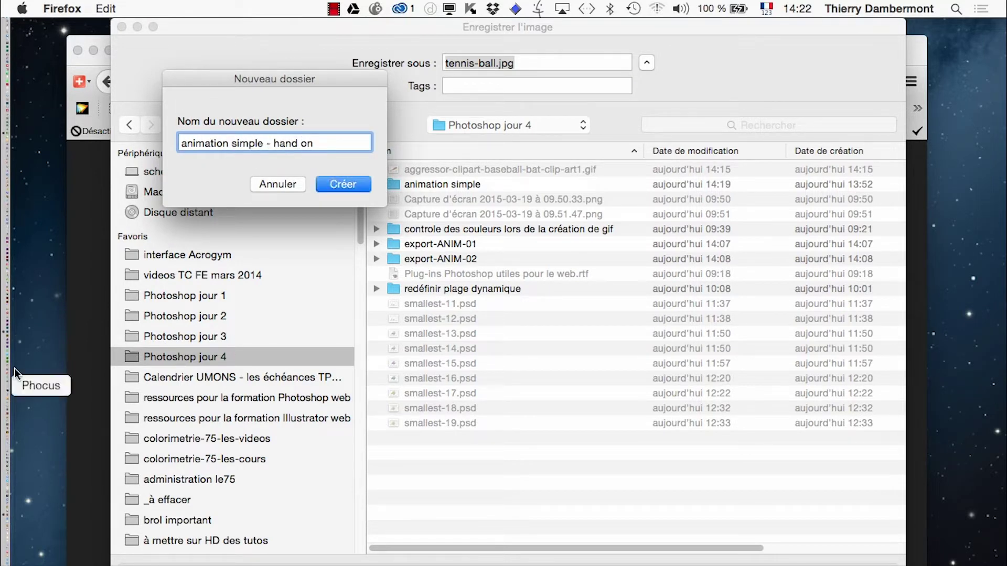
click(344, 185)
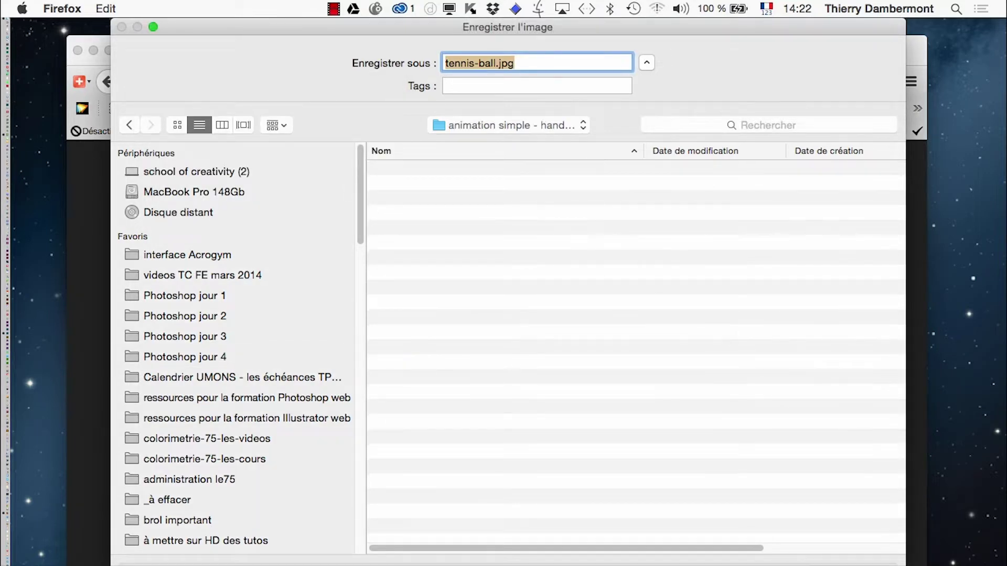
key(Return)
Switch back to Photoshop and open tennis-ball.jpg from the "animation simple - hand on" folder in Photoshop jour 4.
key(super+Tab)
key(super+Tab)
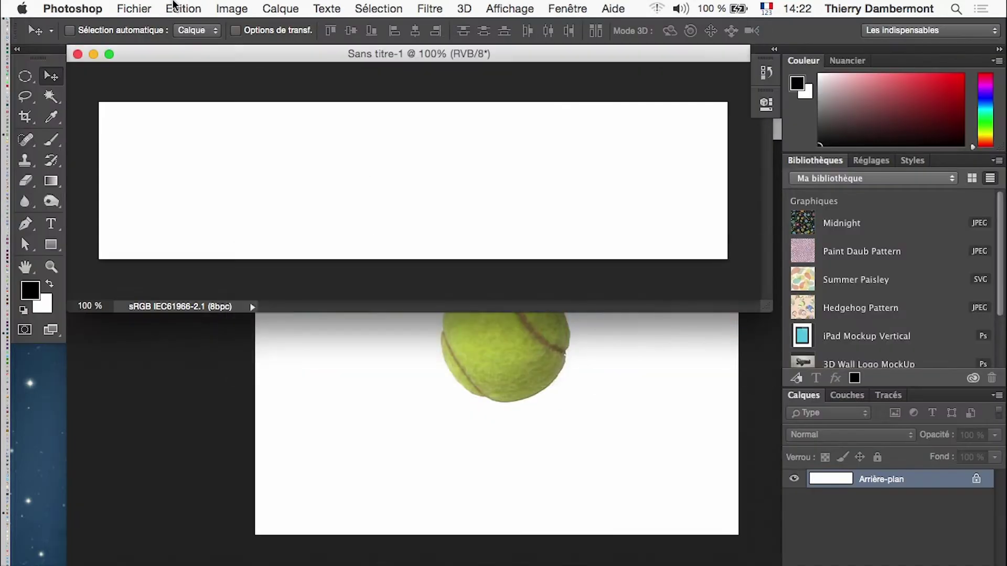
click(135, 8)
click(140, 37)
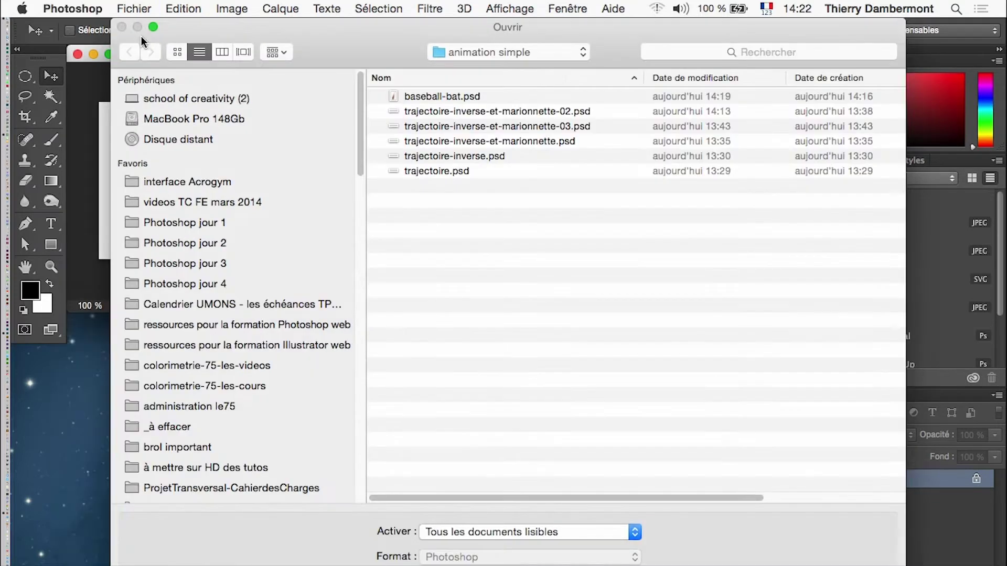
click(461, 52)
click(461, 67)
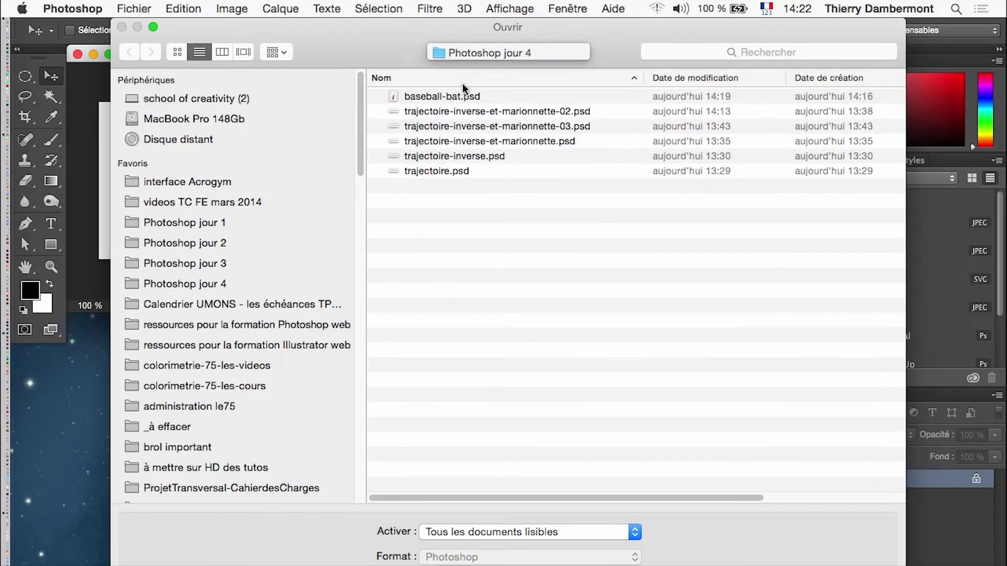
double_click(471, 125)
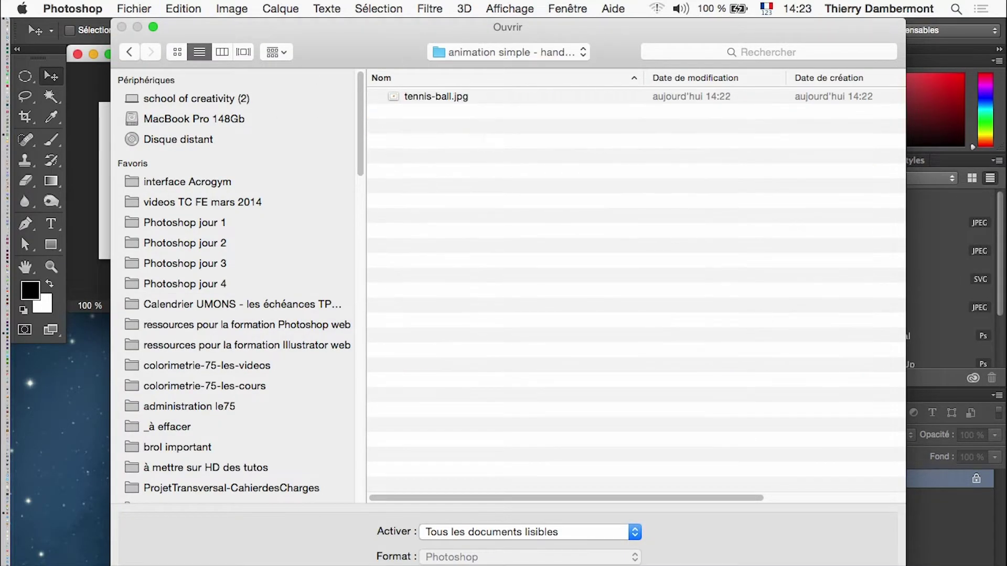
click(444, 97)
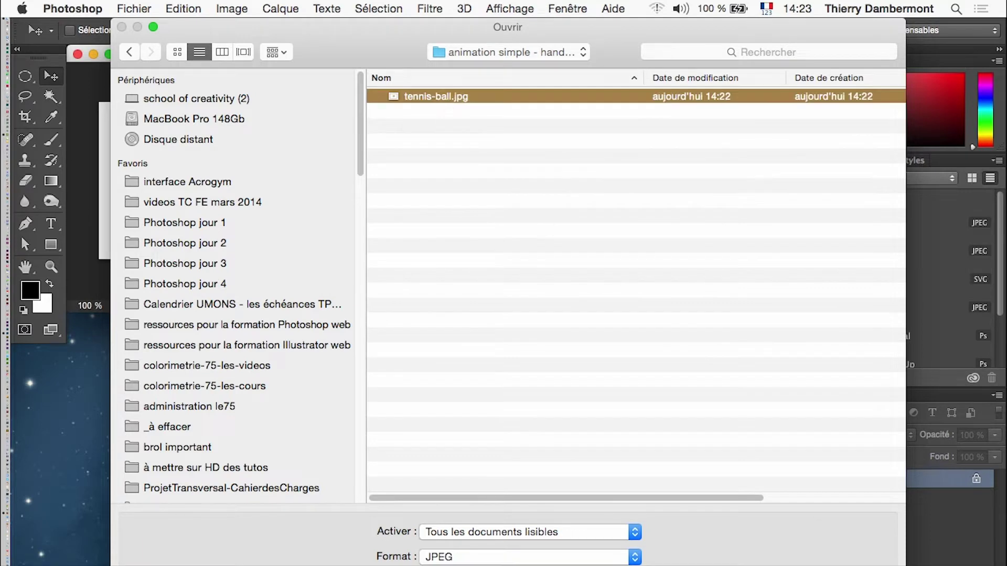
key(Return)
click(837, 475)
key(v)
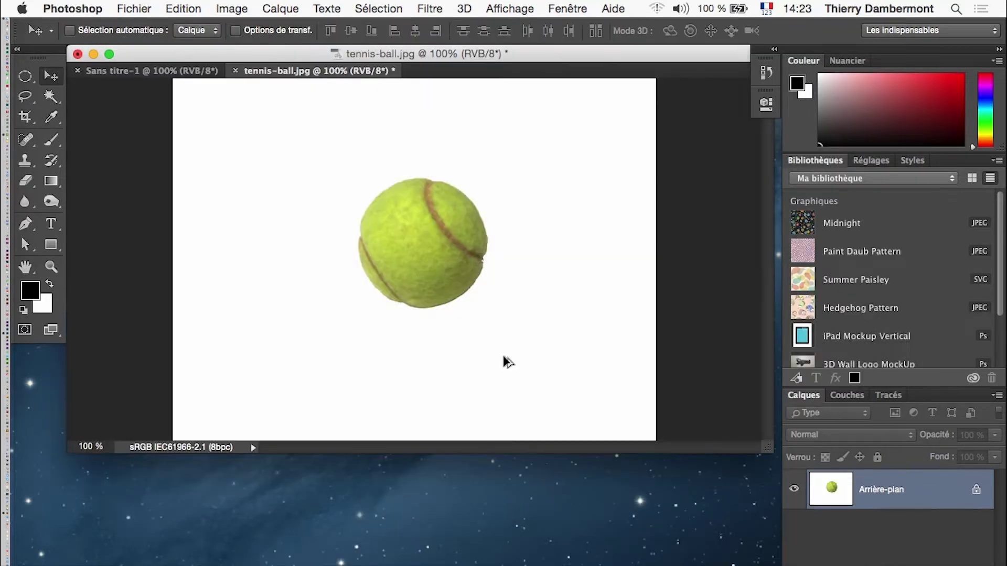
Detach the Calques panel beside the image and select the white background around the ball with the Magic Wand.
key(super+minus)
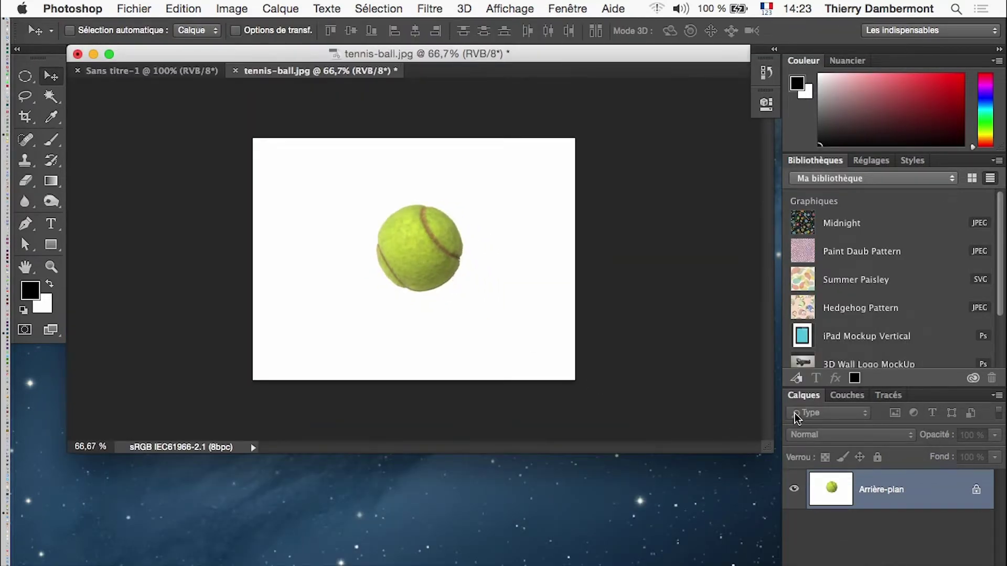
drag(798, 401, 641, 227)
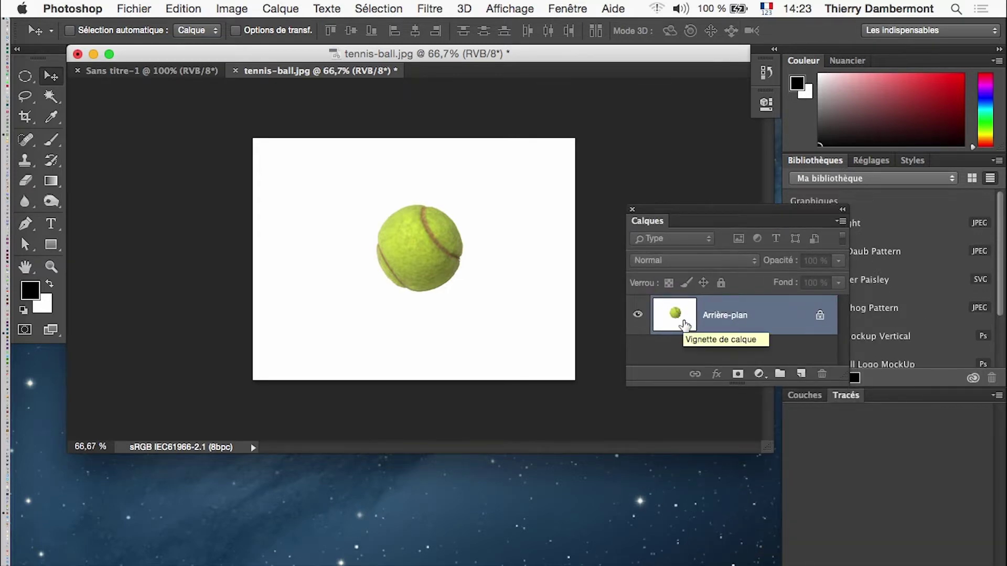
click(51, 96)
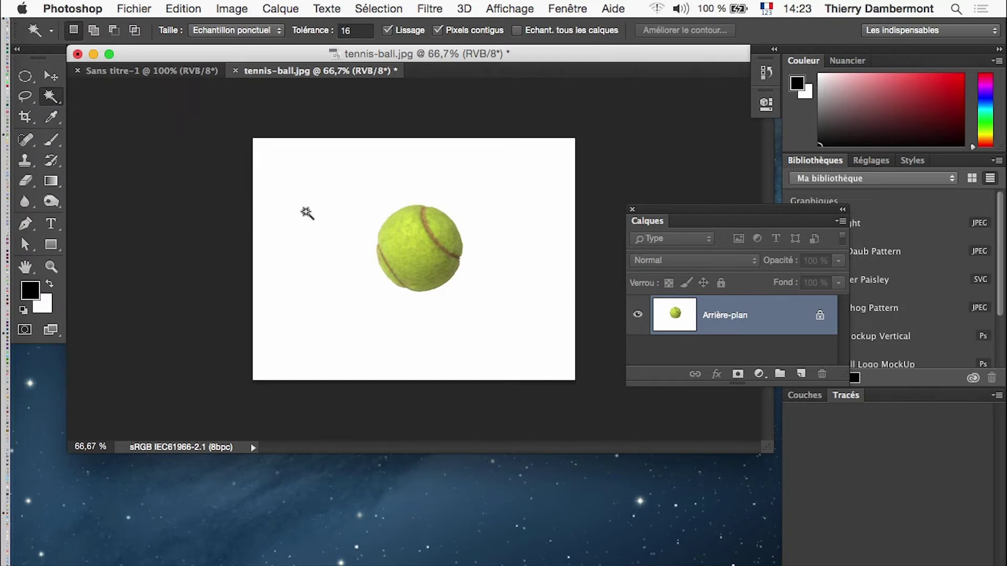
click(328, 208)
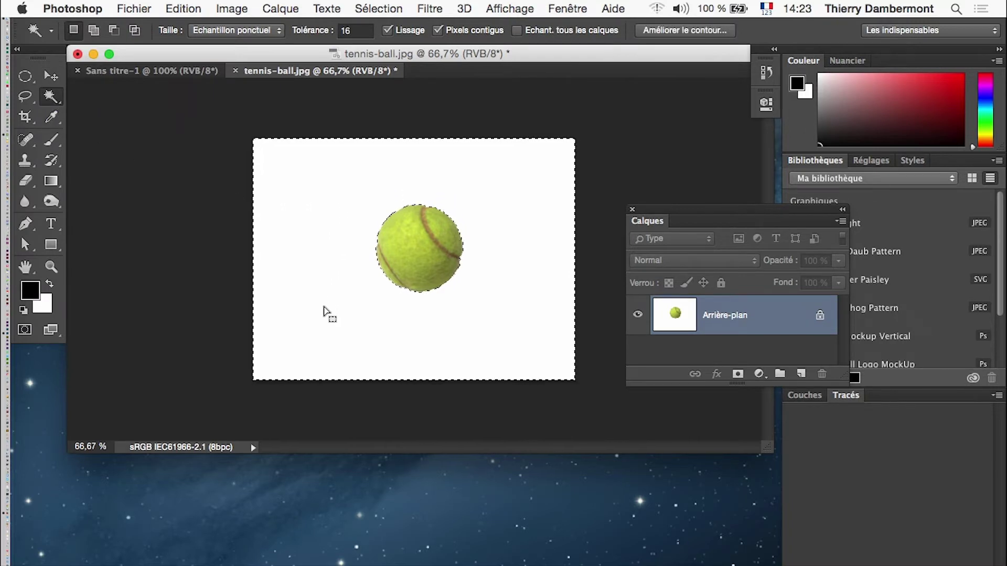
key(shift+BackSpace)
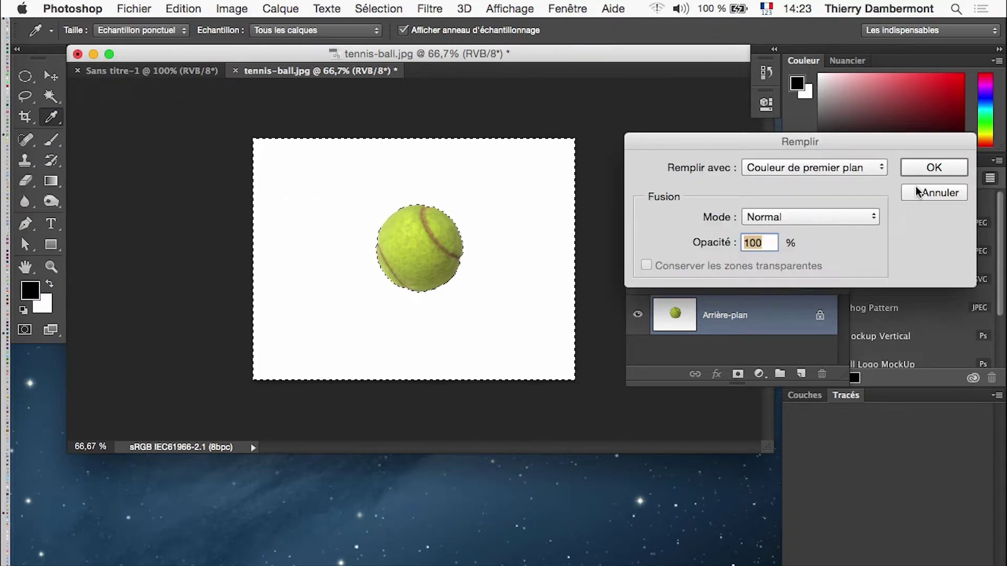
click(923, 192)
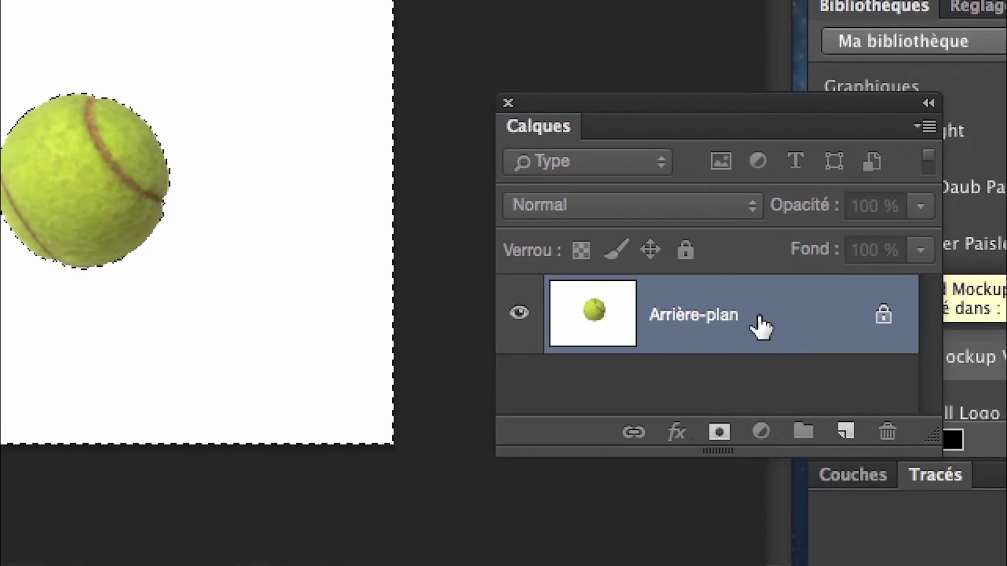
Convert the locked Arrière-plan into a regular layer named Calque 0.
double_click(761, 323)
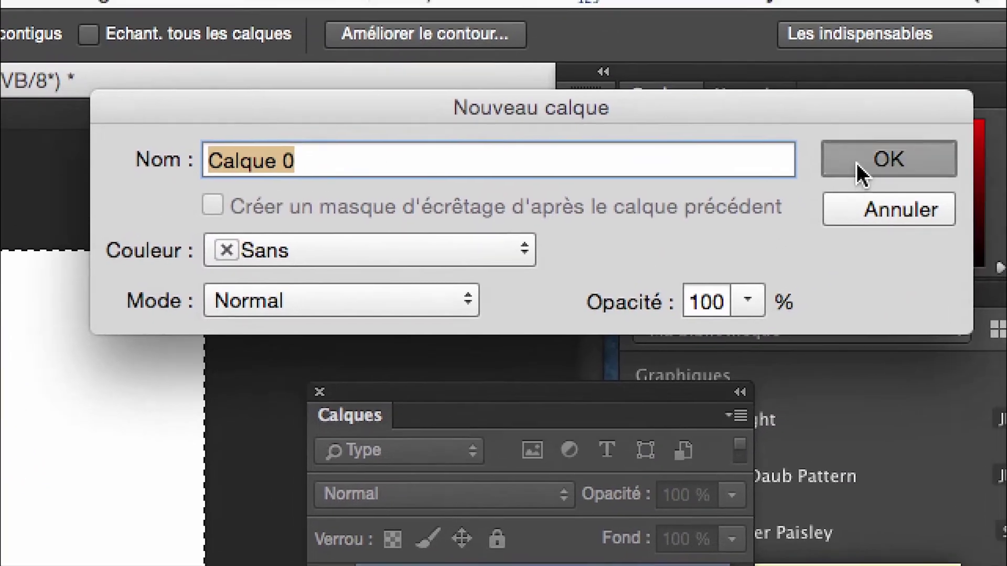
click(861, 173)
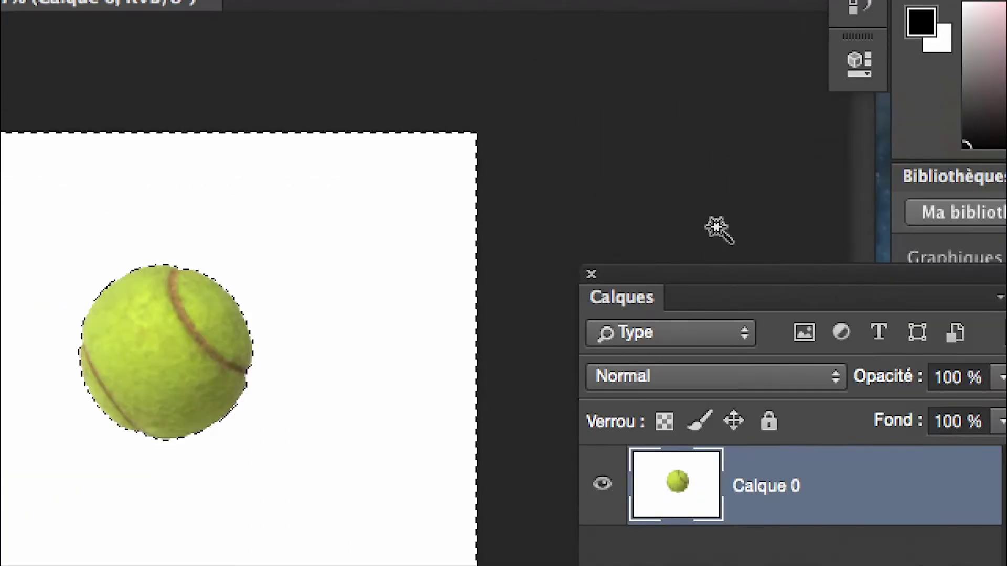
Try deleting the selected white area around the ball, and undo the deletion.
key(Delete)
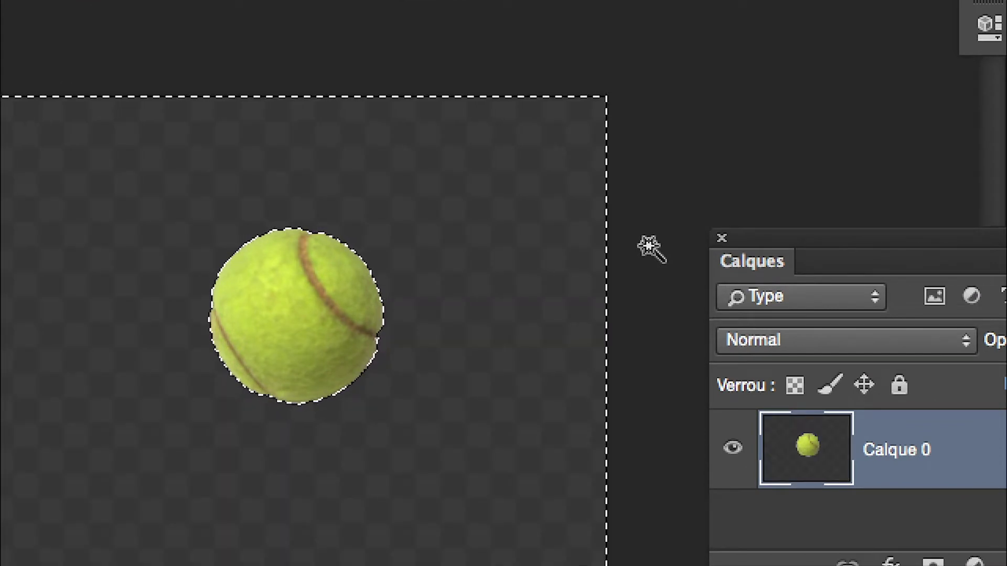
key(ctrl+z)
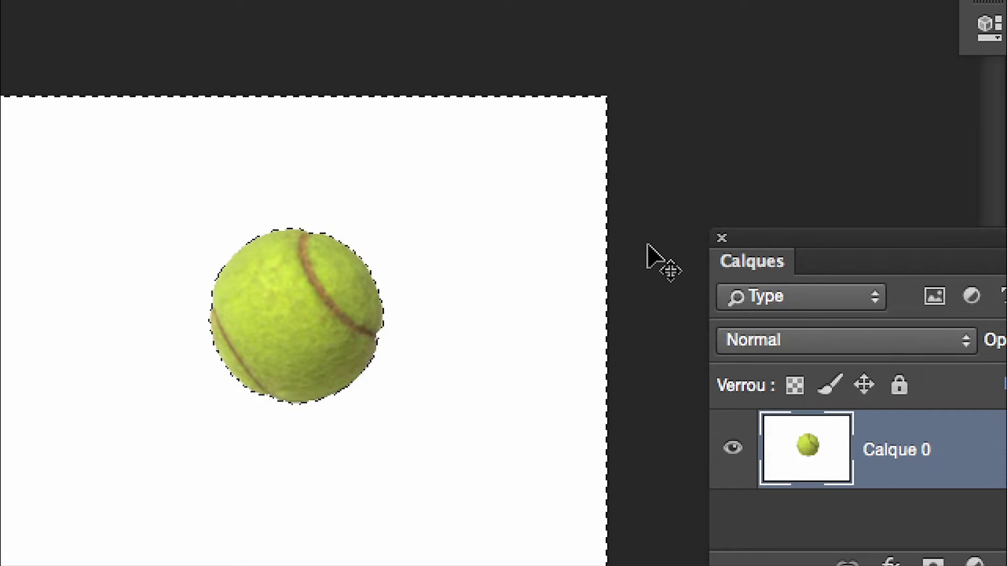
Clear the selection and, in Calque 0's blending options, lower the Gris white limit for Ce calque to 220.
key(ctrl+d)
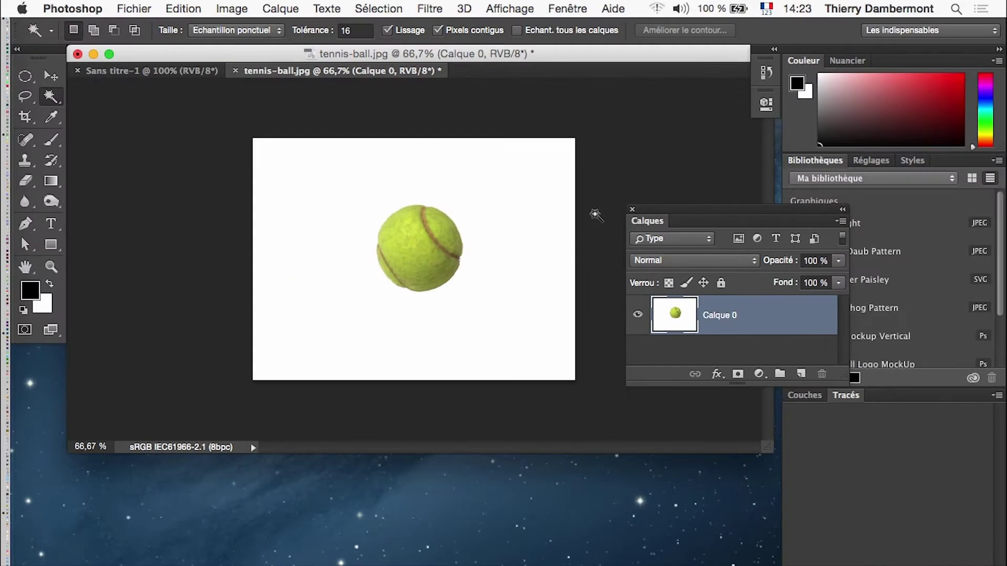
double_click(768, 323)
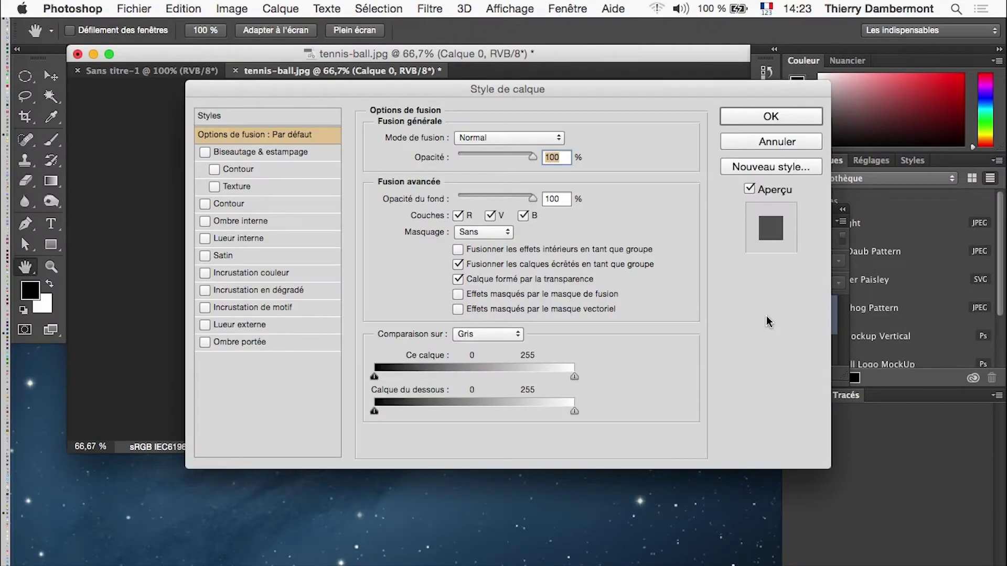
click(775, 140)
drag(728, 211, 652, 204)
double_click(676, 313)
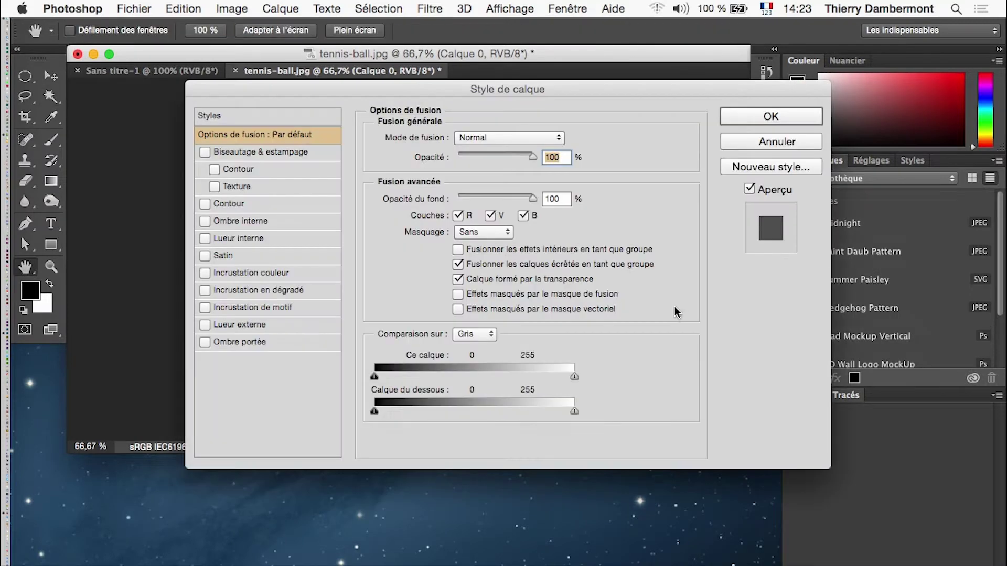
drag(403, 79, 724, 60)
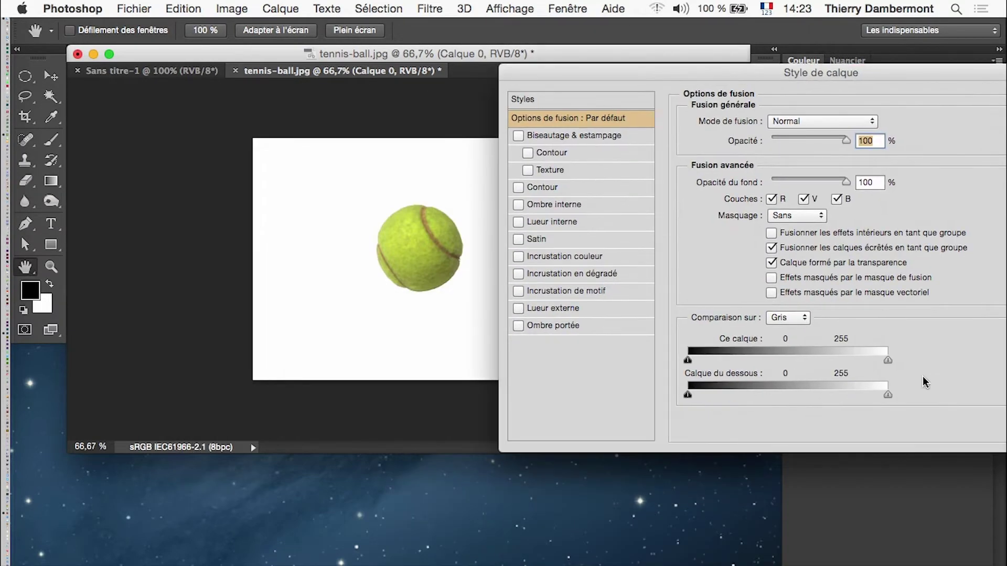
drag(891, 363, 861, 360)
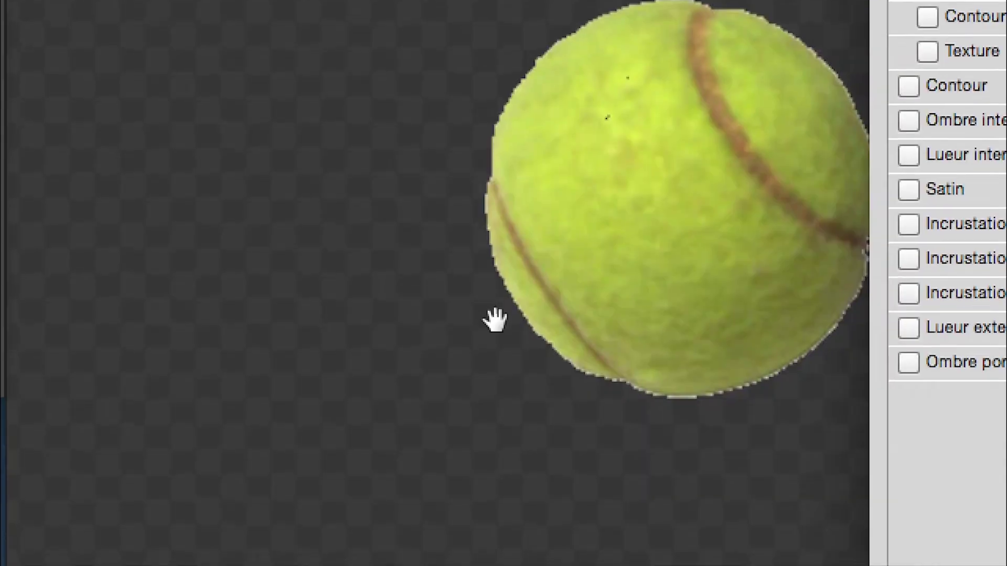
Split the Gris white limit for Ce calque to 212 / 232 and apply the blending options.
drag(281, 400, 304, 557)
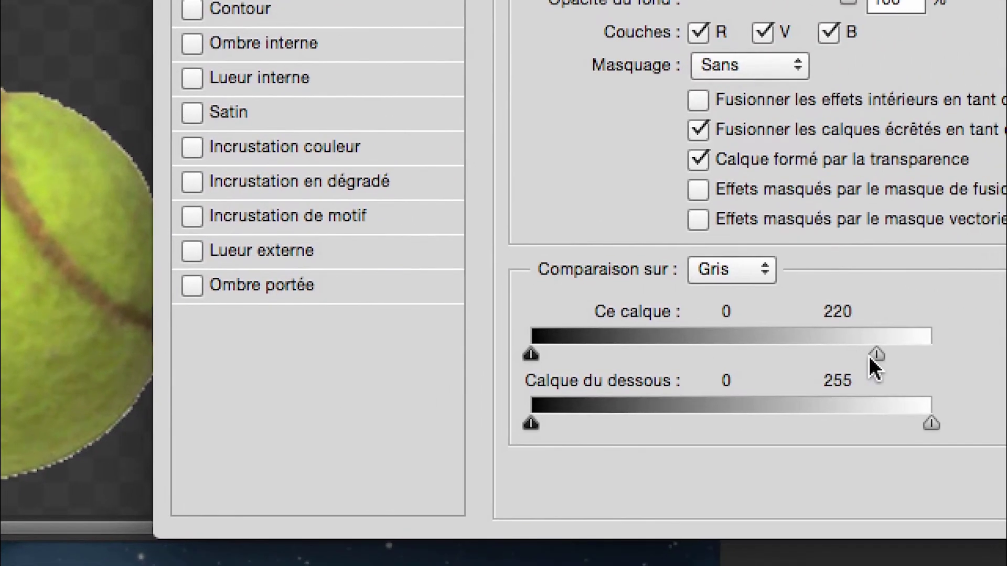
mouse_move(875, 357)
mouse_down()
mouse_move(813, 358)
mouse_move(860, 362)
mouse_up()
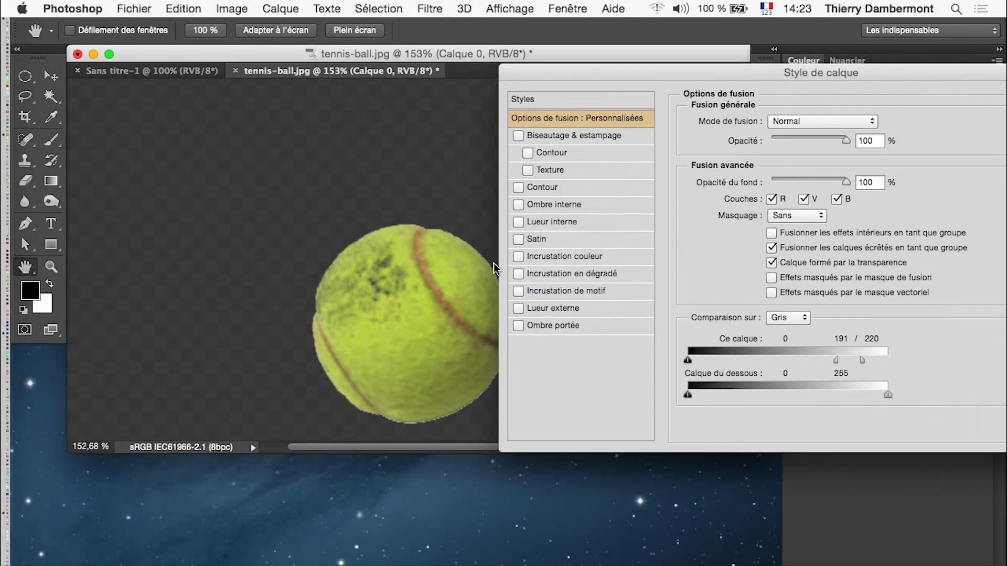
mouse_move(863, 360)
mouse_down()
mouse_move(872, 361)
mouse_move(855, 365)
mouse_up()
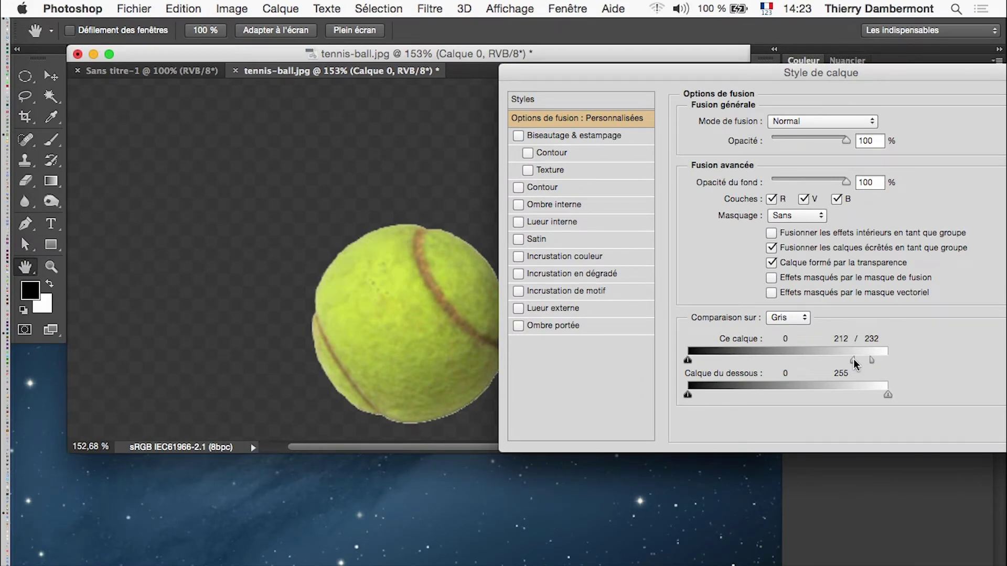
drag(859, 73, 697, 70)
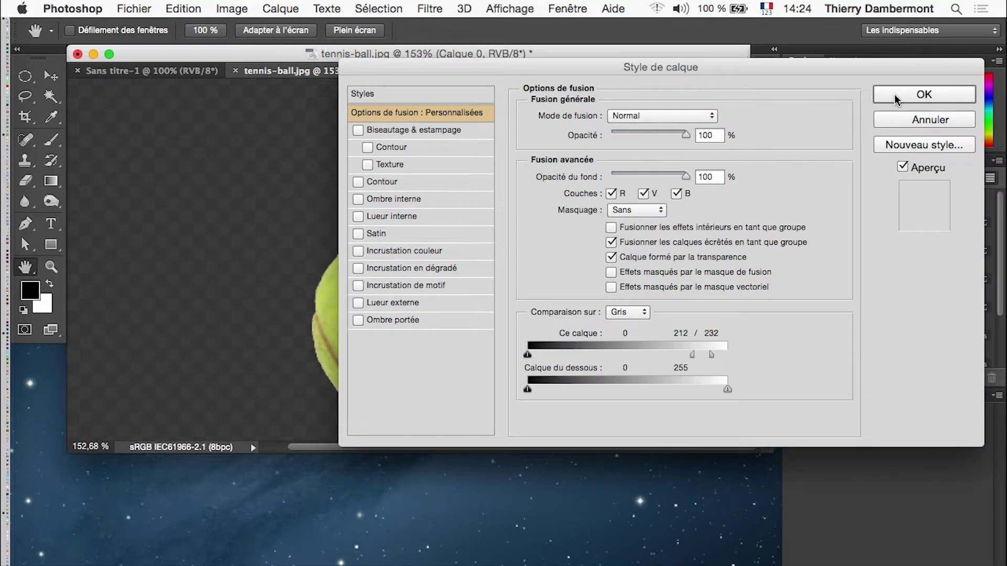
click(915, 94)
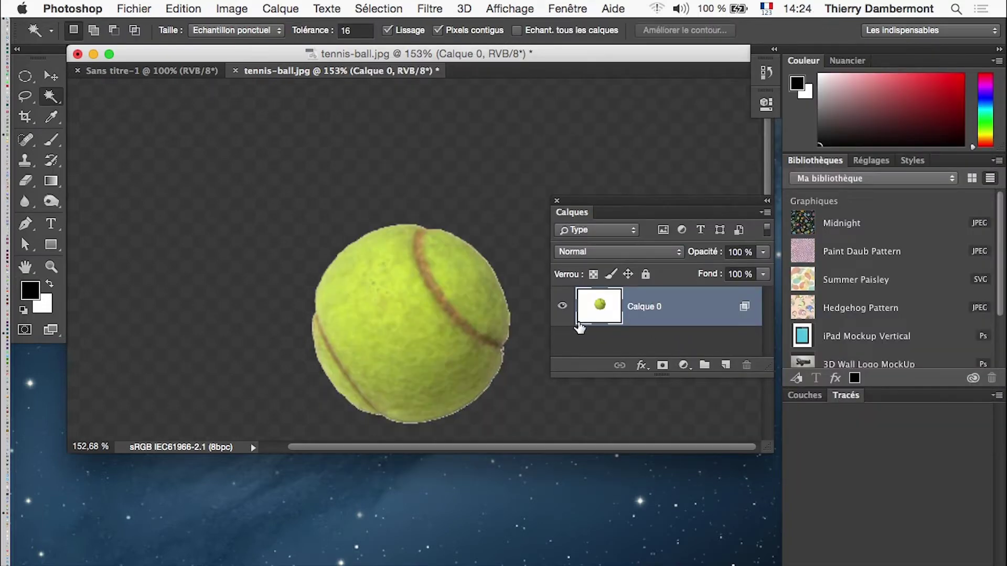
Reopen Calque 0's blending options and narrow the Gris white split for Ce calque to about 221 / 224.
double_click(684, 315)
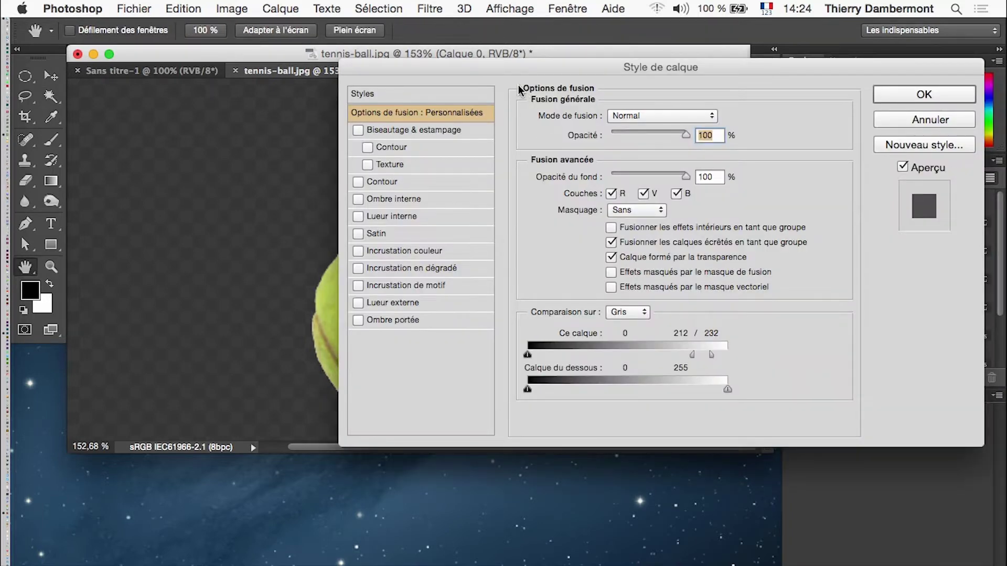
drag(509, 76, 645, 74)
drag(378, 257, 247, 185)
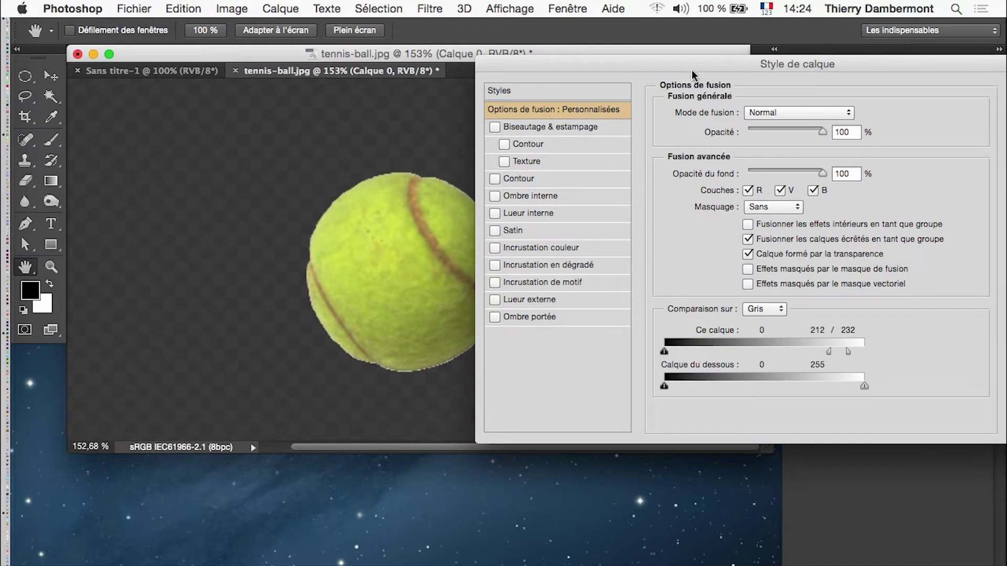
drag(692, 75, 739, 57)
mouse_move(881, 339)
mouse_down()
mouse_move(893, 340)
mouse_move(885, 342)
mouse_up()
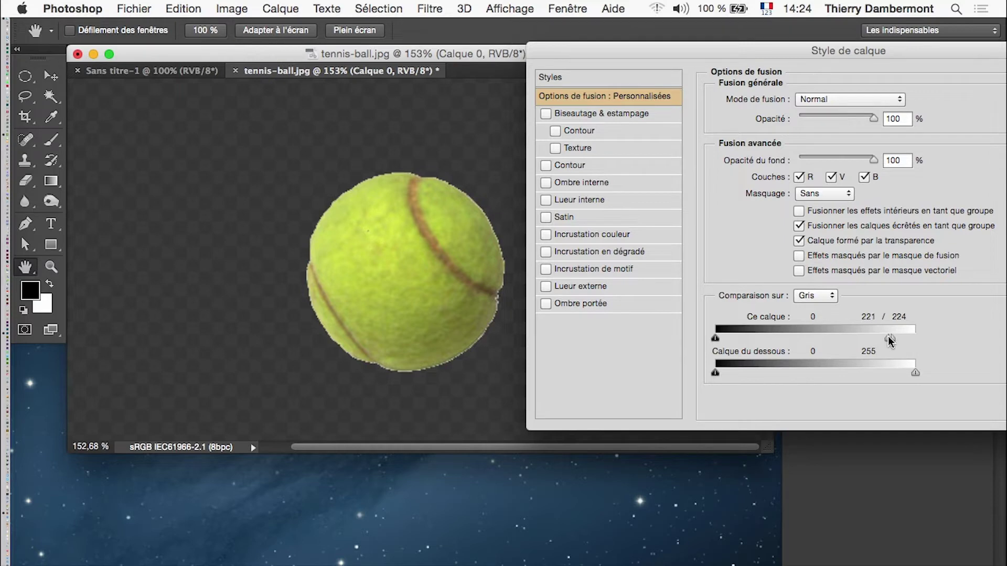
mouse_move(891, 341)
mouse_down()
mouse_move(916, 341)
mouse_move(883, 338)
mouse_up()
Base the blending comparison on Bleu, set the Ce calque white split to 158 / 208, and apply.
click(815, 296)
click(810, 331)
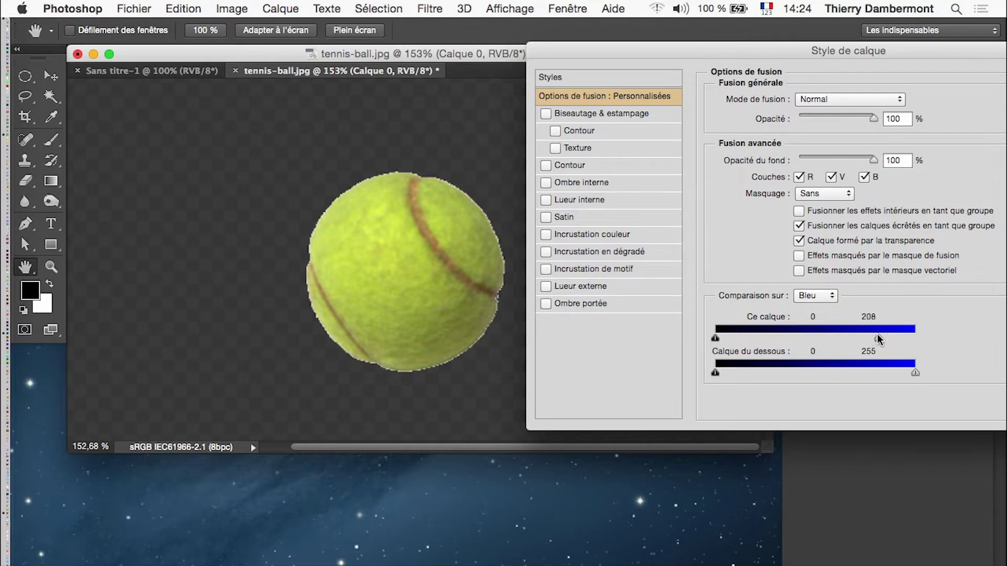
drag(856, 338, 839, 339)
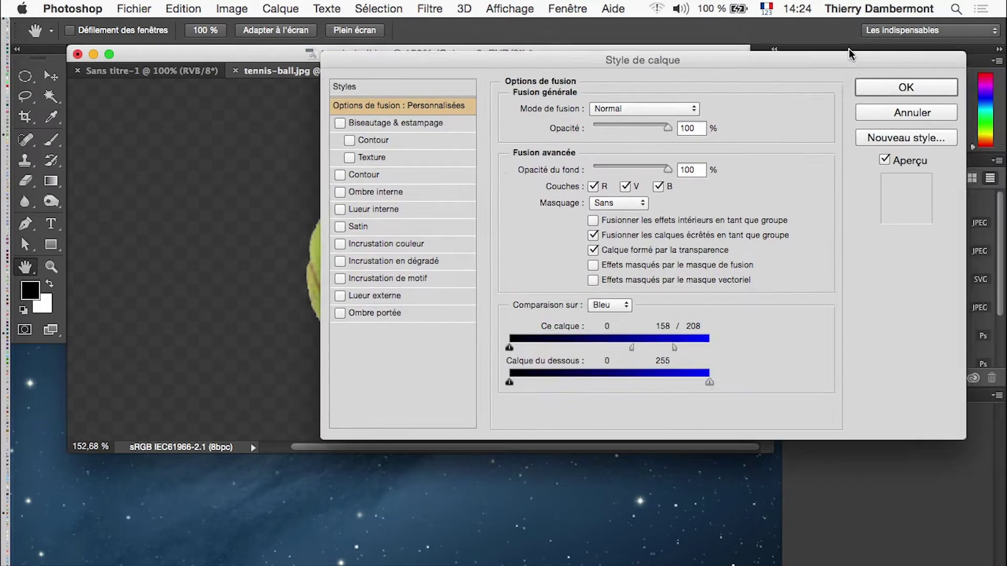
click(871, 94)
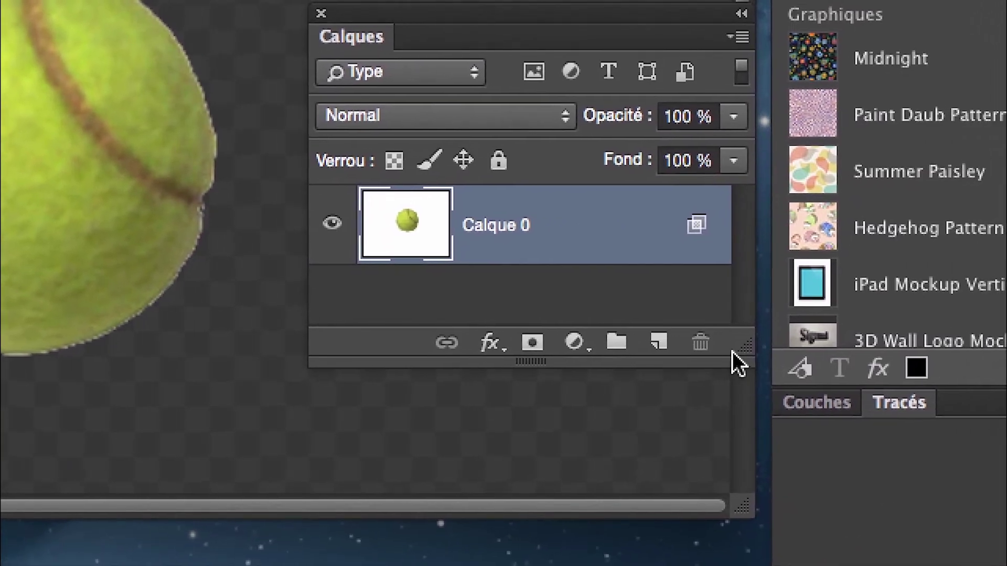
Enlarge the Calques panel, add an empty layer above Calque 0 and merge the two layers.
drag(861, 443, 873, 509)
click(655, 355)
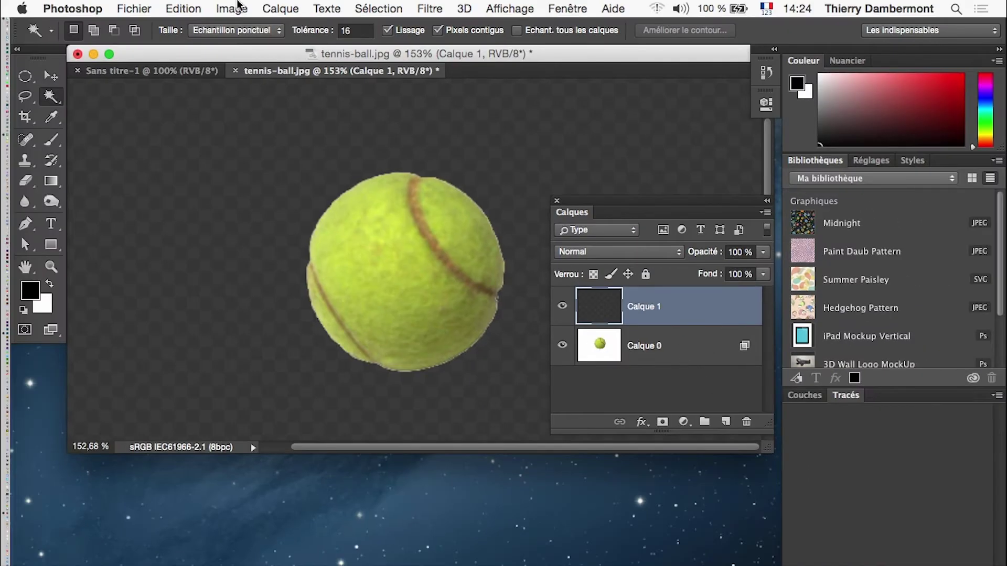
click(280, 8)
click(326, 534)
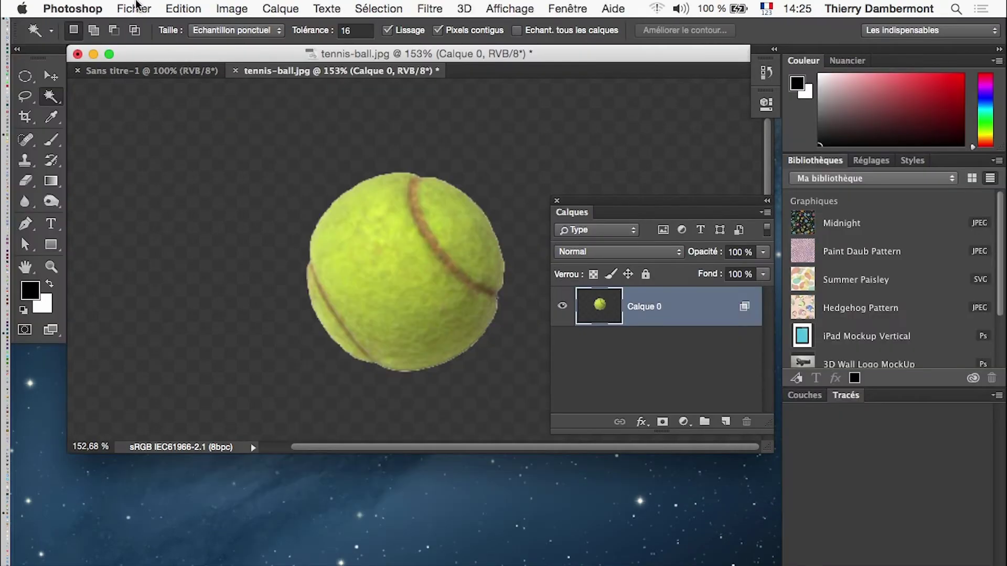
Save the isolated ball as tennis-ball.psd with Maximiser la compatibilité enabled.
click(136, 8)
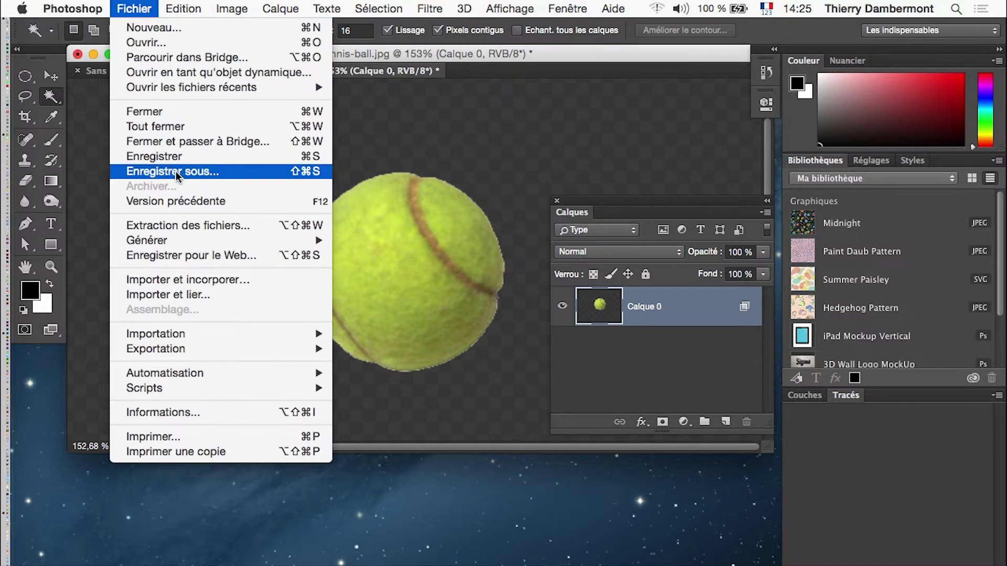
click(175, 171)
key(Return)
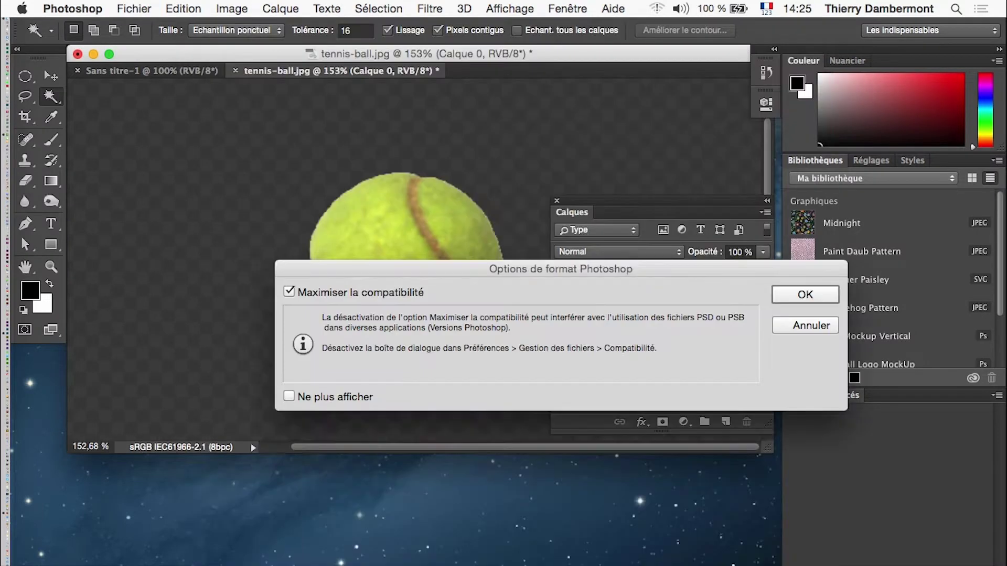
click(794, 299)
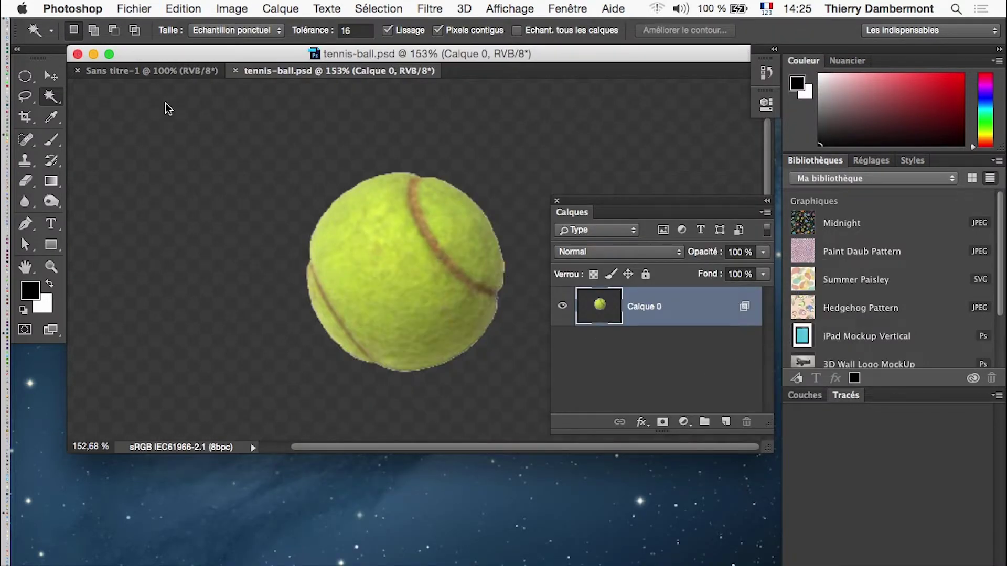
drag(314, 70, 316, 259)
drag(177, 76, 173, 68)
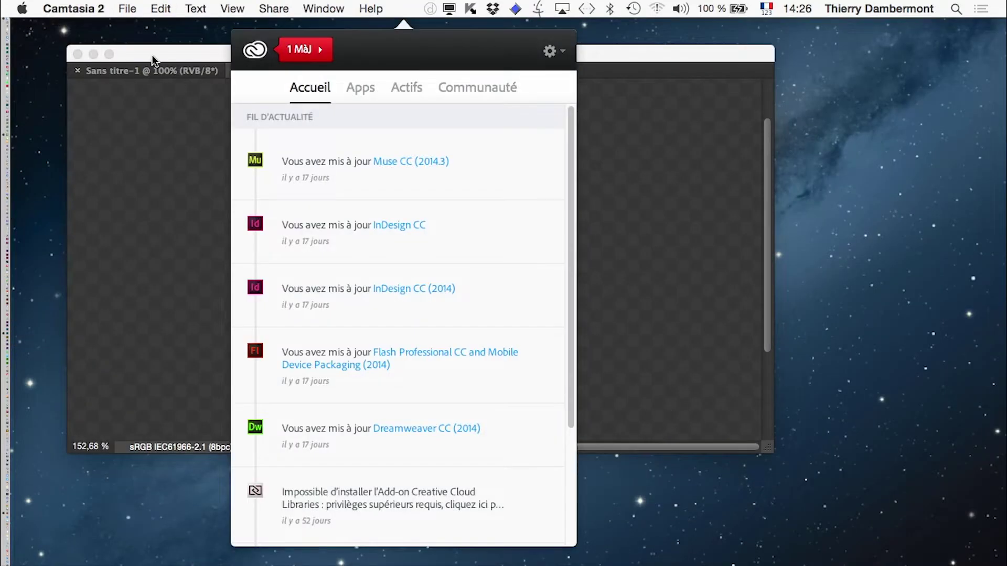
click(152, 56)
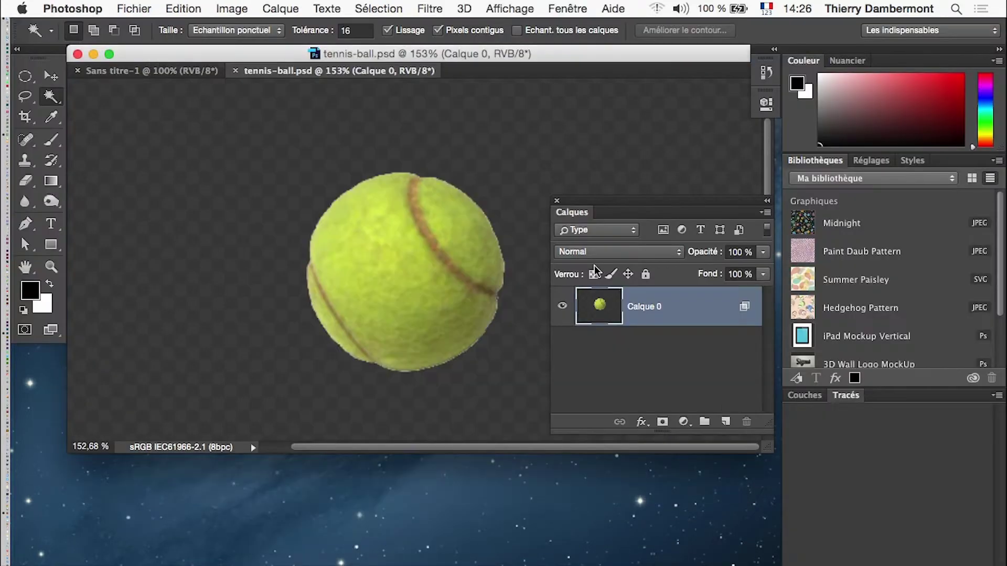
Switch to Firefox and look through the image results for tennis ball "public domain" for other ball pictures.
key(super+Tab)
click(471, 344)
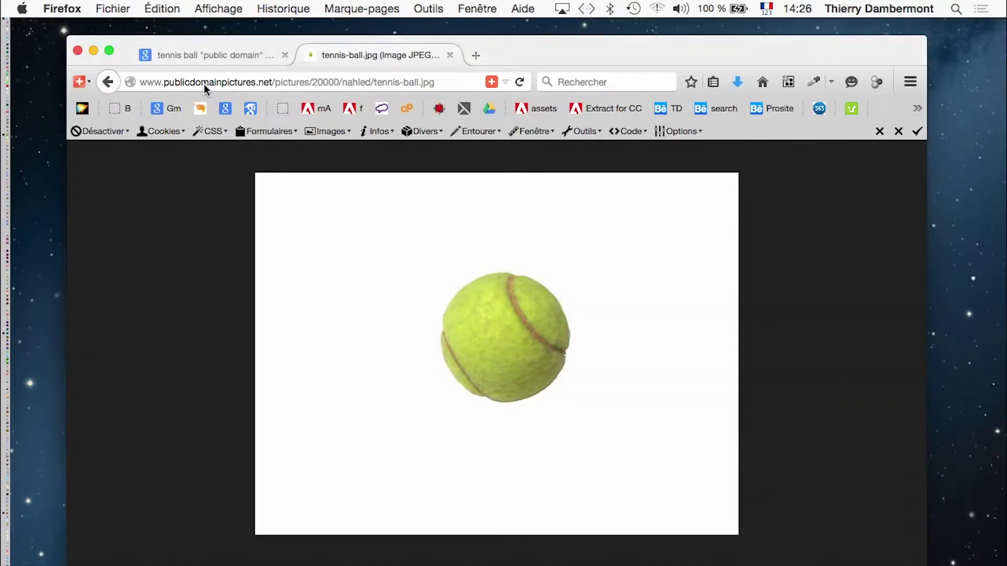
click(210, 55)
scroll(288, 227, down, 5)
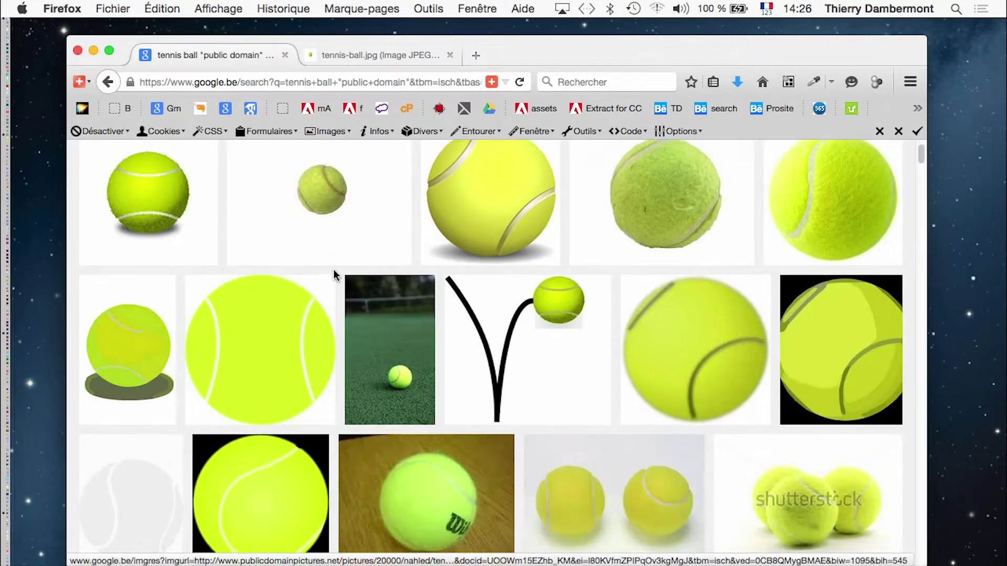
scroll(335, 271, down, 5)
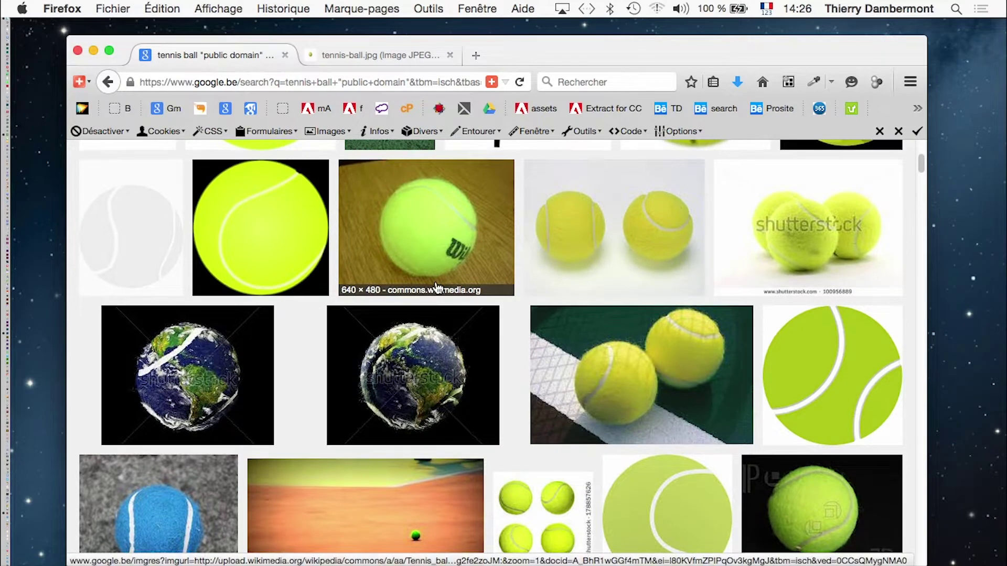
scroll(439, 287, down, 2)
scroll(438, 286, down, 15)
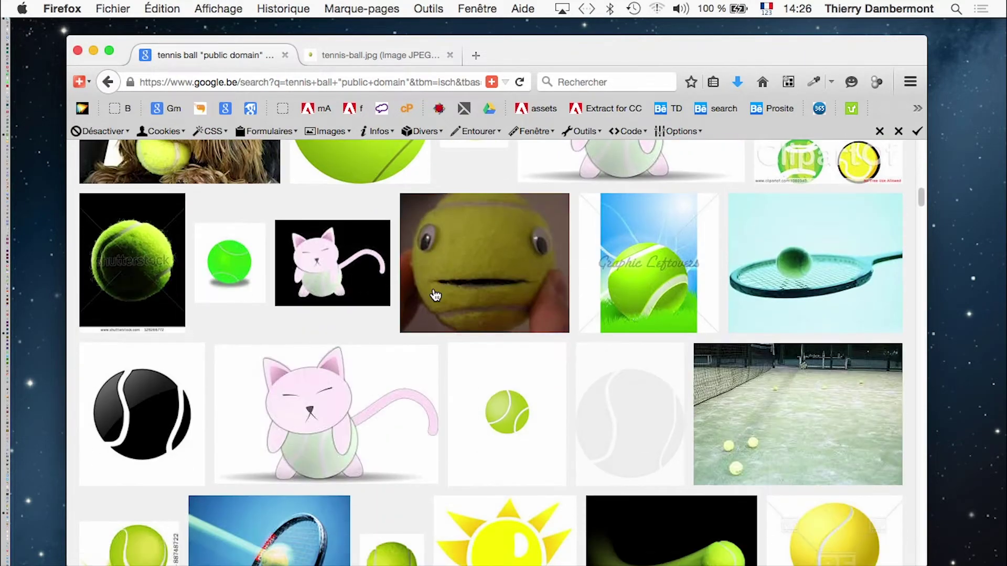
scroll(432, 288, down, 12)
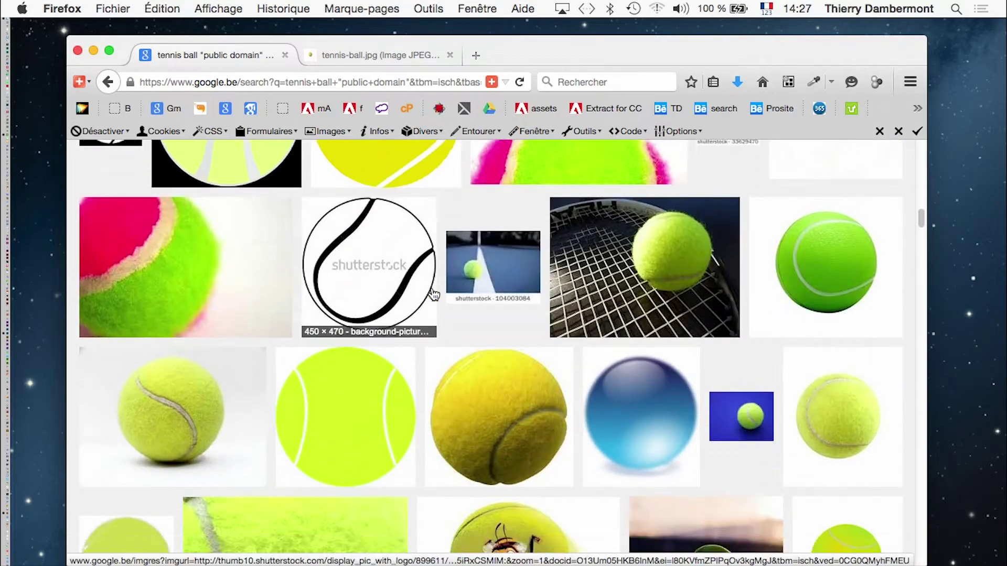
scroll(434, 295, down, 15)
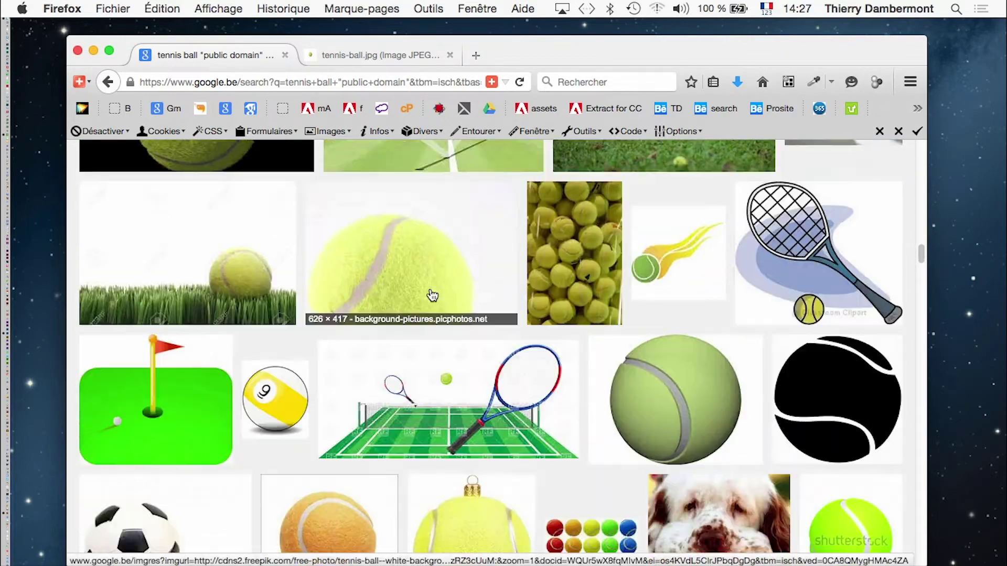
scroll(431, 296, down, 5)
scroll(429, 299, up, 20)
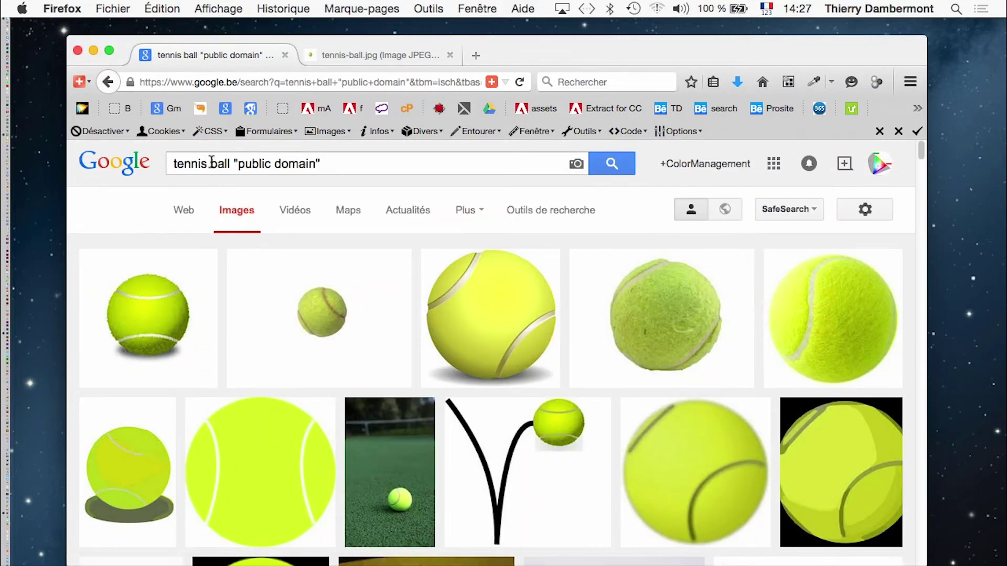
Broaden the image search to ball "public domain" by removing the word tennis.
drag(210, 161, 174, 163)
key(BackSpace)
click(609, 170)
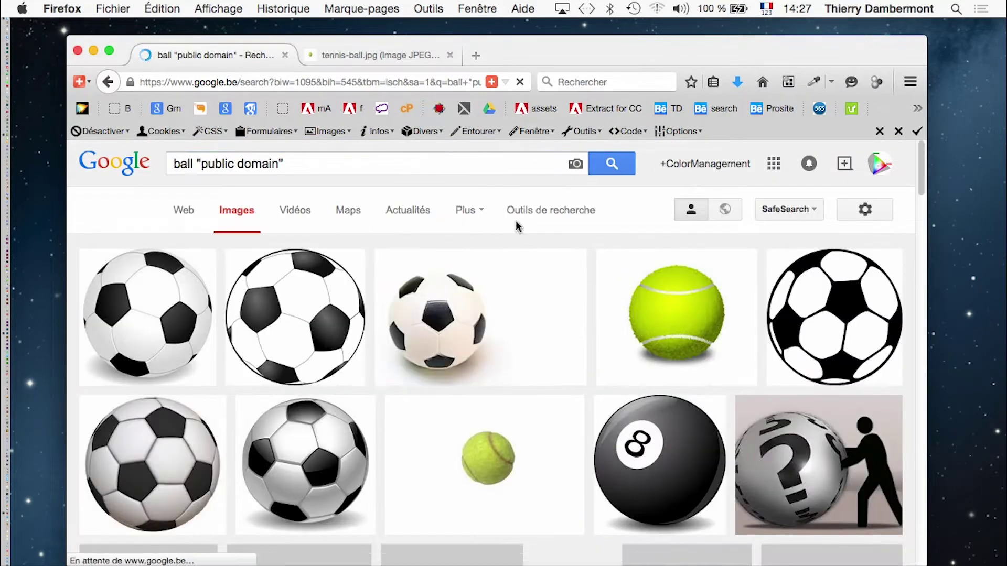
Open the 615 × 410 soccer ball picture from publicdomainpictures.net at full size in its own browser tab.
scroll(551, 319, down, 2)
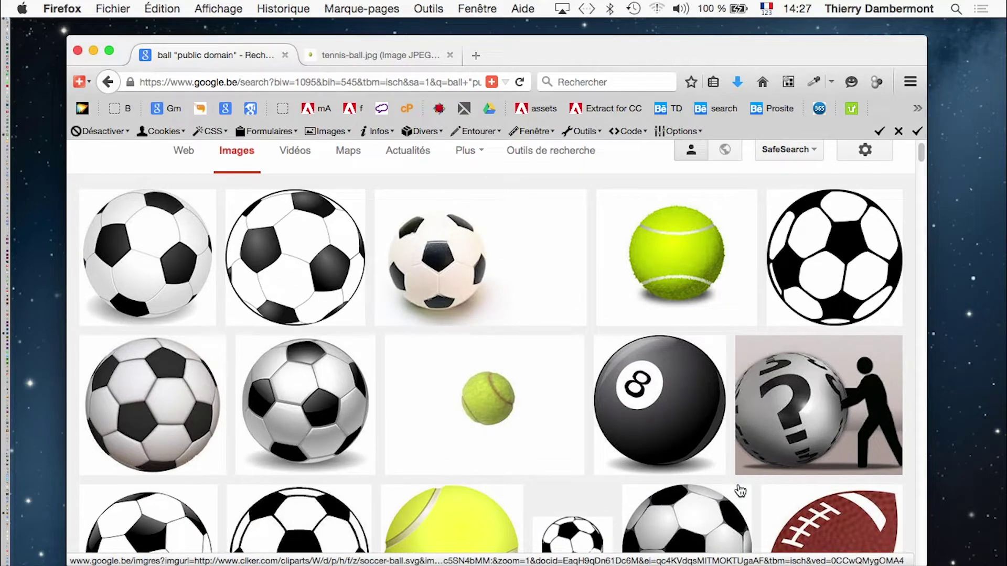
super+click(502, 265)
click(366, 50)
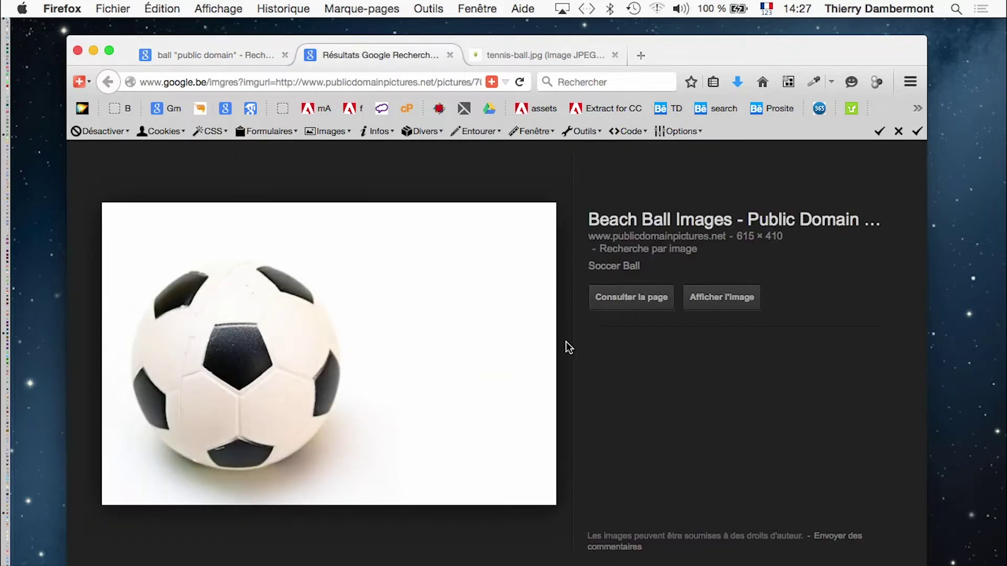
click(726, 299)
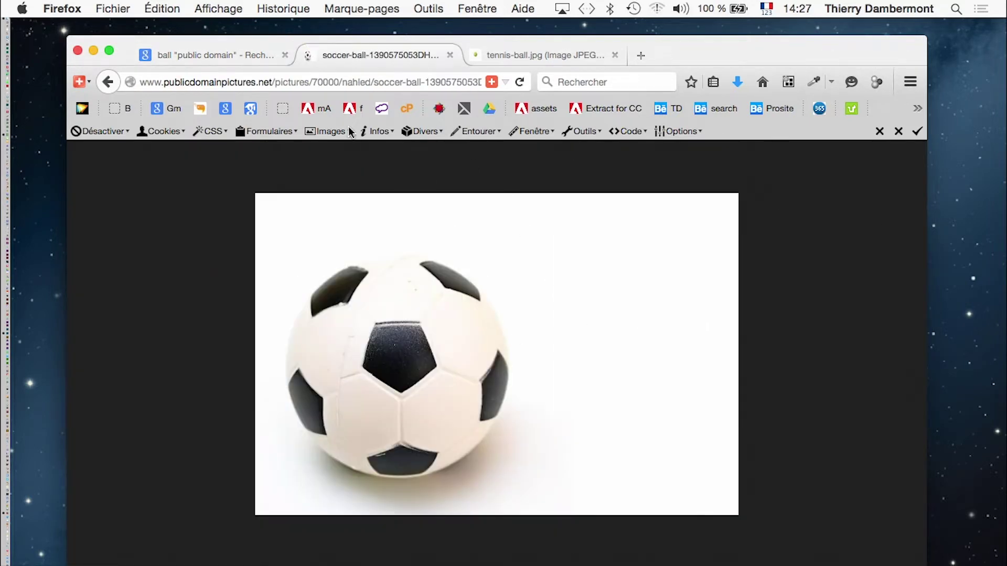
Return to the image results and open the fuzzy tennis ball from polyvore.com at full size in its own tab.
click(208, 55)
scroll(726, 392, down, 1)
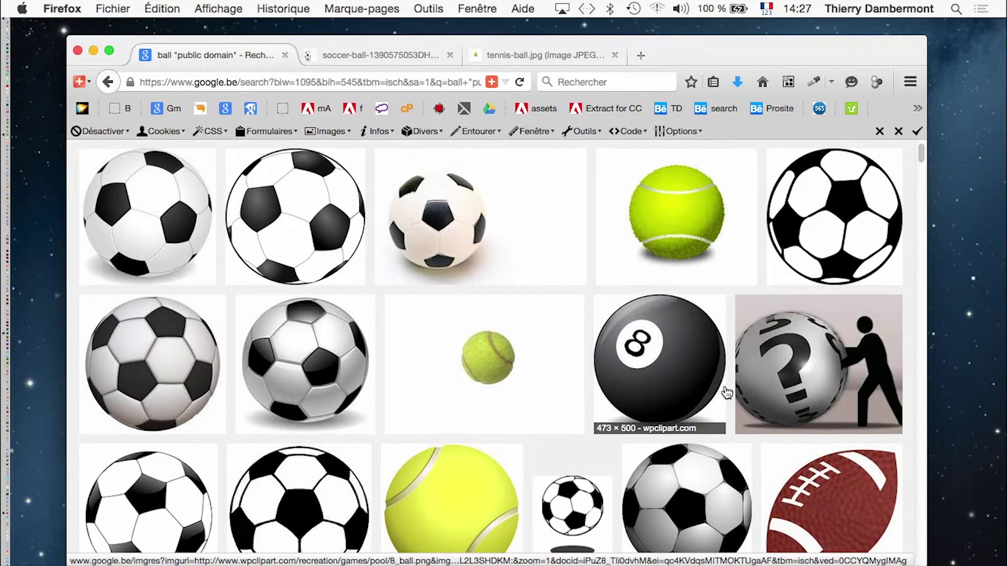
middle_click(688, 233)
click(345, 52)
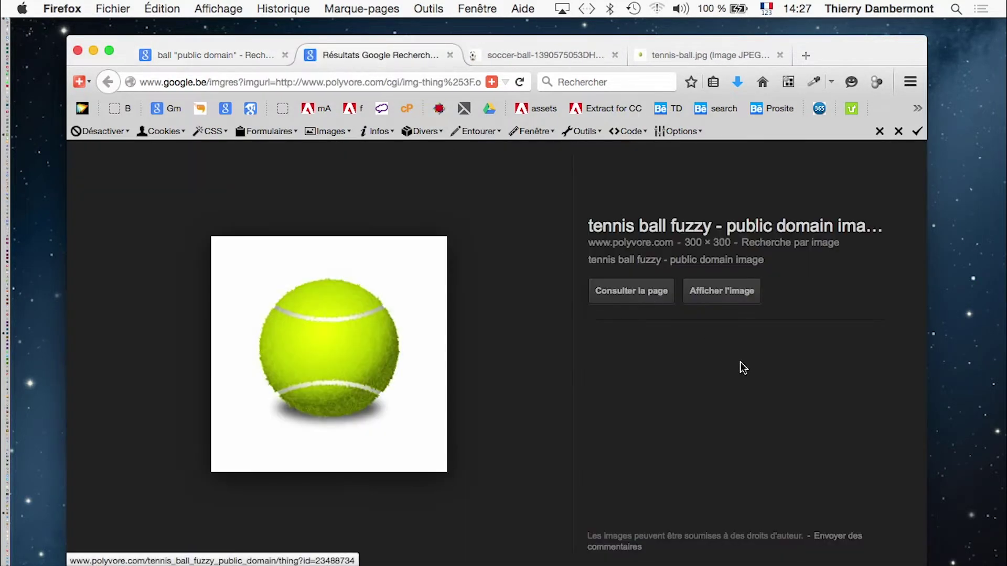
click(728, 294)
Save the picture as img-thing.jpg in a new folder named "exemple d ecretage sur du flou".
right_click(527, 317)
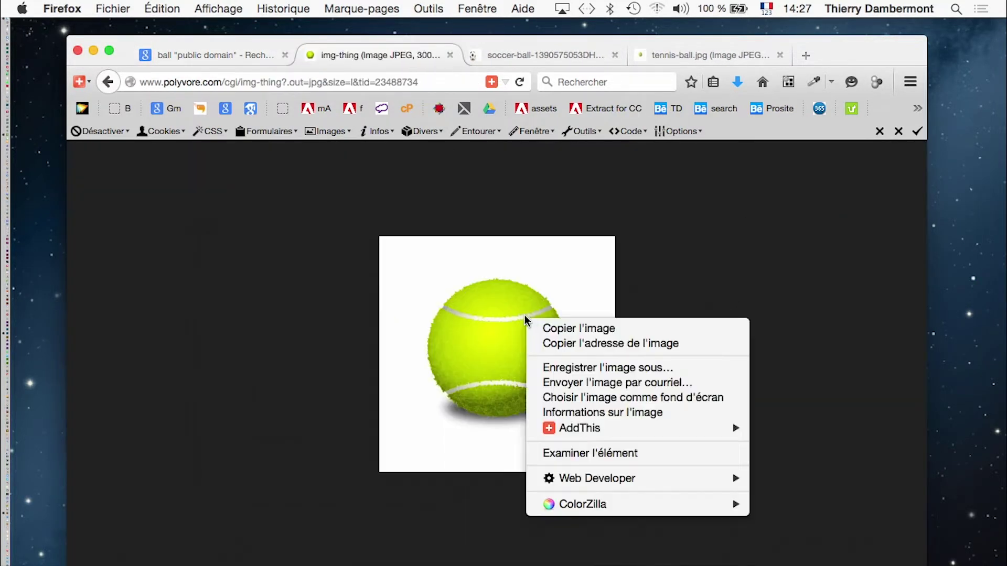
click(611, 370)
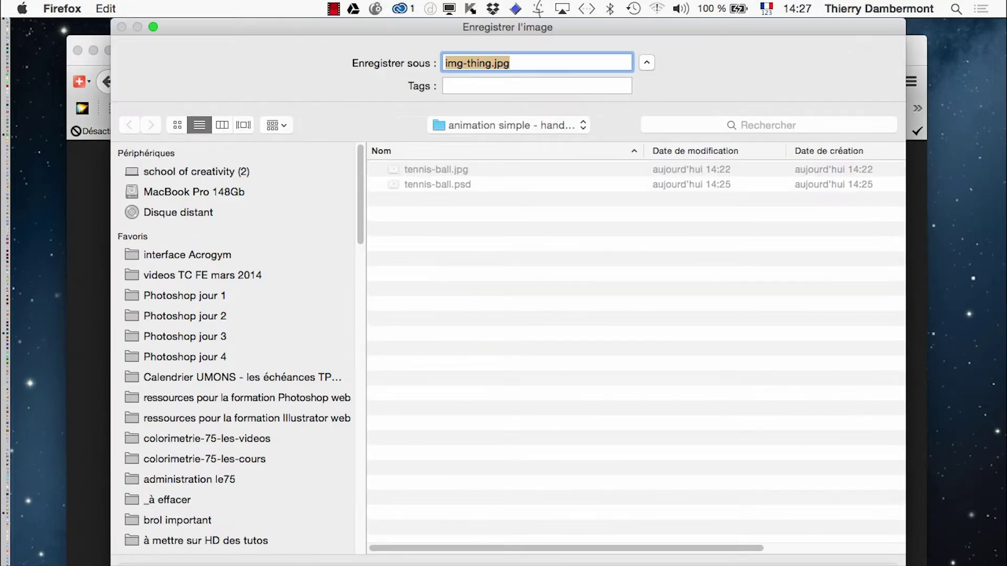
key(super+shift+n)
text(exemple d ecretage sur du flou)
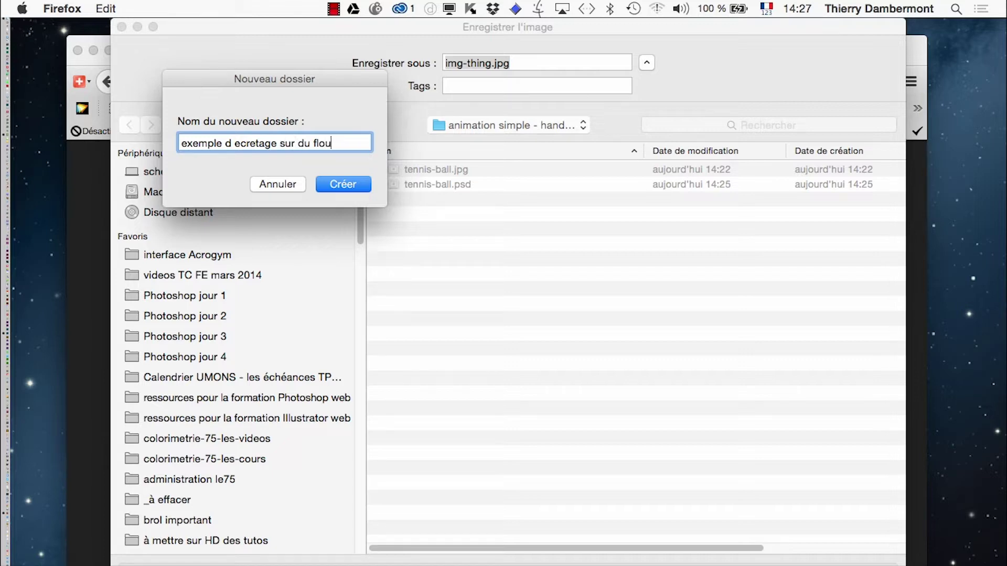
key(Return)
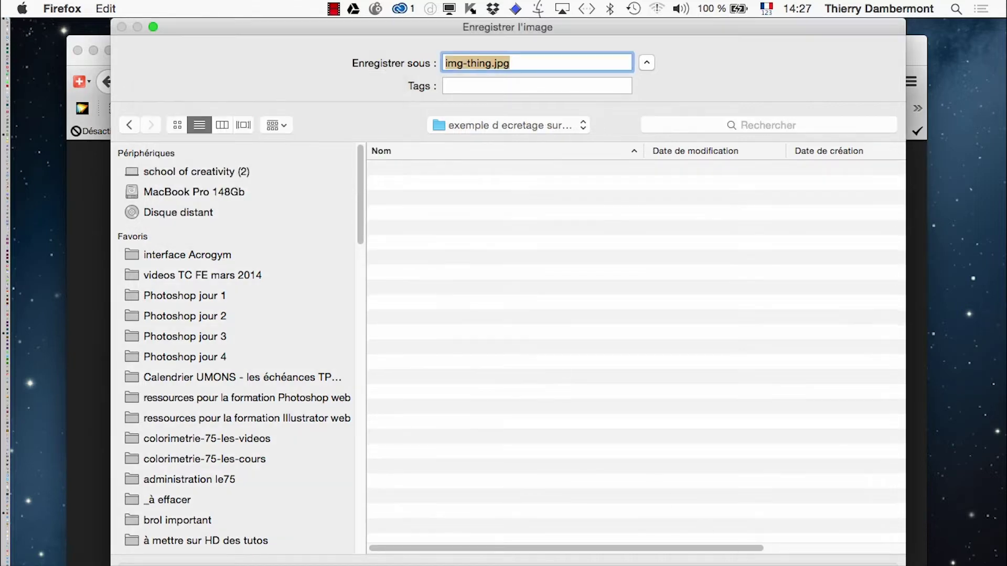
key(Return)
Switch to Photoshop, open img-thing.jpg with the sRGB IEC61966-2.1 profile assigned, and display it in full-screen mode.
key(super+Tab)
click(397, 318)
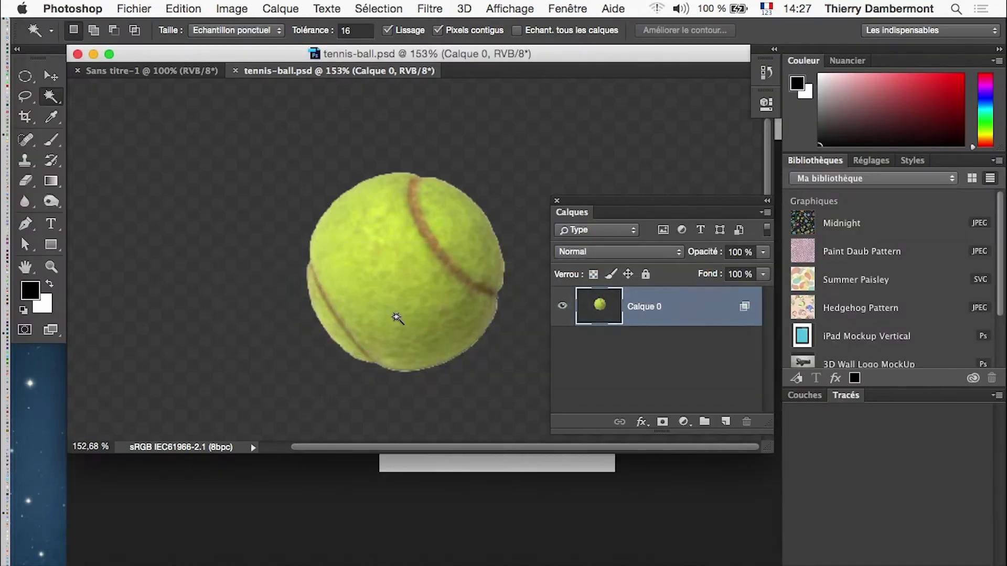
click(152, 6)
click(152, 58)
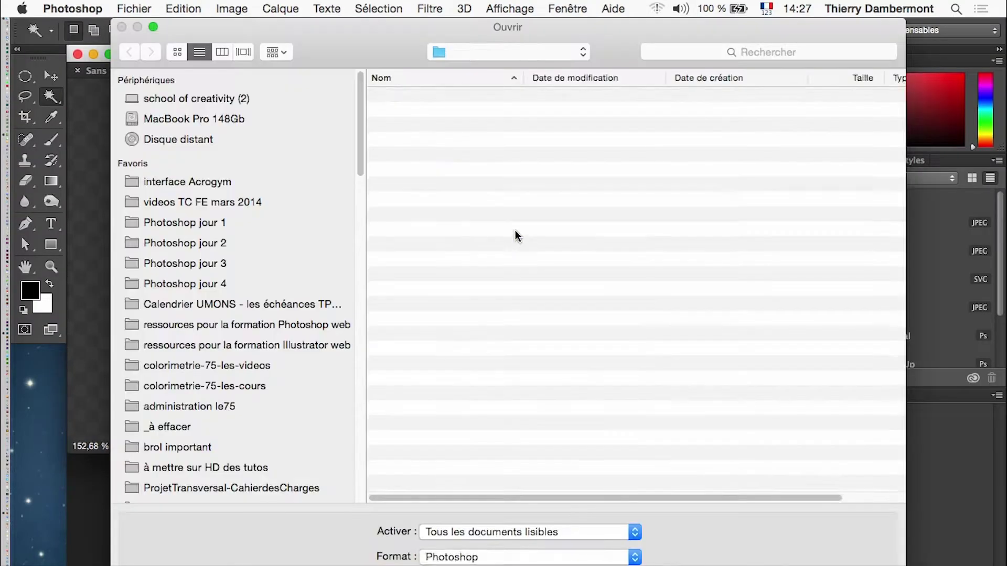
double_click(449, 96)
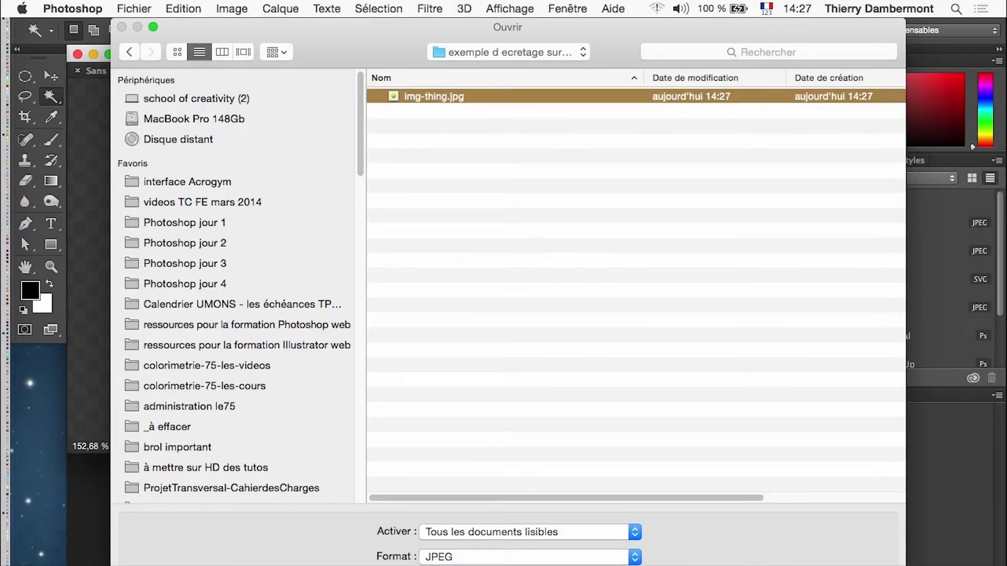
key(Return)
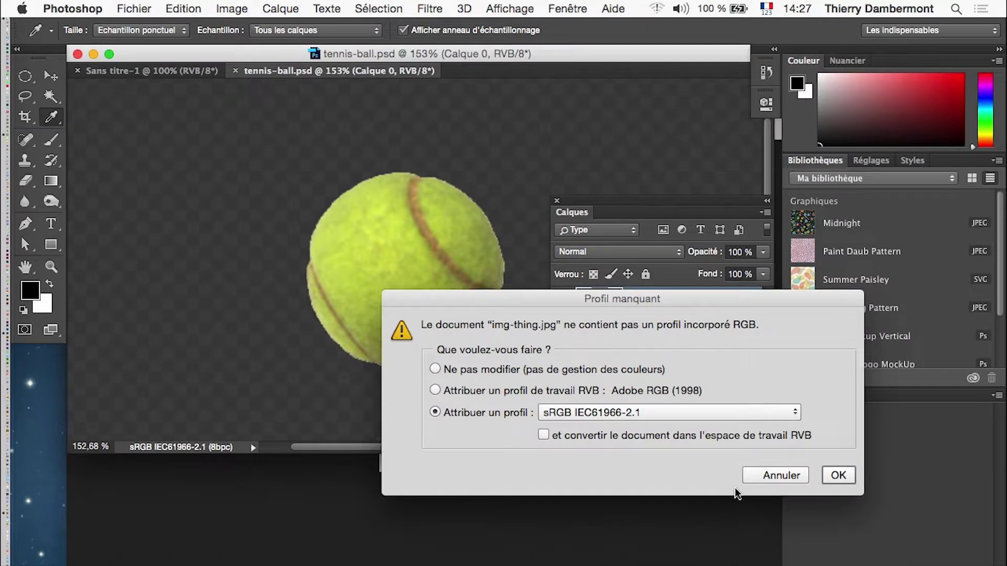
click(838, 476)
key(w)
key(f)
scroll(191, 348, right, 5)
scroll(291, 407, down, 1)
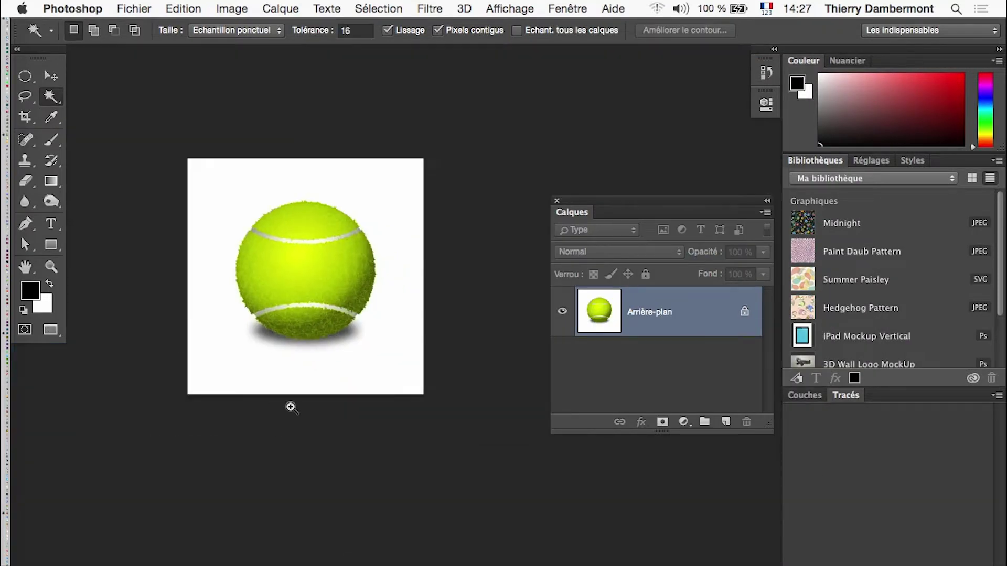
Select the white area around the ball and its shadow with the Magic Wand at tolerance 16.
super+click(306, 358)
super+click(306, 357)
super+click(306, 358)
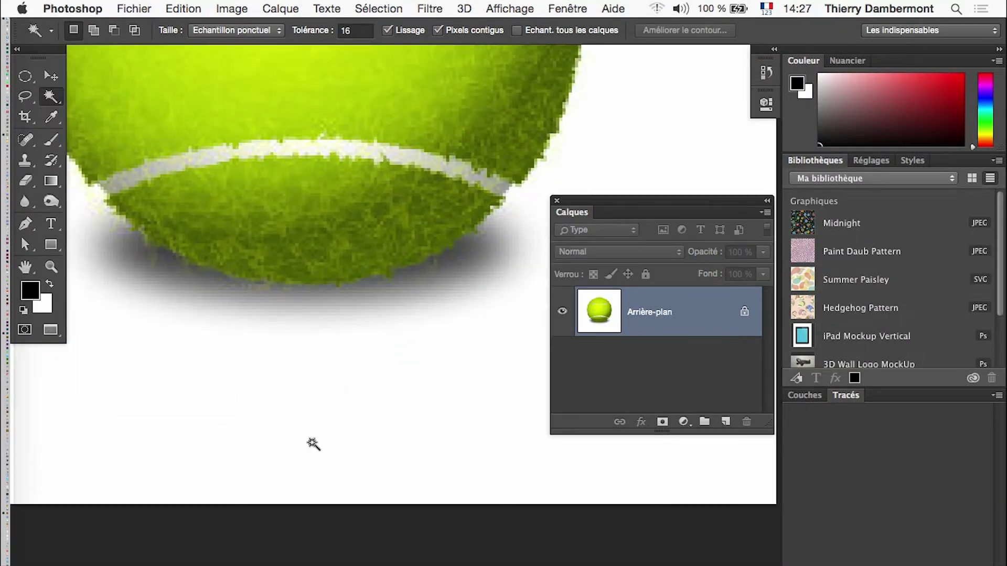
alt+super+click(406, 436)
alt+super+click(397, 425)
alt+super+click(397, 425)
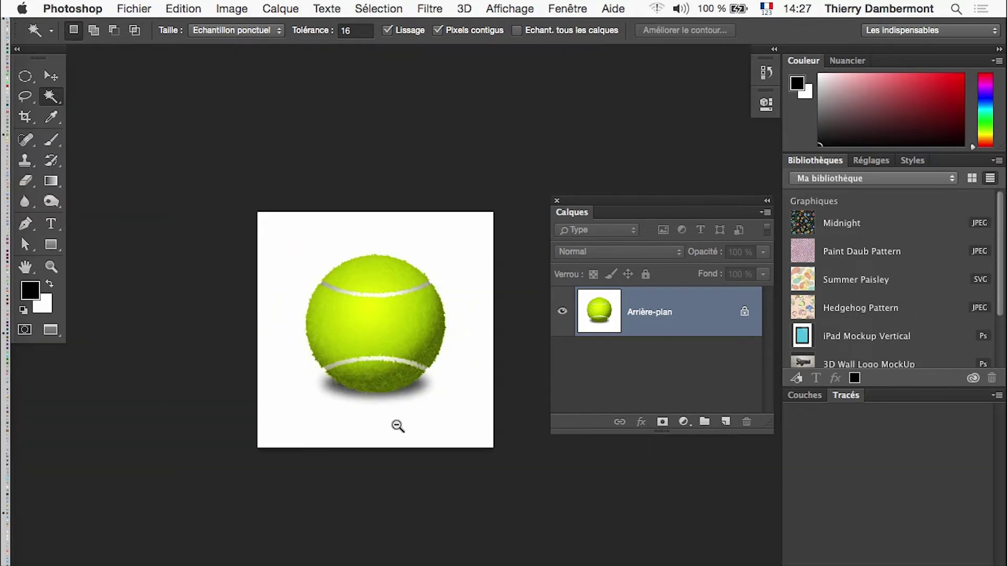
click(349, 242)
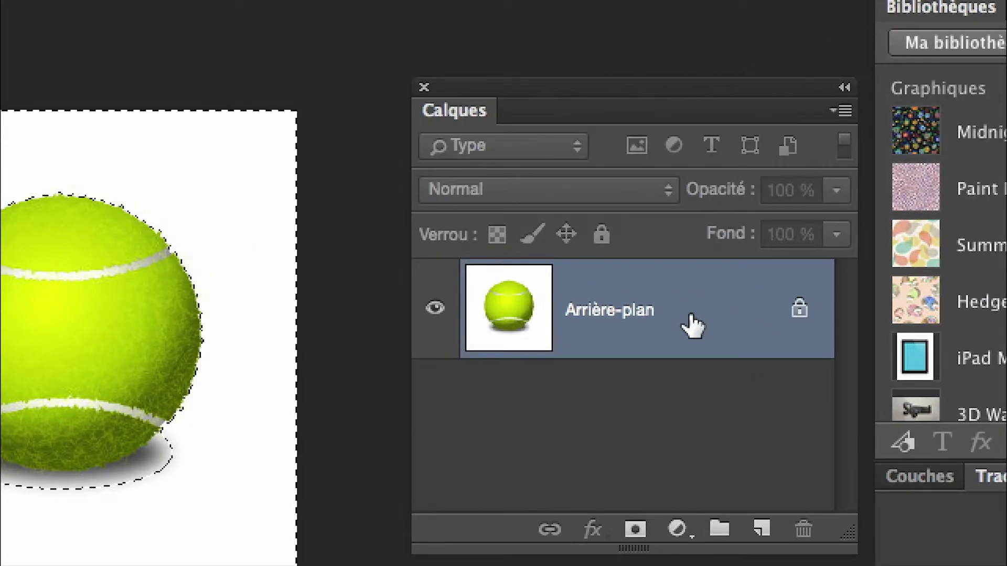
Convert the Arrière-plan layer to Calque 0, delete the selected white area and deselect.
double_click(689, 313)
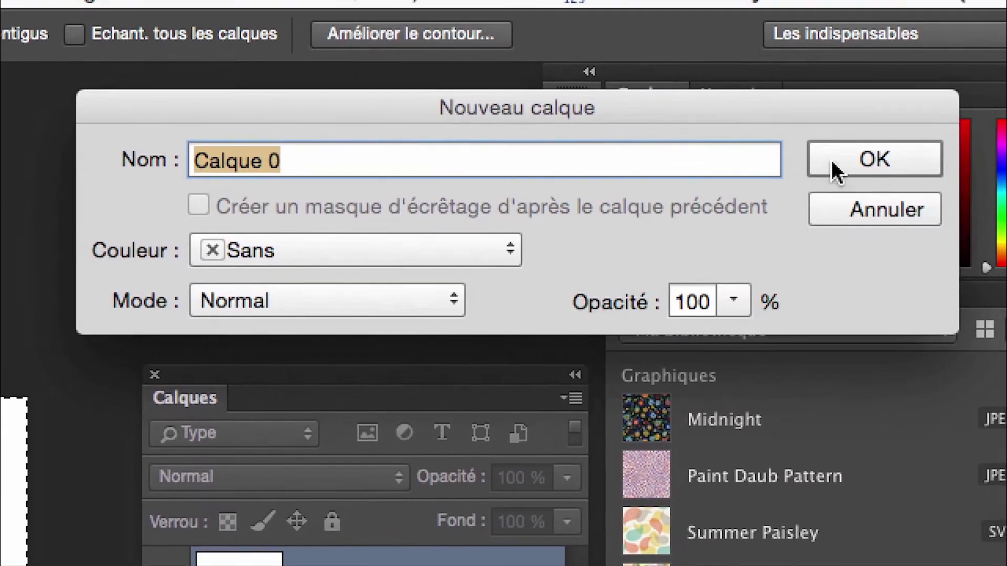
click(834, 163)
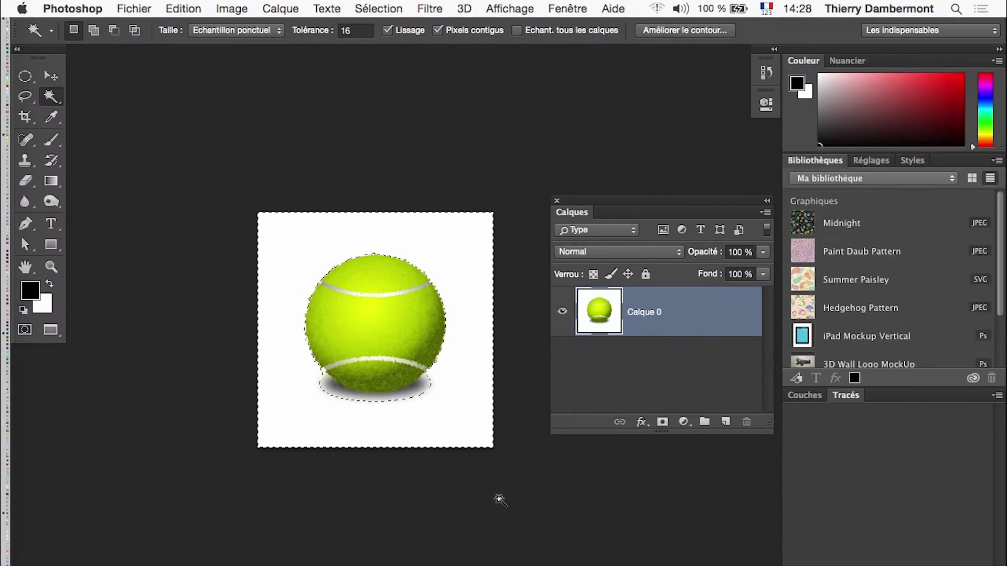
key(Delete)
key(super+d)
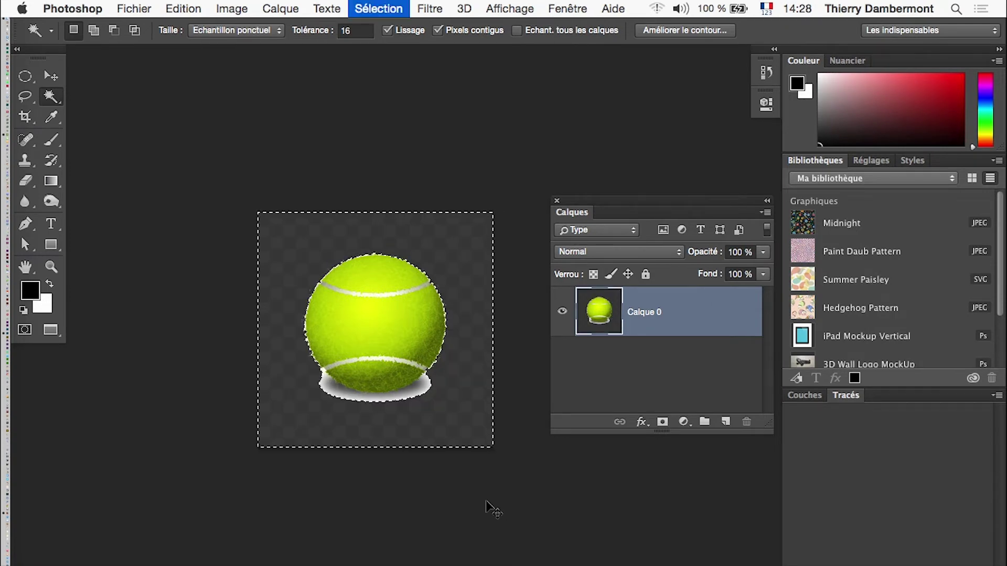
Inspect the cut-out edge of the shadow up close and revert the image to its saved version.
click(395, 418)
click(395, 418)
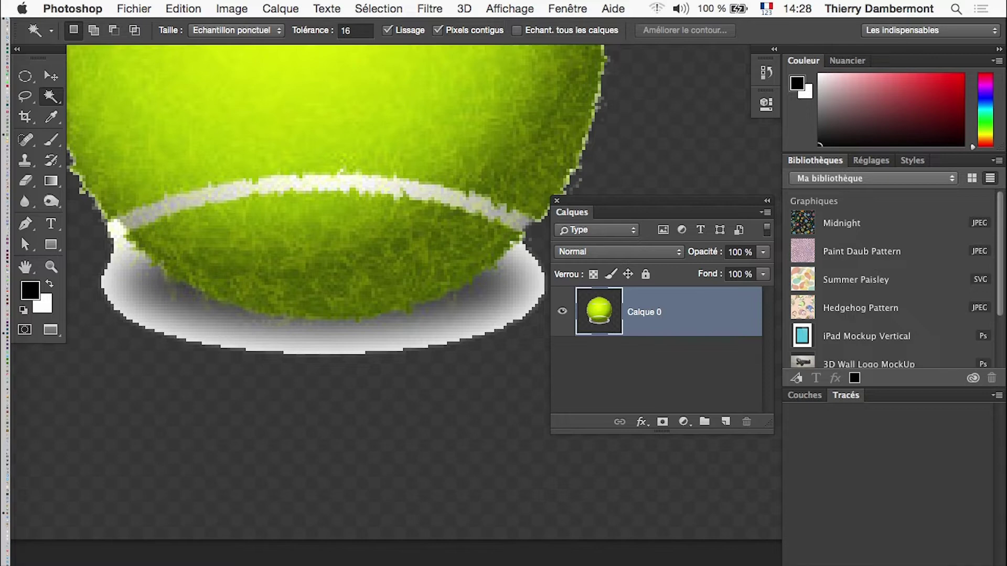
alt+click(313, 389)
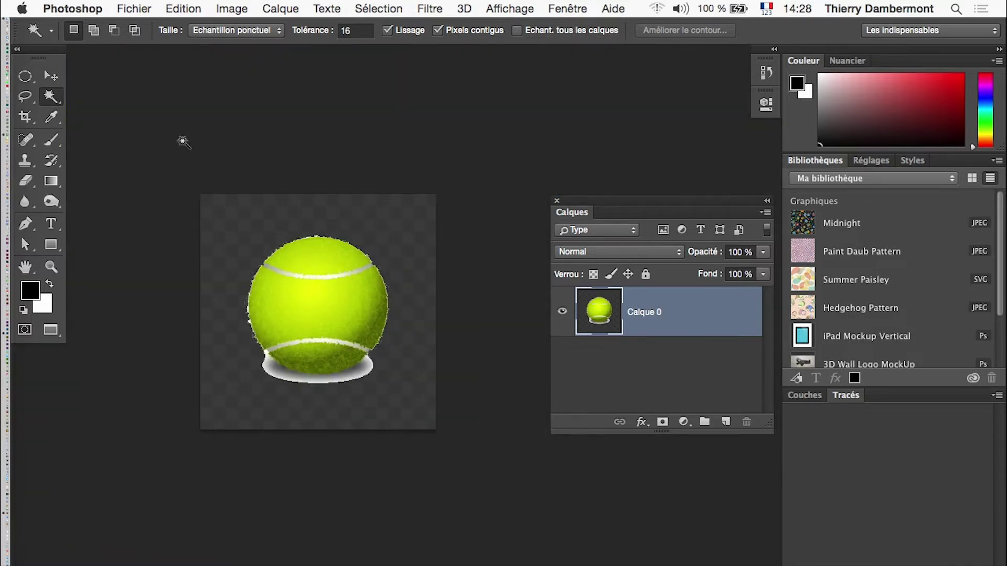
click(134, 8)
click(202, 201)
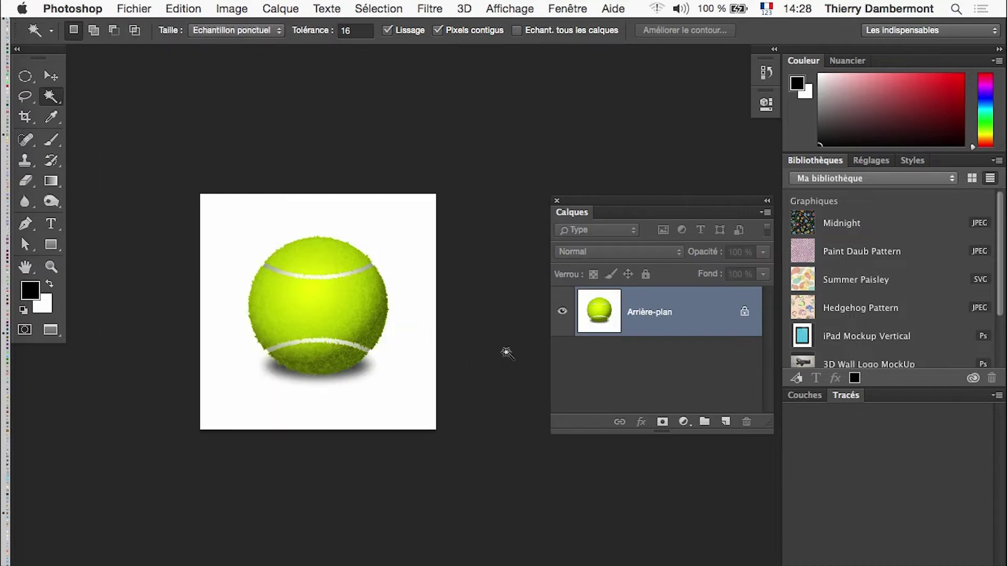
Move the Calques panel higher and convert the Arrière-plan layer to the normal layer Calque 0.
drag(640, 204, 597, 137)
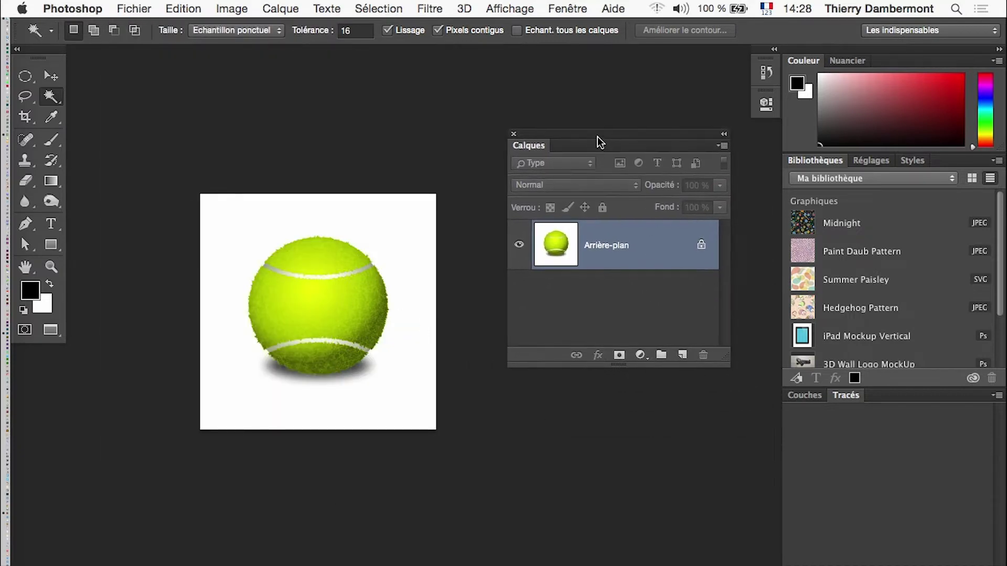
double_click(660, 248)
click(911, 93)
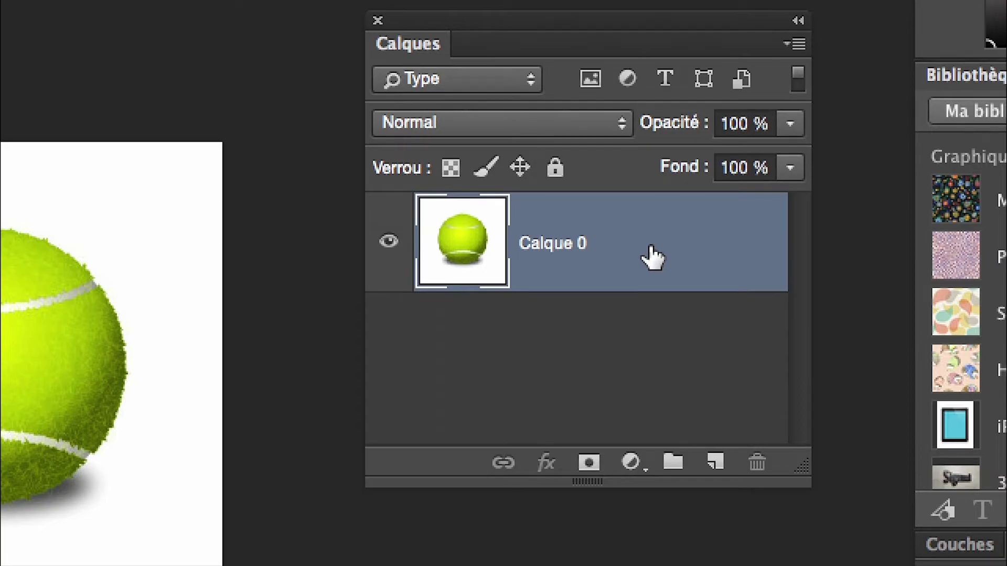
In the blending options of Calque 0, lower the white limit of Ce calque to 204.
double_click(653, 254)
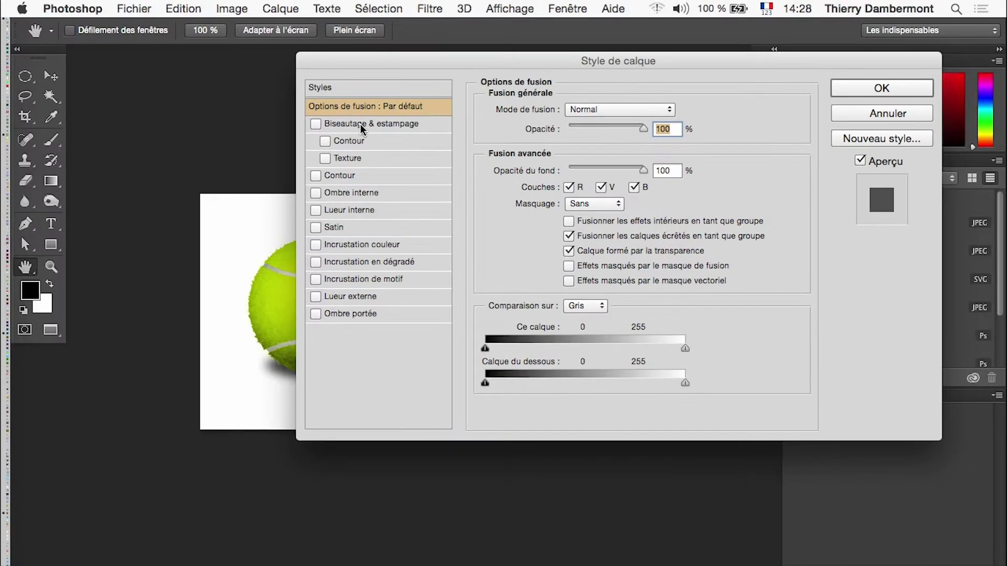
drag(396, 56, 599, 59)
drag(889, 351, 848, 350)
Split the white limit of Ce calque to 142 / 211 for a gradual fade and apply the layer style.
click(349, 369)
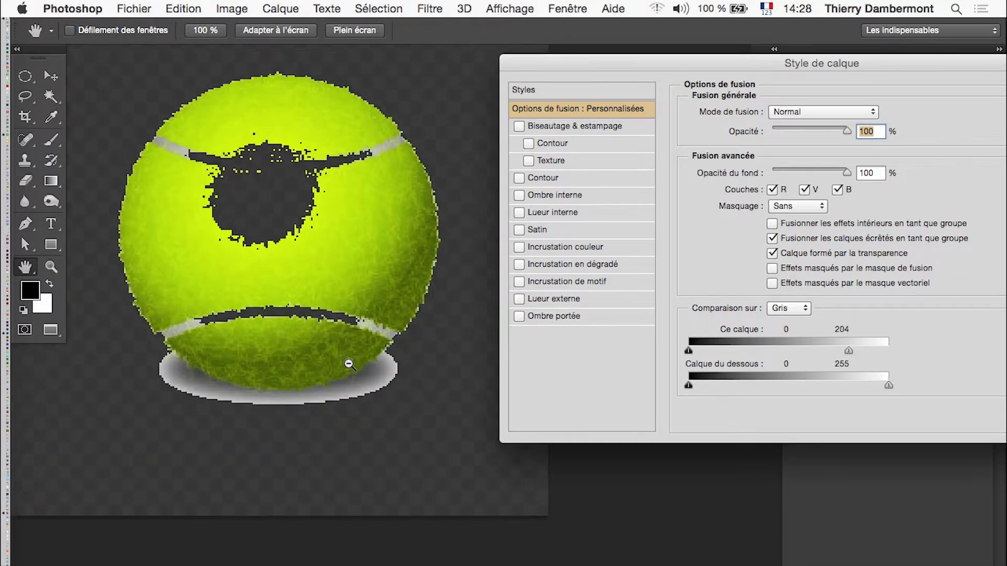
click(349, 368)
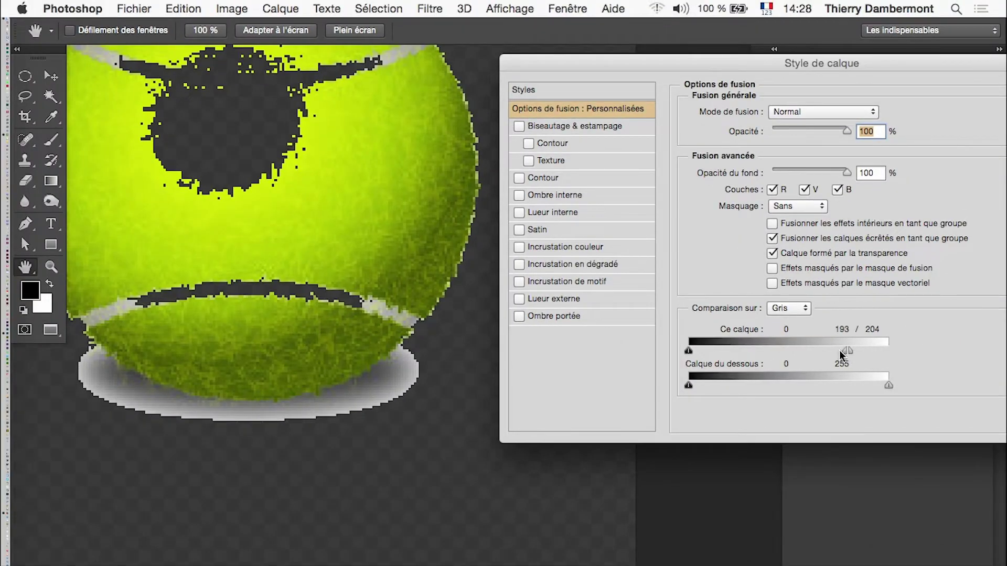
drag(840, 351, 798, 351)
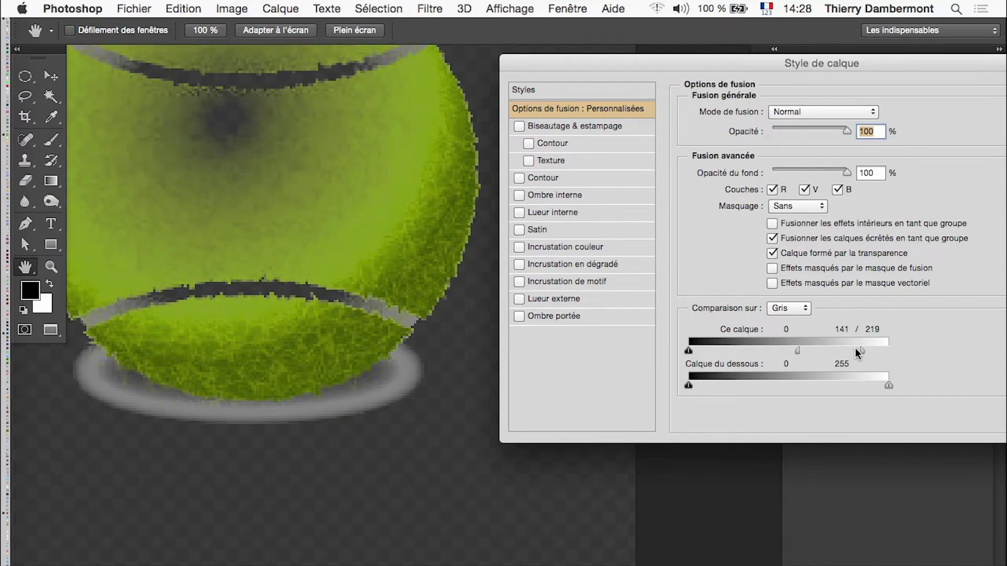
drag(860, 351, 857, 351)
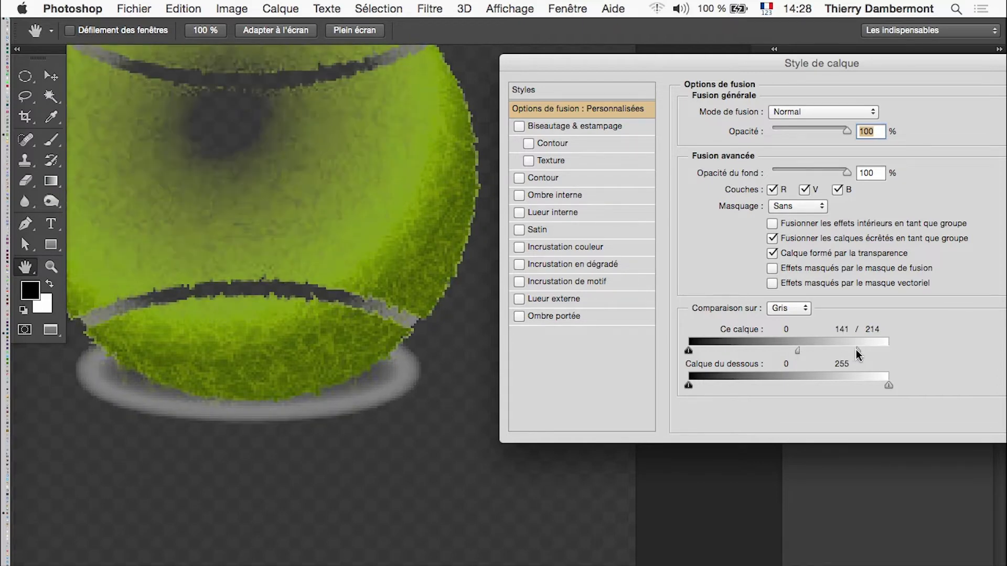
drag(789, 351, 856, 351)
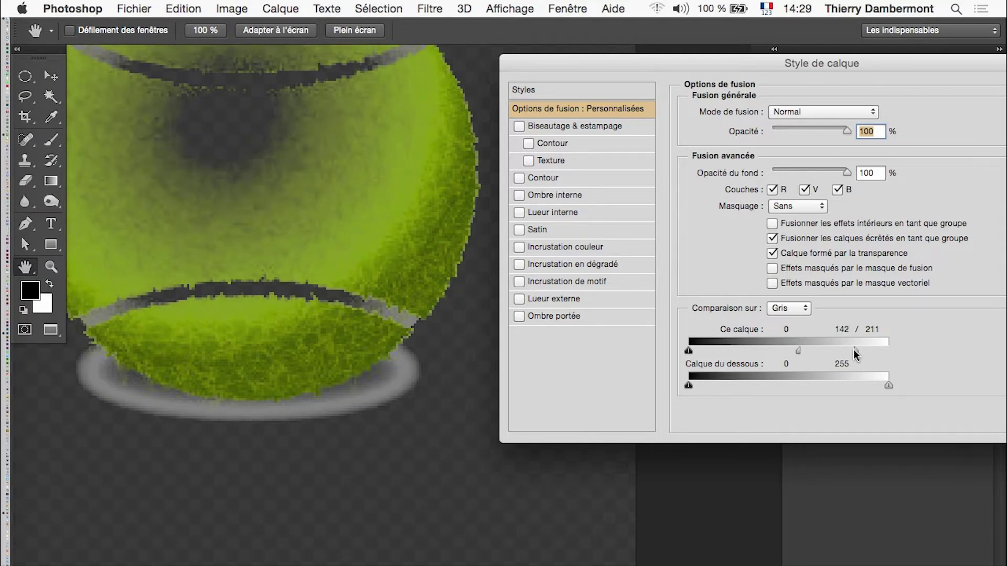
drag(834, 73, 650, 79)
click(901, 97)
alt+click(357, 255)
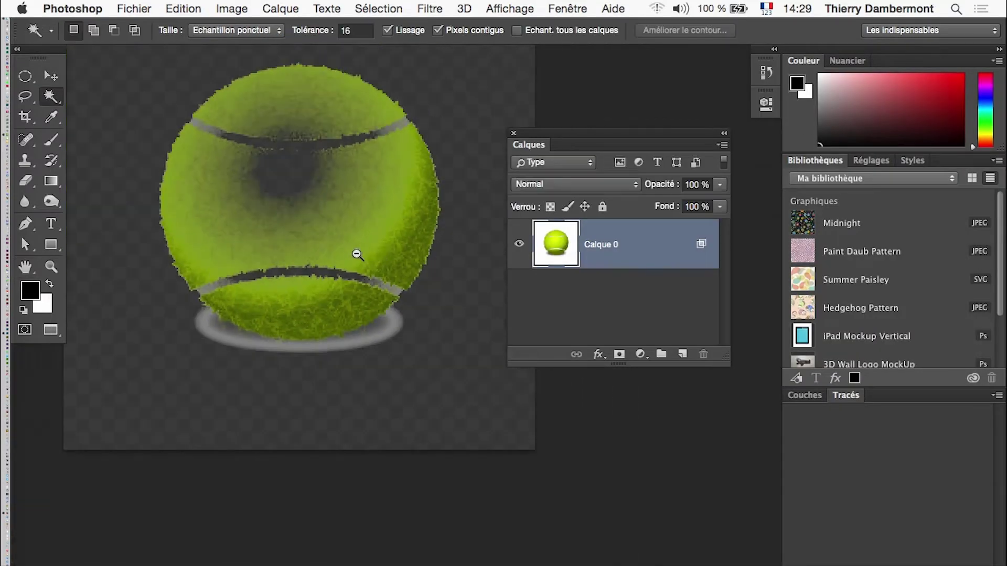
Duplicate Calque 0 and set the white limit of Ce calque to 255 in the copy's blending options.
drag(575, 258, 682, 354)
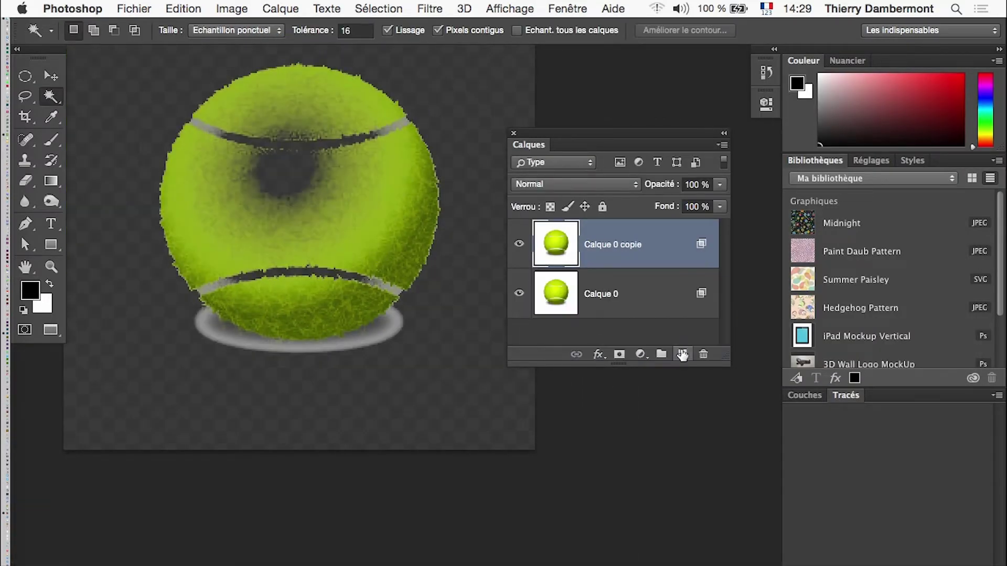
double_click(665, 249)
drag(616, 358, 770, 362)
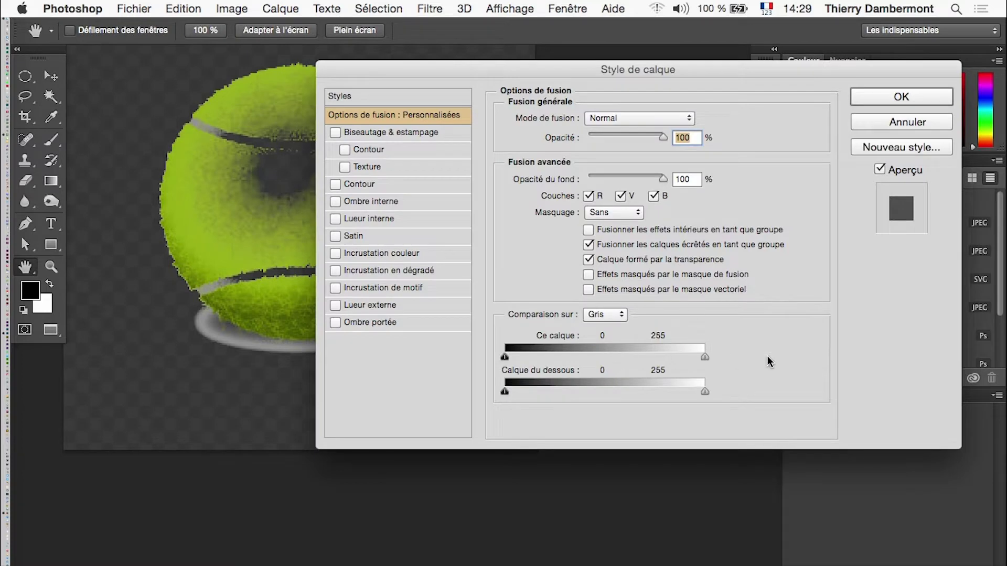
click(893, 99)
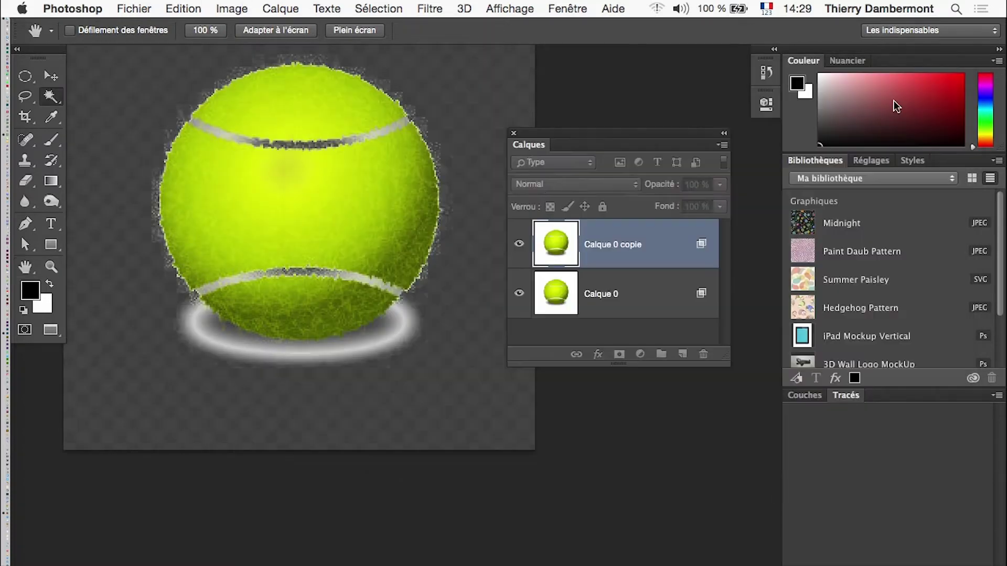
click(280, 8)
mouse_move(357, 205)
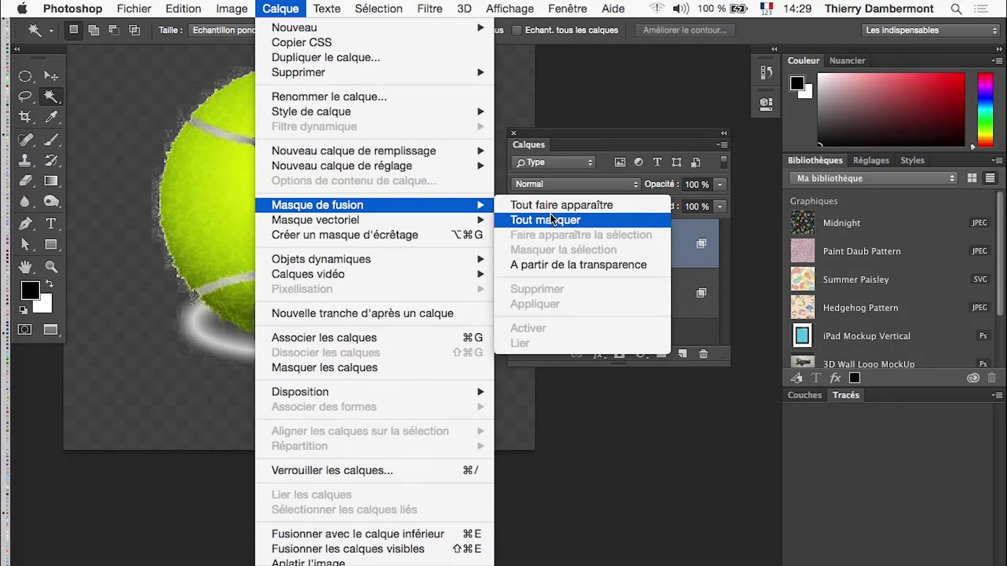
click(629, 138)
double_click(670, 249)
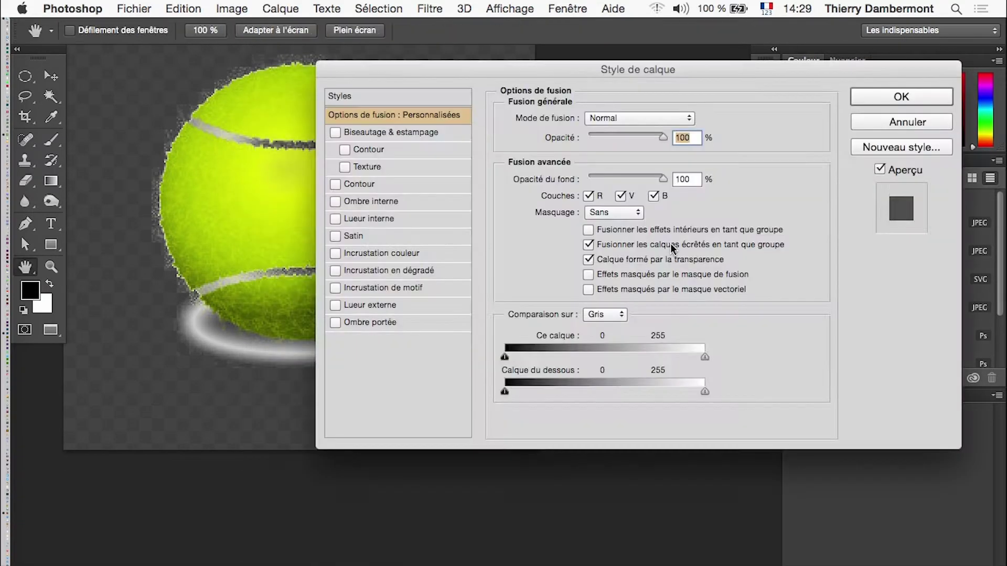
click(907, 124)
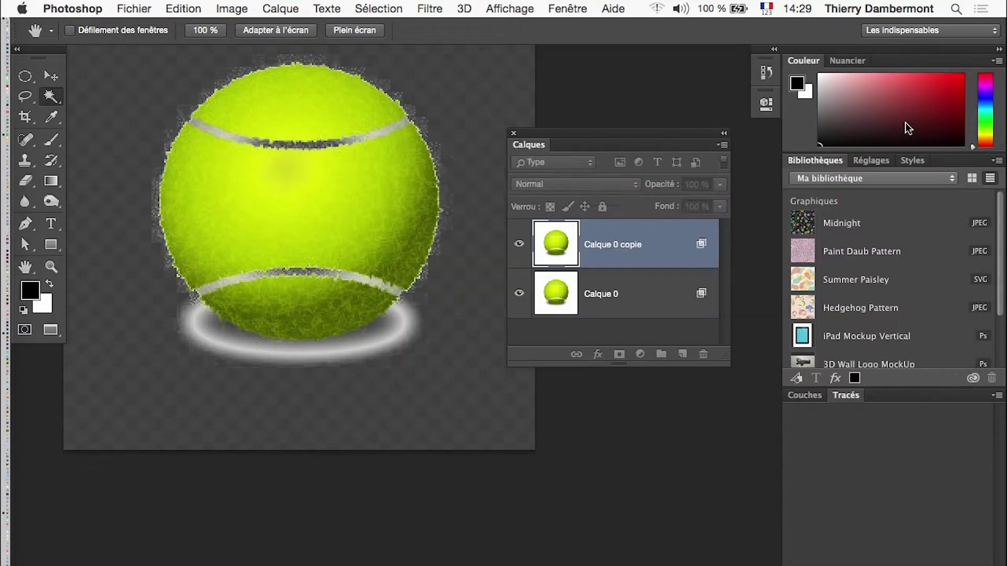
Toggle layer visibility to inspect Calque 0 copie, and restore its white limit of Ce calque to 255 in the blending options.
click(519, 294)
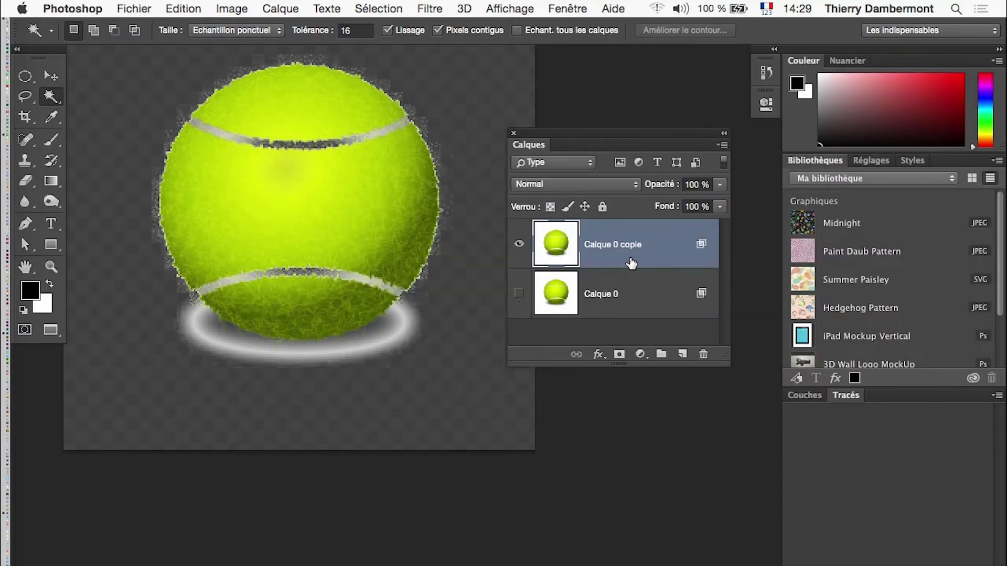
click(519, 244)
click(519, 244)
double_click(675, 249)
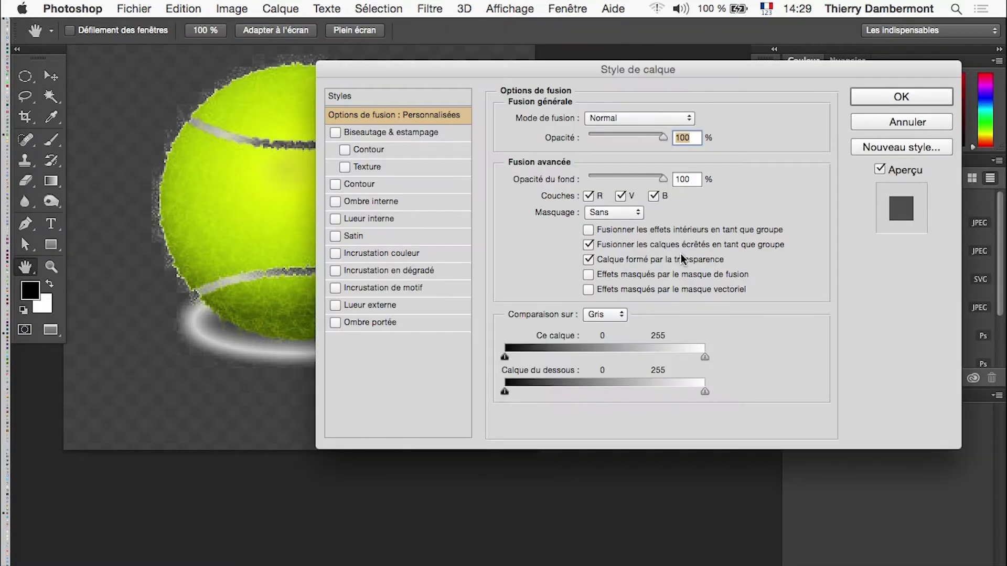
drag(704, 356, 741, 362)
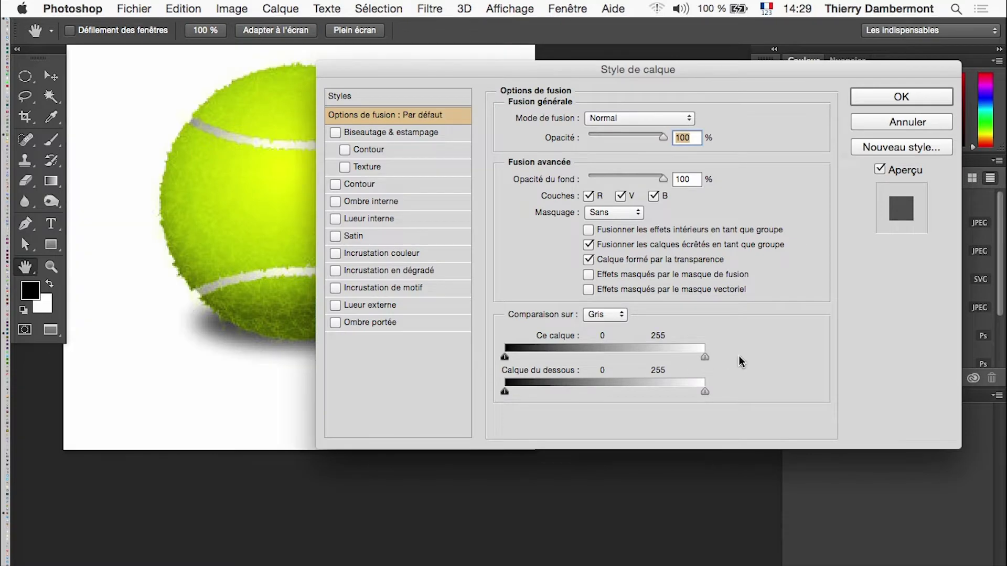
click(902, 97)
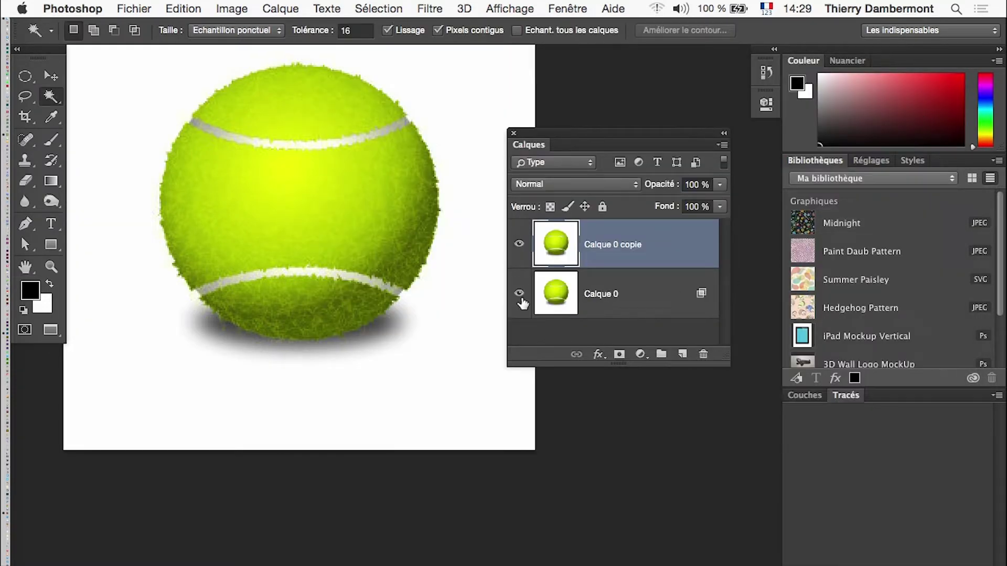
Add a Tout masquer layer mask to Calque 0 copie and ready the Brush tool with white as the foreground colour.
click(281, 8)
mouse_move(336, 205)
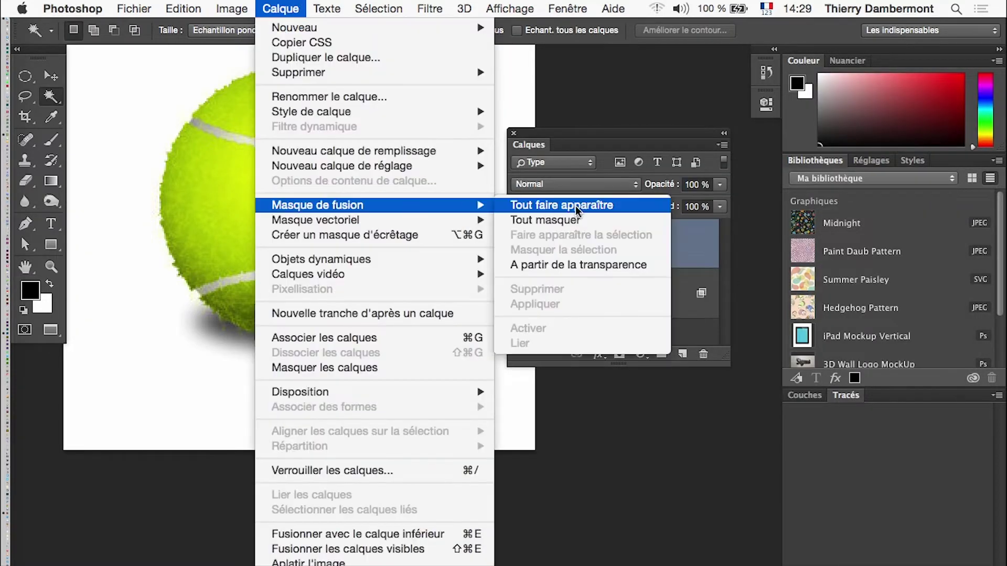
click(576, 226)
key(x)
key(b)
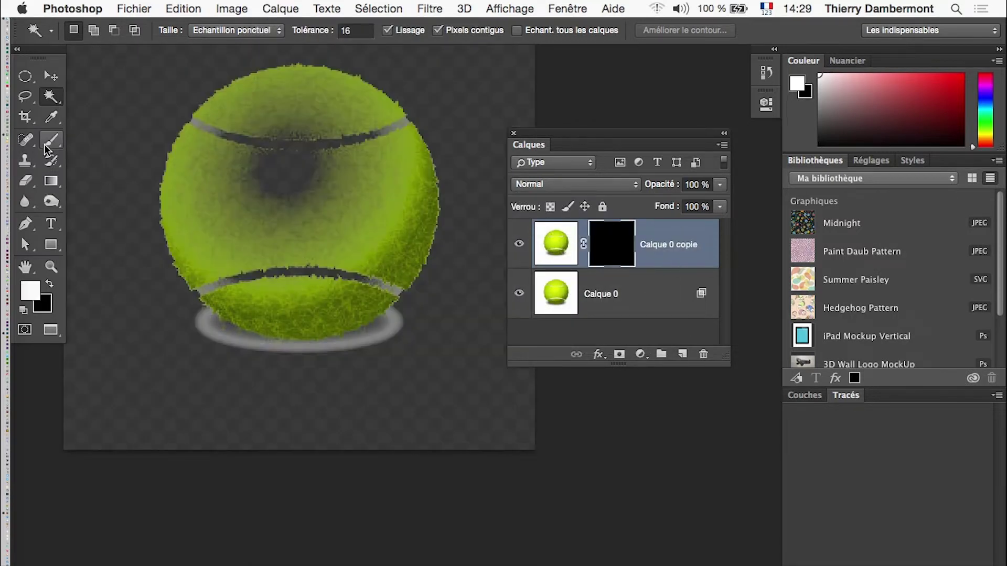
Paint the ball's interior white in the Calque 0 copie mask with a soft 48 px brush at 0 % hardness.
mouse_move(321, 208)
ctrl+alt+mouse_down()
mouse_move(369, 212)
mouse_move(332, 202)
mouse_move(322, 157)
mouse_move(247, 165)
mouse_move(226, 154)
mouse_move(289, 221)
mouse_move(333, 100)
mouse_move(383, 190)
mouse_move(367, 214)
mouse_move(357, 158)
ctrl+alt+mouse_up()
click(91, 33)
click(143, 185)
key(super+z)
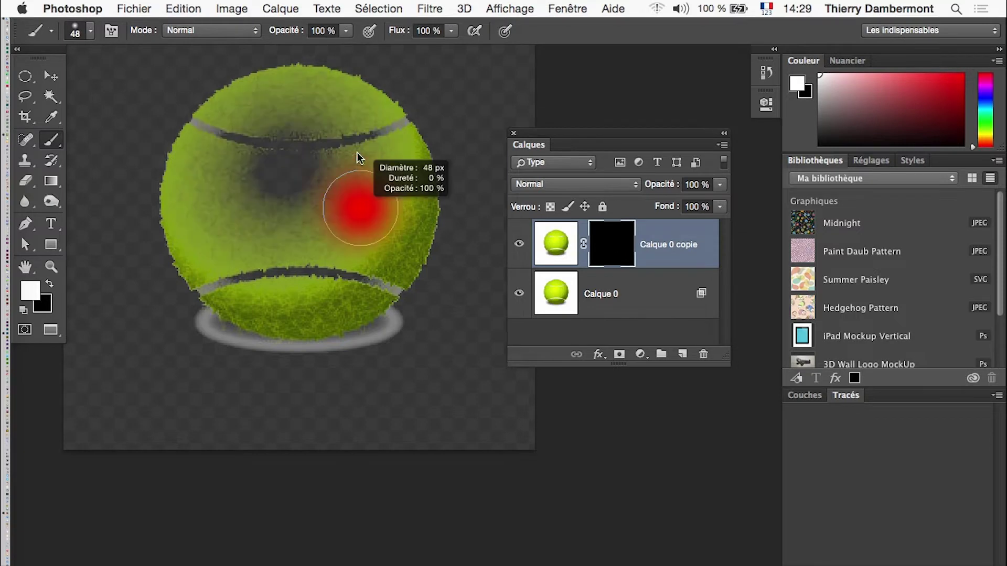
mouse_move(353, 292)
mouse_down()
mouse_move(285, 293)
mouse_move(227, 263)
mouse_move(209, 187)
mouse_move(236, 134)
mouse_move(306, 105)
mouse_move(380, 155)
mouse_move(391, 225)
mouse_move(328, 292)
mouse_move(229, 214)
mouse_move(357, 225)
mouse_move(338, 108)
mouse_move(215, 166)
mouse_move(225, 238)
mouse_move(209, 189)
mouse_move(261, 270)
mouse_move(360, 241)
mouse_move(362, 166)
mouse_move(378, 162)
mouse_move(367, 139)
mouse_move(320, 108)
mouse_move(257, 120)
mouse_move(222, 158)
mouse_move(200, 216)
mouse_move(288, 278)
mouse_move(365, 187)
mouse_move(337, 162)
mouse_move(416, 479)
mouse_up()
key(super+z)
key(super+minus)
key(super+minus)
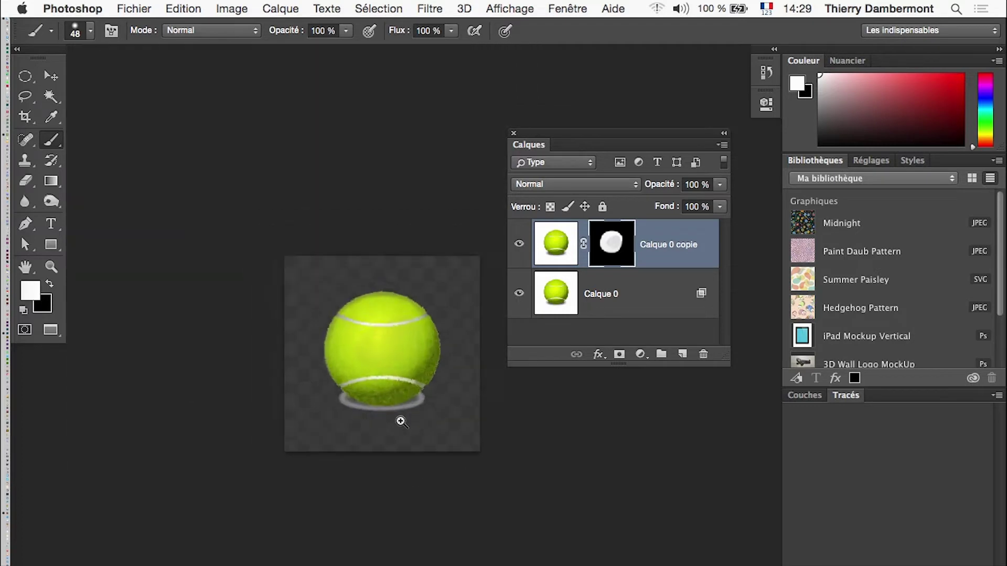
Try a lower white limit split of 118 / 183 for Ce calque in Calque 0's blending options and discard it.
click(401, 422)
double_click(613, 295)
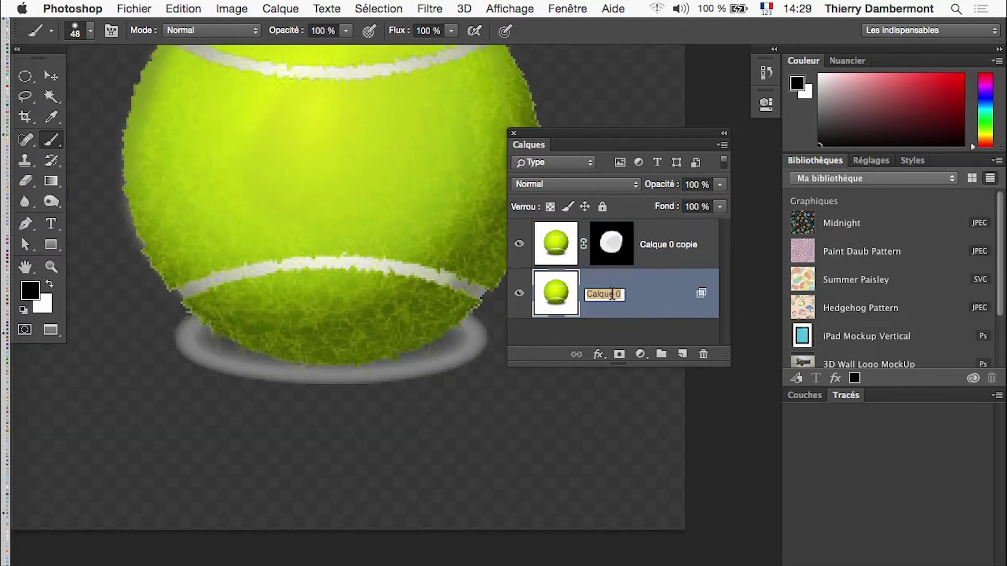
double_click(651, 305)
drag(519, 73, 751, 66)
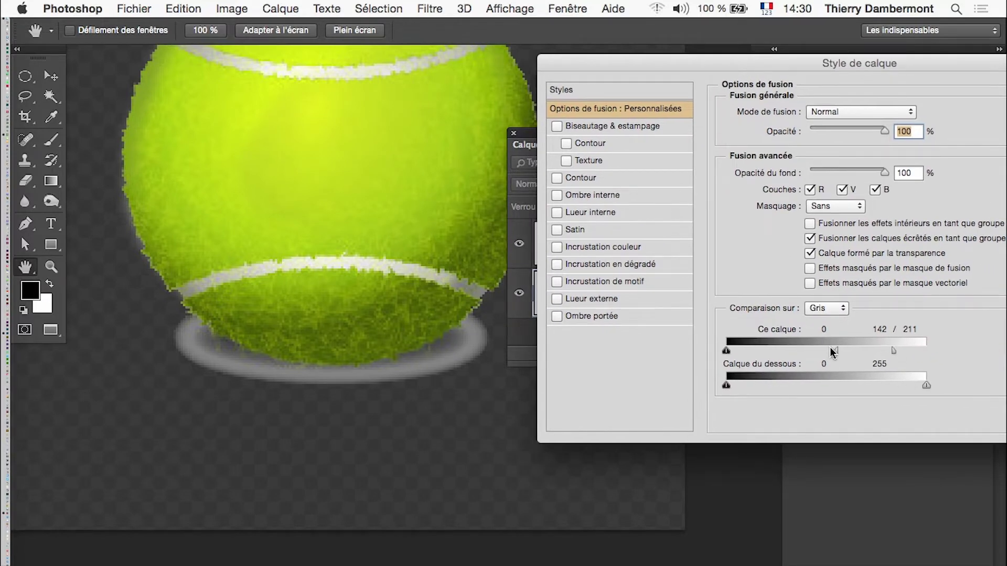
drag(830, 348, 820, 348)
drag(895, 346, 871, 350)
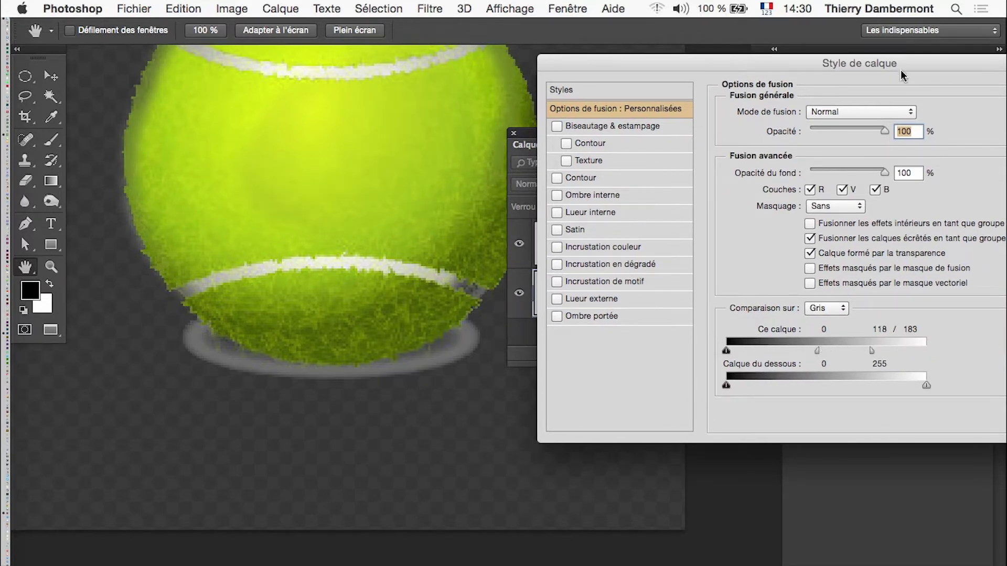
drag(899, 68, 737, 63)
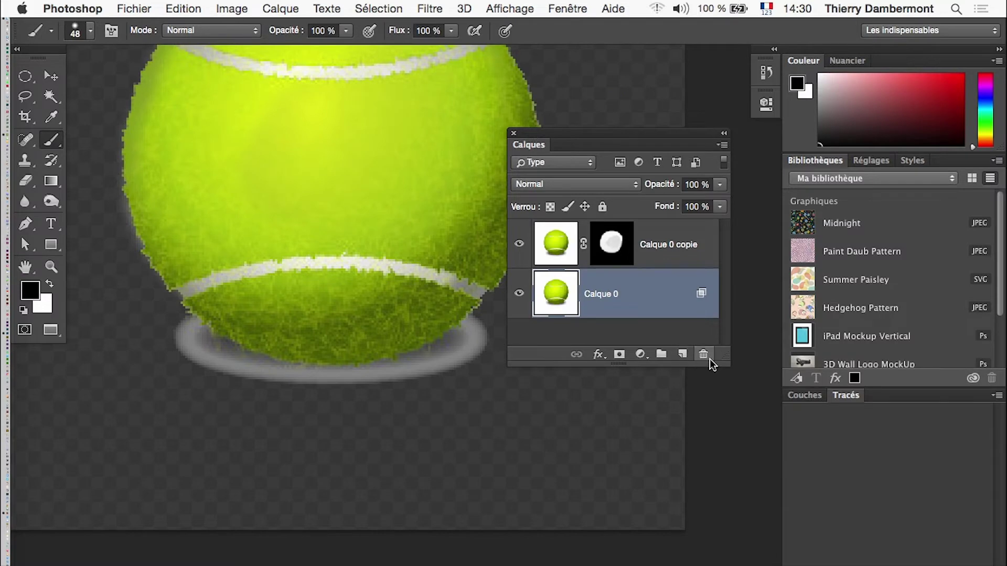
Add a new layer below Calque 0, fill it with Blanc, and move the Calques panel clear of the ball.
drag(726, 360, 739, 454)
click(694, 444)
drag(642, 293, 646, 371)
key(shift+BackSpace)
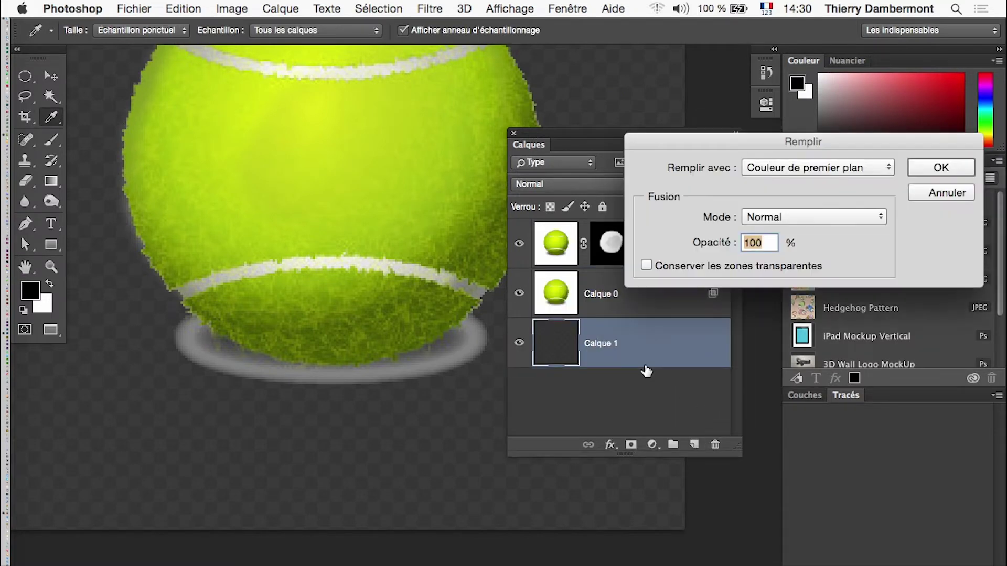
click(811, 168)
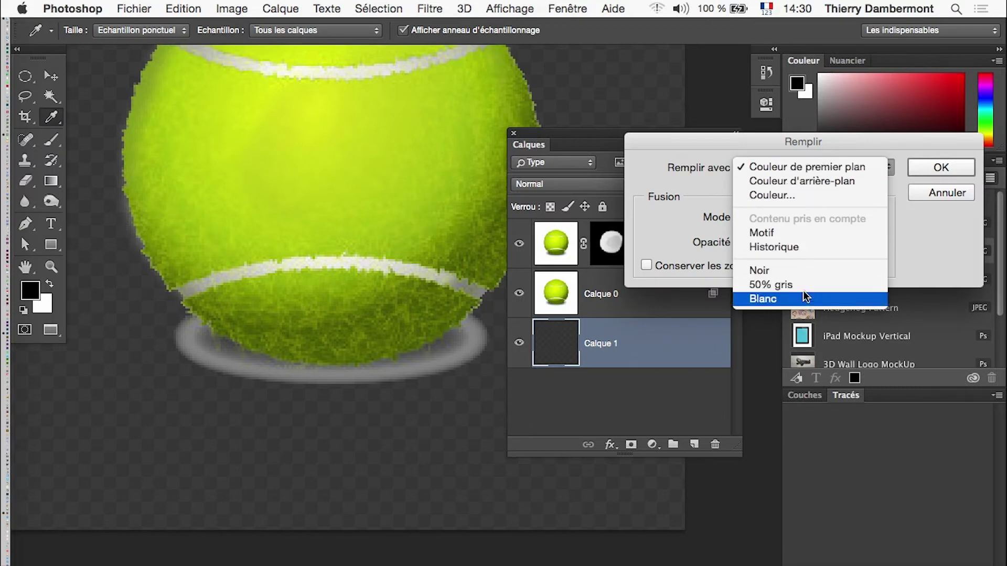
click(918, 178)
click(923, 172)
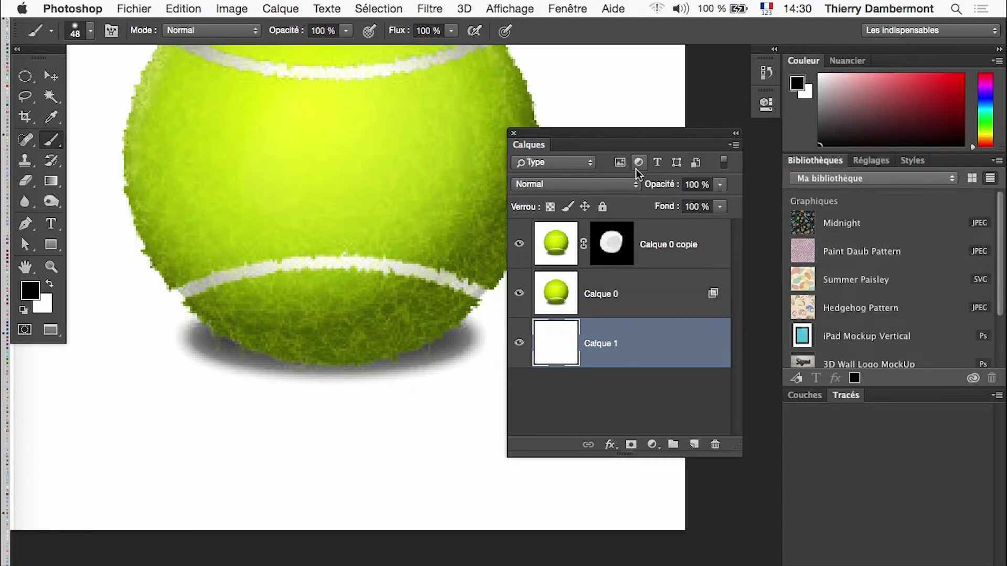
drag(582, 139, 767, 132)
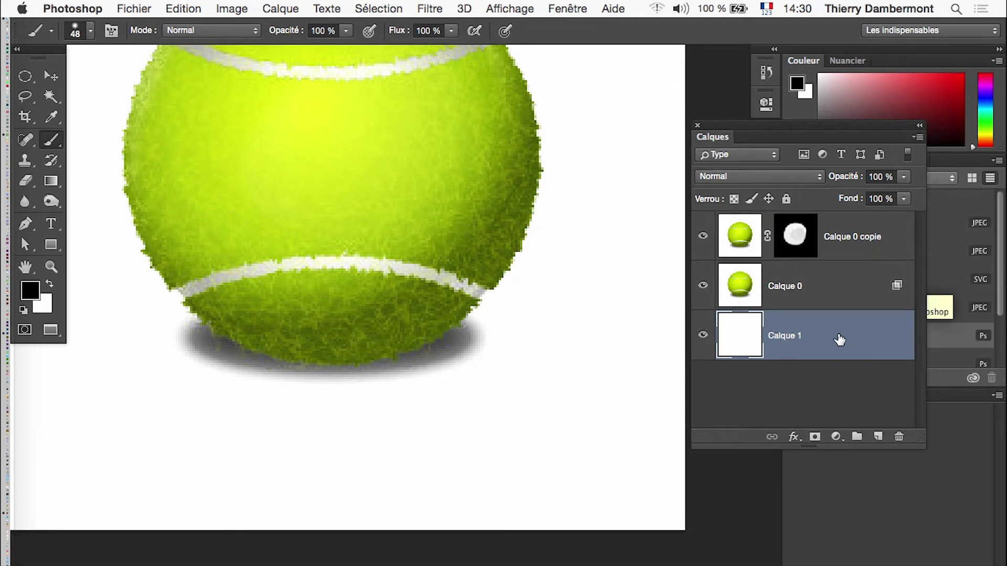
key(super+Tab)
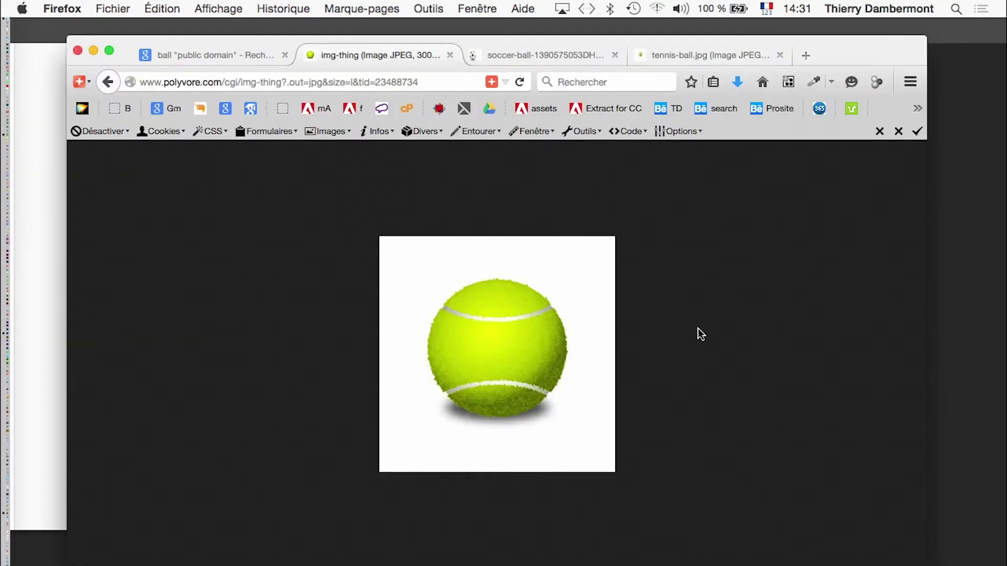
key(super+Tab)
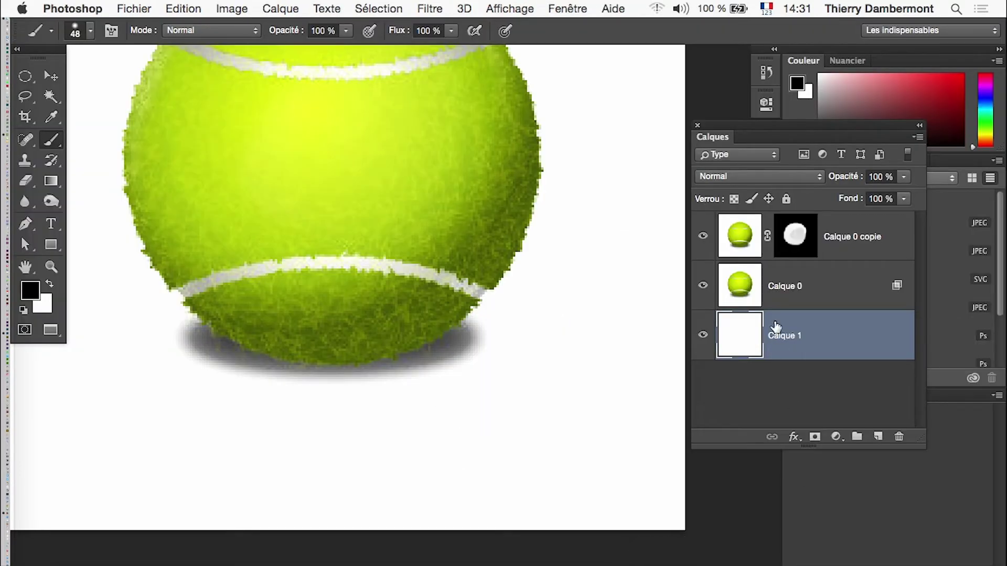
Colorize the white Calque 1 red with Teinte/Saturation, using Teinte 0, Luminosité -36 and an increased saturation.
key(super+u)
click(887, 260)
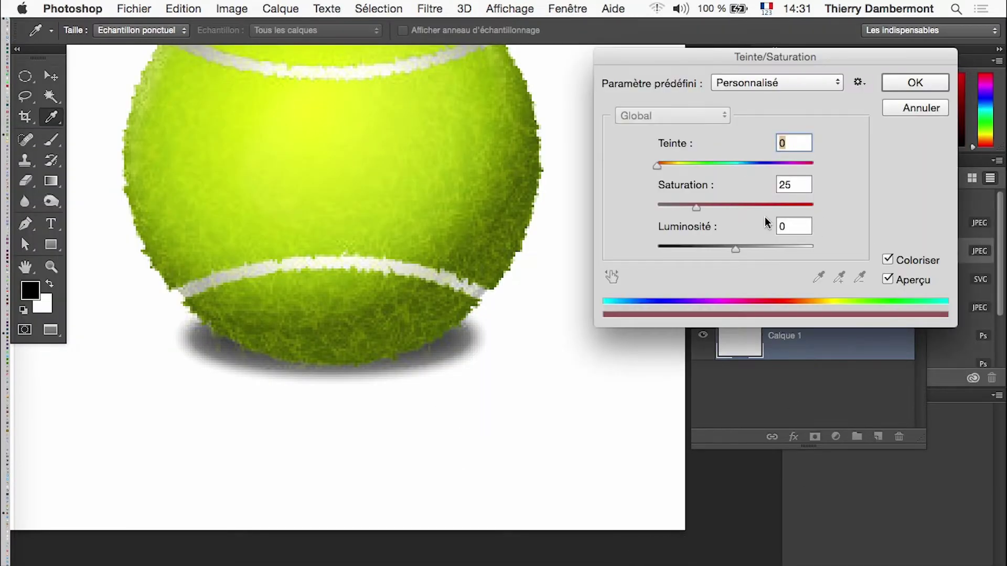
click(770, 248)
click(709, 246)
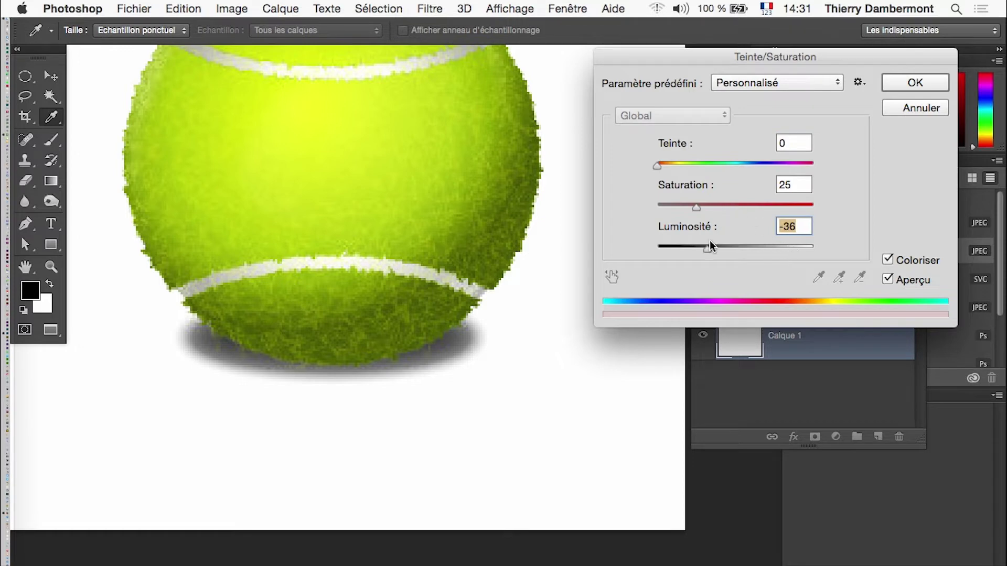
drag(740, 207, 771, 209)
click(911, 90)
key(super+1)
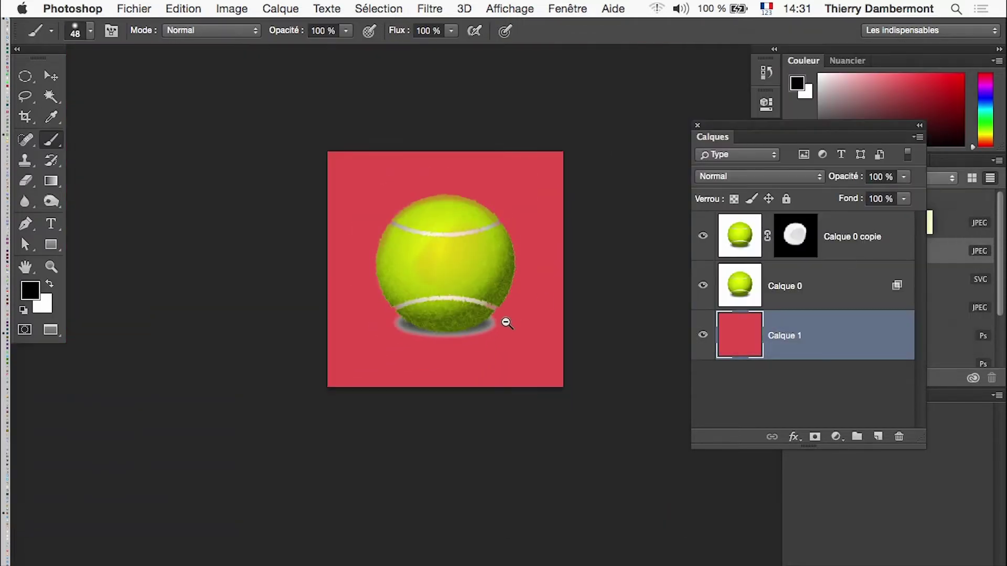
Try painting white over the ball's translucent centre in the Calque 0 copie mask, and undo the strokes.
click(790, 245)
key(x)
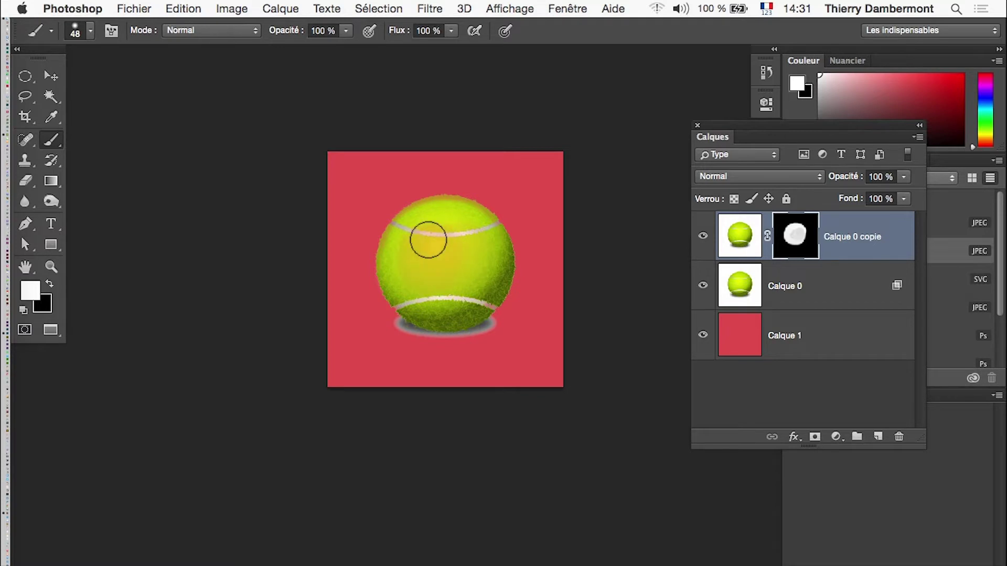
drag(426, 261, 432, 264)
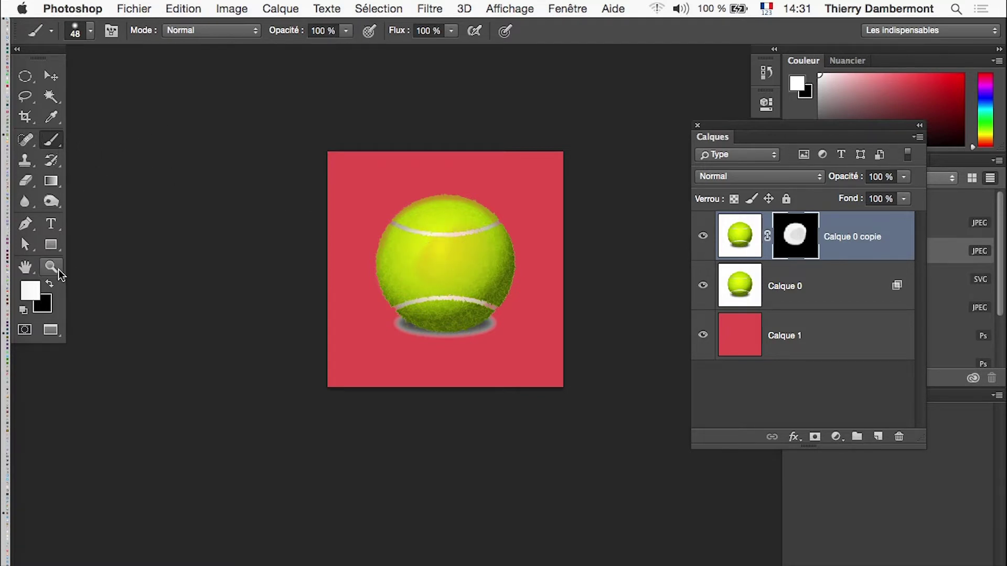
click(31, 291)
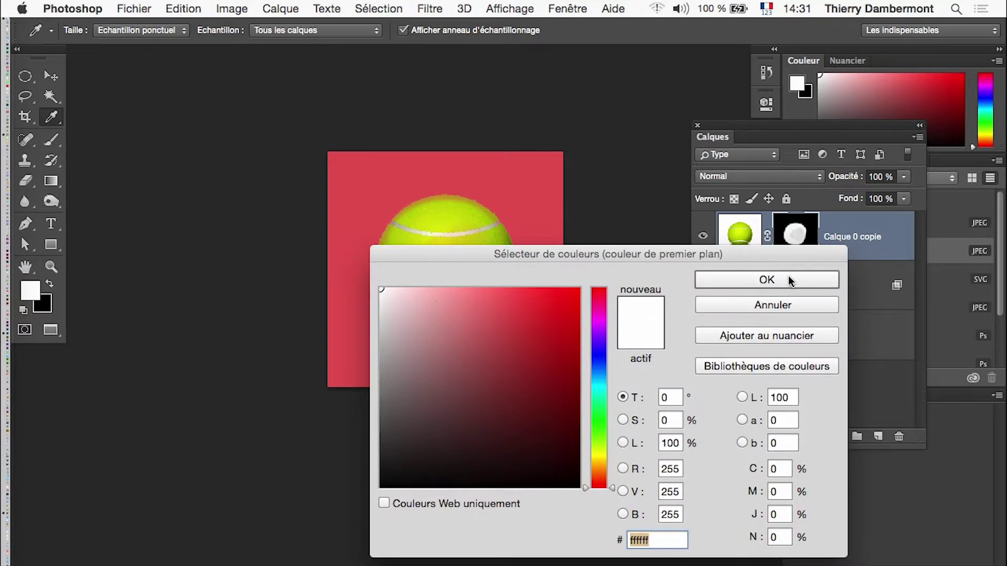
click(789, 281)
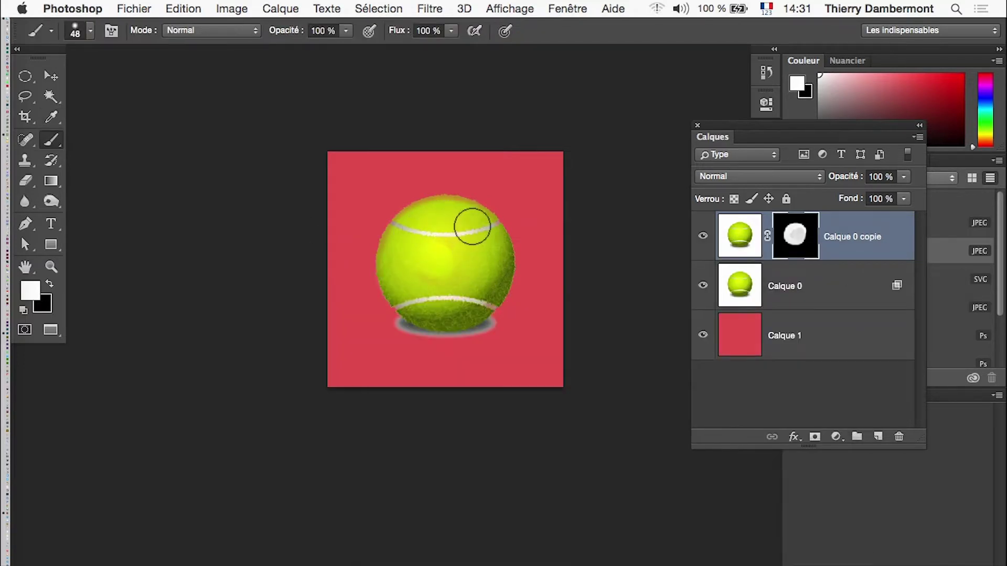
mouse_move(472, 227)
mouse_down()
mouse_move(491, 273)
mouse_move(432, 279)
mouse_move(458, 274)
mouse_move(452, 241)
mouse_move(408, 263)
mouse_move(443, 299)
mouse_move(424, 237)
mouse_move(473, 262)
mouse_move(399, 272)
mouse_move(434, 212)
mouse_move(473, 256)
mouse_move(461, 274)
mouse_up()
key(super+z)
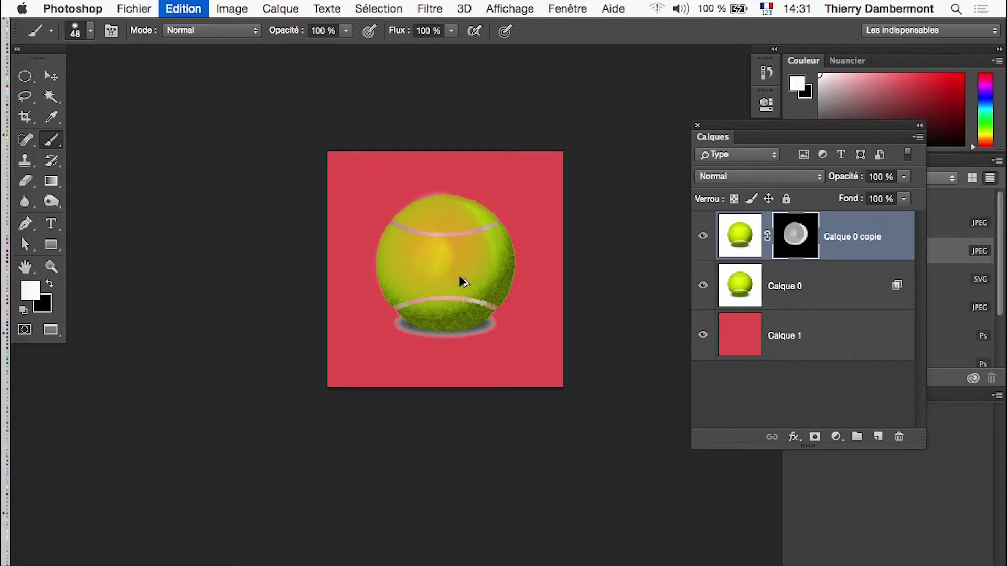
key(super+alt+z)
key(super+alt+z)
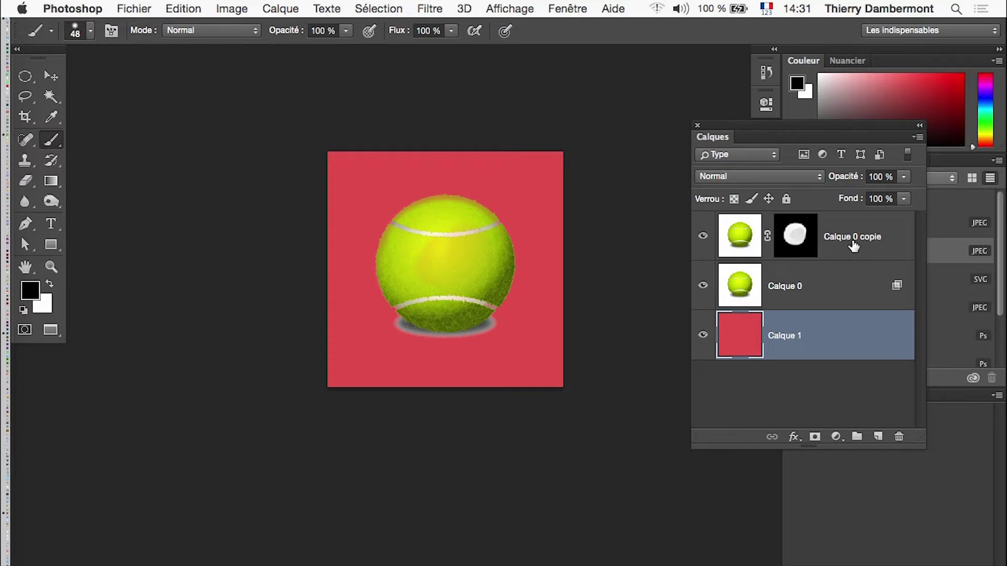
Hide Calque 0 and keep the red Calque 1 shown behind the masked ball copy.
drag(703, 347, 704, 301)
click(703, 291)
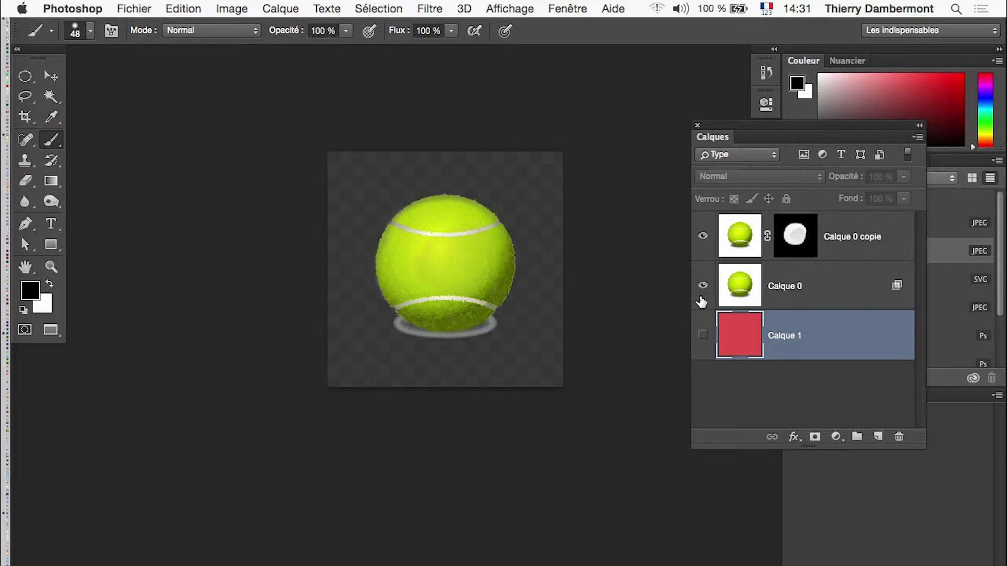
click(704, 340)
click(704, 289)
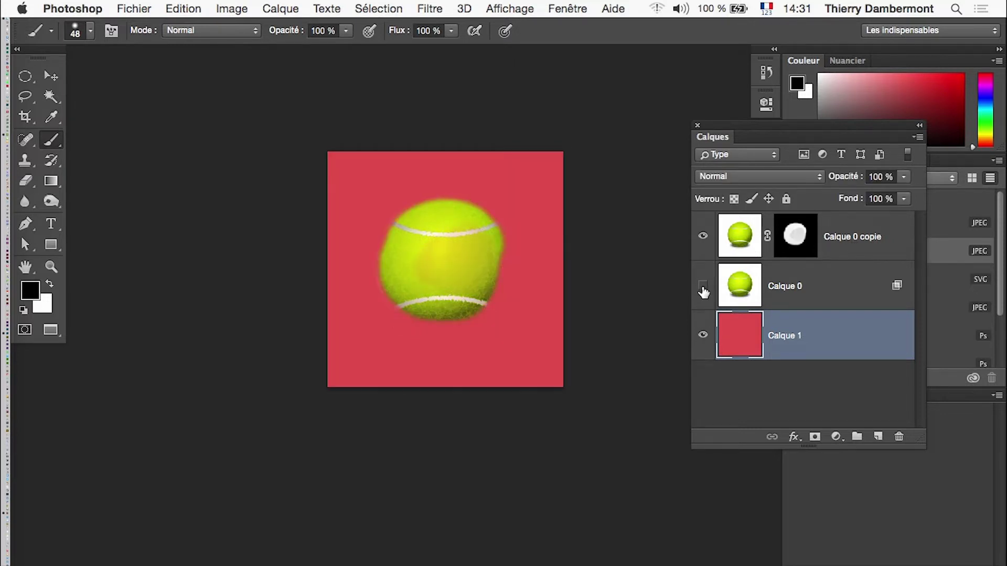
Select the Calque 0 copie mask with white as the foreground colour and display the mask alone on the canvas.
click(795, 246)
key(x)
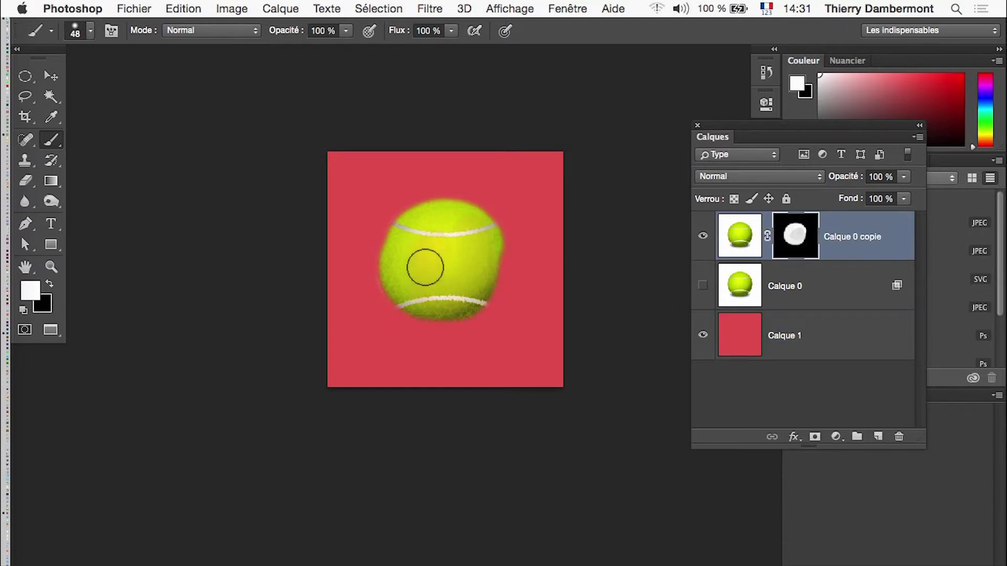
key(super+z)
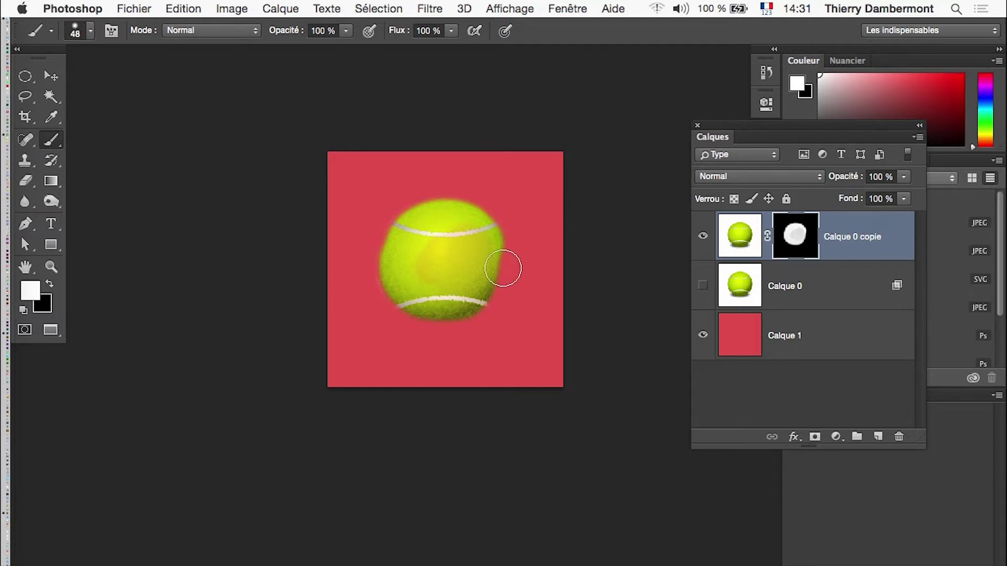
alt+click(803, 248)
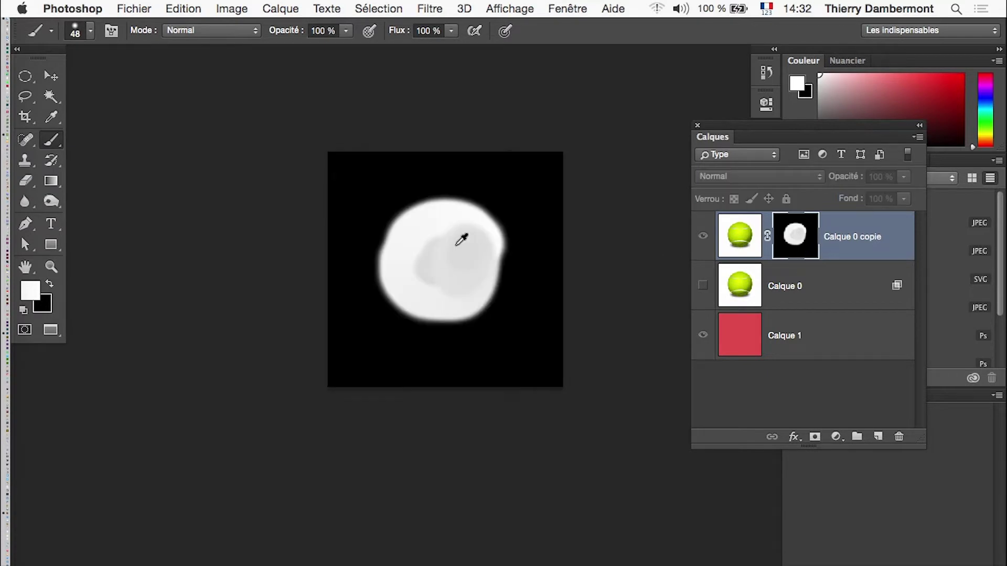
Return from the mask-only view to the composite image and turn off the brush's Dynamique de la couleur option.
alt+click(795, 252)
click(567, 8)
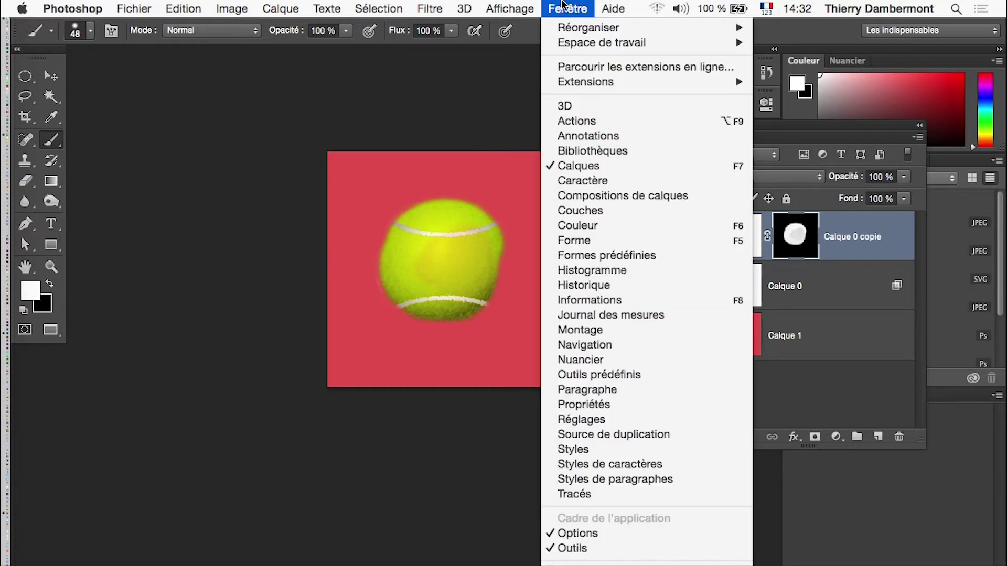
click(594, 243)
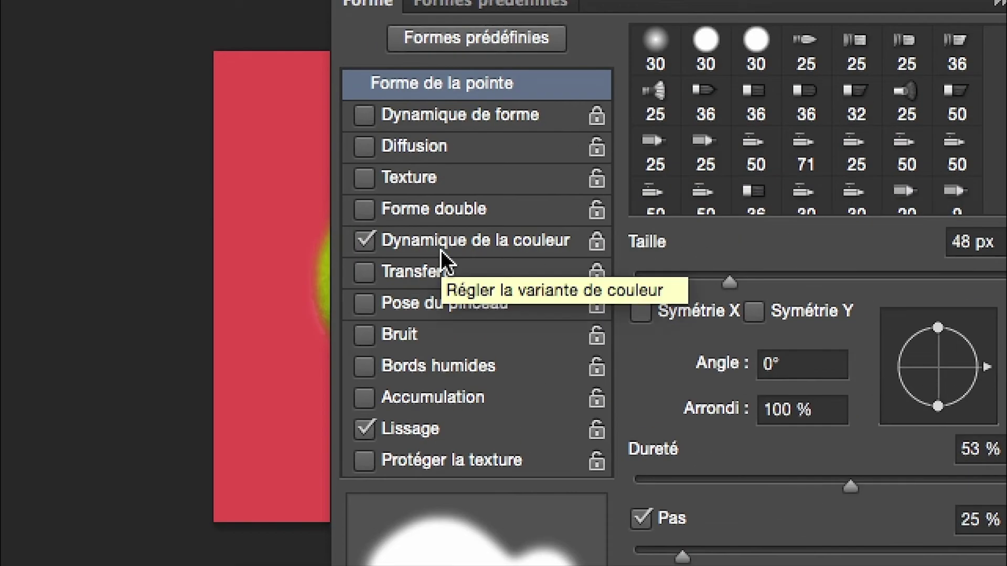
click(441, 250)
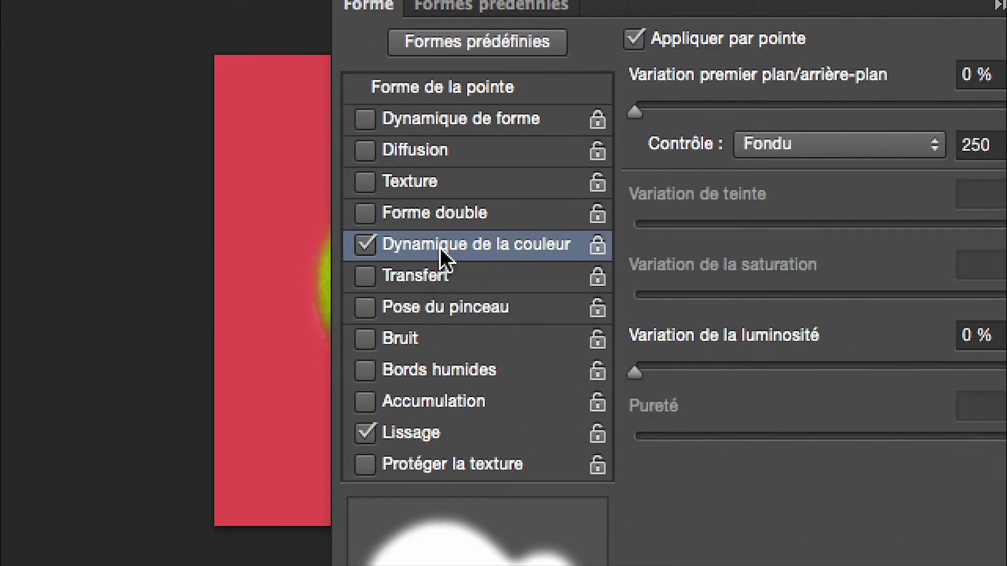
click(395, 246)
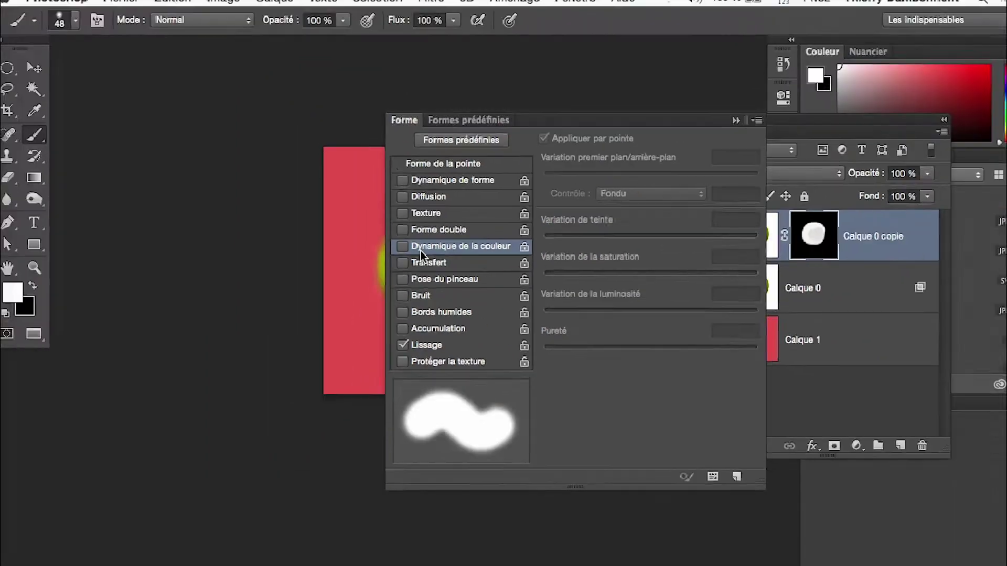
drag(407, 127, 515, 141)
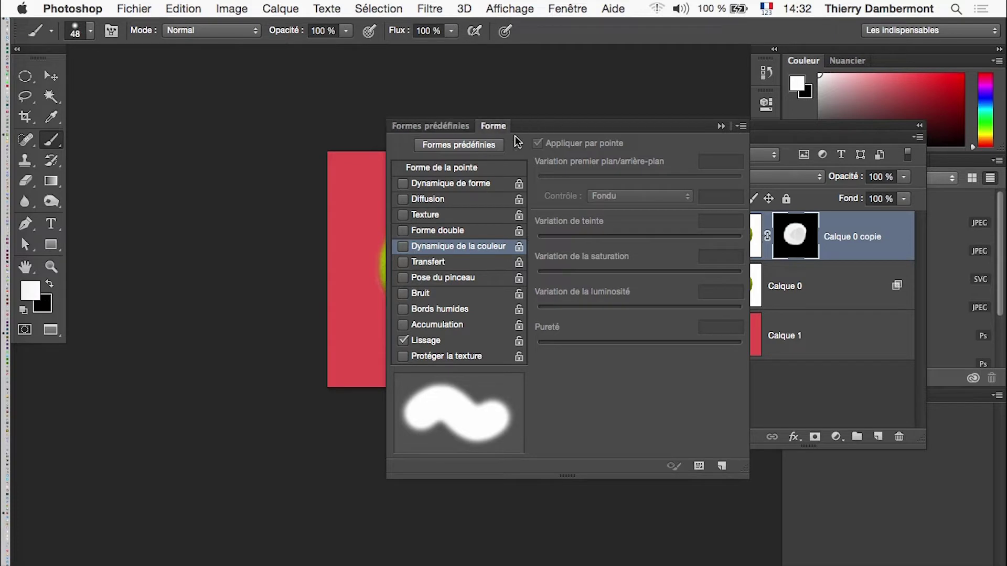
drag(412, 187, 207, 207)
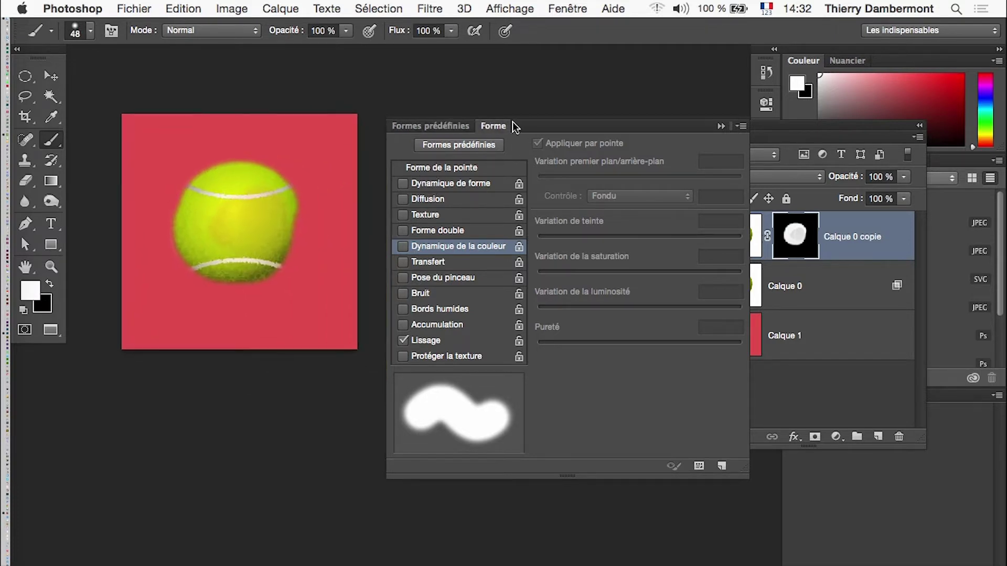
click(719, 126)
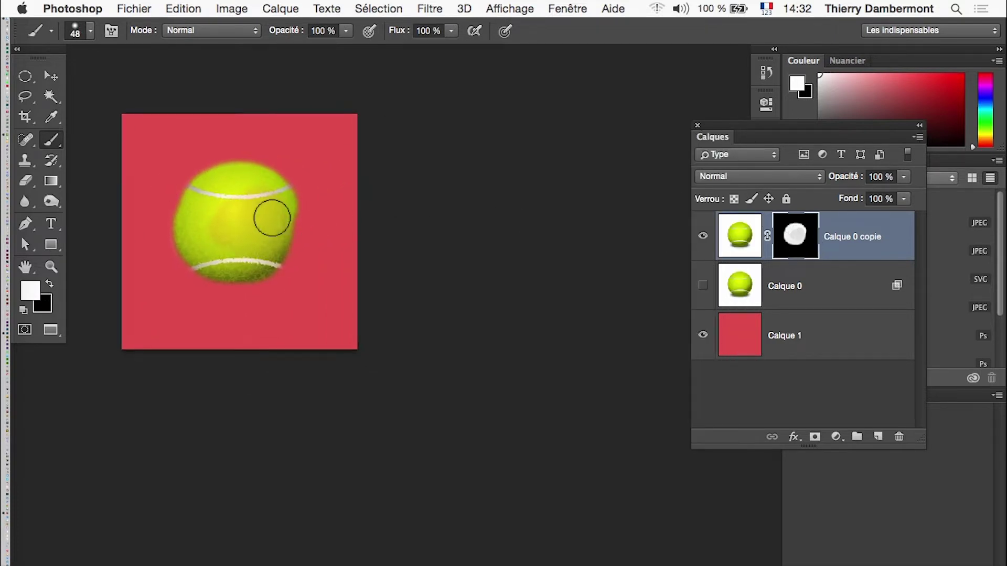
Paint the Calque 0 copie mask solid white over the whole ball and show Calque 0 again.
mouse_move(246, 230)
mouse_down()
mouse_move(258, 199)
mouse_move(244, 247)
mouse_move(252, 191)
mouse_move(271, 223)
mouse_move(218, 238)
mouse_move(245, 214)
mouse_move(239, 246)
mouse_move(210, 204)
mouse_move(201, 232)
mouse_move(225, 248)
mouse_move(262, 210)
mouse_up()
click(702, 286)
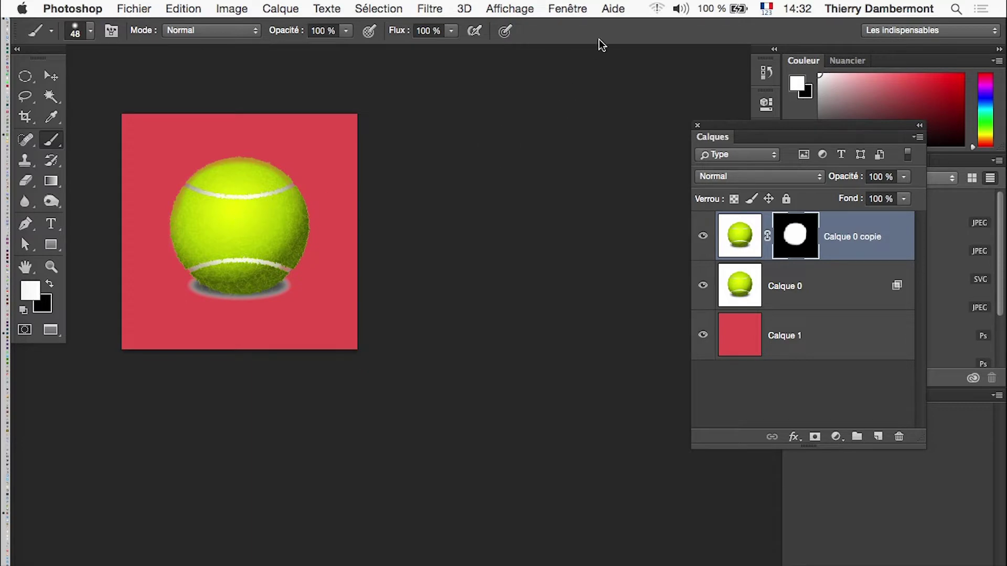
Review the brush's Dynamique de la couleur settings, close them, and move the floating layers window closer to the canvas.
click(571, 6)
click(588, 241)
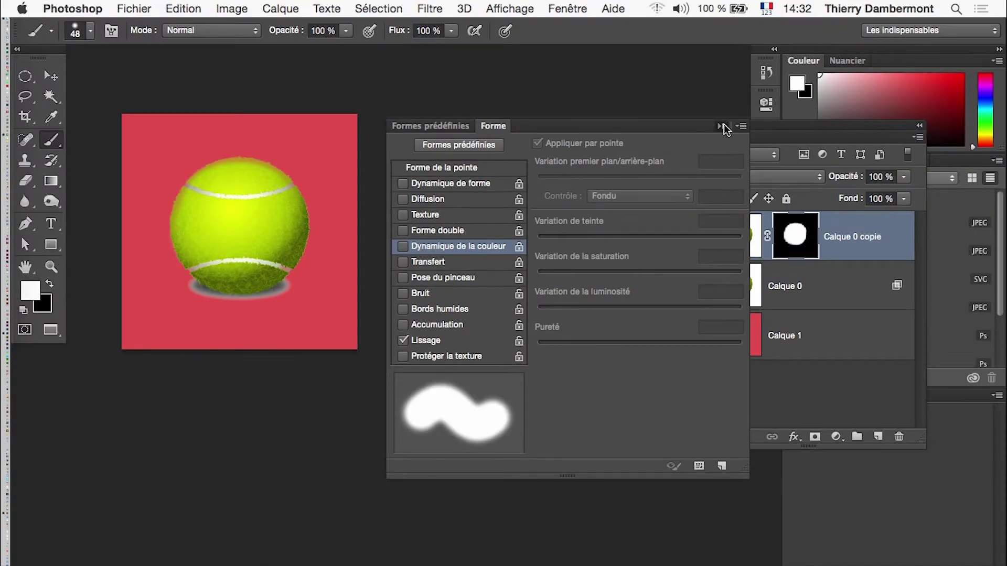
click(724, 126)
drag(726, 135, 603, 128)
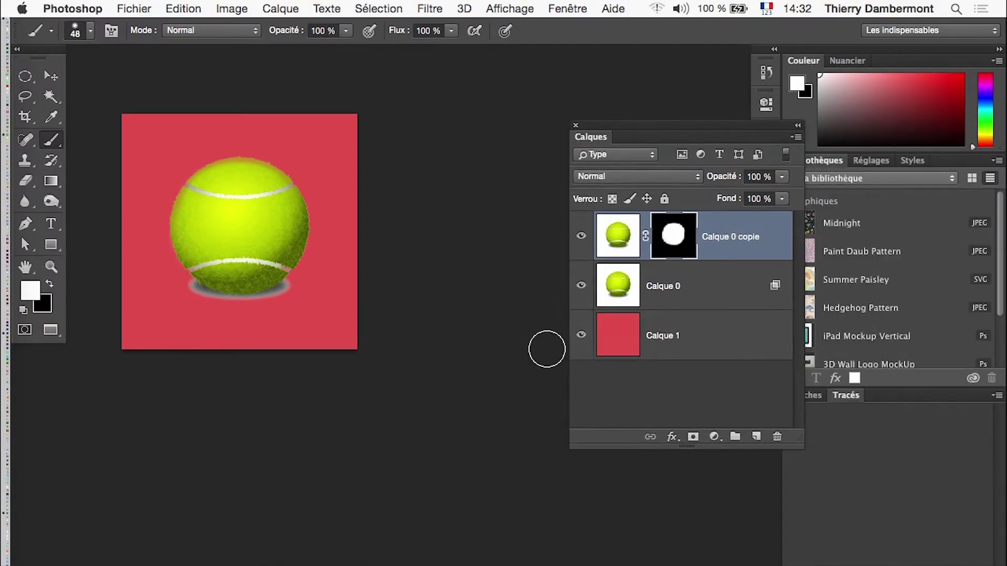
Recolour Calque 1 blue with Teinte/Saturation, setting Teinte to -116.
click(612, 341)
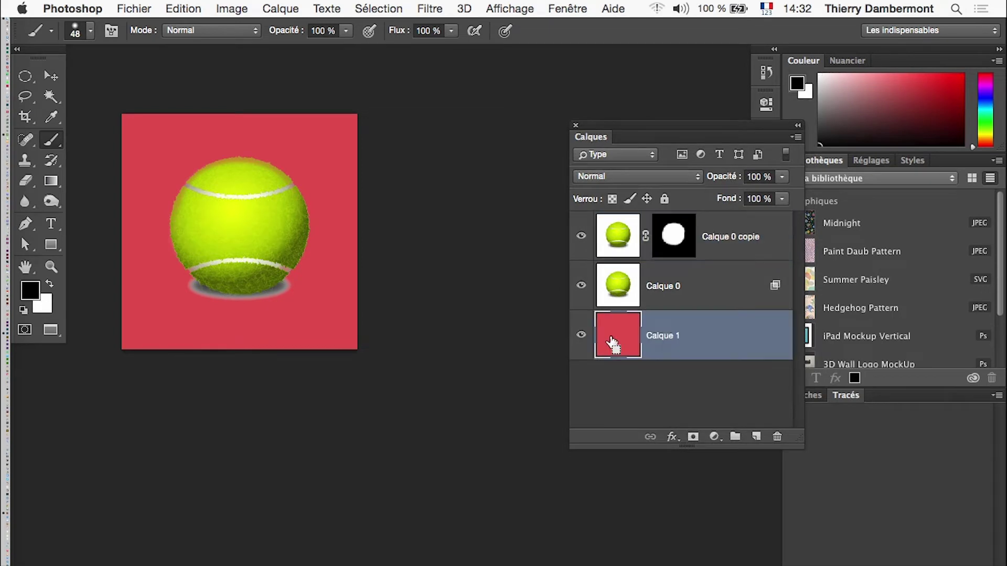
key(super+u)
drag(674, 161, 679, 161)
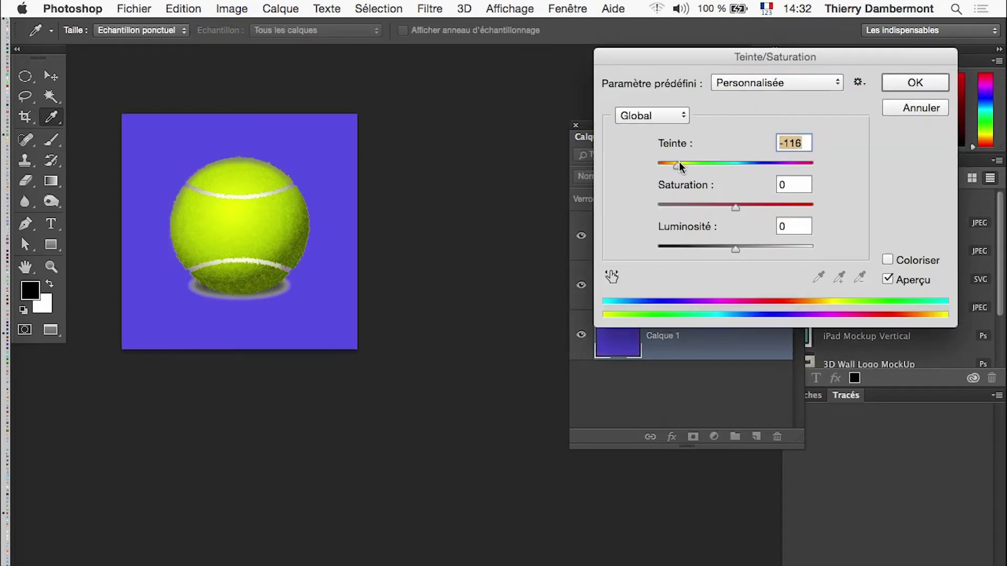
click(915, 82)
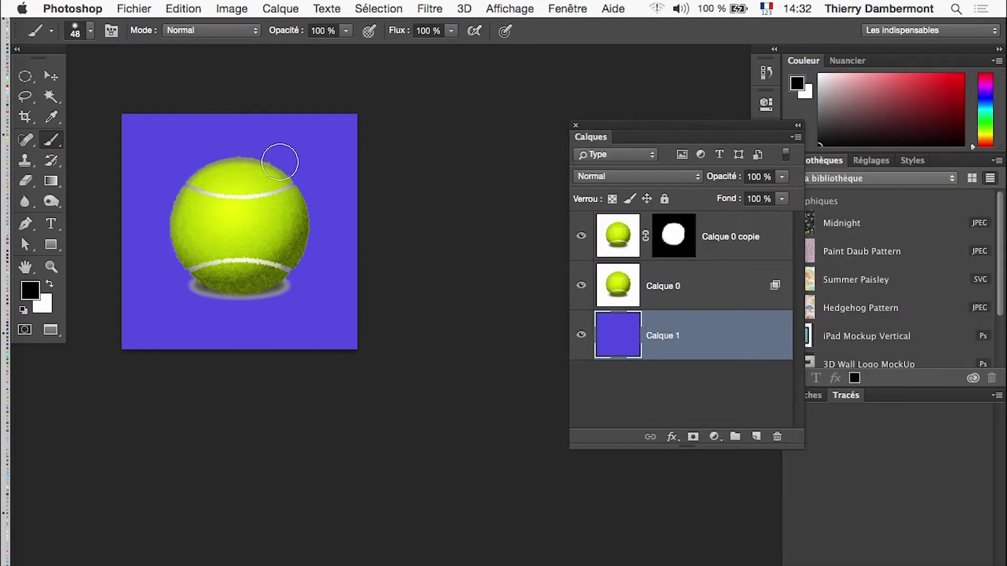
click(134, 8)
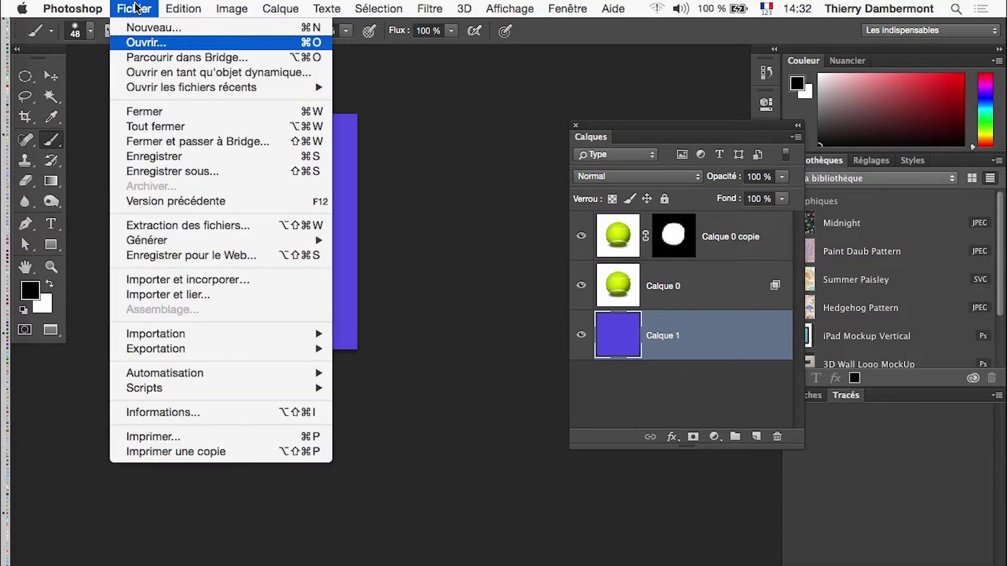
click(179, 168)
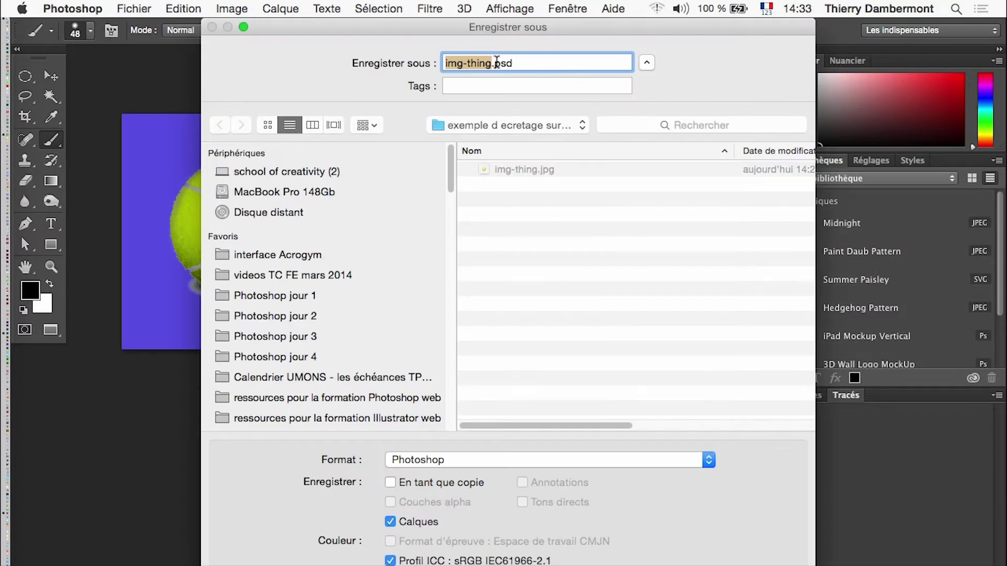
click(489, 64)
key(Return)
Try the Produit blending mode on Calque 0 and return the layer to Normal.
click(664, 298)
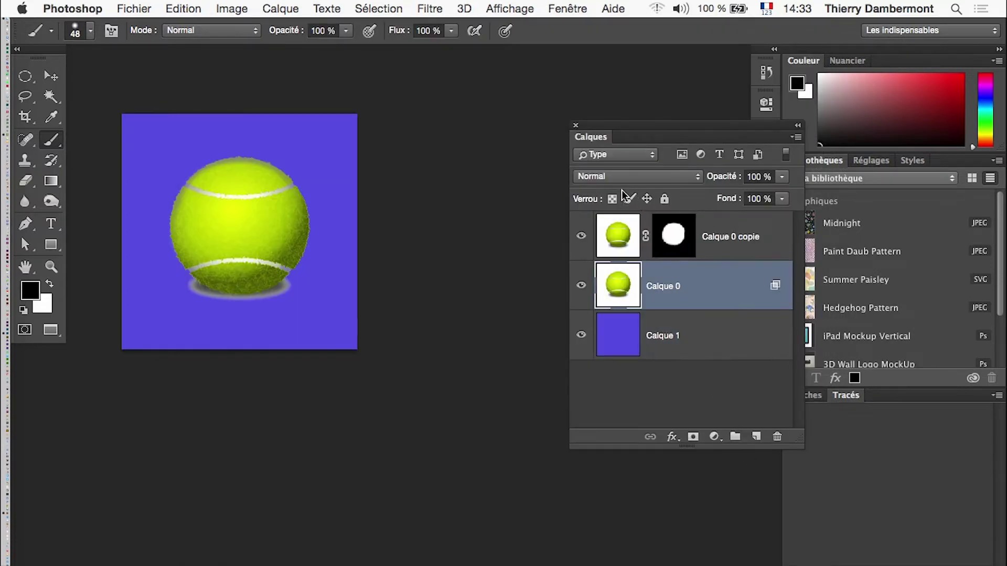
click(615, 175)
click(620, 209)
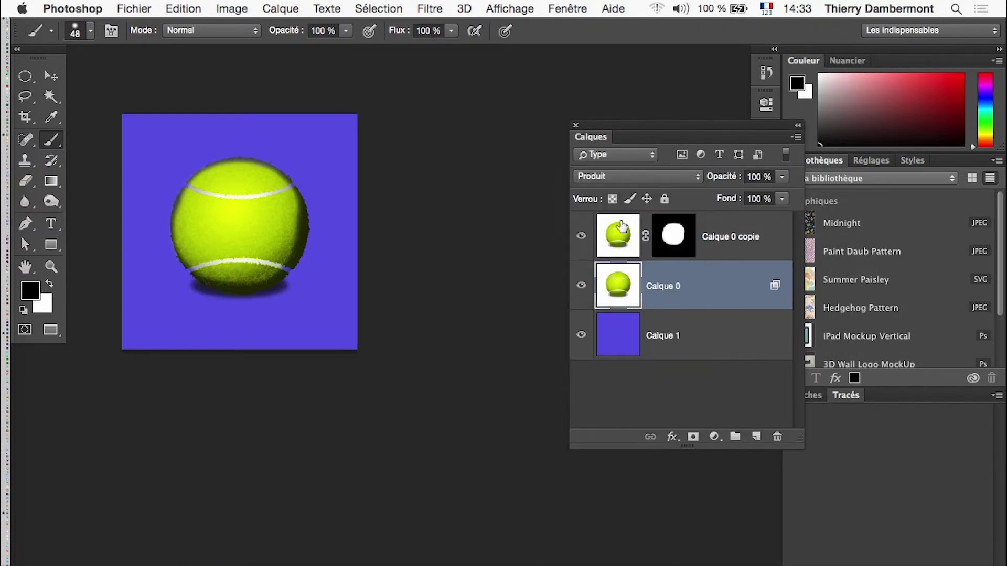
click(607, 177)
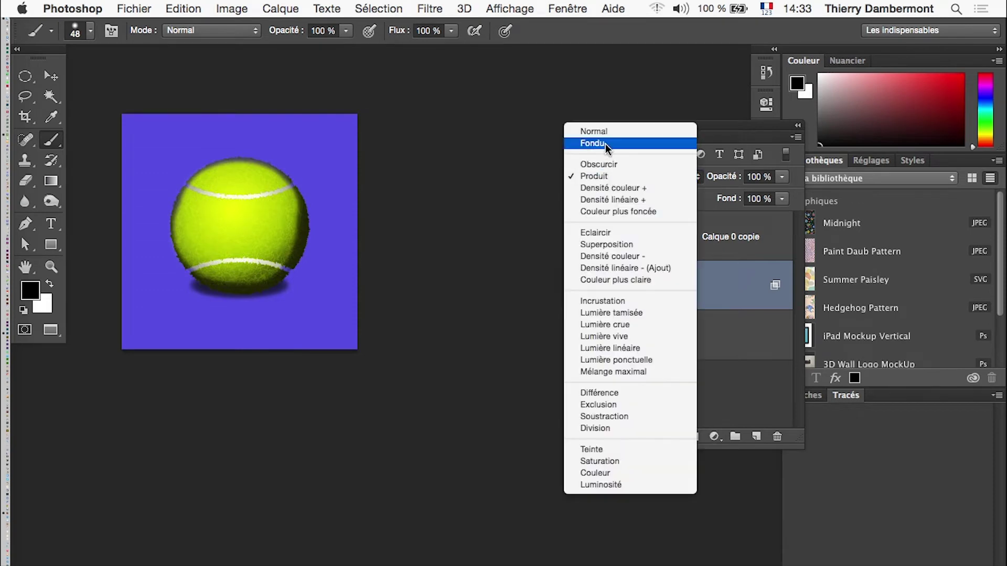
click(604, 125)
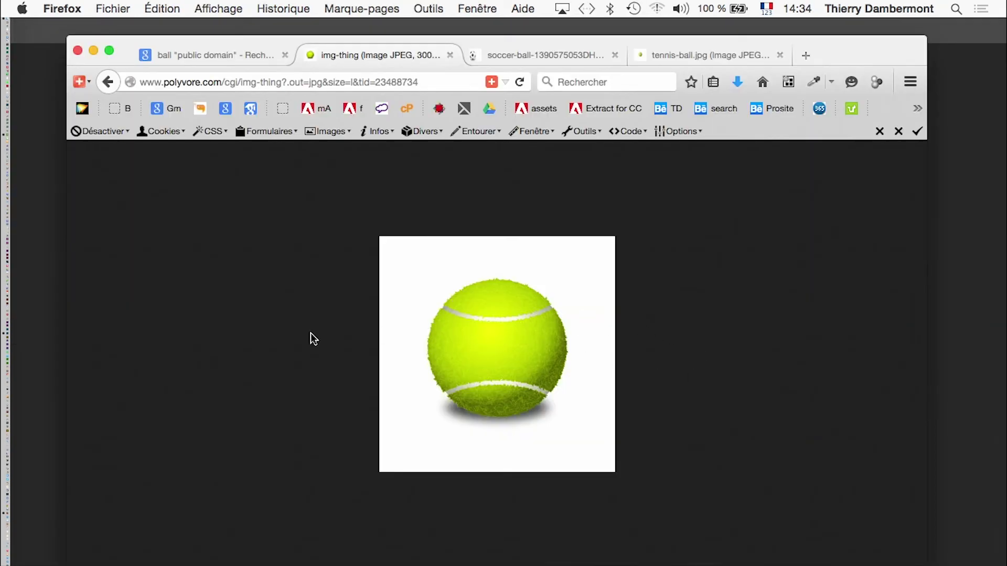
Switch back to Photoshop, duplicate Calque 0, and hide both the duplicate and Calque 0 copie.
key(super+Tab)
key(super+Tab)
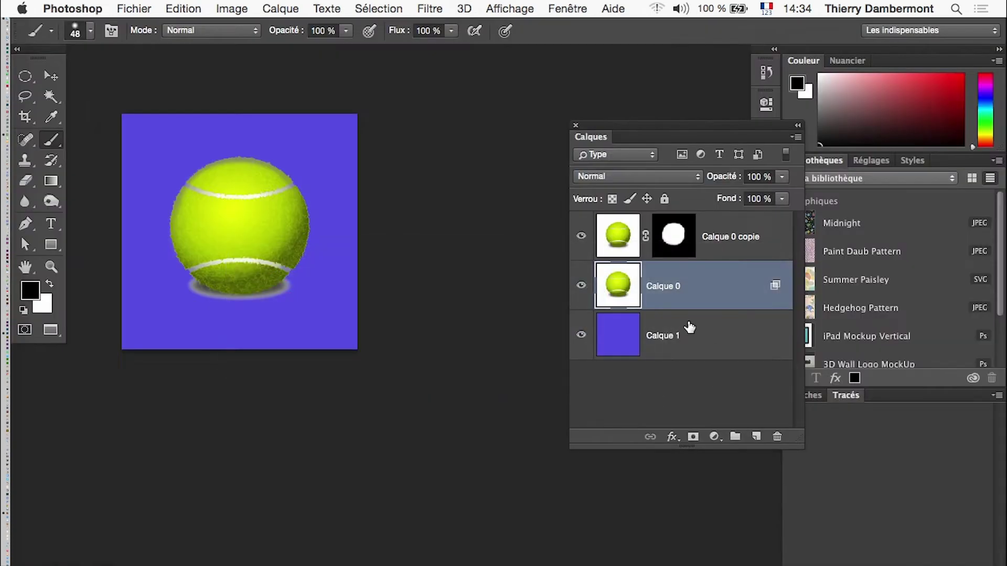
drag(672, 299, 756, 437)
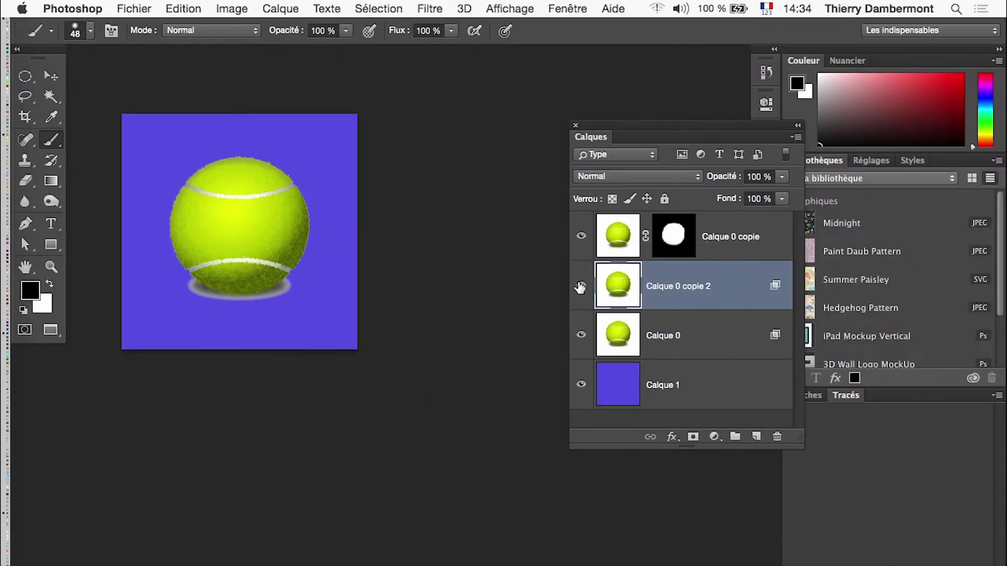
drag(580, 287, 580, 236)
Set Calque 0 to the Produit blending mode and show Calque 0 copie 2 above it.
click(715, 347)
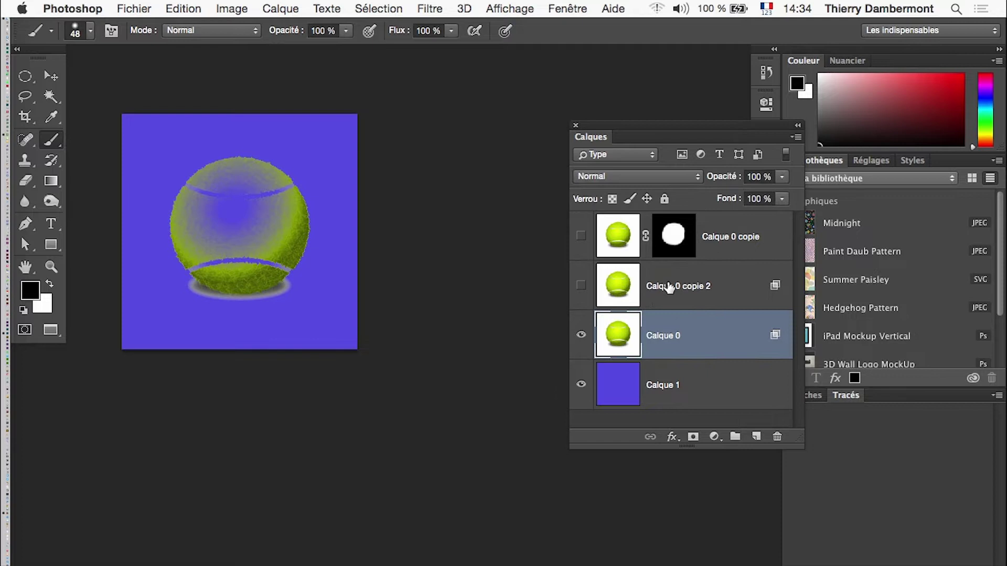
click(623, 179)
click(615, 221)
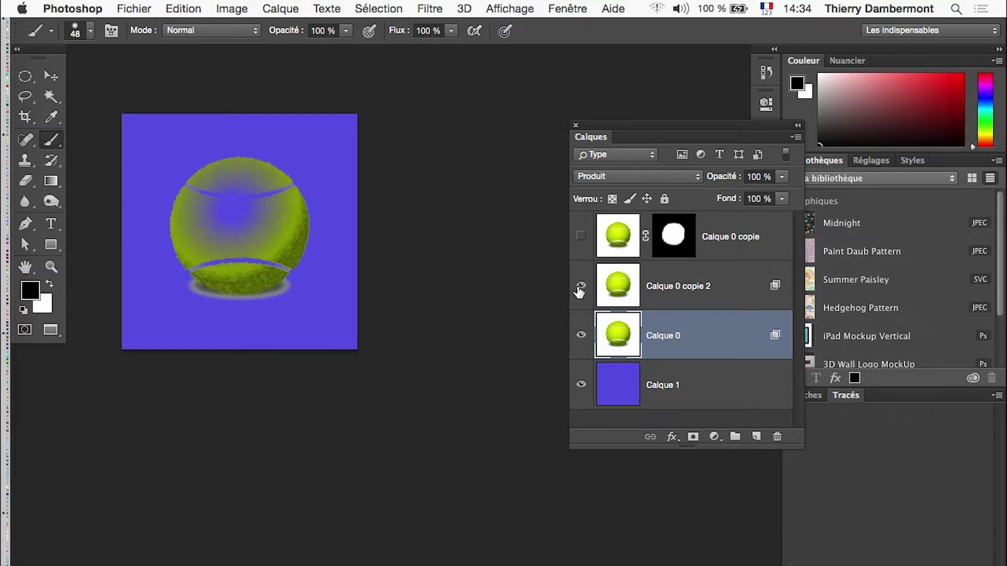
Add a white layer mask to Calque 0 copie 2.
click(631, 297)
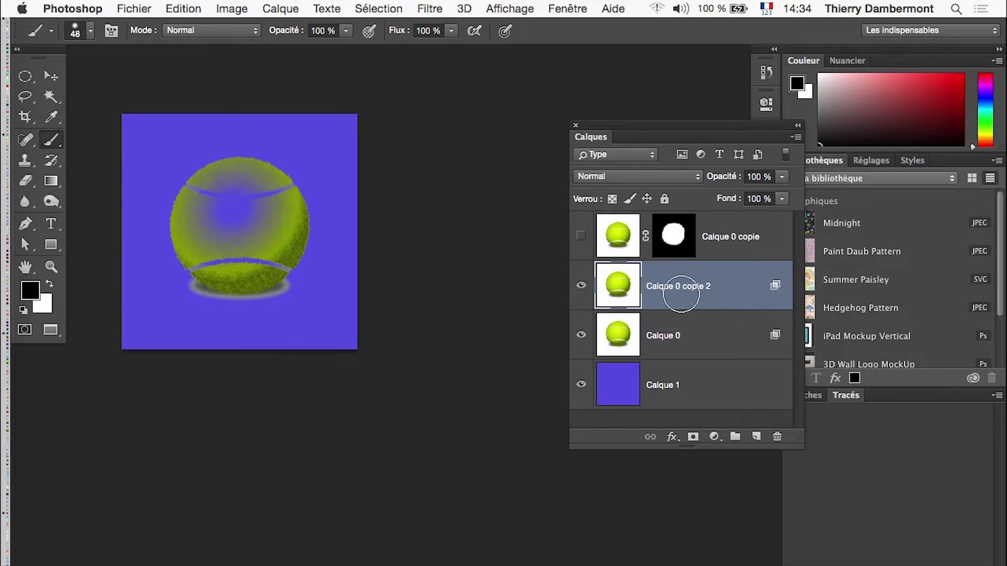
click(268, 7)
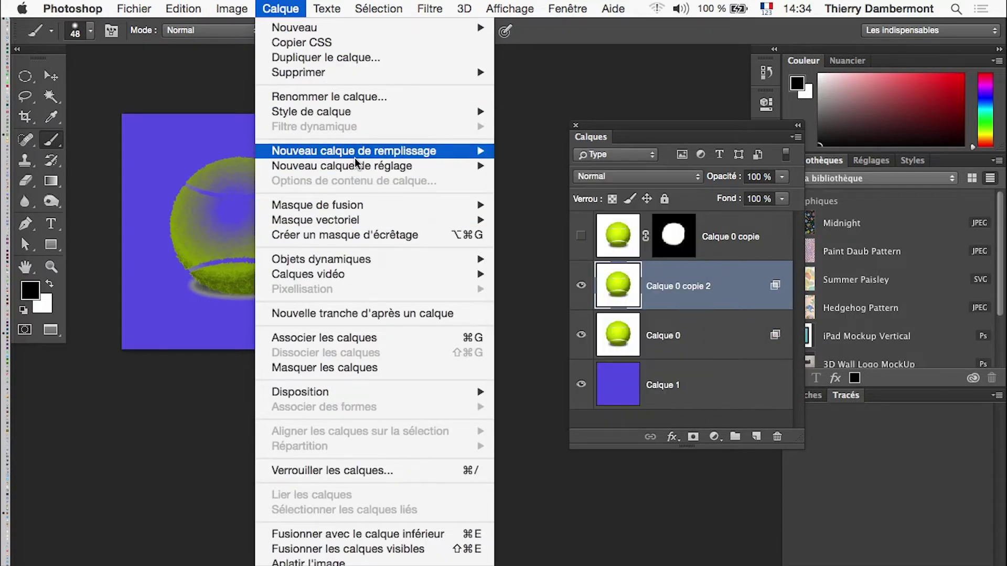
mouse_move(361, 205)
click(550, 205)
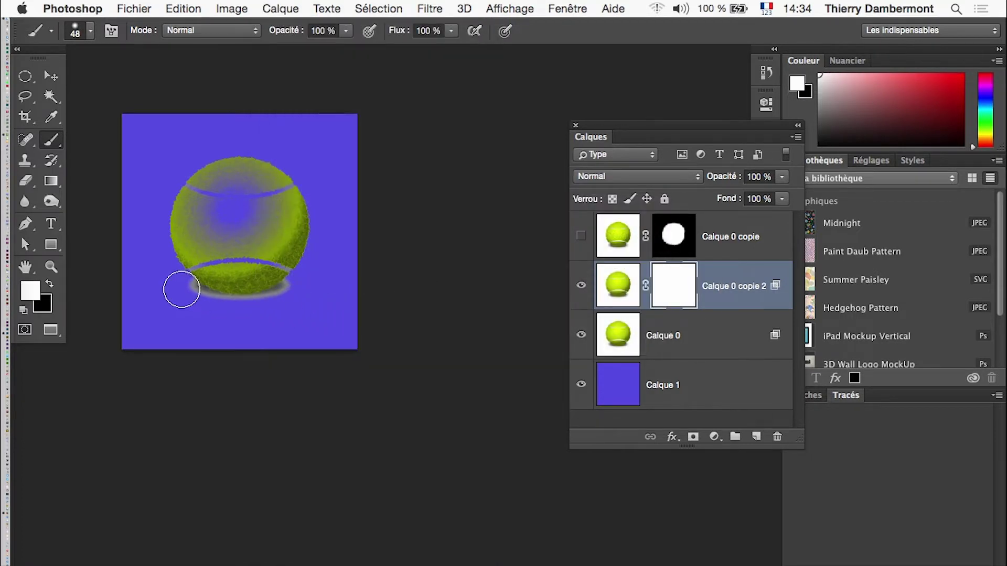
Paint black on the Calque 0 copie 2 mask over the shadow beneath the ball, and show Calque 0 copie.
key(x)
mouse_move(181, 290)
mouse_down()
mouse_move(237, 303)
mouse_move(296, 286)
mouse_up()
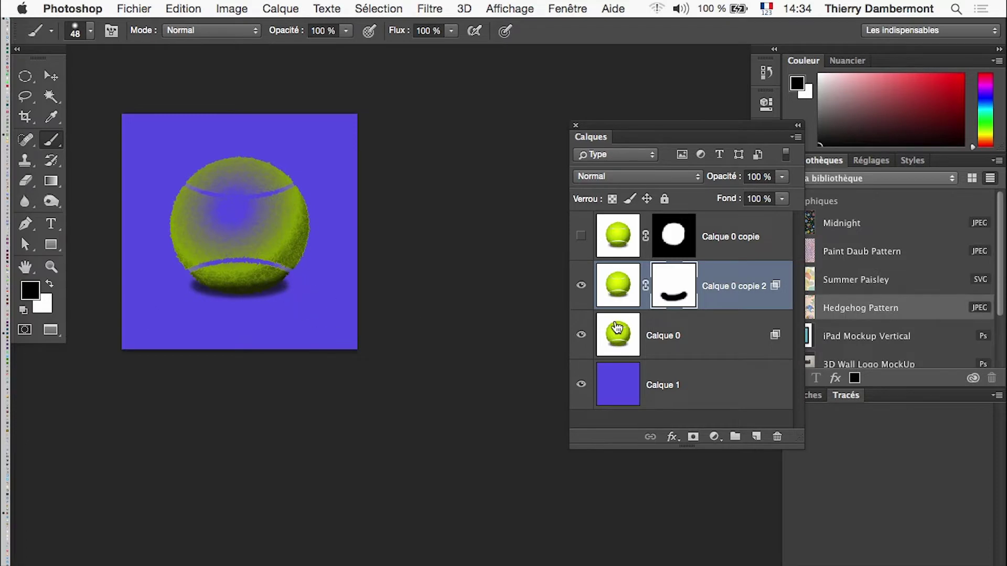
click(582, 235)
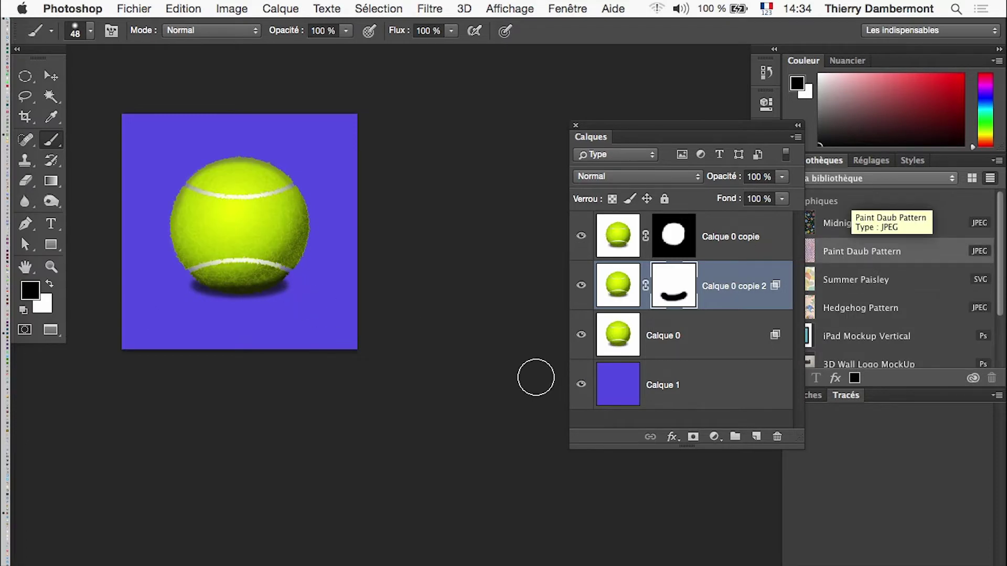
Save the layered image as img-thing.psd in Photoshop format with Maximiser la compatibilité enabled, and close the document.
click(134, 9)
click(203, 171)
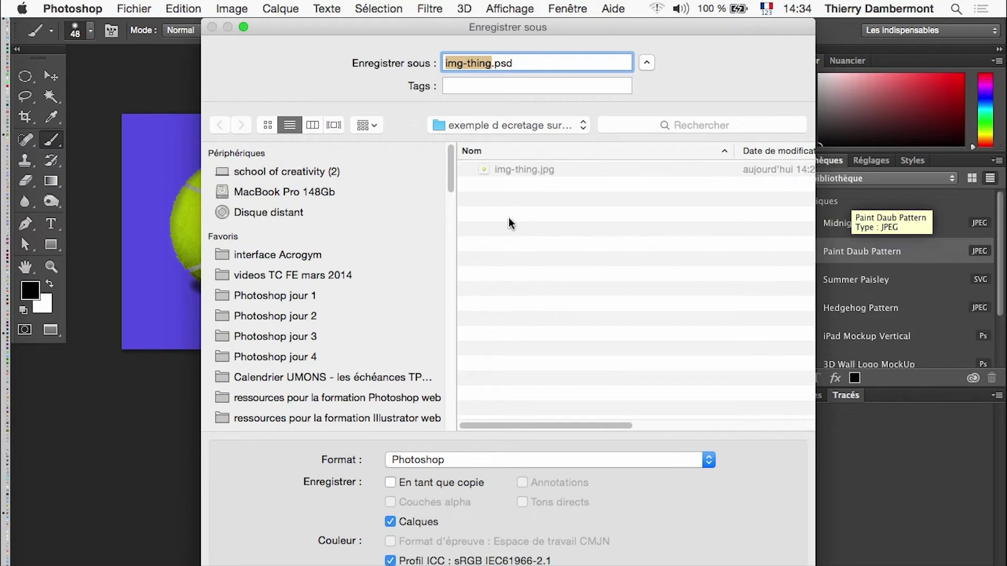
key(Return)
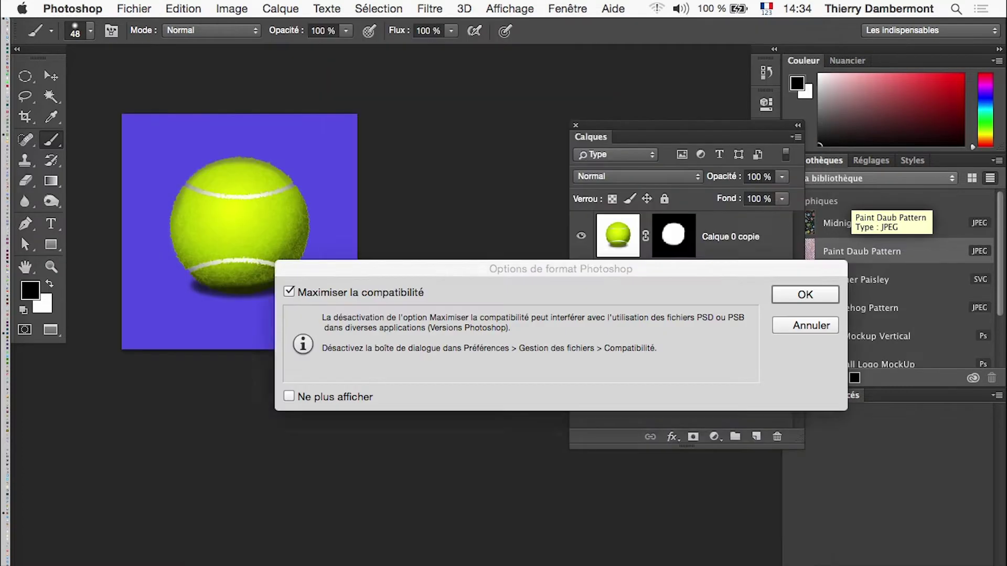
click(805, 292)
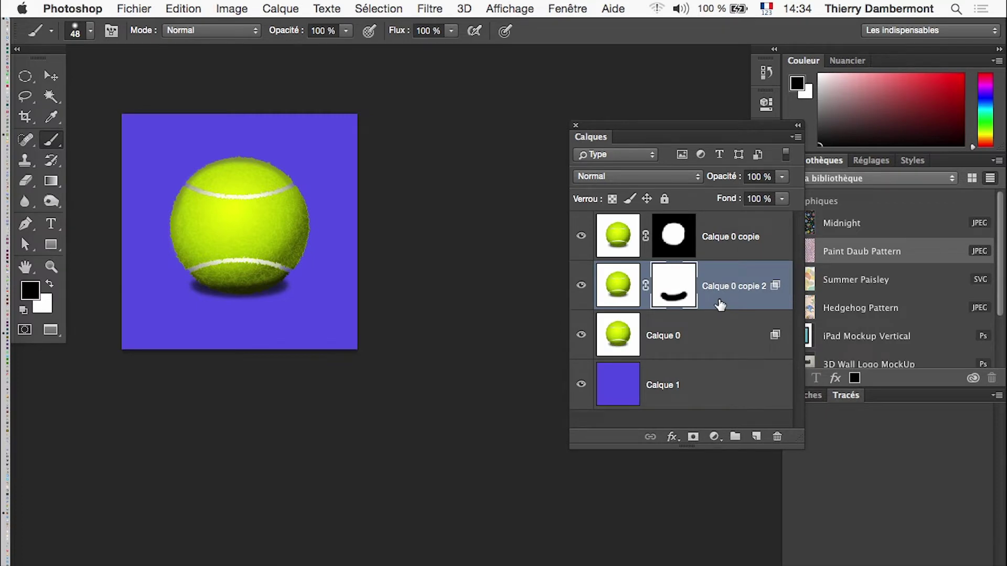
key(super+w)
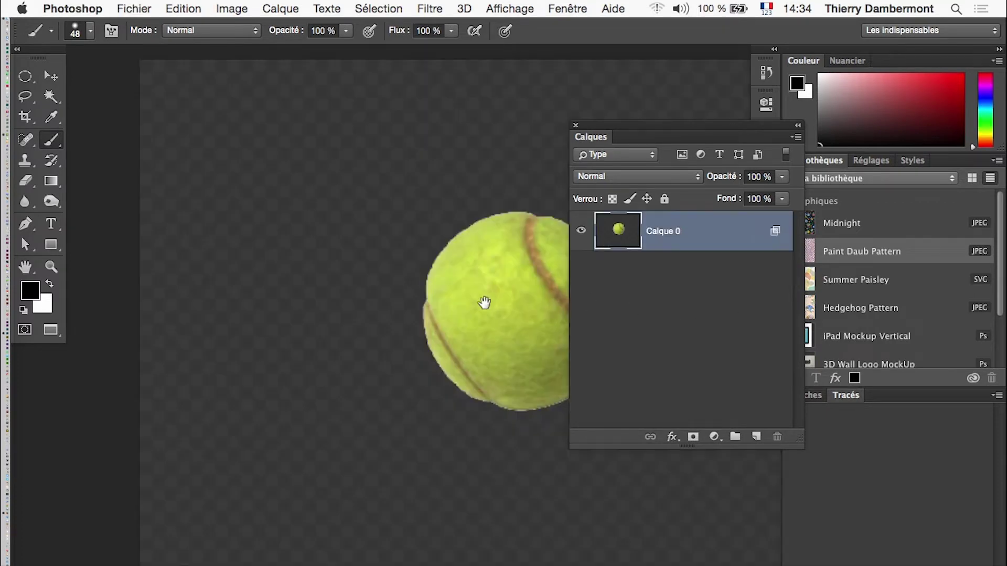
Switch tennis-ball.psd from full-screen to standard window display and move its window aside to uncover the browser.
drag(484, 303, 290, 290)
key(super+minus)
key(super+minus)
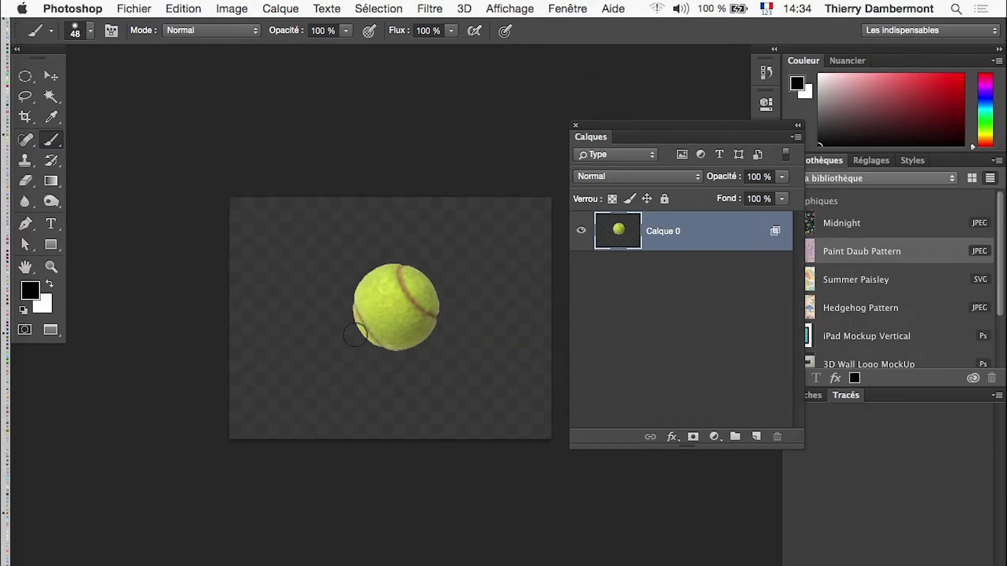
key(f)
key(f)
key(f)
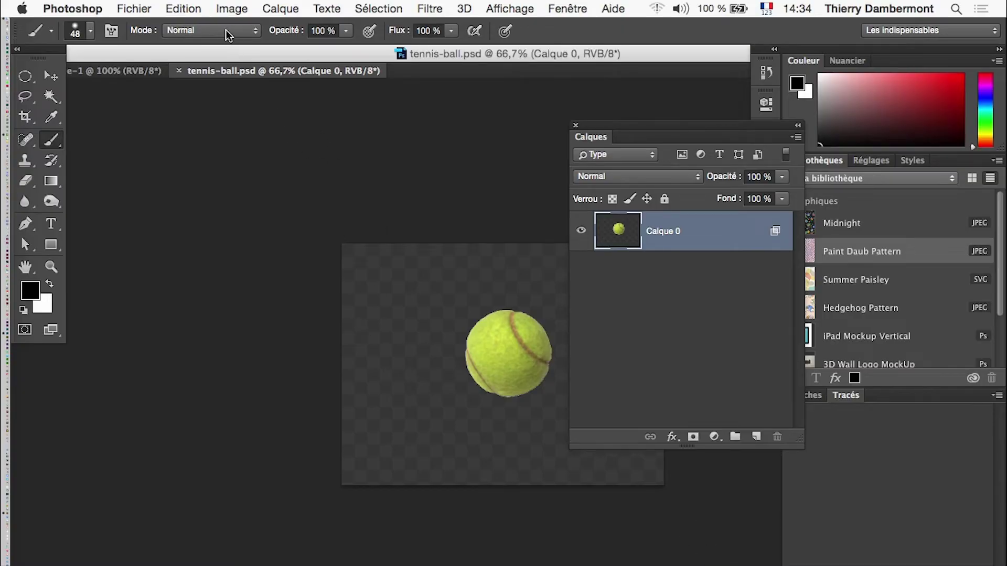
drag(88, 54, 407, 56)
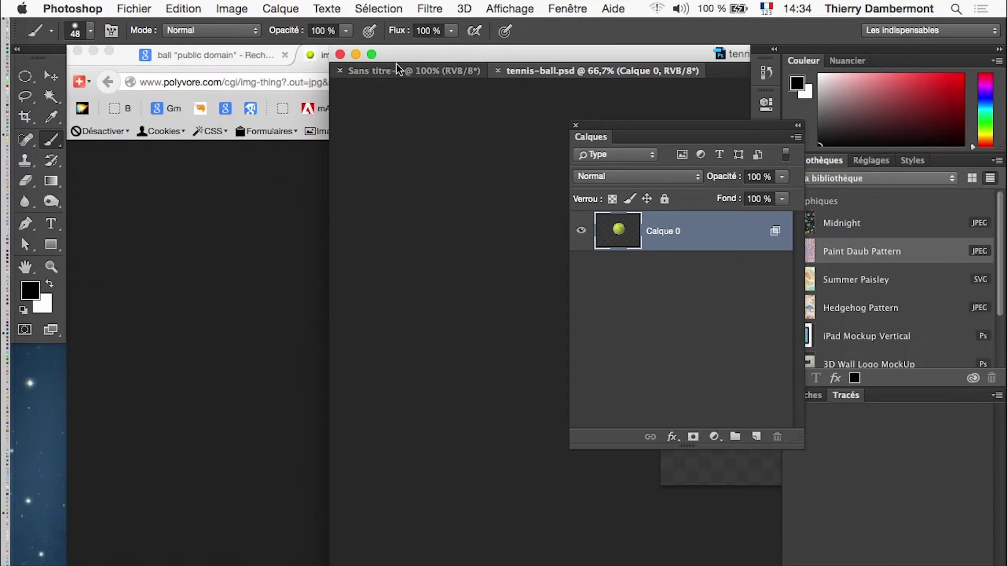
Hide the other applications, then resize the tennis-ball.psd window and rearrange the Calques panel and toolbox around it, with the Move tool active.
click(372, 55)
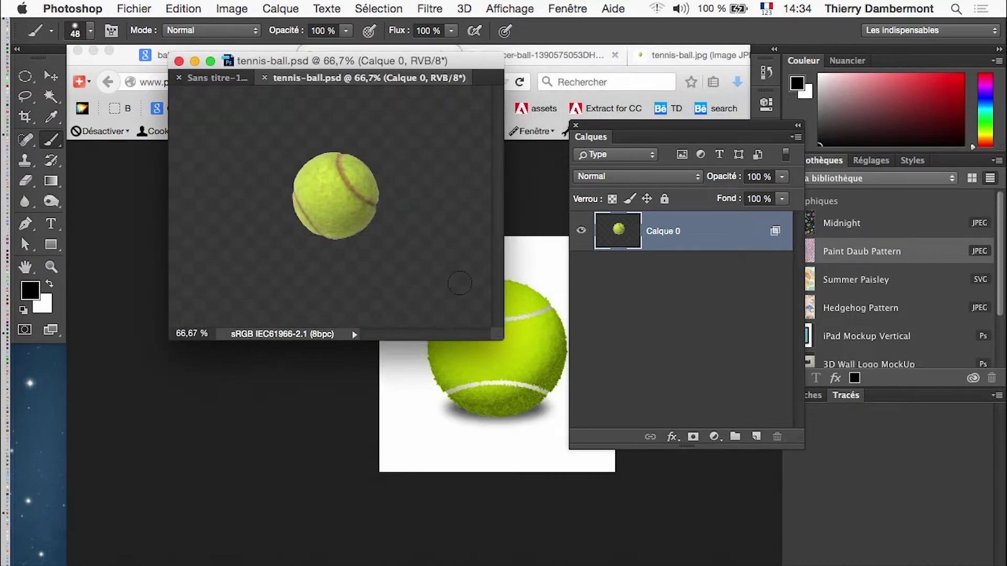
key(super+alt+h)
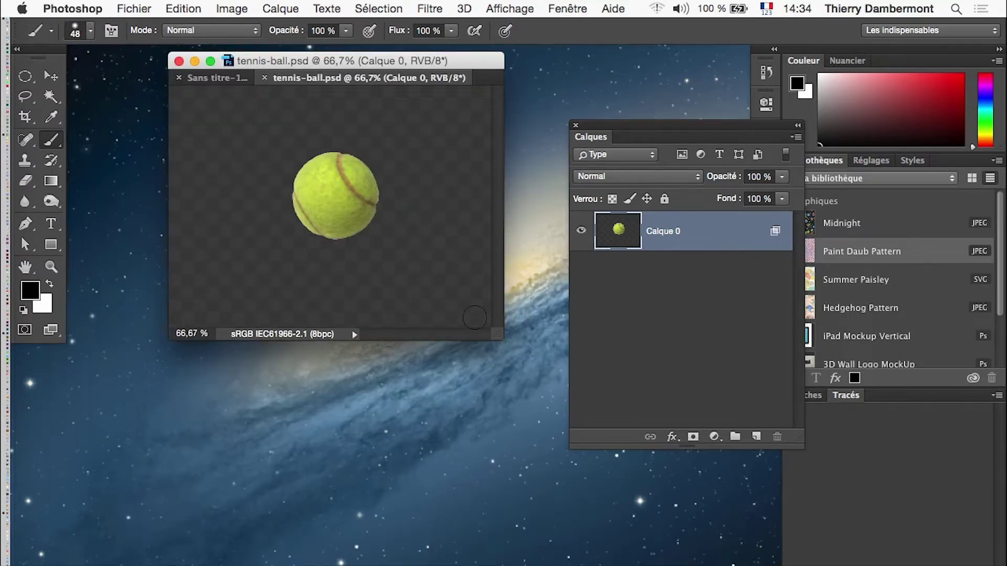
drag(493, 335, 651, 543)
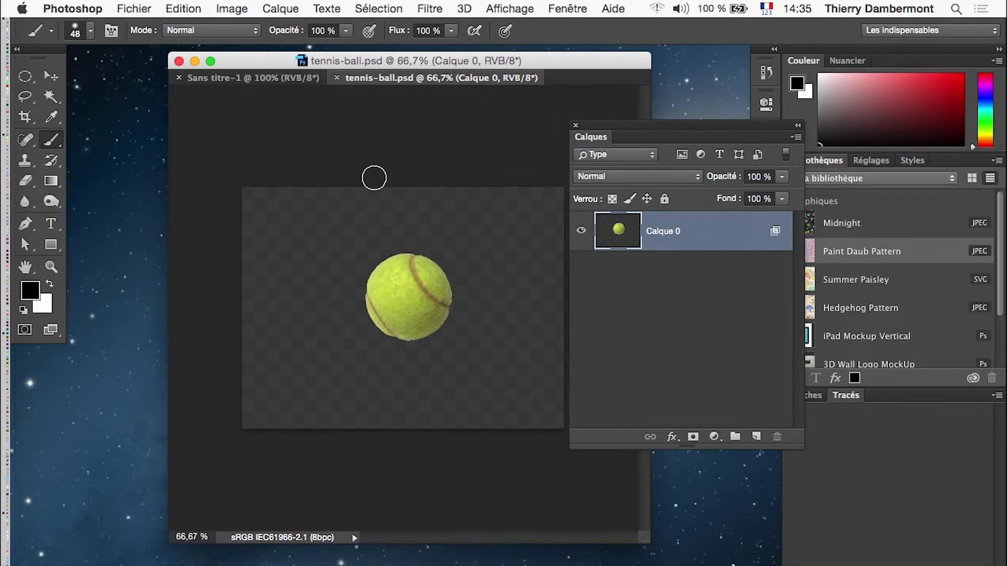
drag(268, 61, 190, 67)
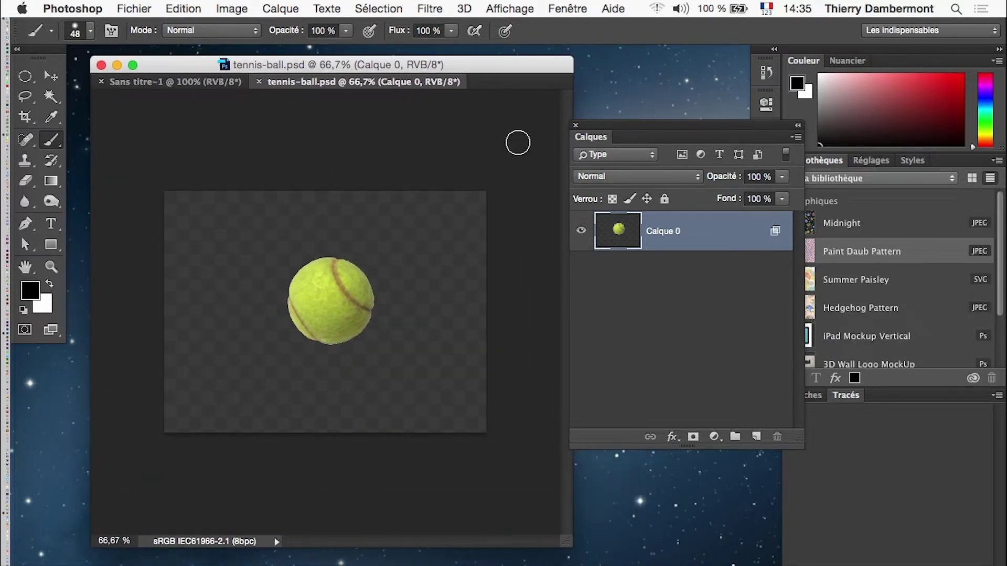
drag(601, 127, 662, 130)
click(55, 78)
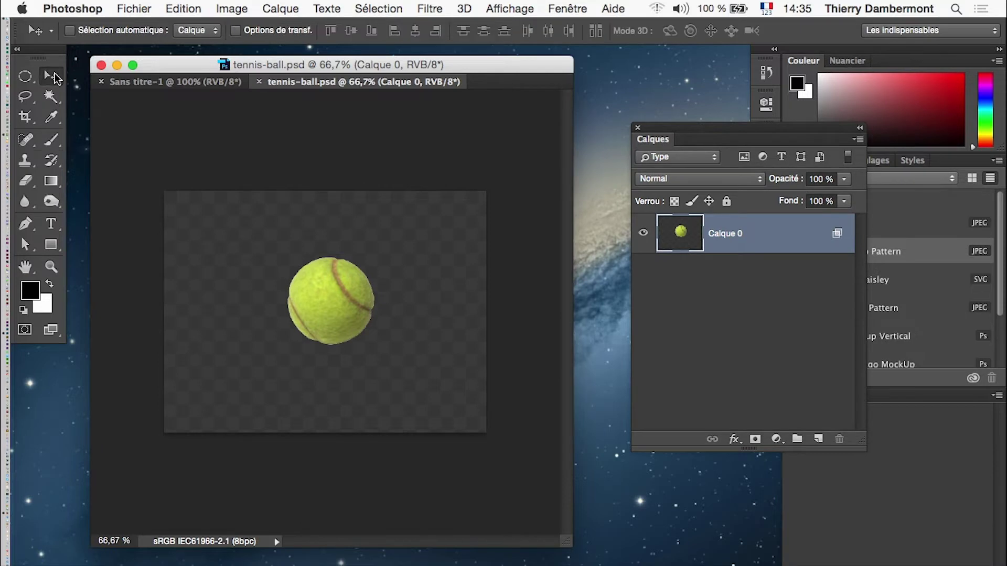
drag(44, 53, 101, 173)
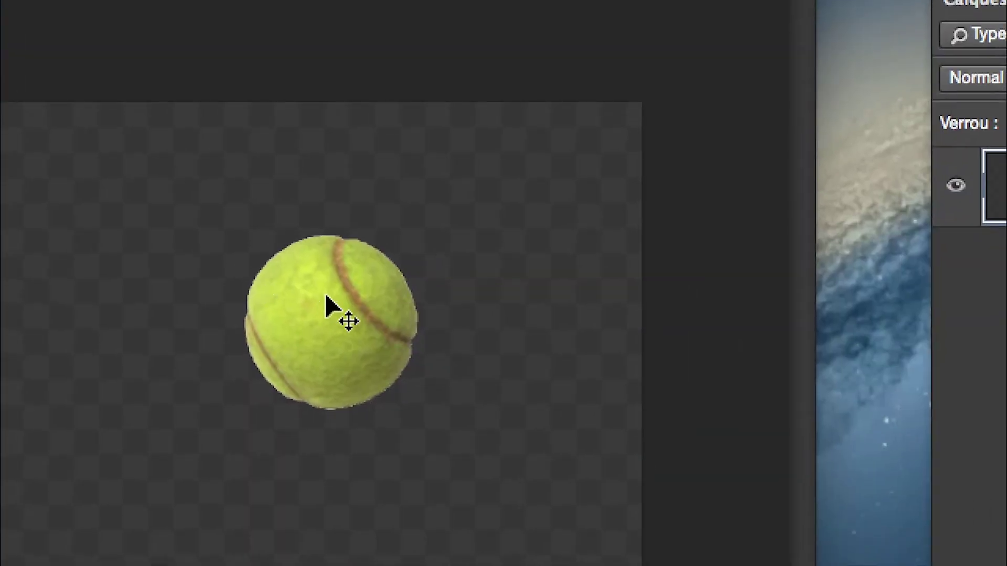
Copy the tennis ball from tennis-ball.psd into the Sans titre-1 document with the Move tool and adjust its position on the canvas.
drag(326, 304, 57, 0)
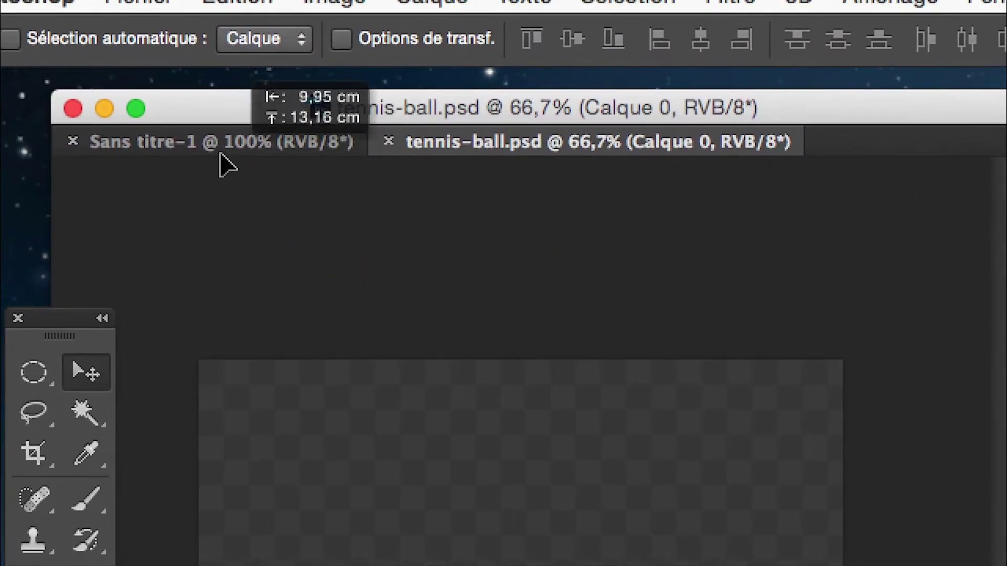
drag(221, 154, 168, 141)
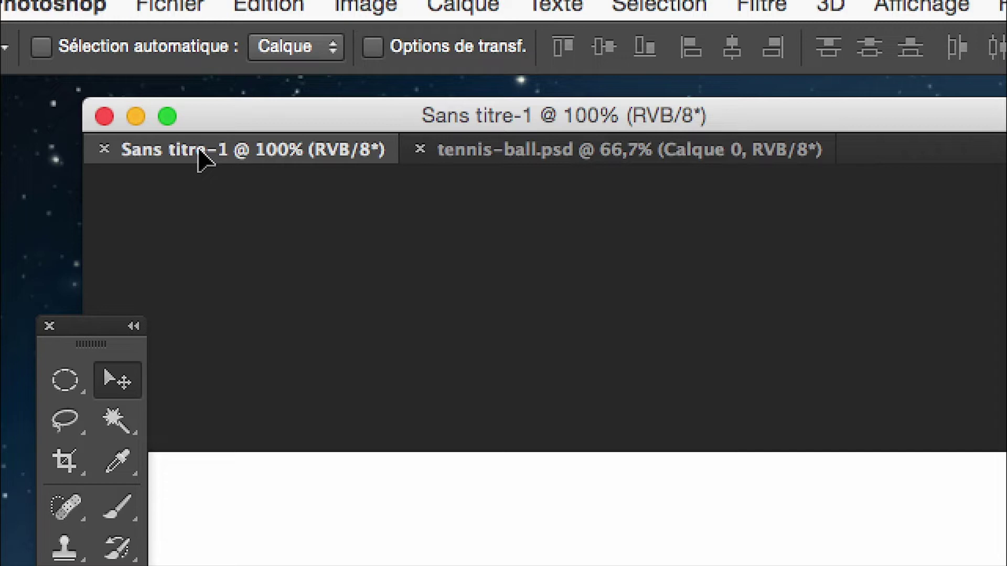
drag(199, 150, 413, 565)
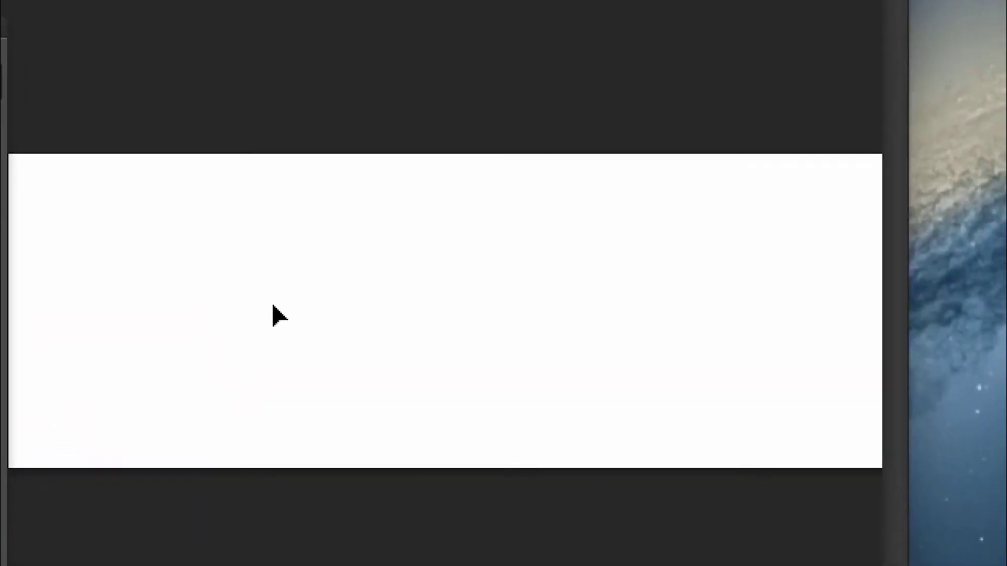
drag(273, 305, 273, 305)
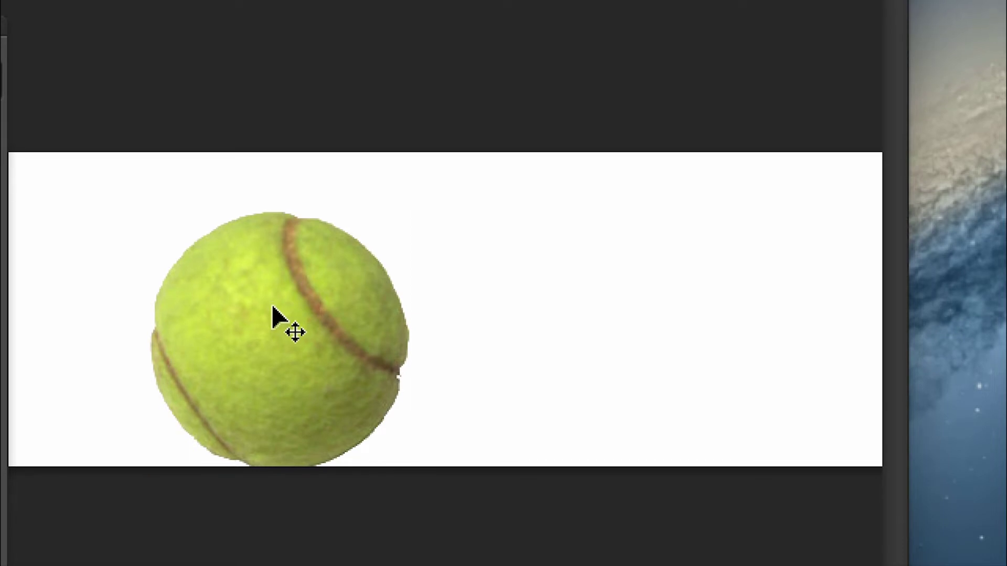
key(super+z)
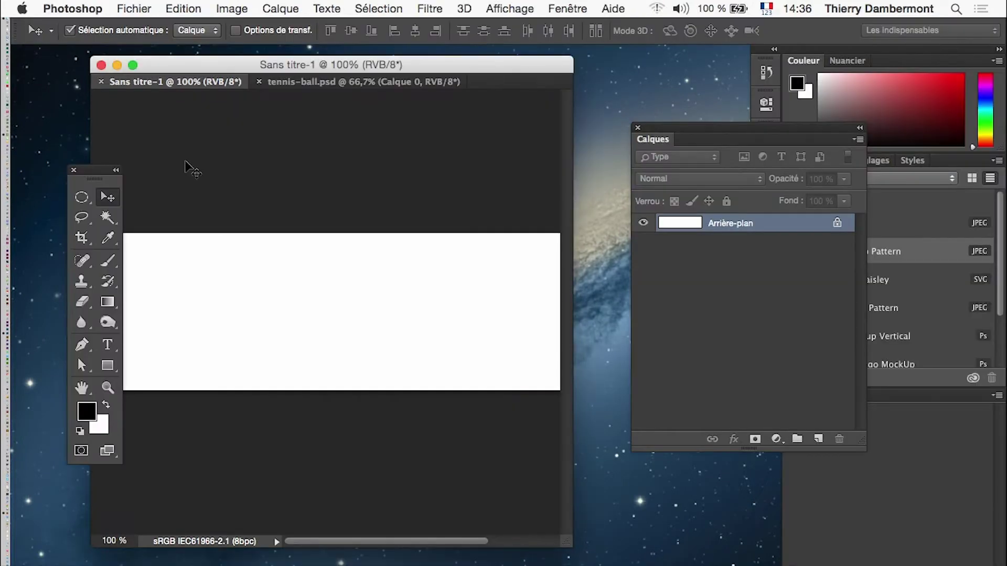
key(super+z)
drag(263, 314, 333, 304)
Scale the tennis ball on Calque 1 down to about a quarter of the canvas height and place it near the canvas's upper edge.
alt+super+click(347, 316)
alt+super+click(347, 317)
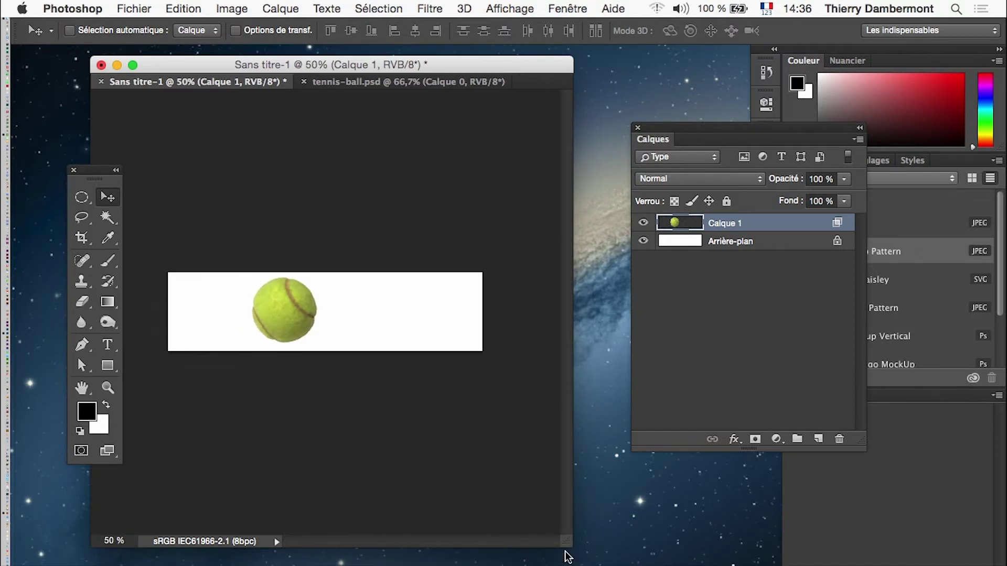
drag(567, 557, 587, 552)
super+click(348, 336)
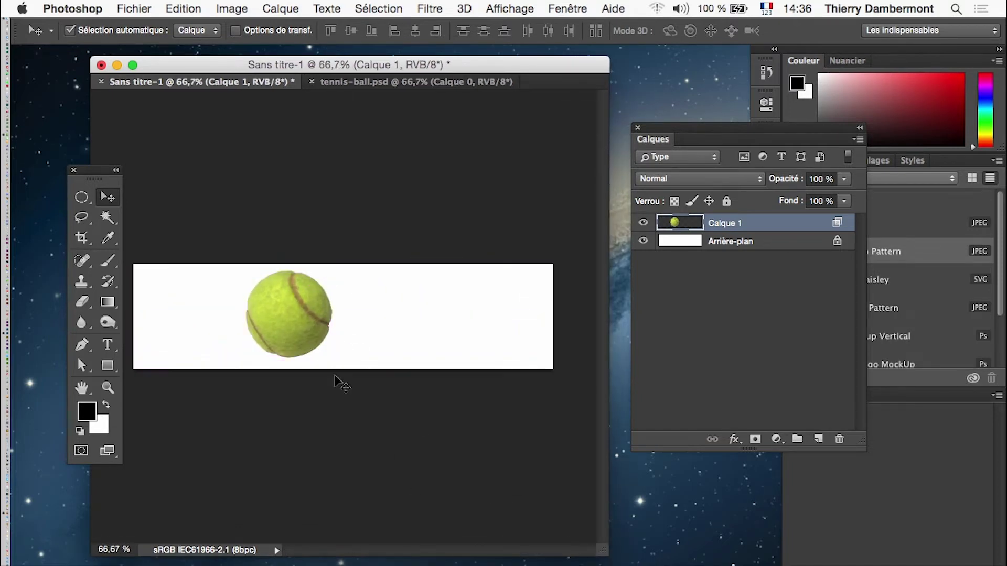
key(super+t)
drag(338, 276, 263, 332)
scroll(261, 330, up, 1)
scroll(262, 334, up, 3)
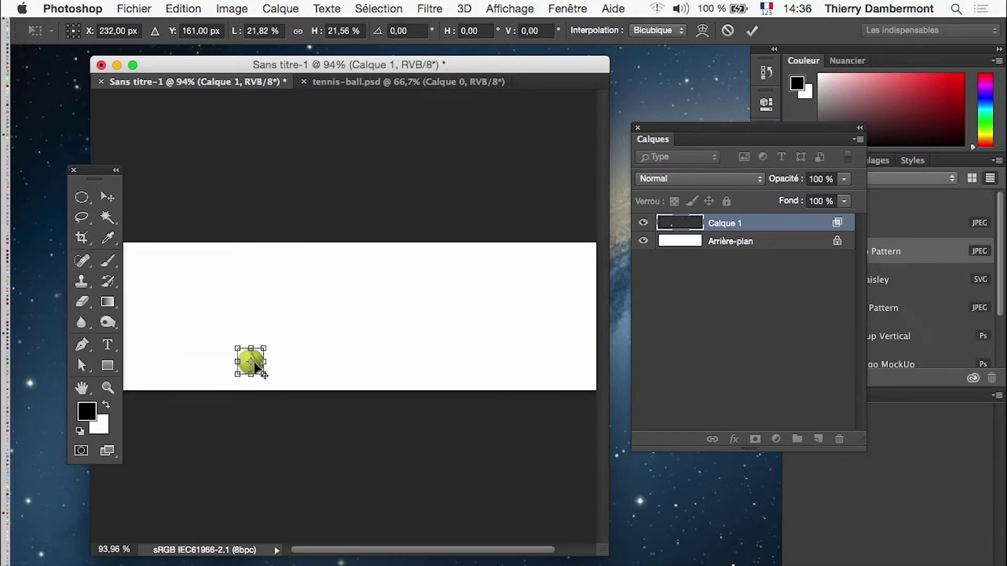
drag(265, 346, 339, 282)
click(754, 31)
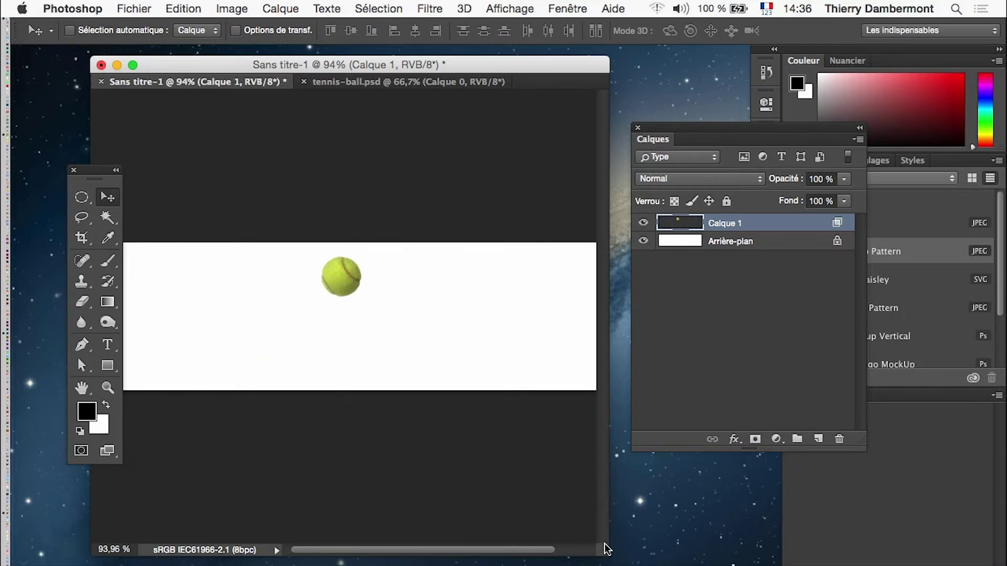
Move the ball toward the canvas's lower left and shrink it with Free Transform to about a fifth of the canvas height.
drag(603, 548, 749, 564)
alt+super+click(423, 344)
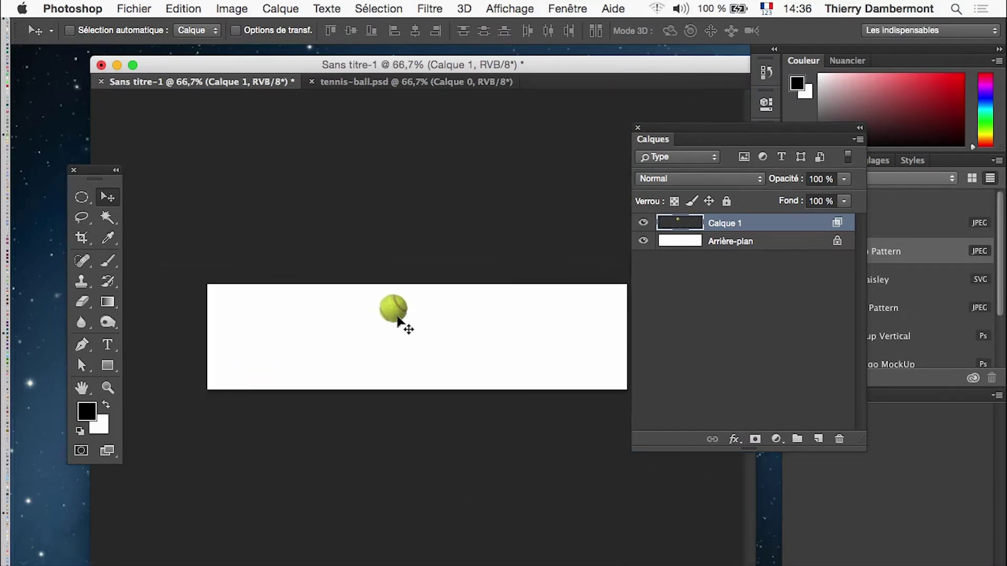
drag(402, 324, 312, 336)
key(super)
key(super+t)
key(Return)
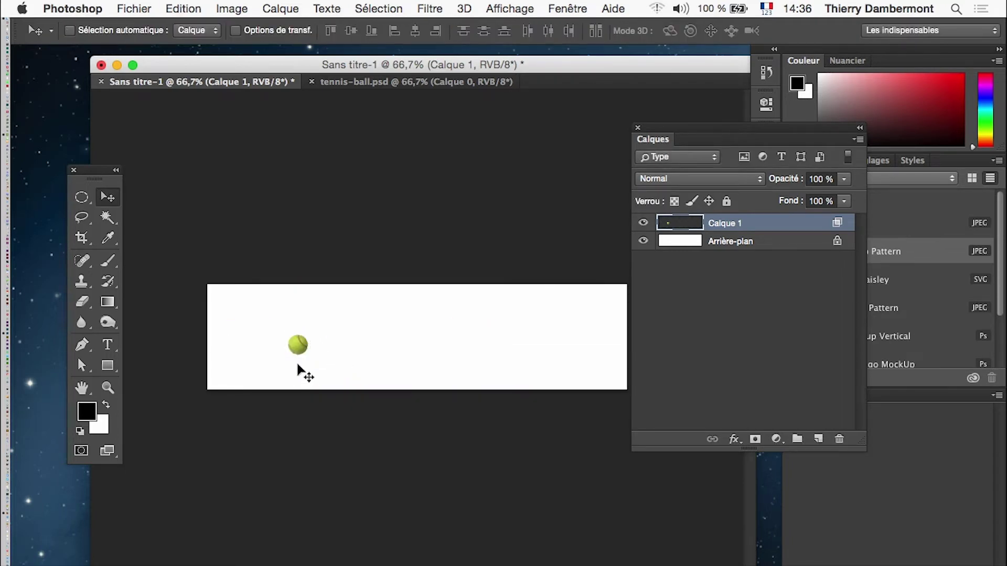
Switch Sans titre-1 to full-screen display with the menu bar and shift the ball slightly down and to the left on the canvas.
scroll(307, 359, up, 2)
key(f)
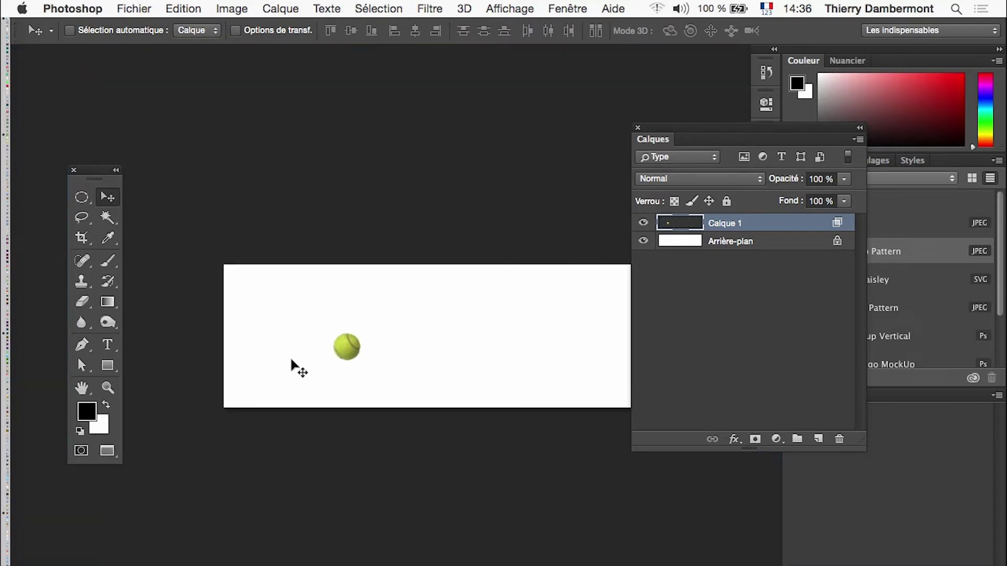
scroll(295, 365, down, 6)
scroll(295, 364, right, 3)
drag(662, 146, 661, 293)
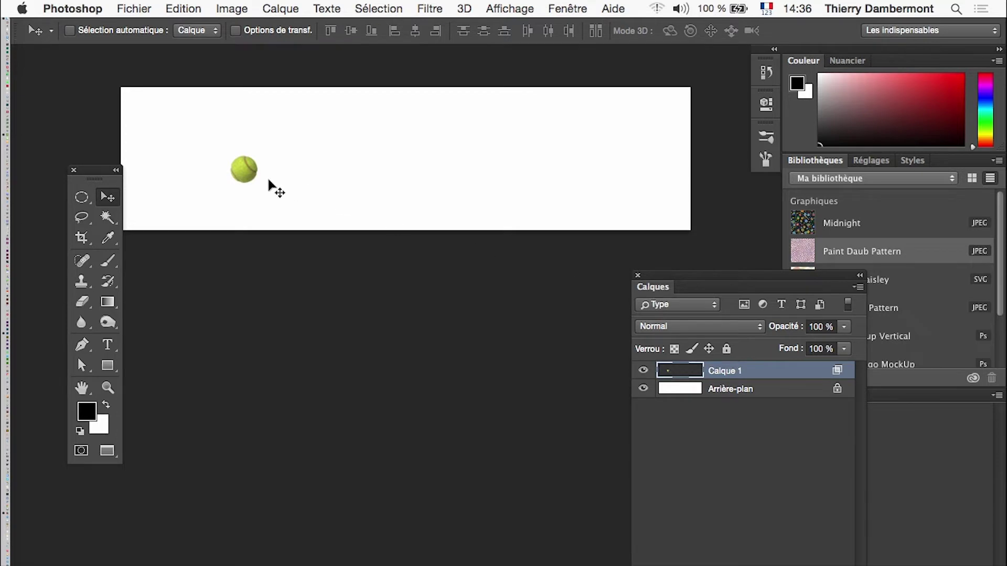
mouse_move(246, 168)
mouse_down()
mouse_move(232, 163)
mouse_move(231, 179)
mouse_up()
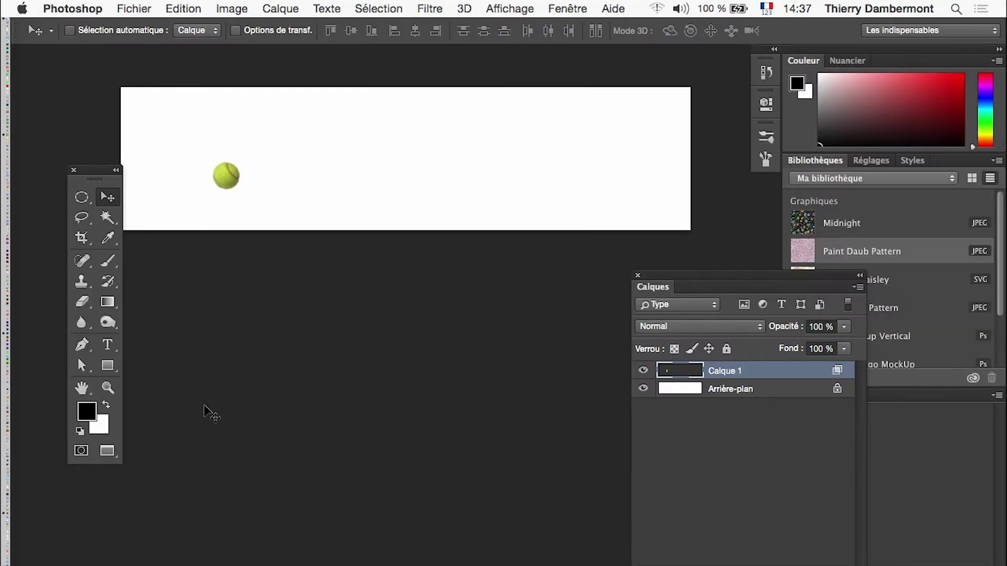
Set the Calques panel options to the largest thumbnail size, keeping the thumbnail content as Document entier.
drag(694, 274, 486, 166)
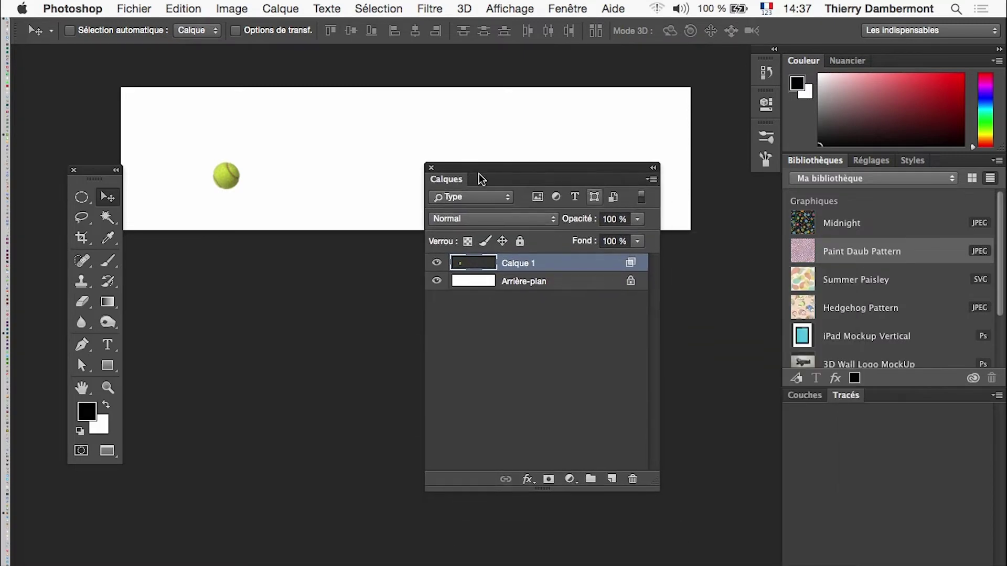
click(651, 180)
click(729, 561)
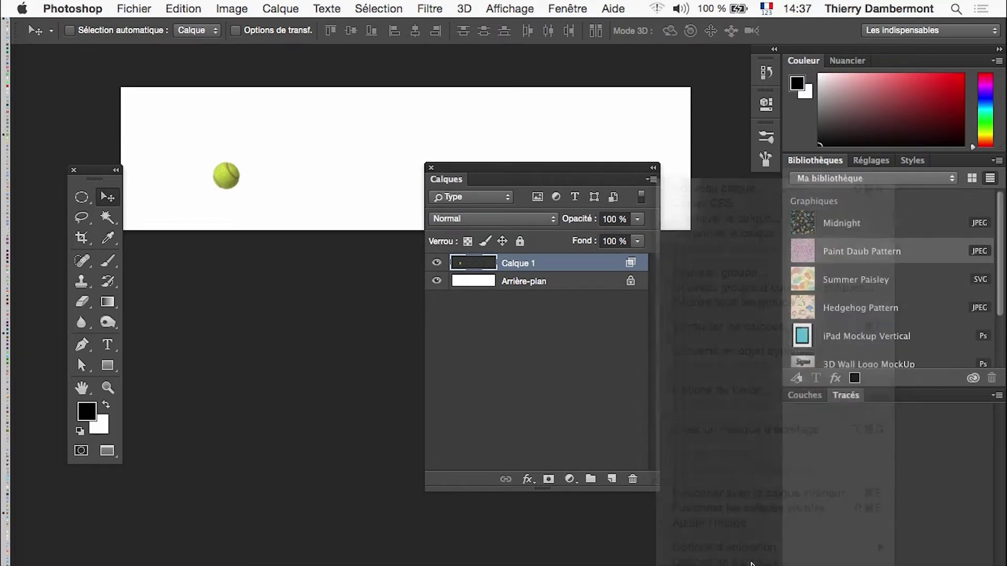
click(417, 338)
click(705, 187)
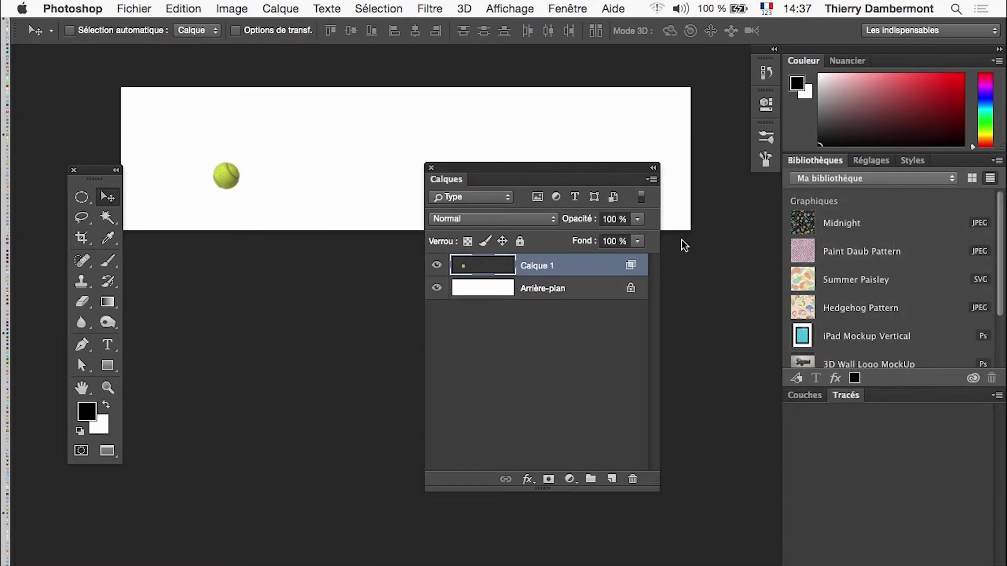
click(651, 180)
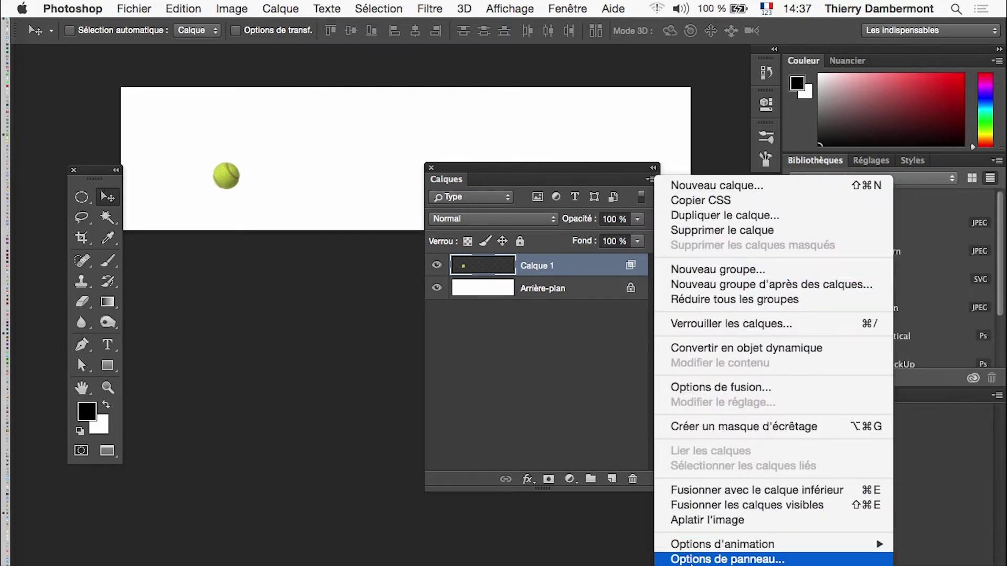
click(729, 555)
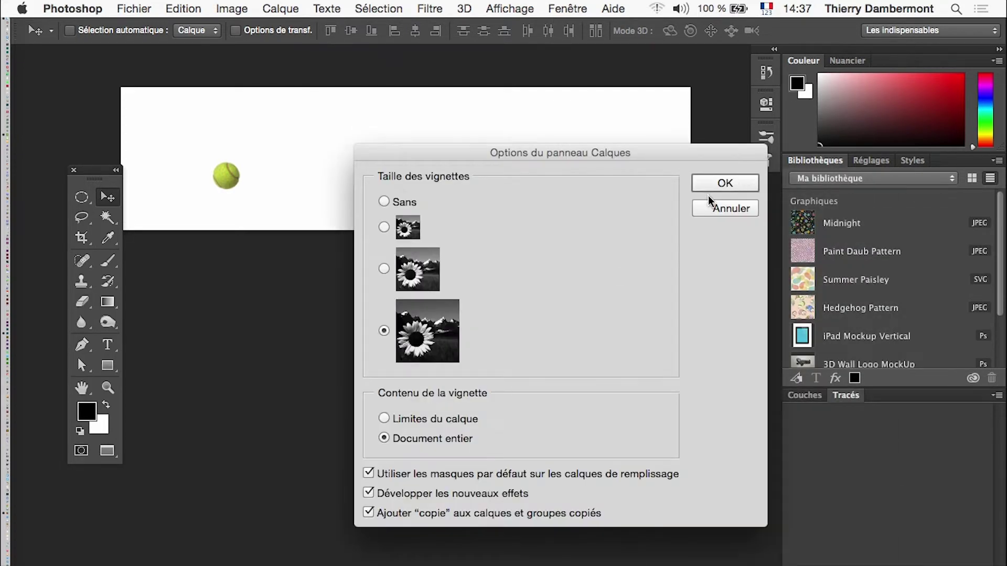
click(723, 184)
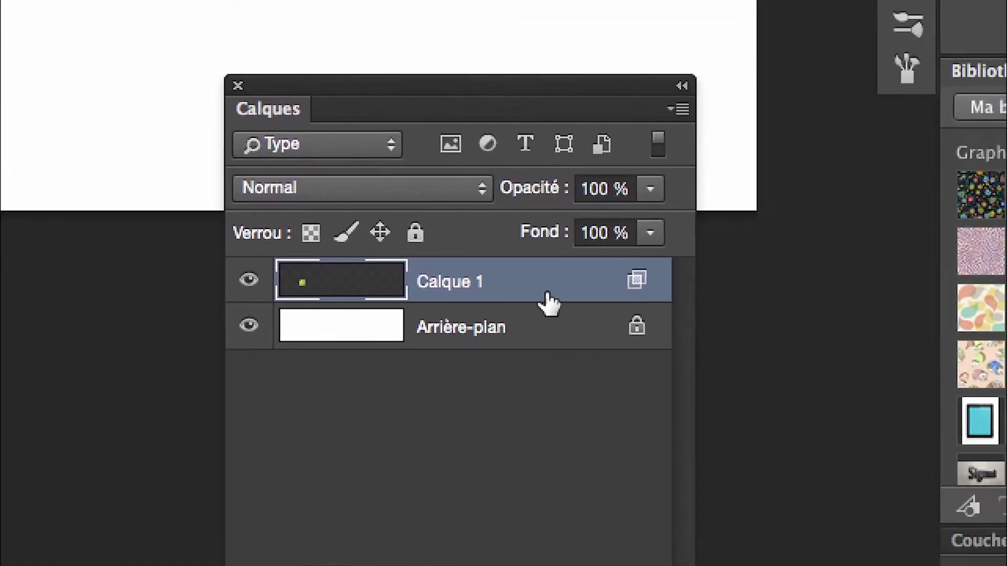
Reset Calque 1's blending options by setting the Ce calque white slider for the Bleu channel to 255.
double_click(735, 293)
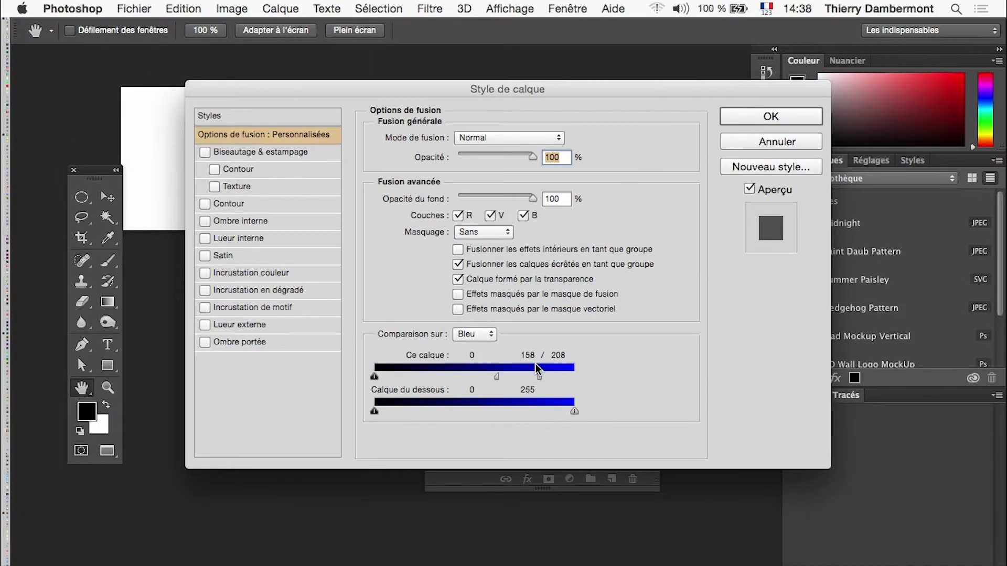
drag(534, 88, 539, 222)
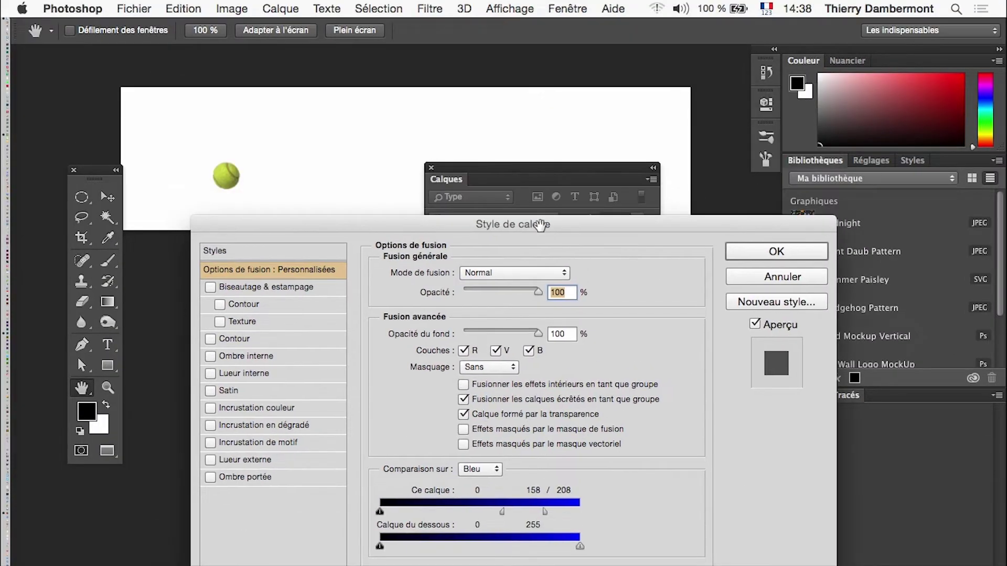
drag(501, 513, 640, 513)
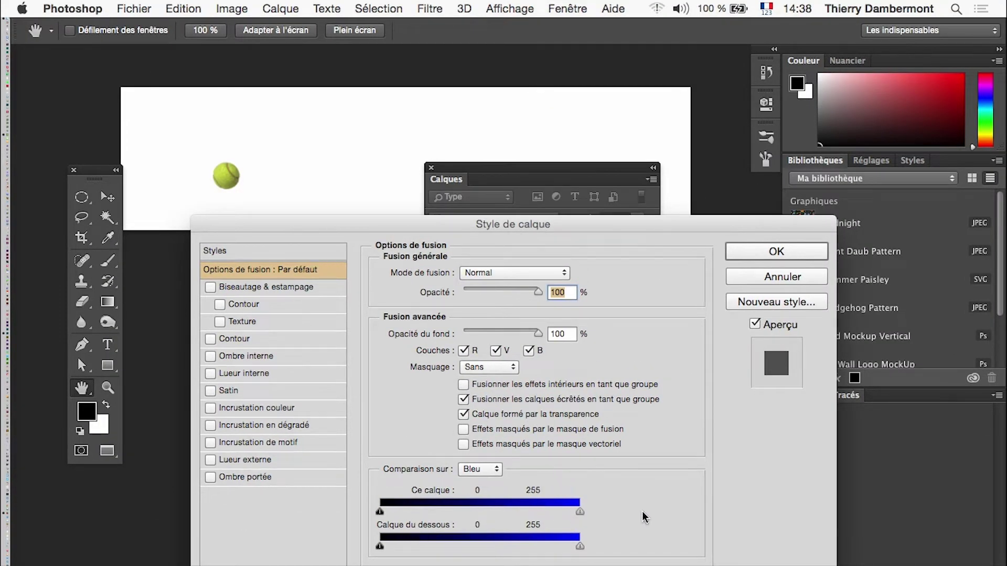
drag(677, 236, 696, 252)
click(750, 282)
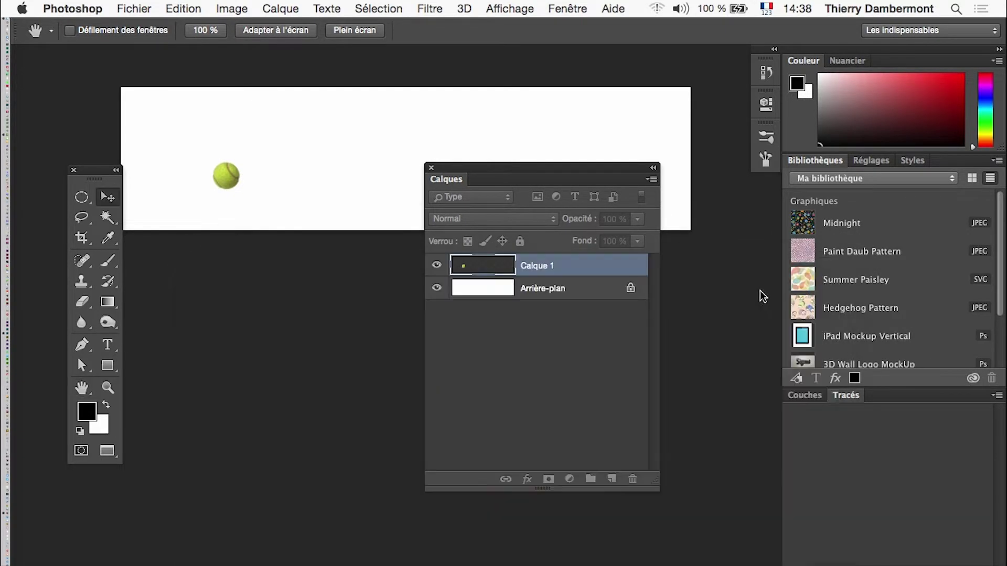
Check the ball against transparency by toggling the visibility of the Arrière-plan layer off and on.
click(438, 290)
click(438, 290)
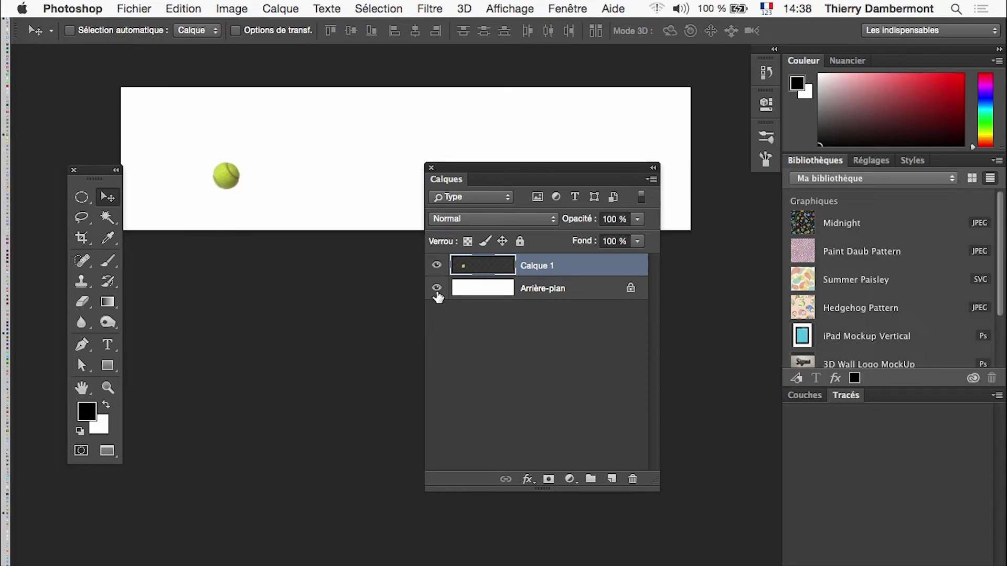
key(super)
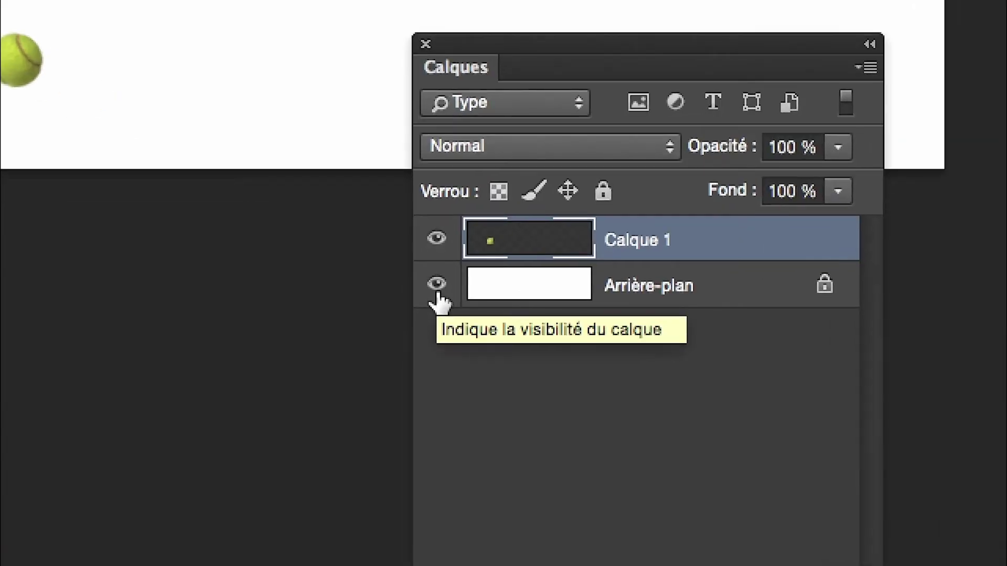
click(437, 286)
click(437, 288)
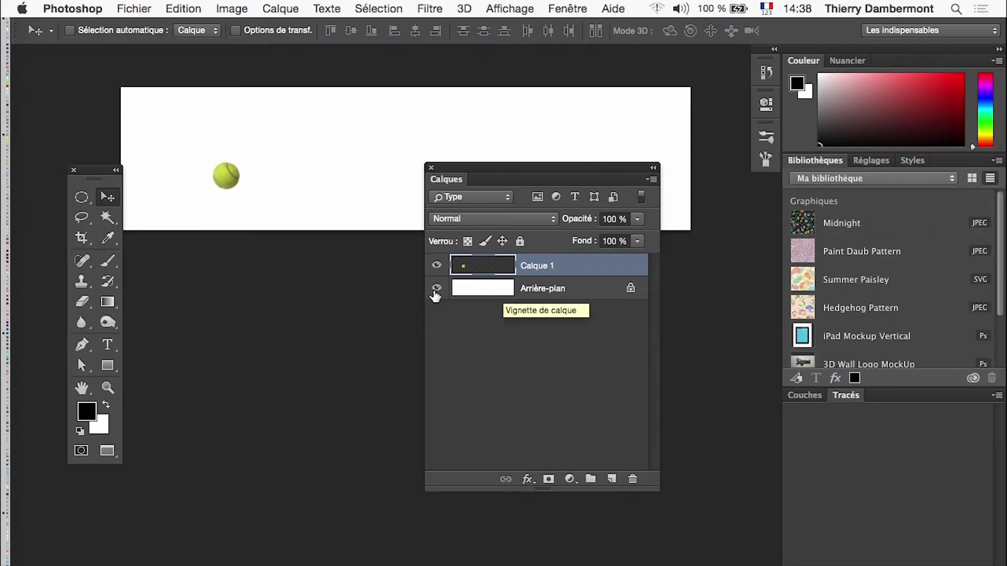
Move the Calques panel aside and display the Montage panel for the frame animation.
drag(504, 171, 241, 225)
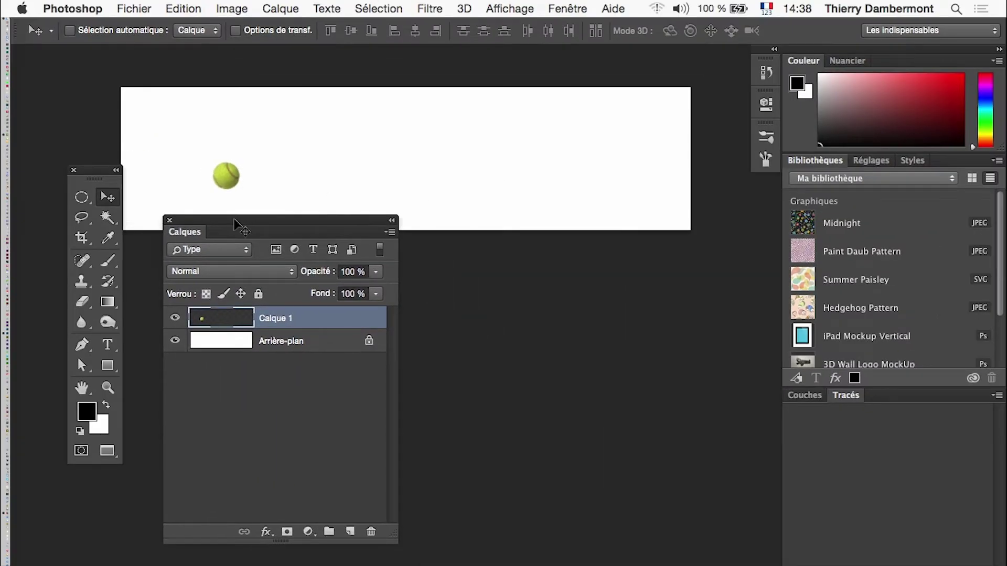
click(565, 8)
click(595, 331)
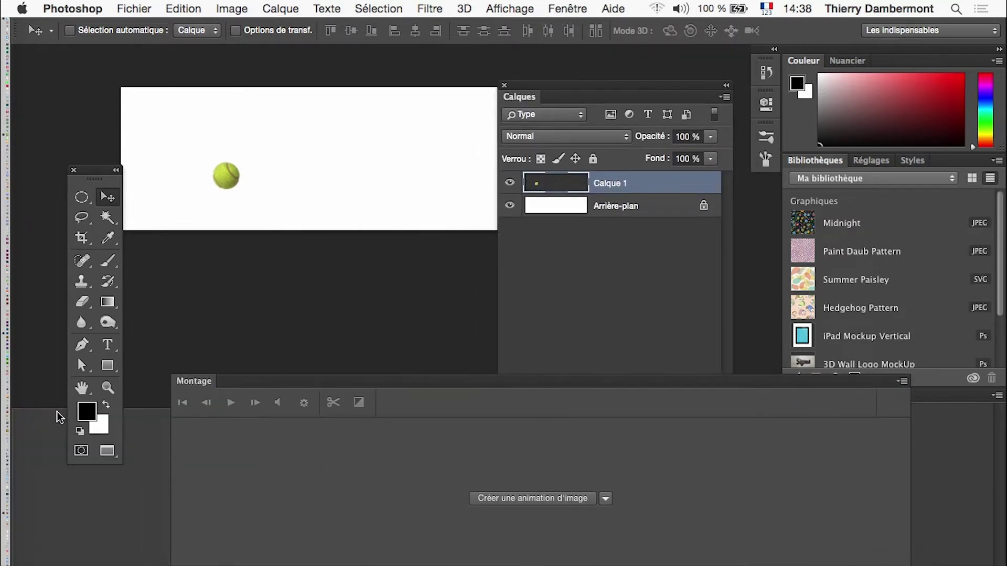
Float the Montage panel and widen it, collapsing the docked panels to icons to make room.
drag(57, 411, 203, 351)
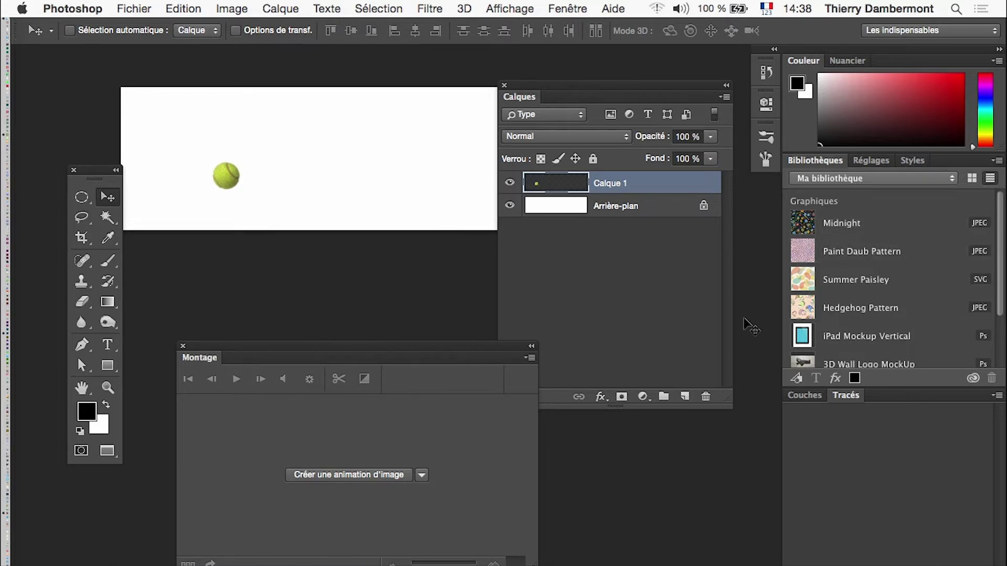
click(999, 48)
drag(536, 565, 989, 548)
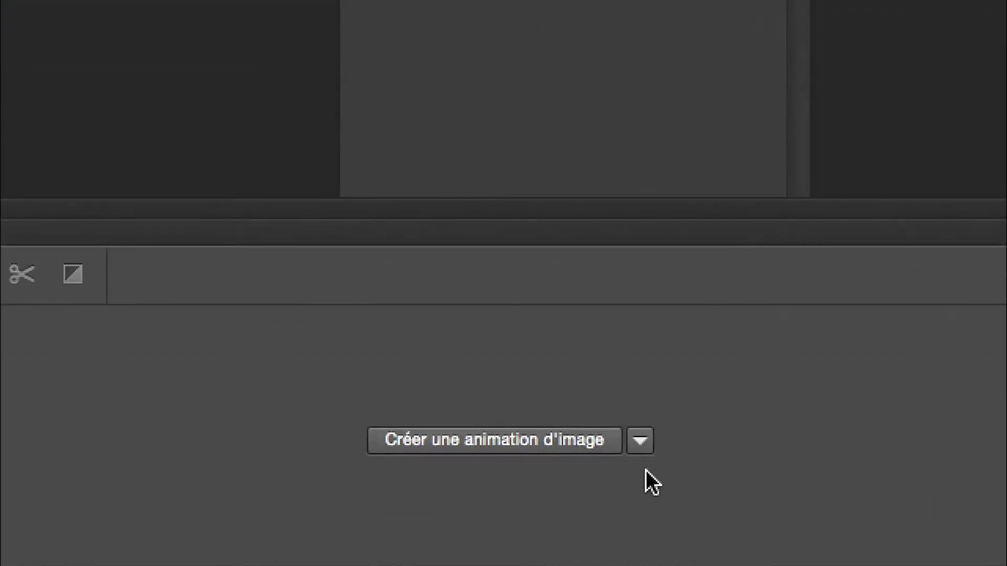
Create a frame animation with Créer une animation d'image and place the Montage panel, with small frame thumbnails, below the Calques panel.
click(645, 449)
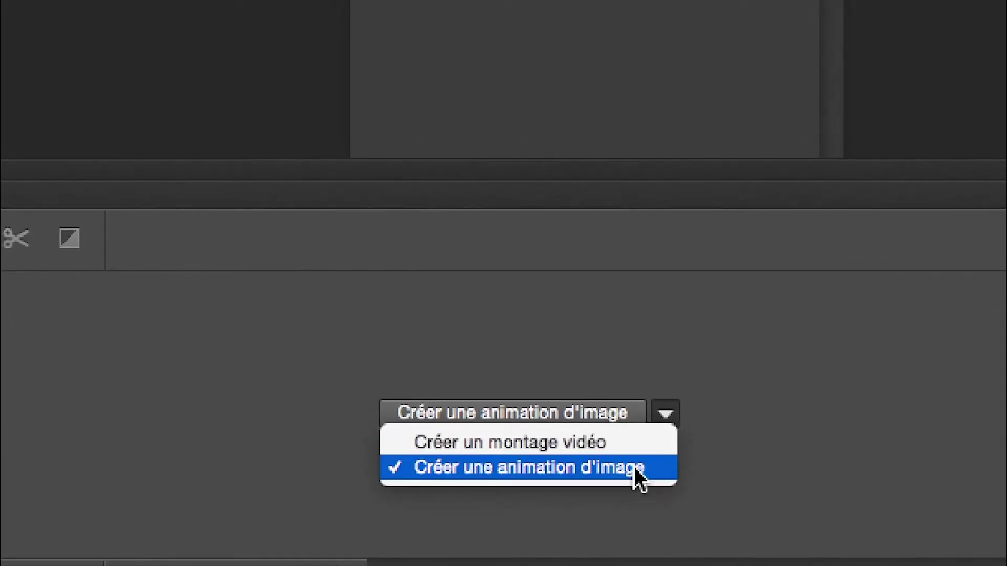
click(611, 504)
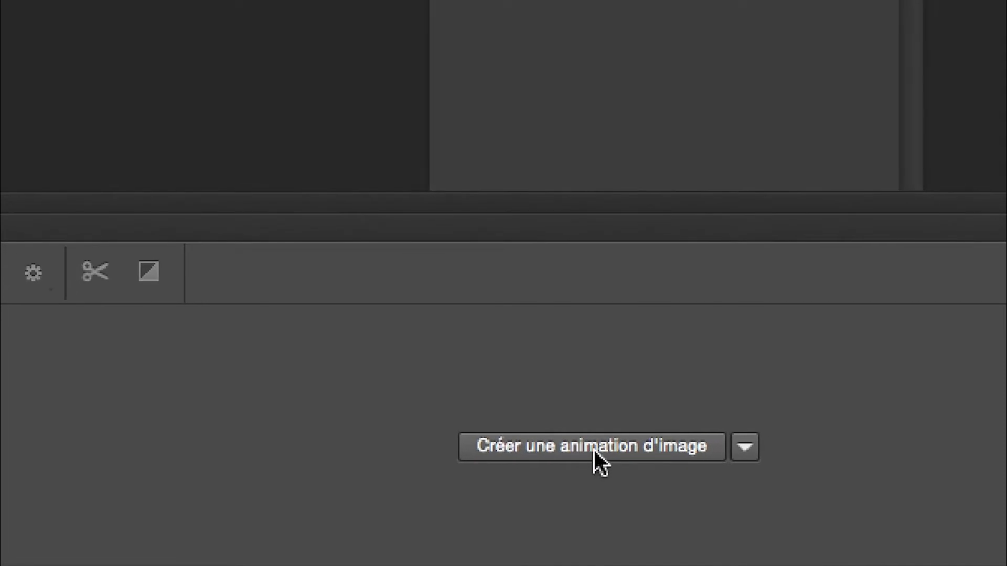
click(594, 450)
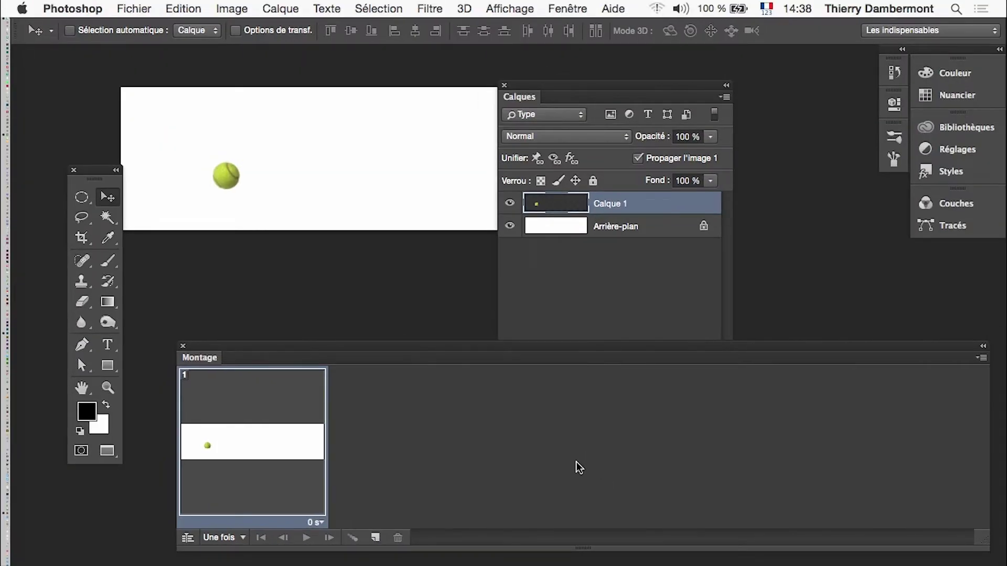
drag(402, 348, 379, 345)
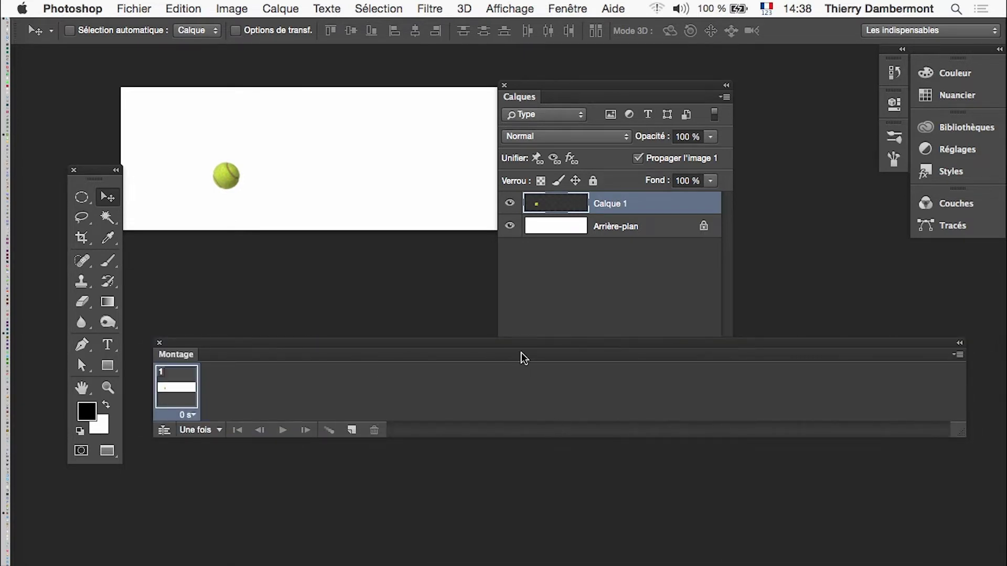
drag(521, 352, 509, 439)
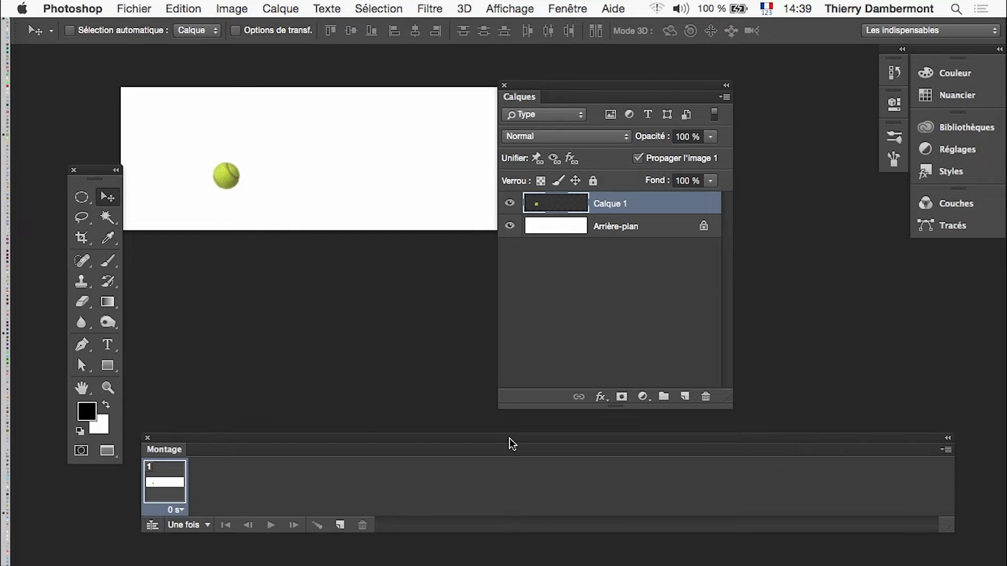
Duplicate the first frame of the animation in the Montage panel.
click(947, 450)
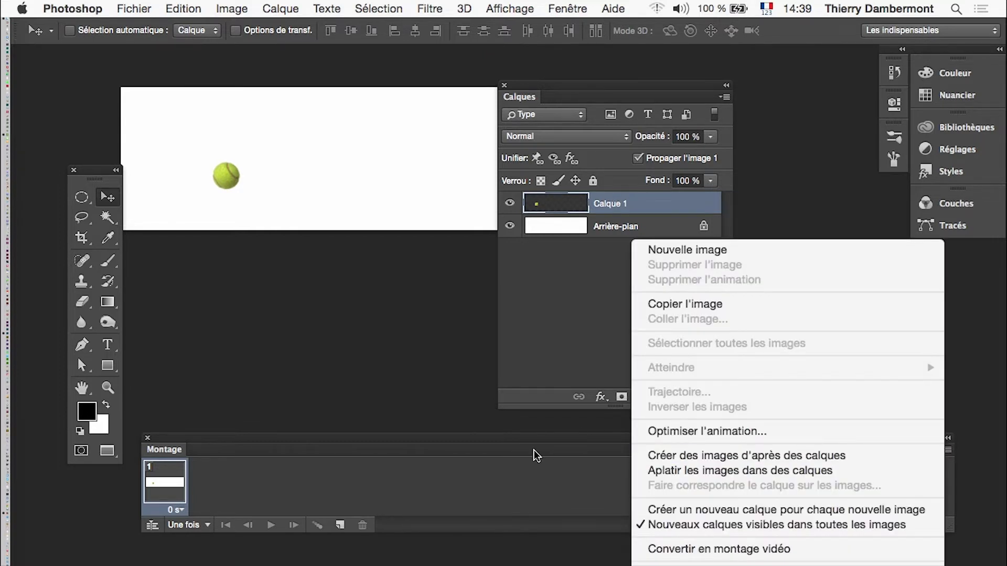
click(437, 477)
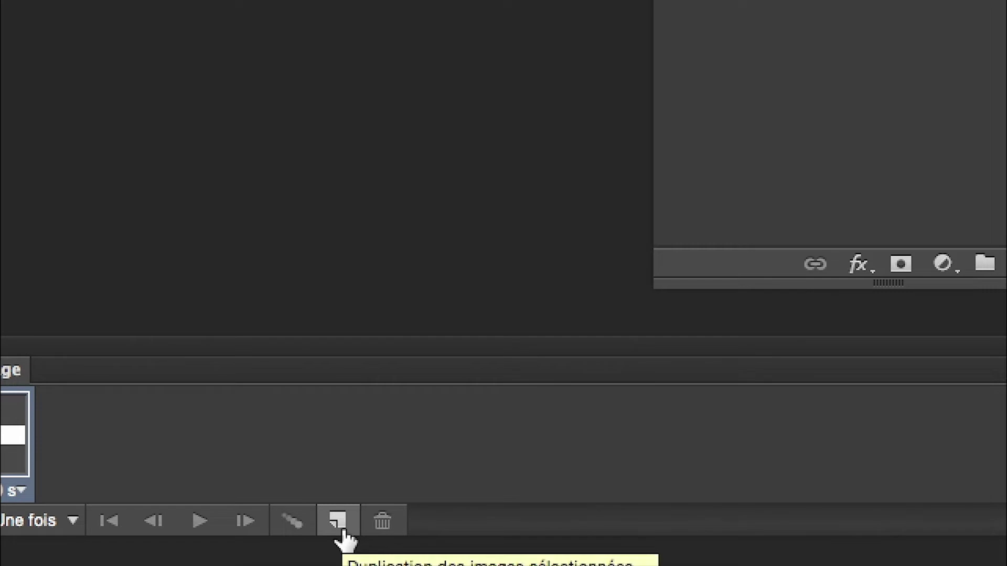
click(345, 535)
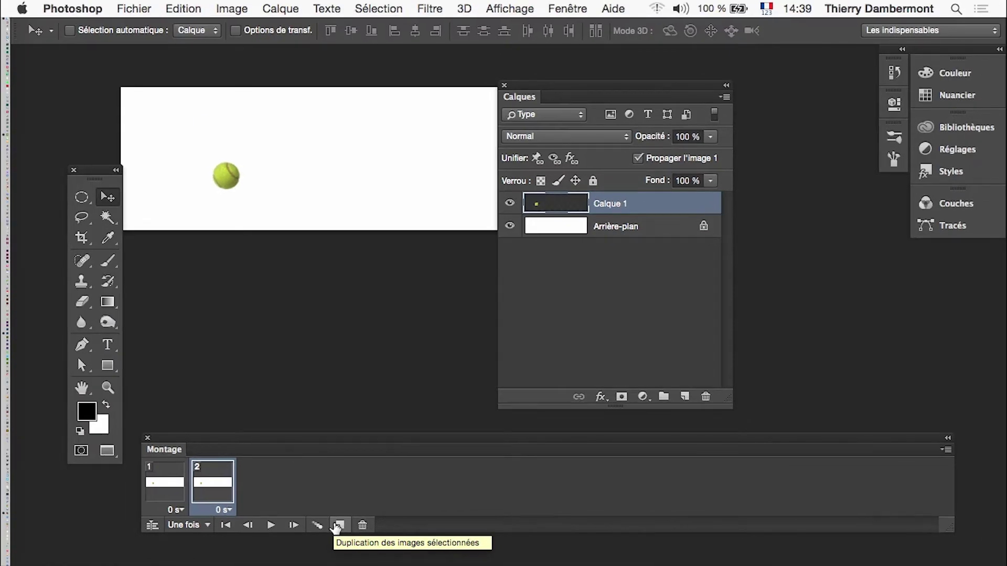
click(946, 451)
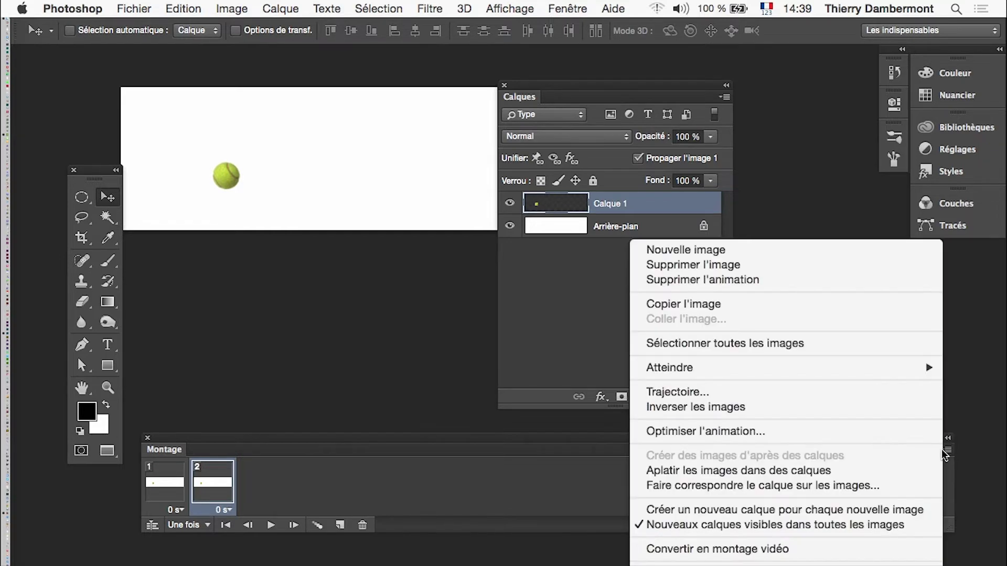
click(726, 394)
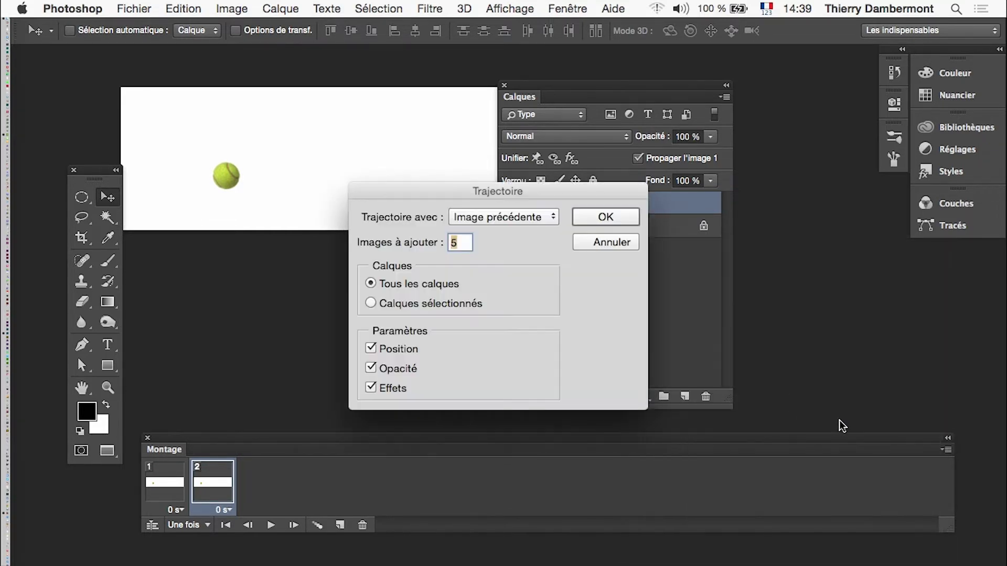
click(617, 253)
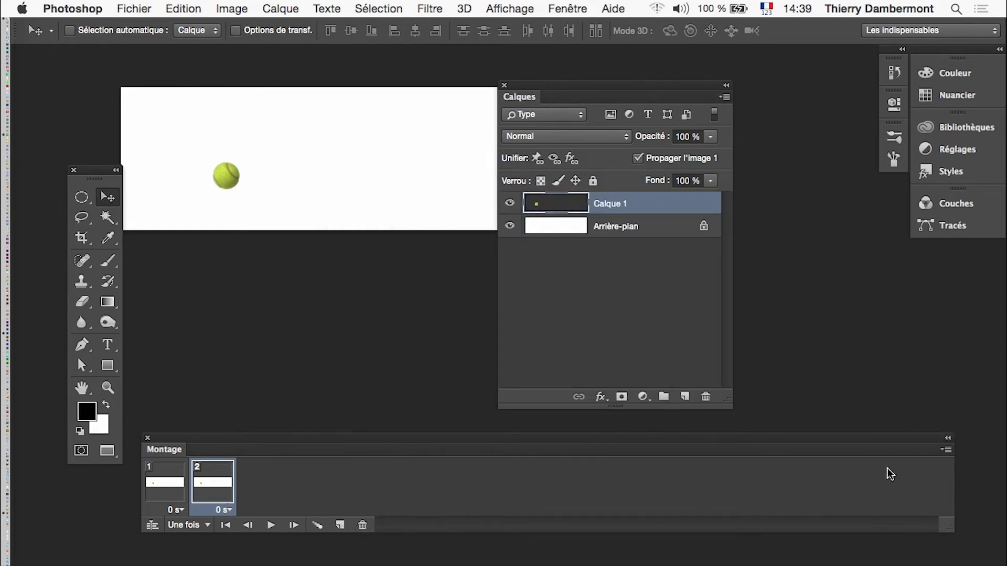
Add 5 intermediate frames between the two frames with Trajectoire, using Image précédente and Tous les calques.
click(946, 451)
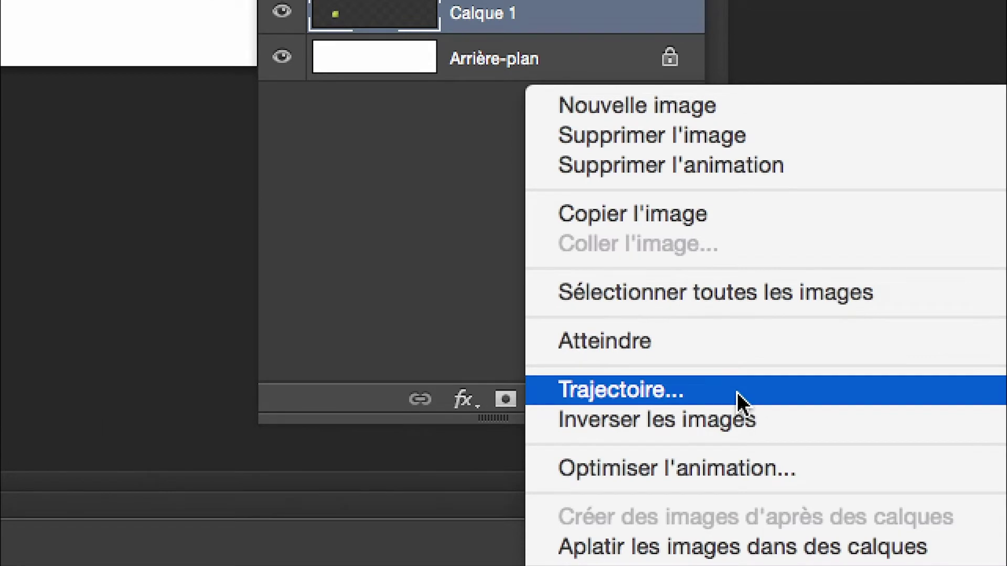
click(737, 395)
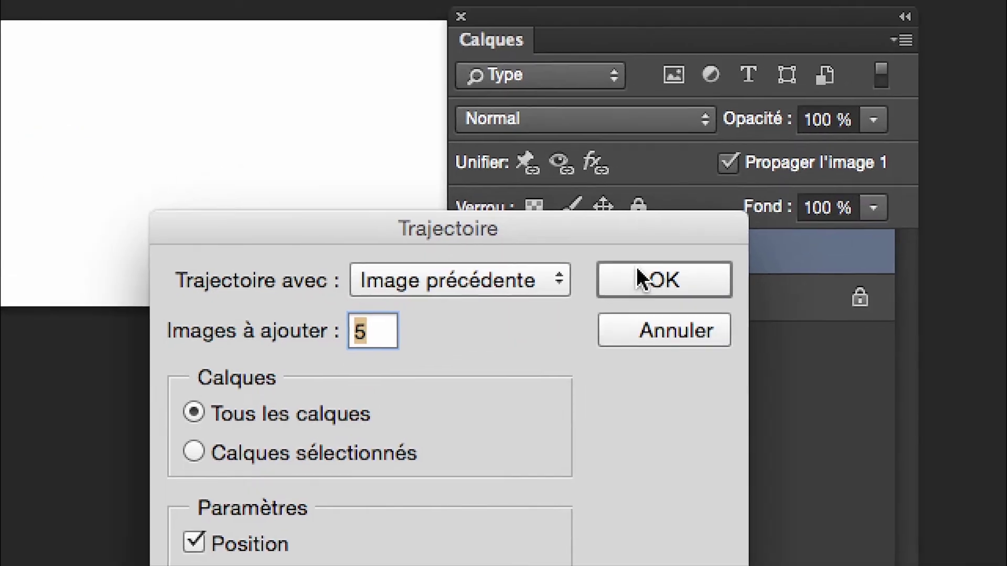
click(855, 215)
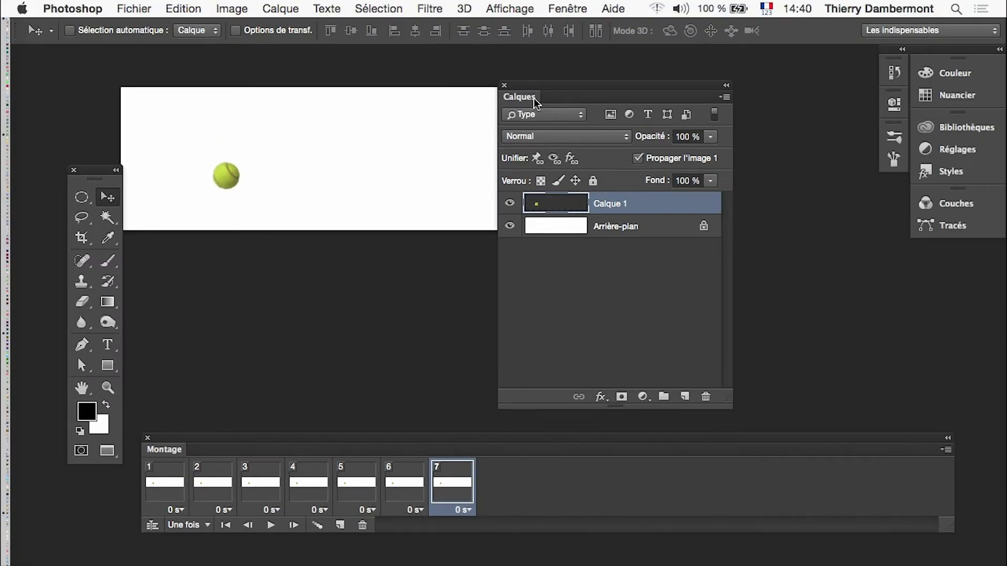
Move the Calques panel away from the canvas and look over the frame commands available for the Montage panel.
drag(516, 98, 592, 72)
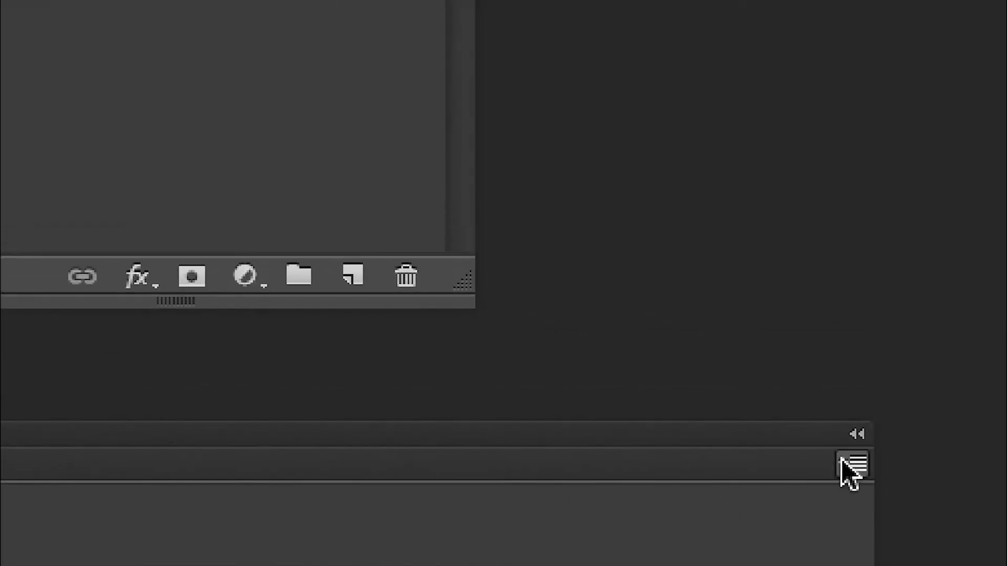
click(842, 460)
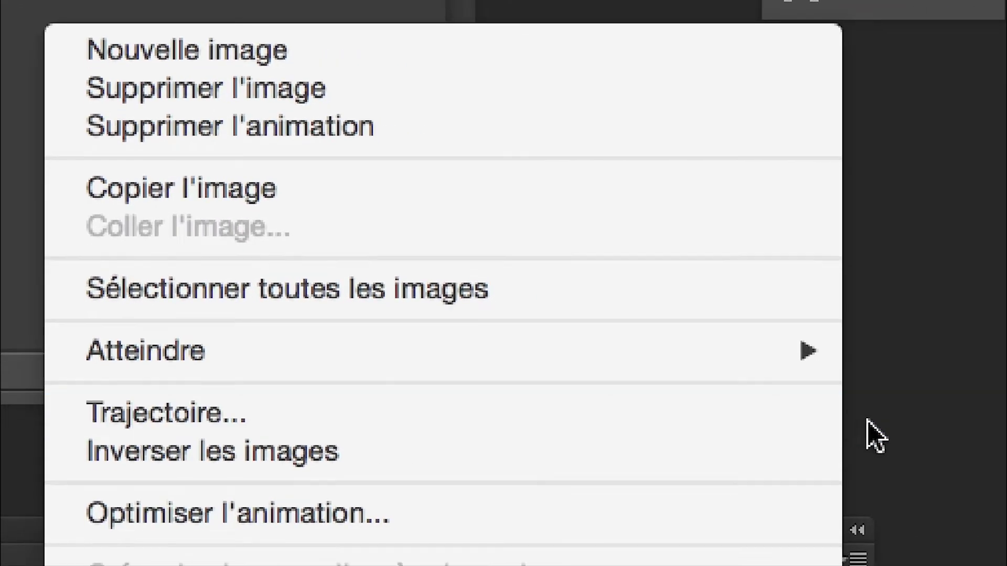
click(986, 451)
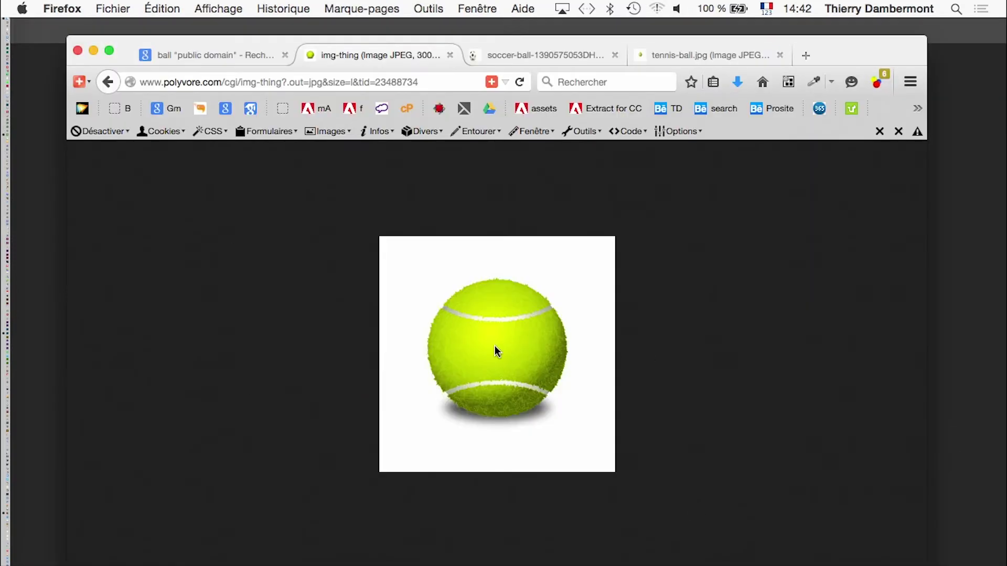
Switch to Photoshop and, in frame 7, move the tennis ball to the right part of the canvas.
key(super+Tab)
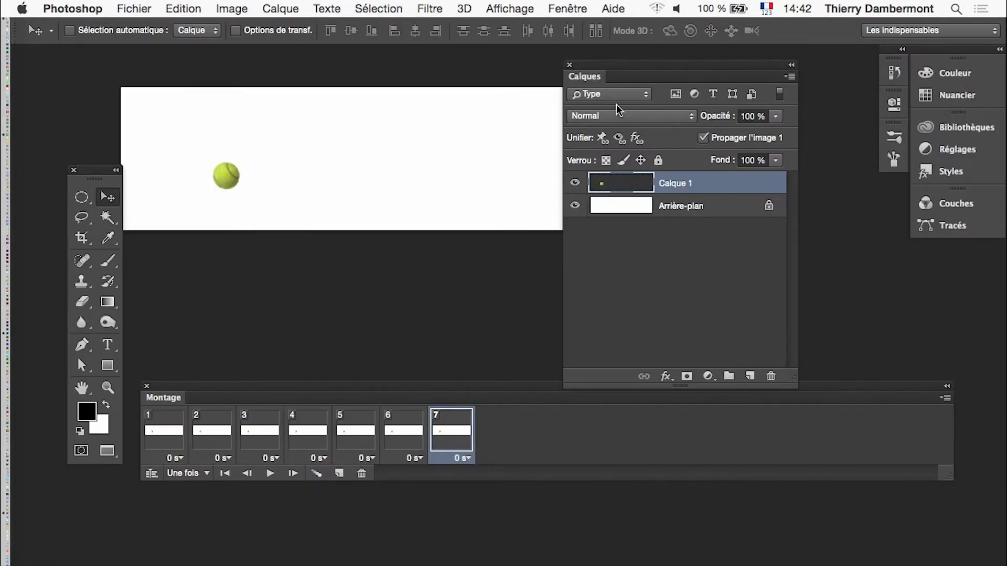
drag(619, 67, 648, 275)
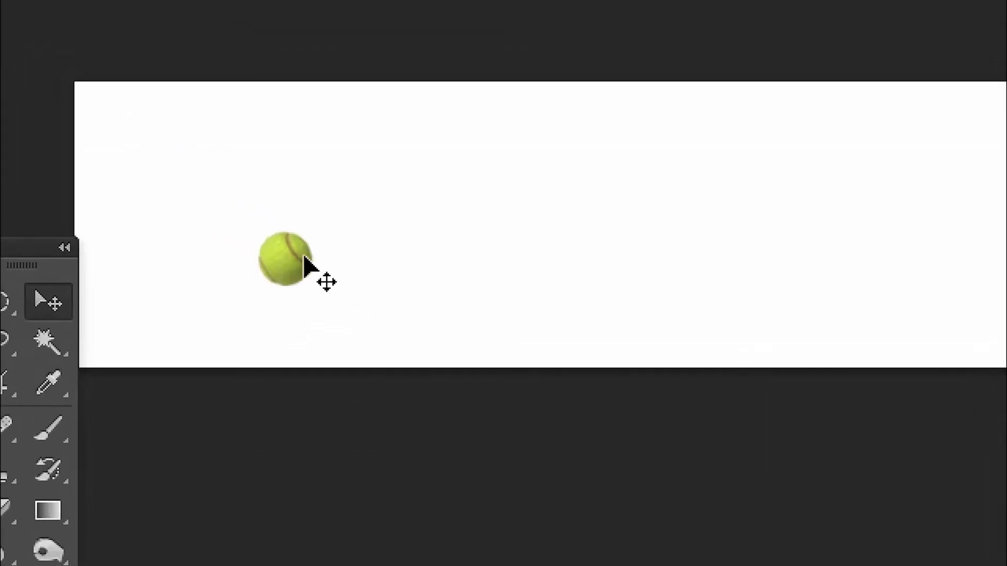
drag(112, 15, 617, 11)
drag(484, 266, 540, 260)
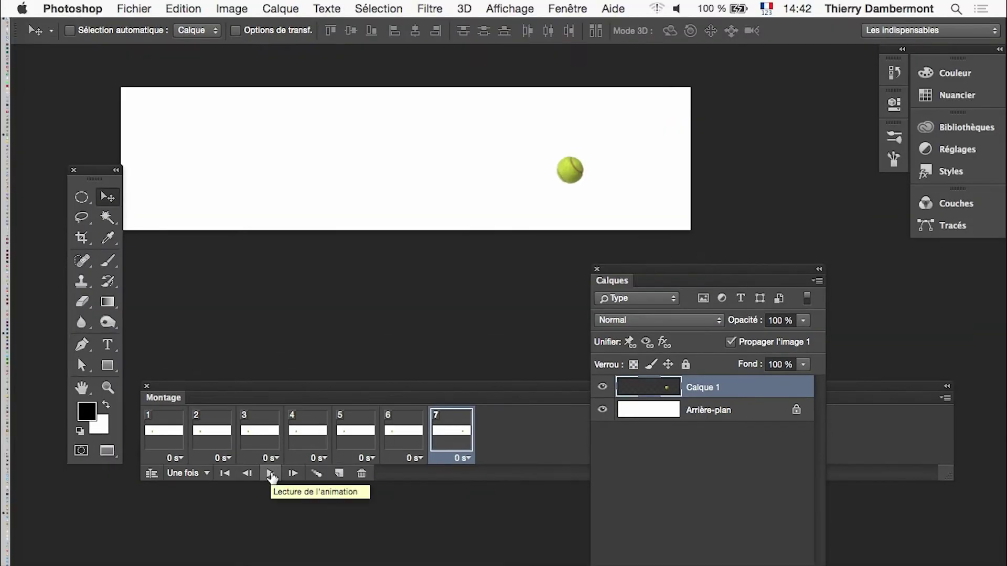
Play the seven-frame animation several times to check the ball's movement.
click(240, 466)
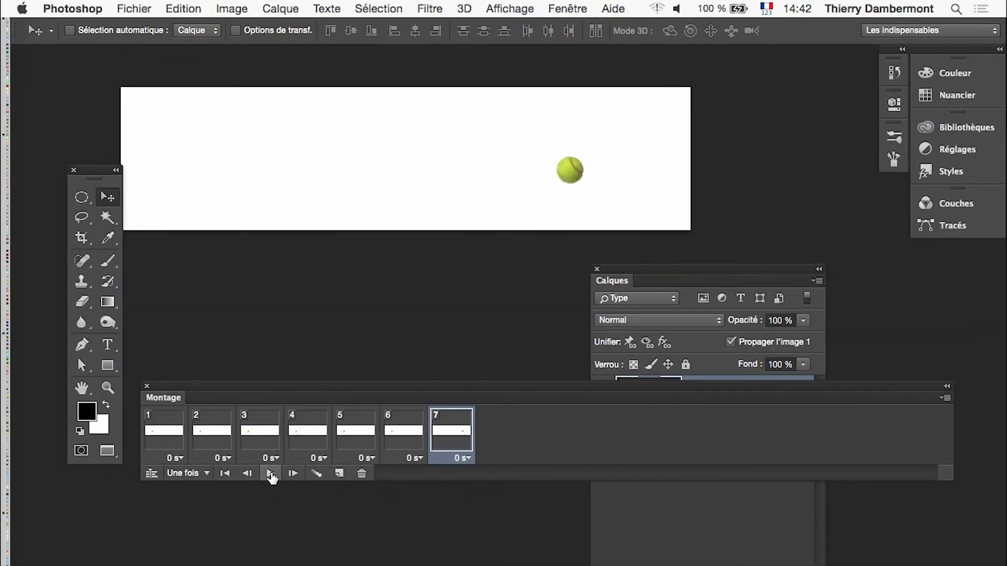
click(270, 474)
click(271, 474)
click(271, 474)
key(super)
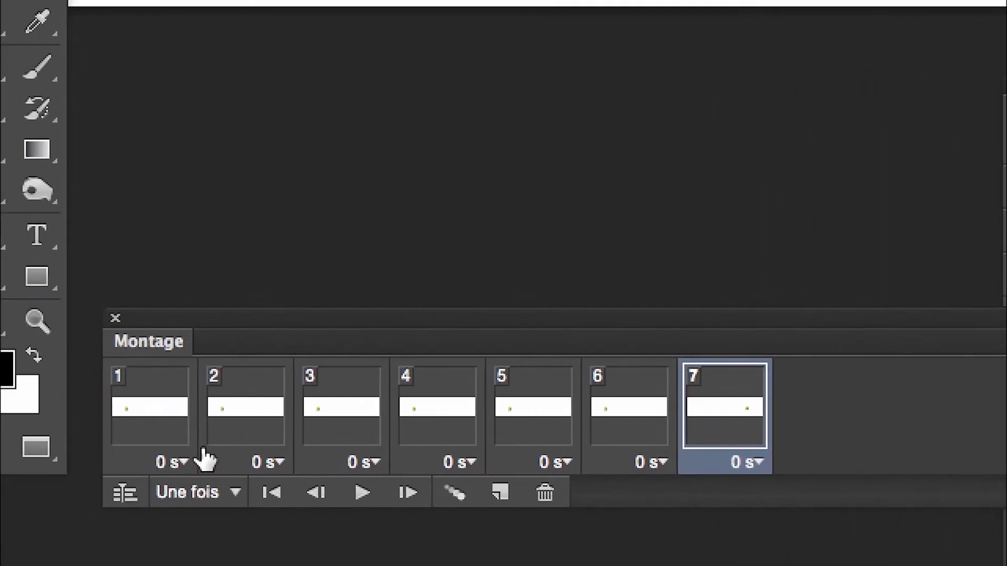
Tween frames 1 through 7 so the ball's position is interpolated between them, and play the animation.
shift+click(157, 437)
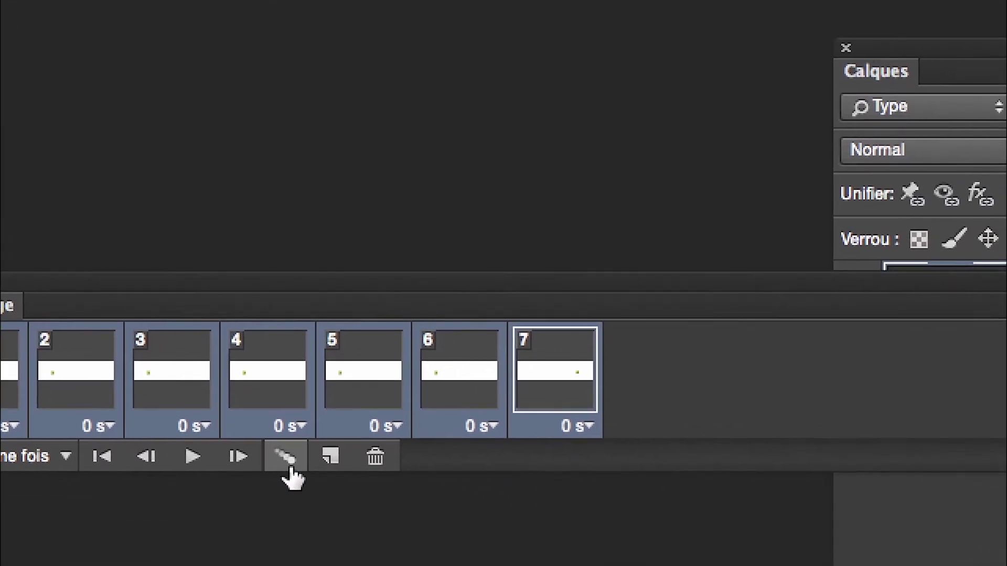
click(489, 511)
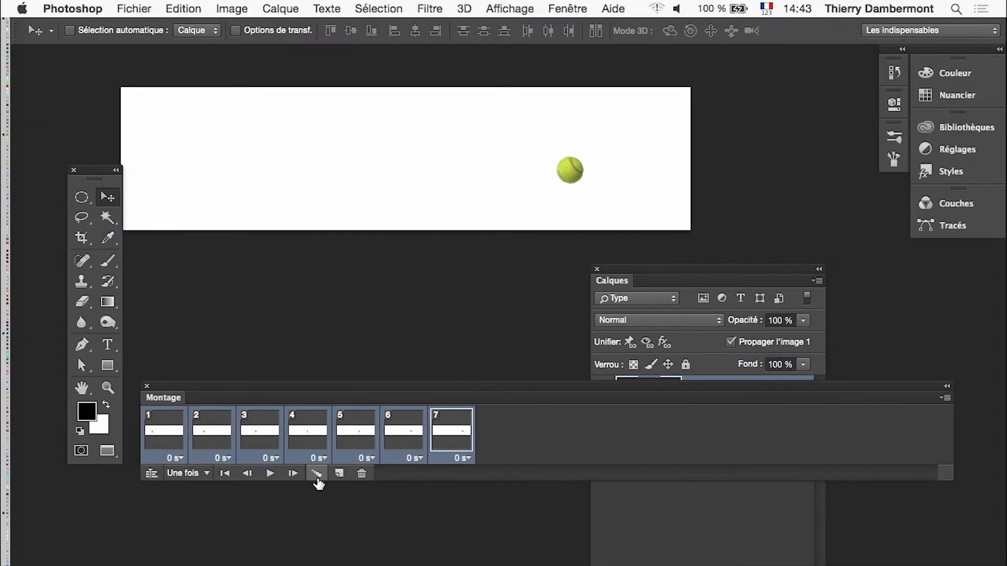
click(272, 474)
click(271, 475)
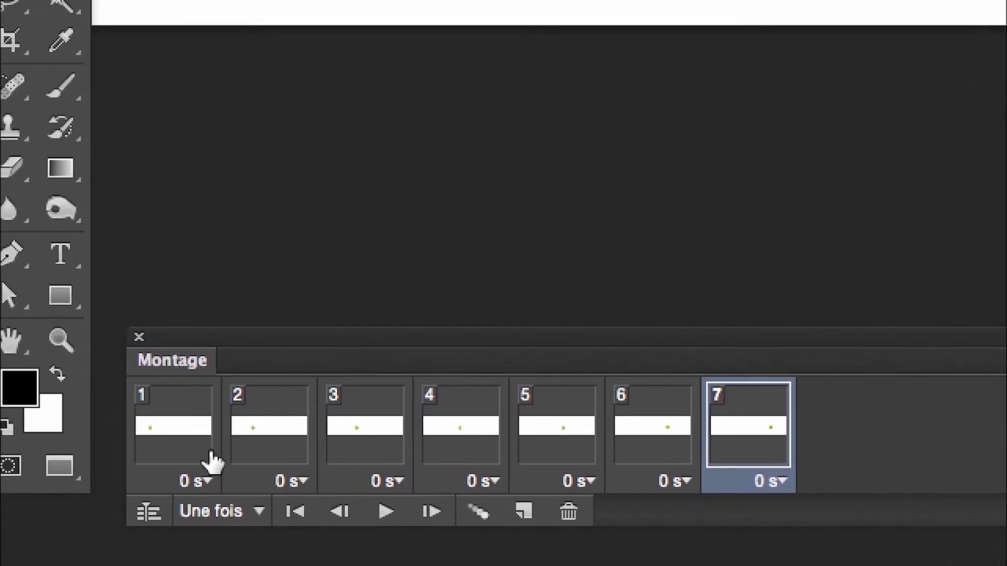
shift+click(90, 421)
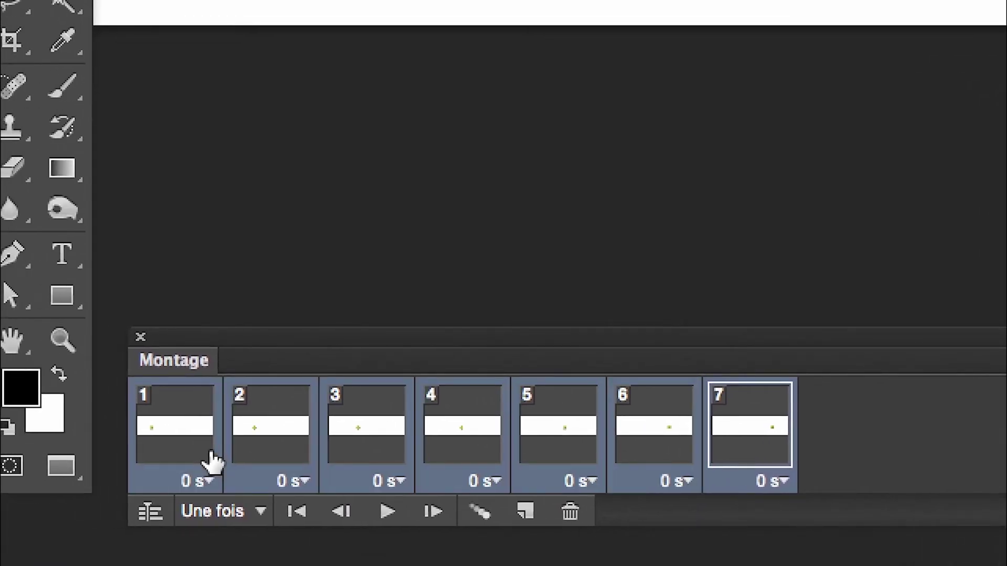
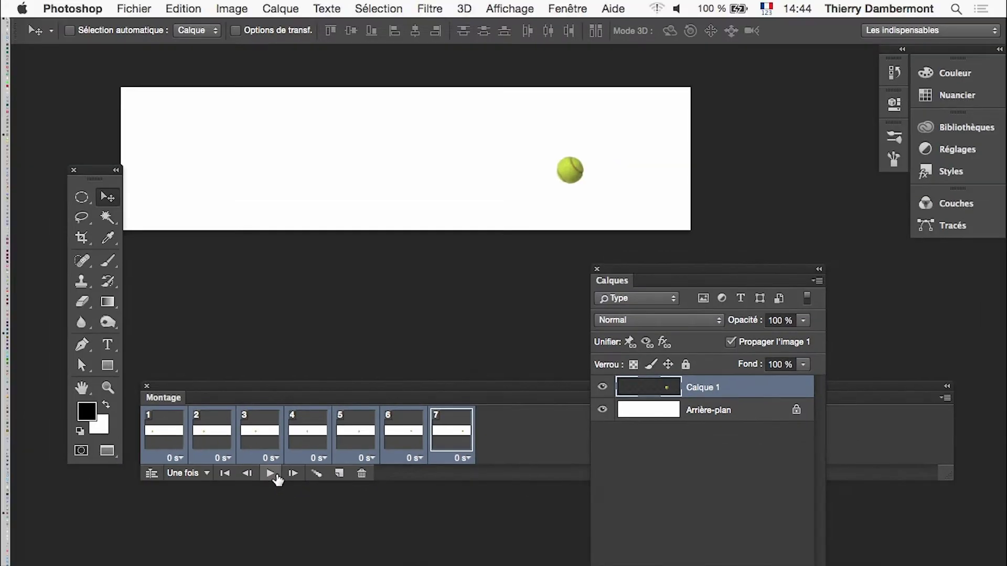
click(283, 467)
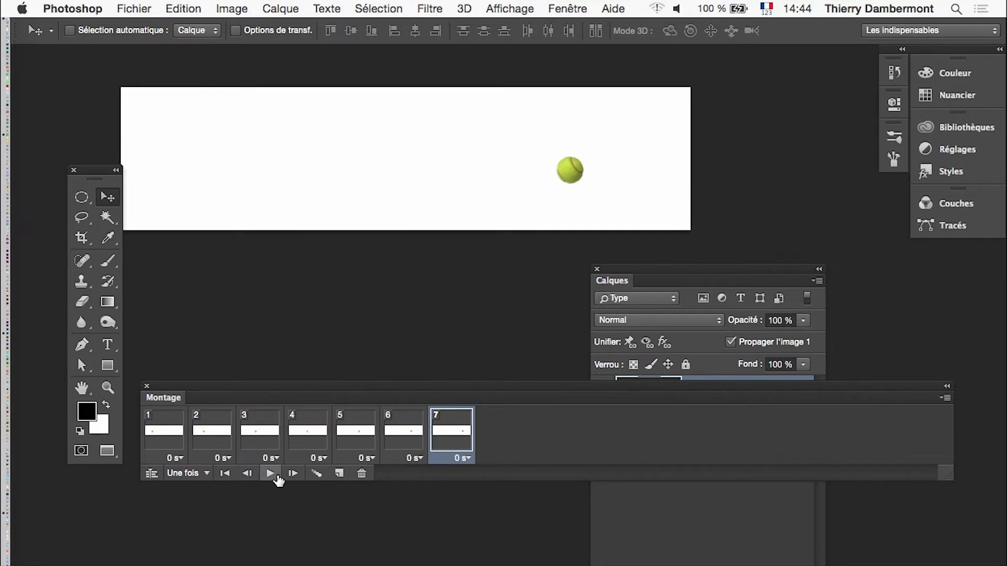
key(super)
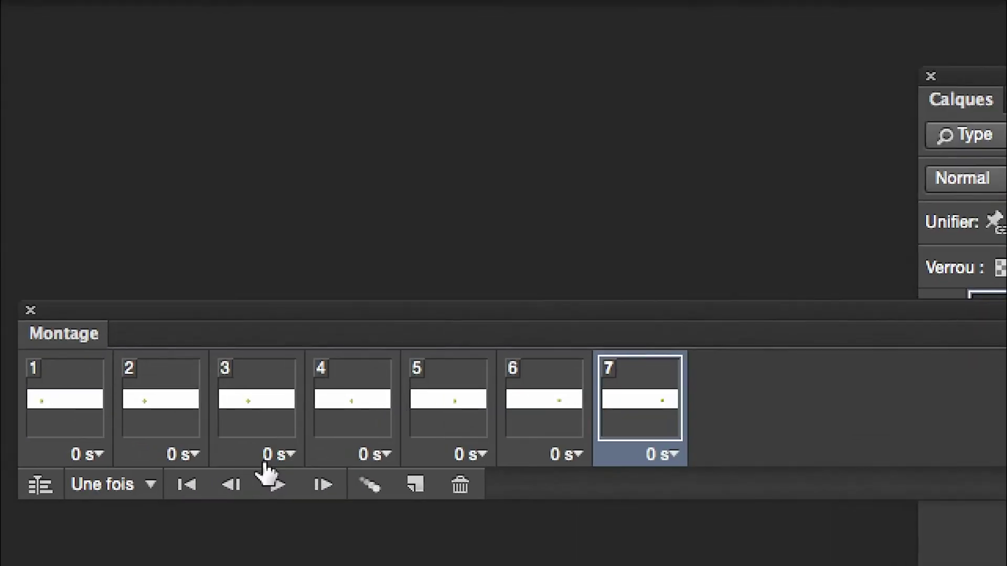
Set the delay of all seven frames to 0.2 seconds and play the animation.
click(465, 458)
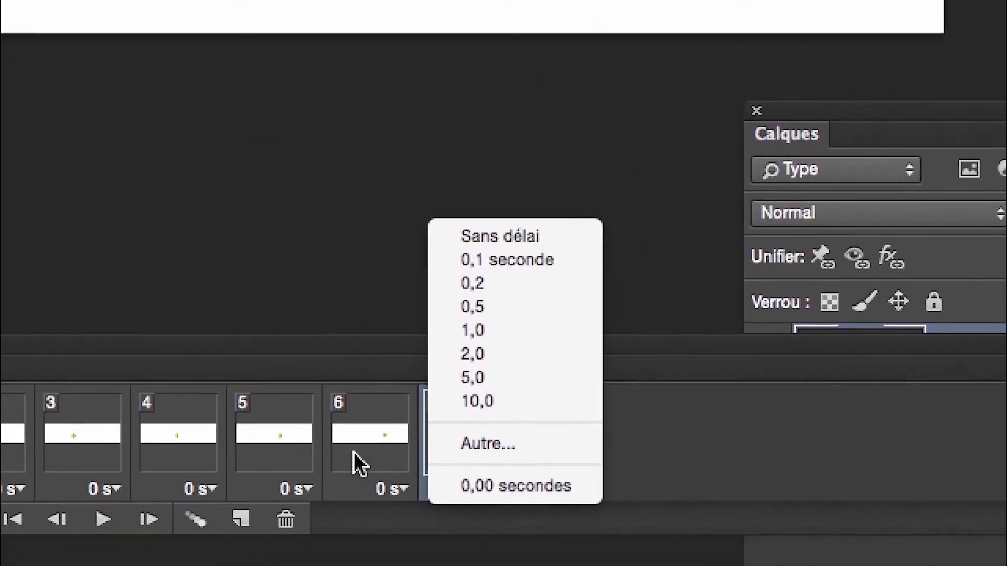
click(620, 512)
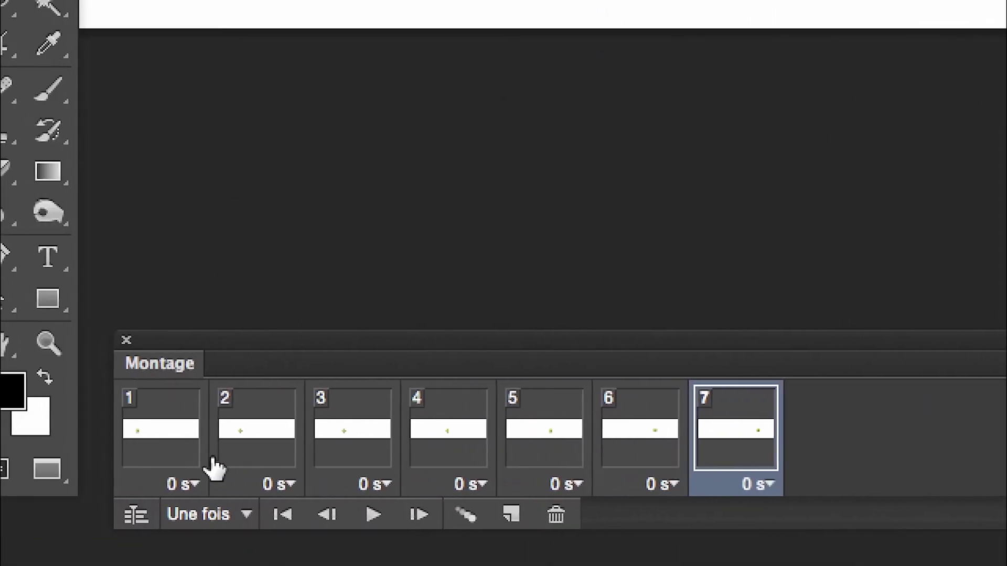
shift+click(198, 467)
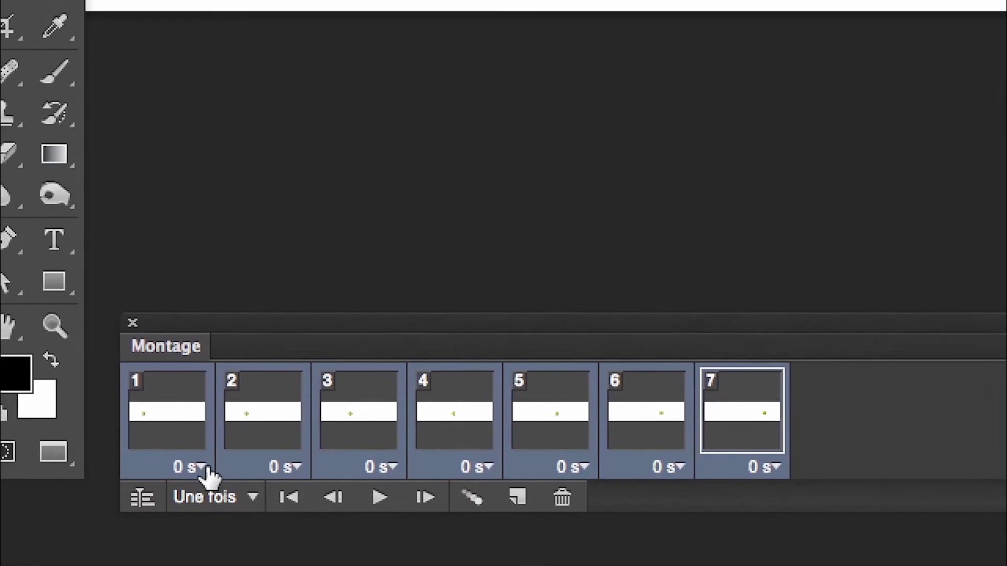
click(205, 468)
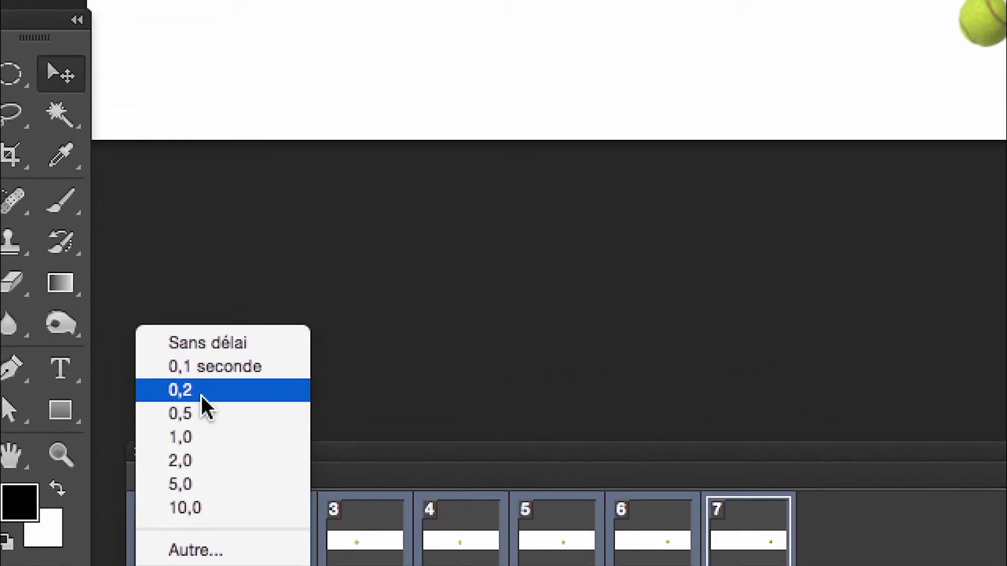
click(202, 394)
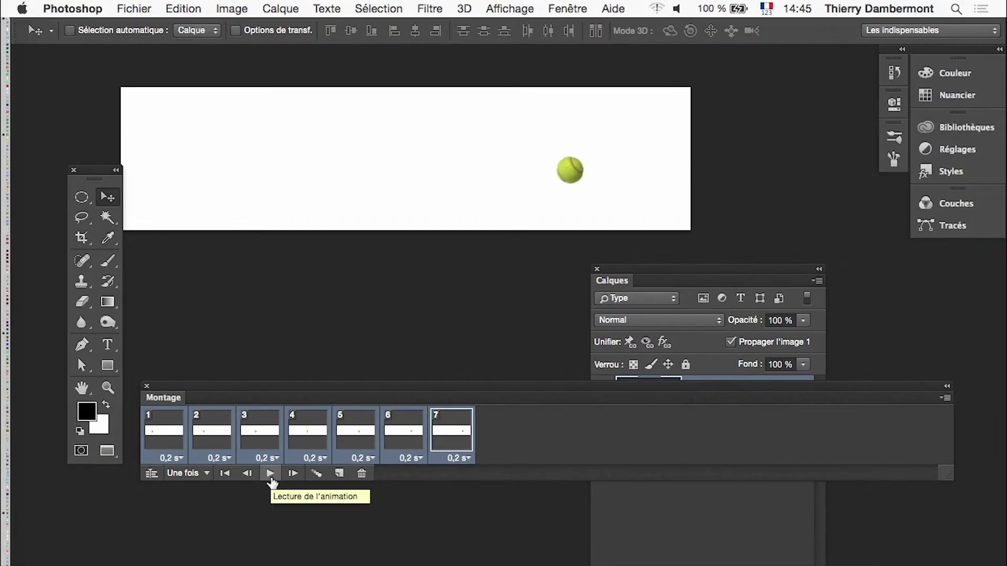
click(267, 474)
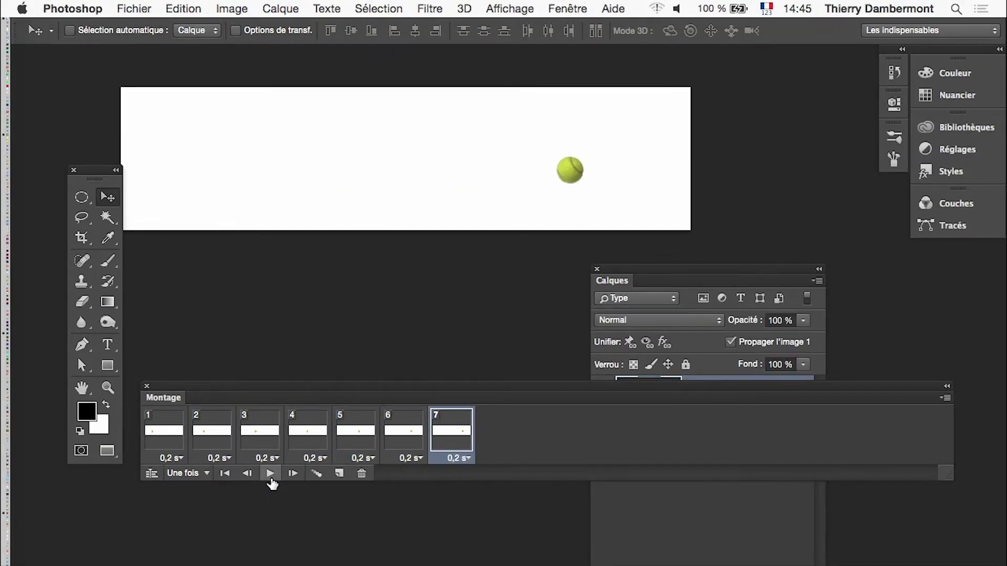
click(274, 475)
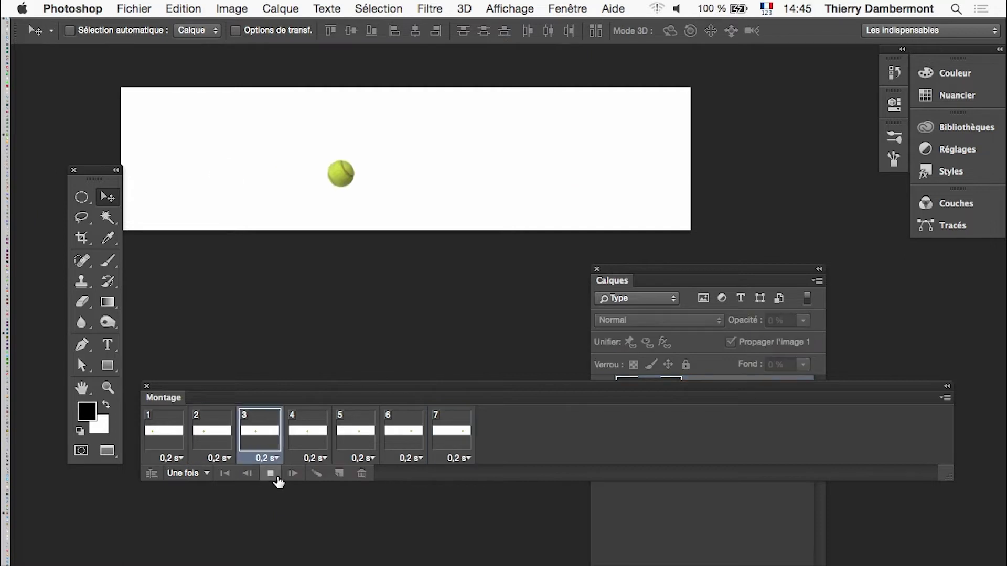
Set the delay of all seven frames to 0.1 seconds and play the animation.
shift+click(157, 454)
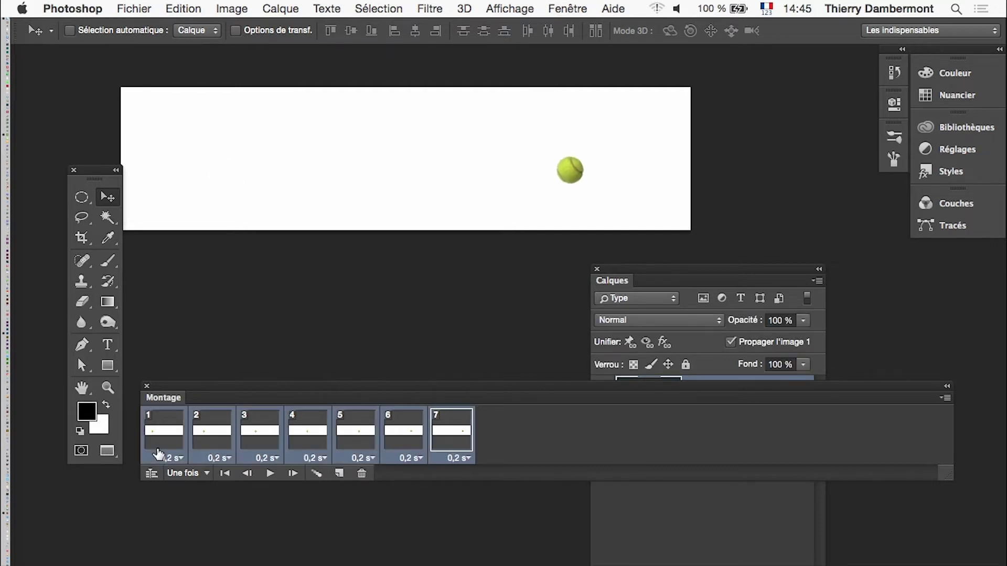
click(158, 454)
click(181, 343)
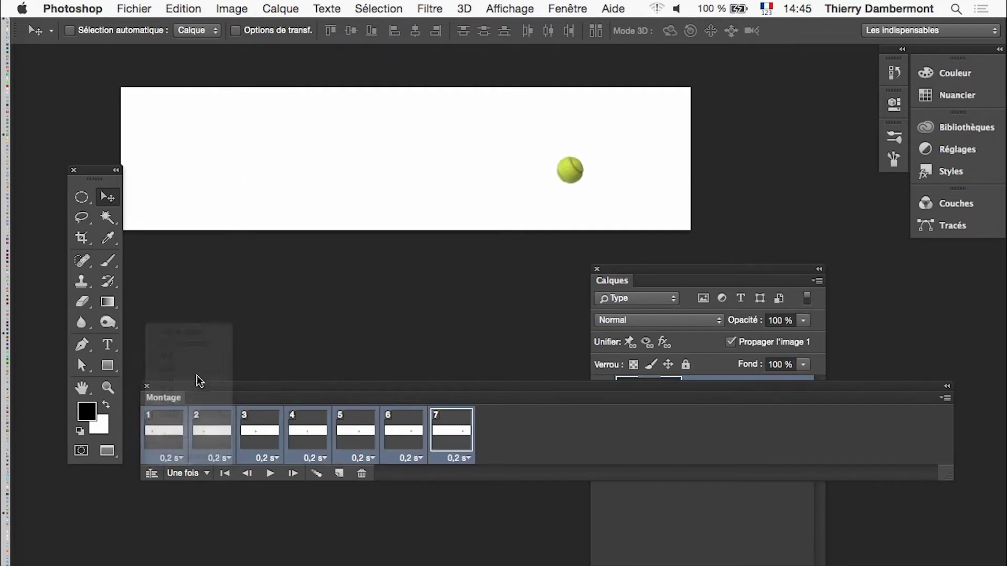
click(270, 474)
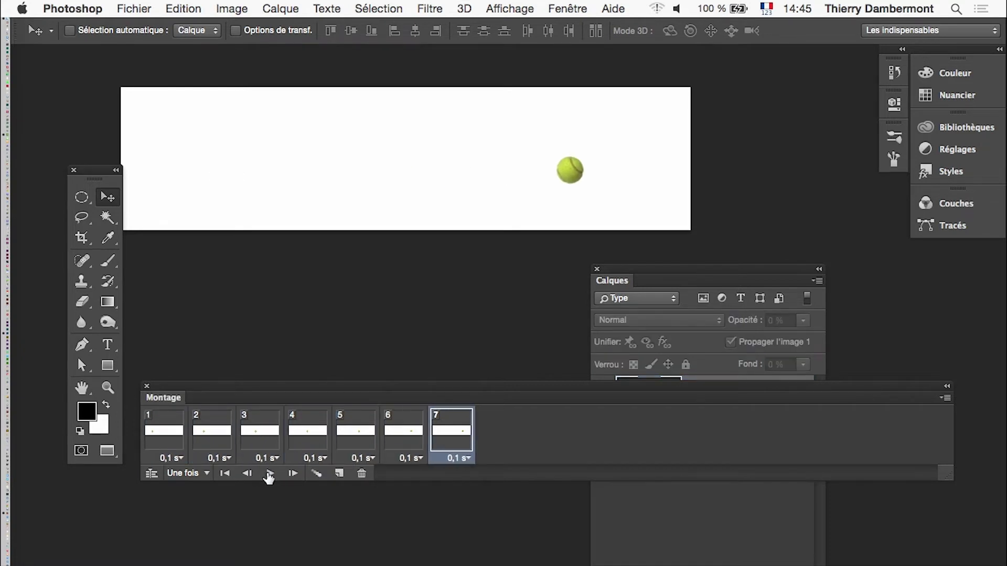
click(270, 474)
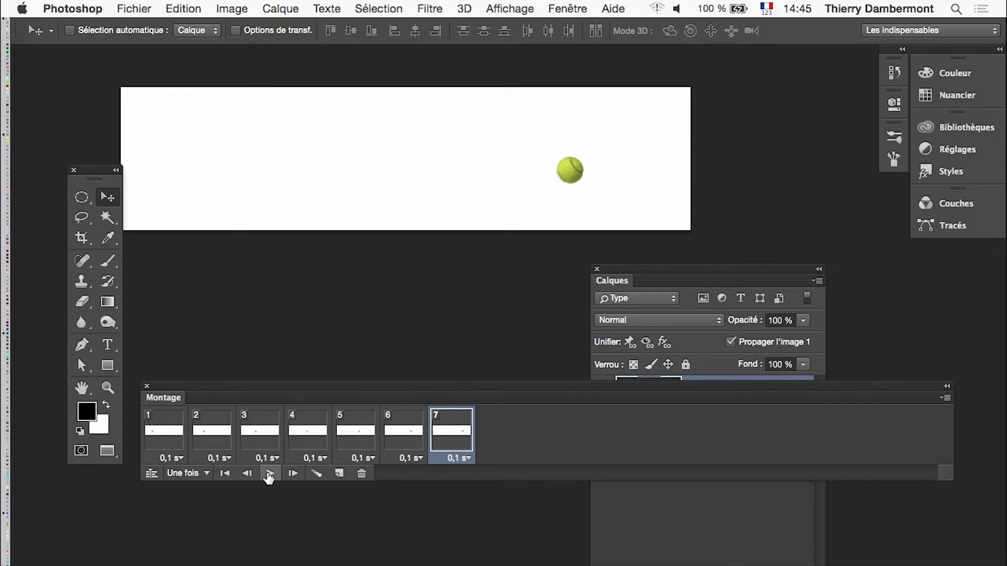
Save the document as "animation - 01.psd" in Photoshop format with maximum compatibility kept on.
click(133, 9)
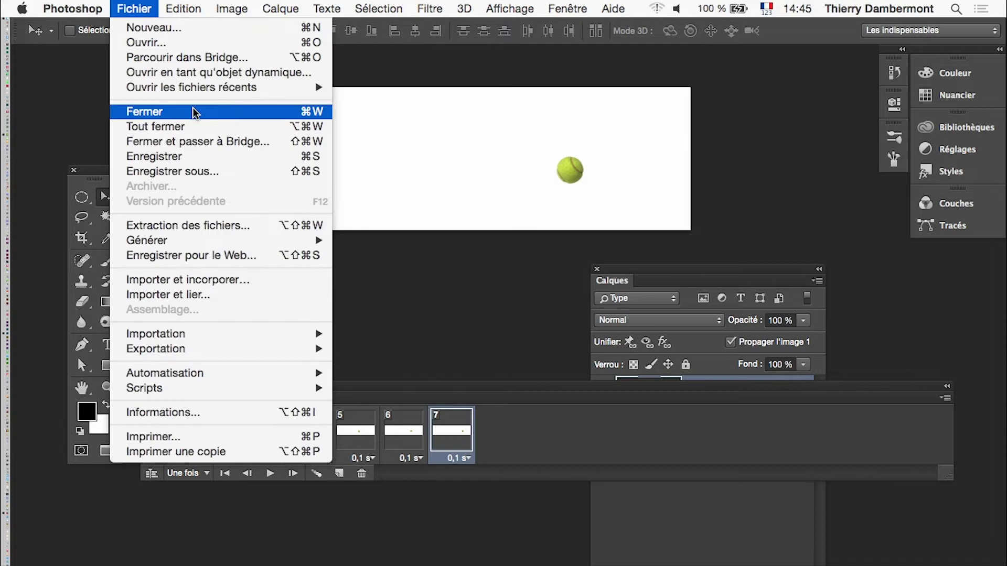
click(223, 171)
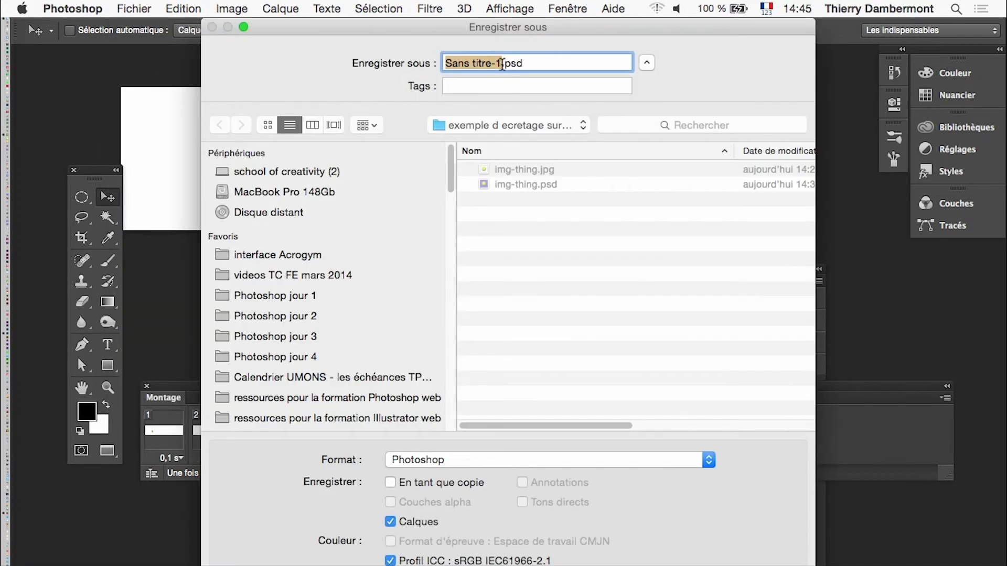
text(animation)
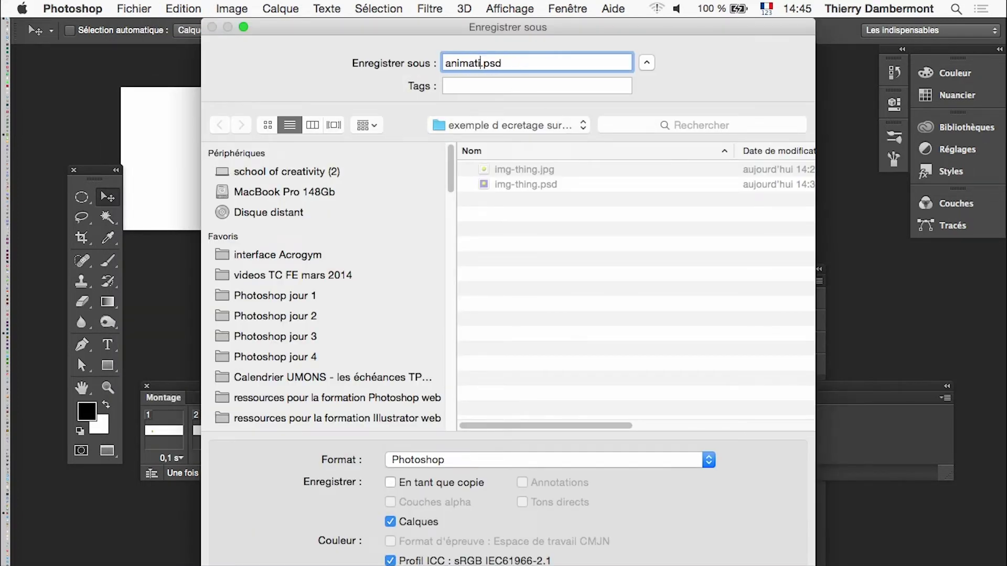
text( - 01)
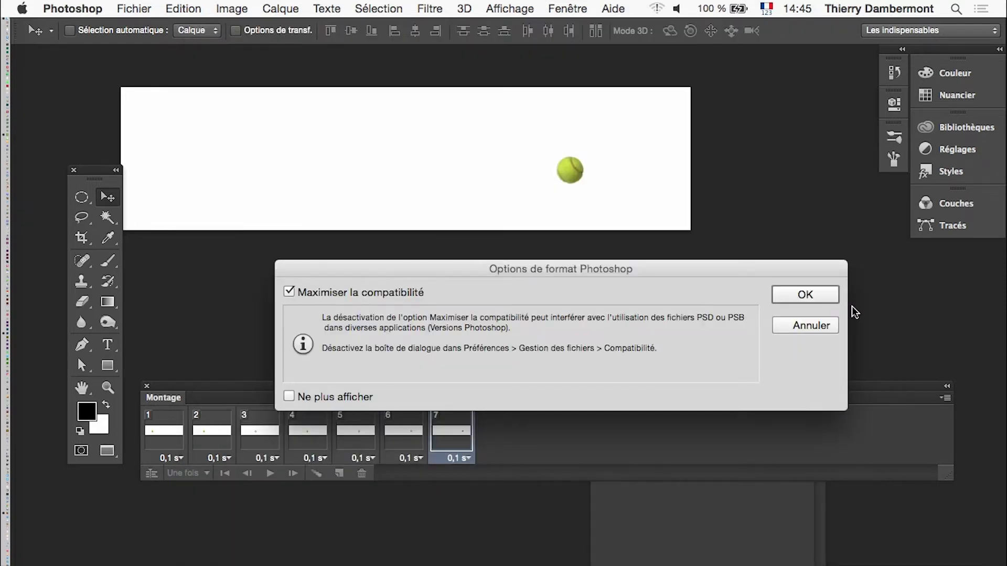
click(834, 298)
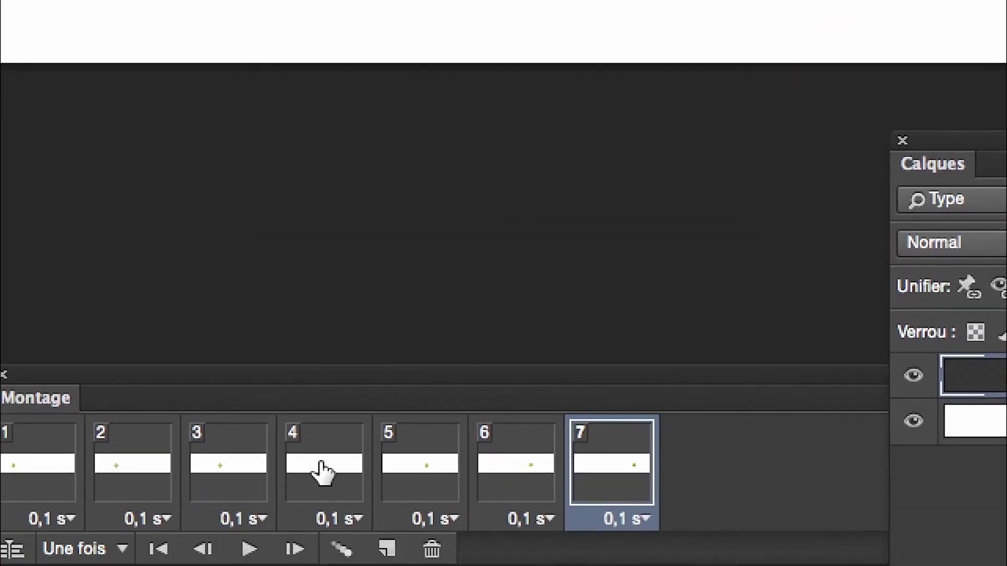
In frame 4, move the tennis ball straight up to the top edge of the canvas.
click(321, 468)
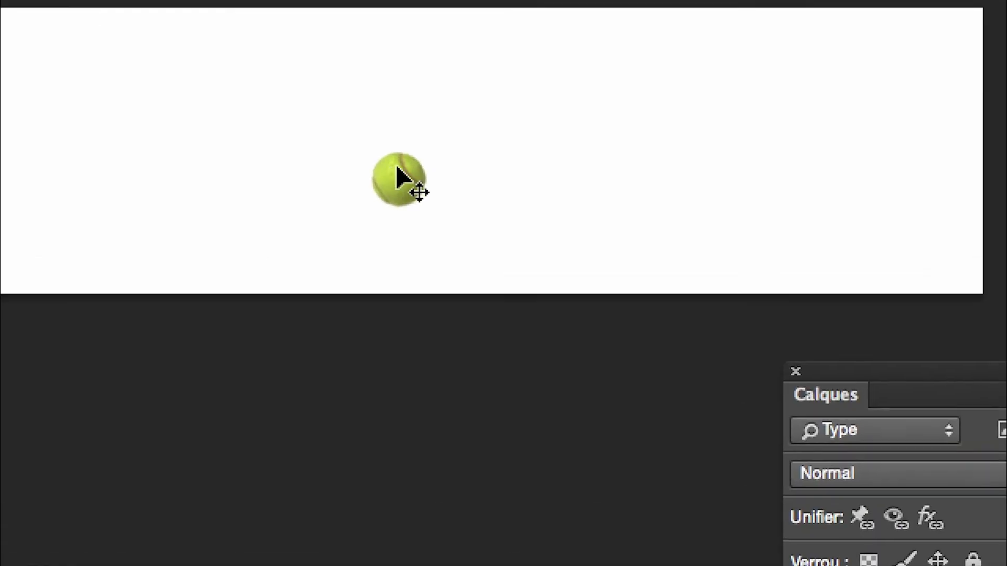
drag(398, 178, 401, 62)
mouse_move(401, 139)
mouse_down()
mouse_move(395, 111)
mouse_move(393, 123)
mouse_up()
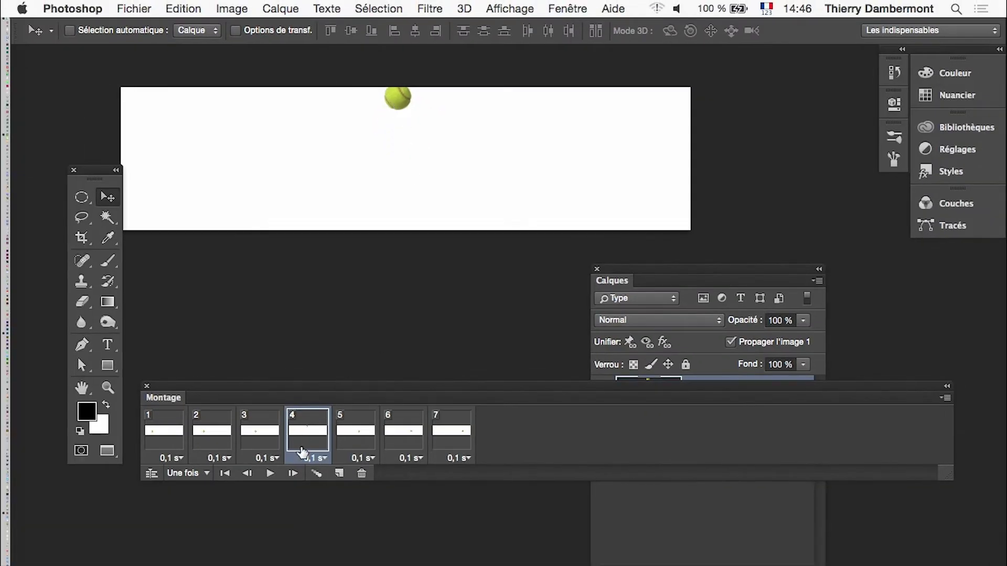
key(super)
Play the animation repeatedly to check how the ball moves with the edited frame 4.
click(271, 474)
click(271, 474)
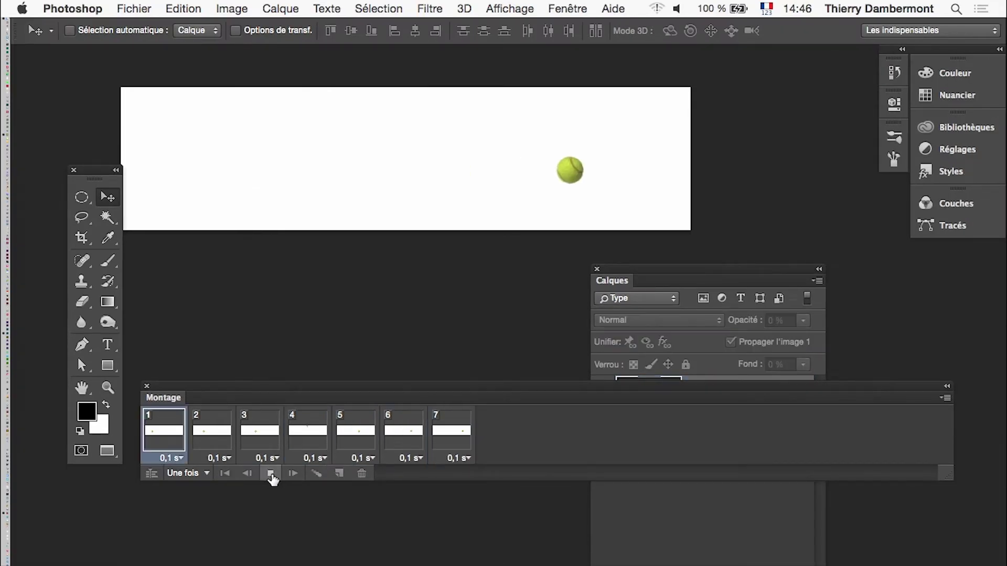
click(270, 474)
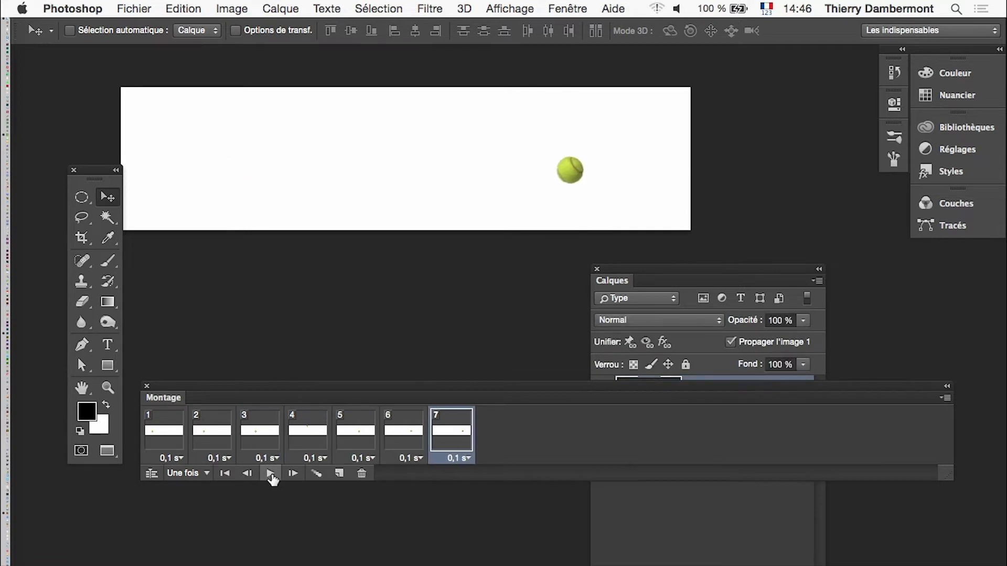
click(270, 474)
click(946, 399)
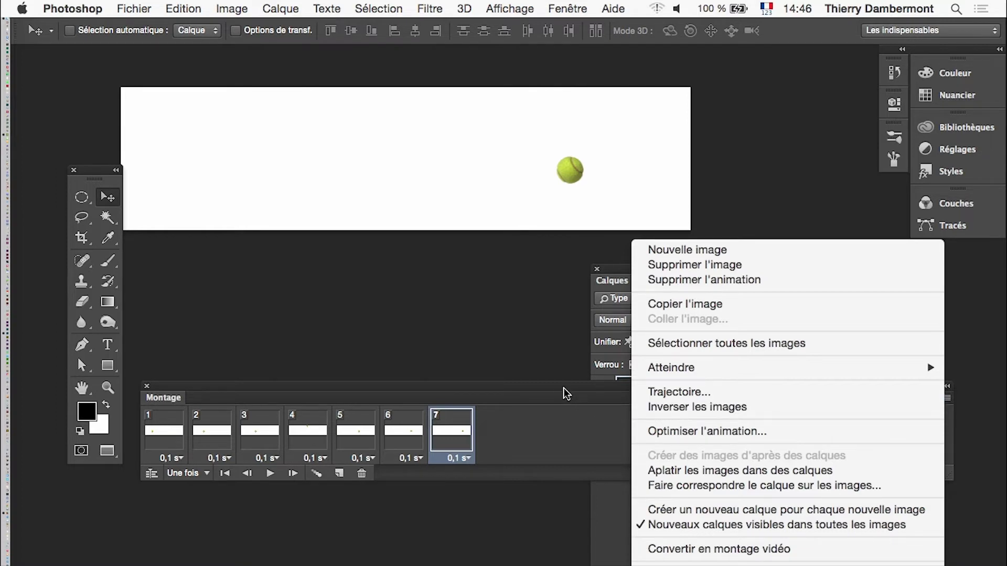
mouse_move(644, 369)
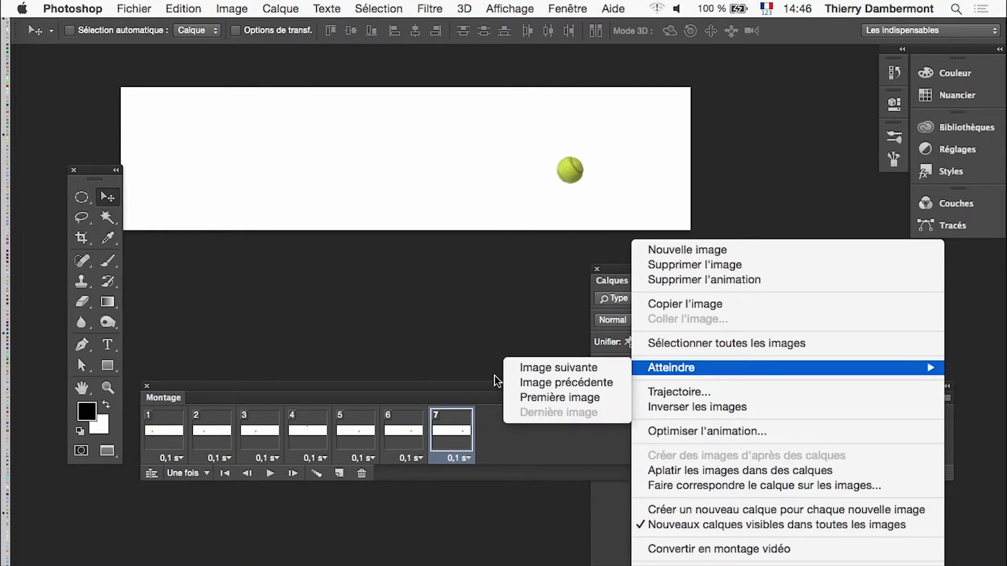
click(491, 391)
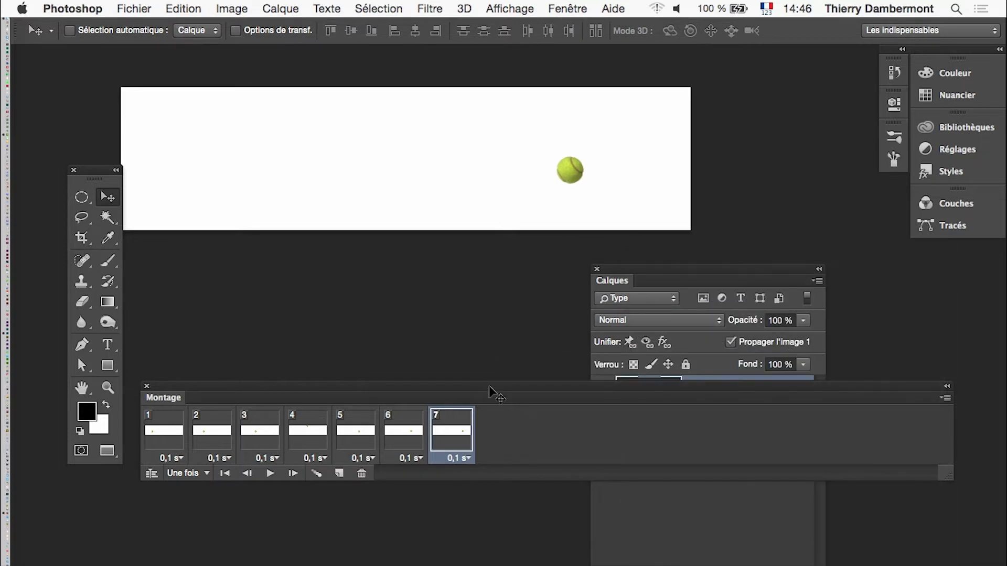
Replay the animation to review the ball's motion around frame 4.
click(306, 434)
click(270, 474)
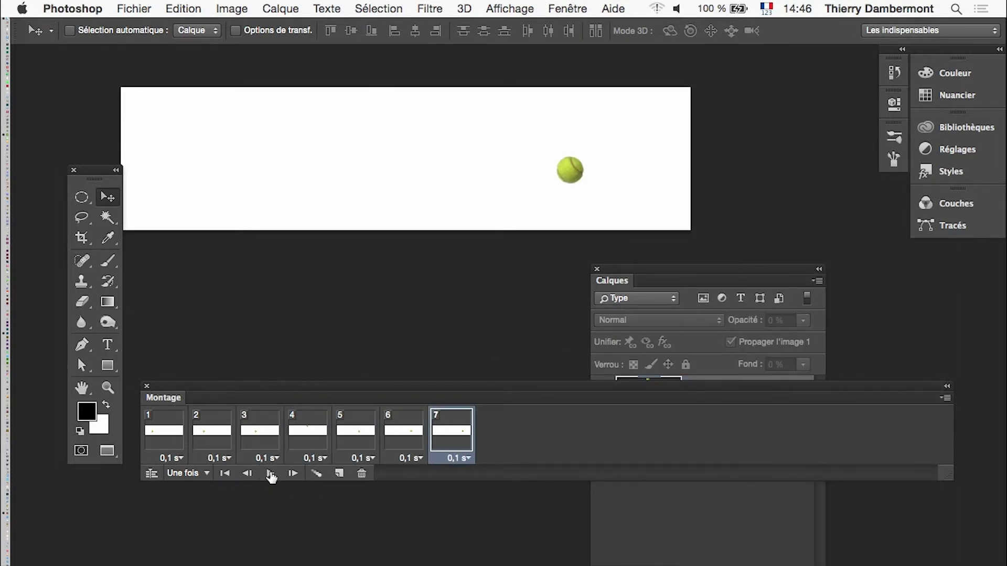
click(270, 474)
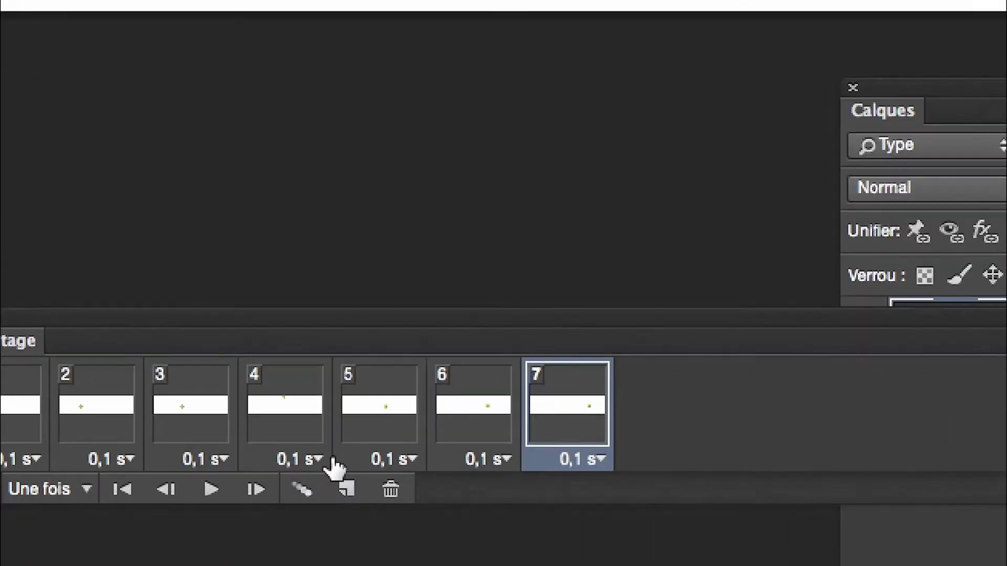
Tween the ball's position across frames 4 to 7 and across frames 1 to 4 to form an arc.
click(322, 447)
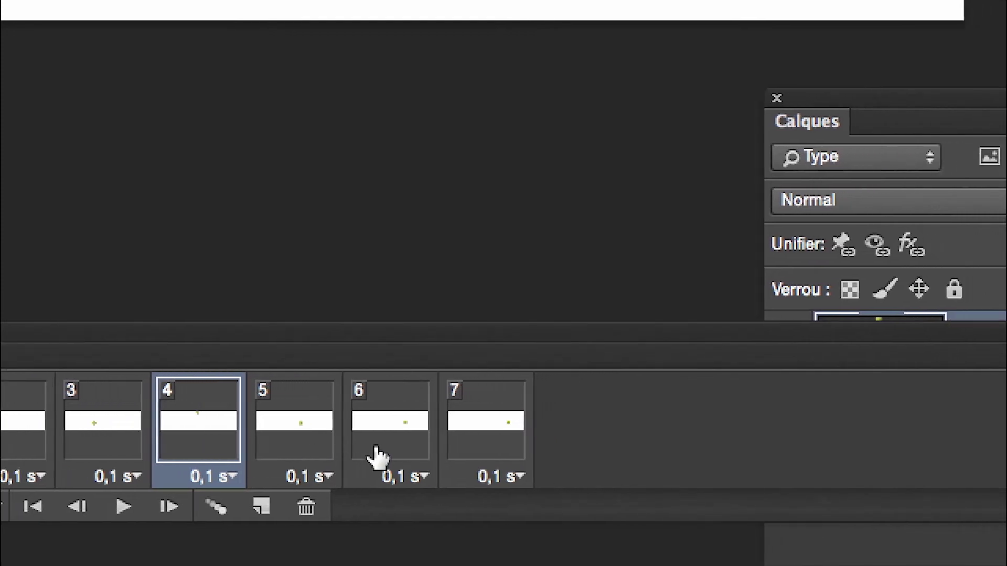
shift+click(584, 456)
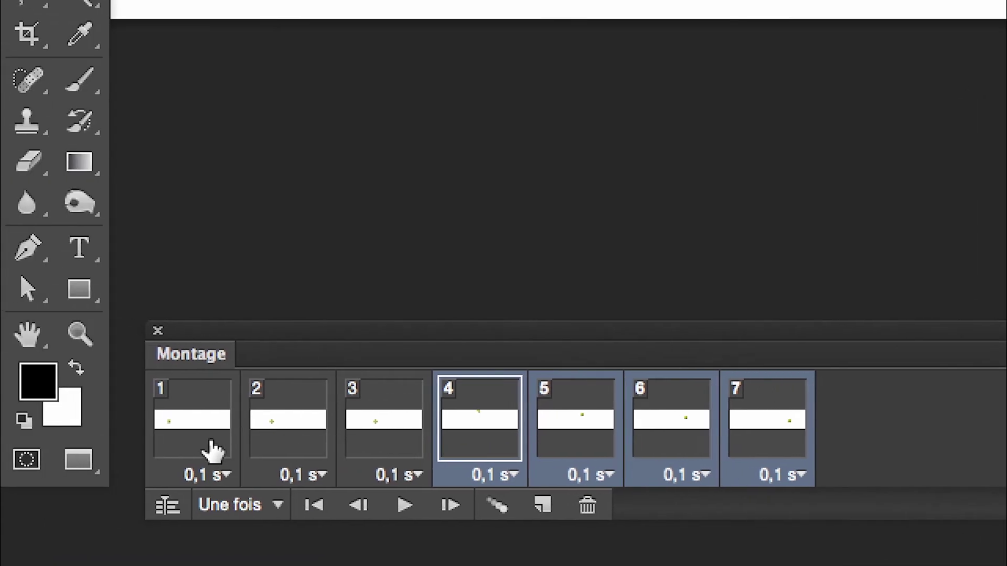
click(177, 445)
shift+click(443, 451)
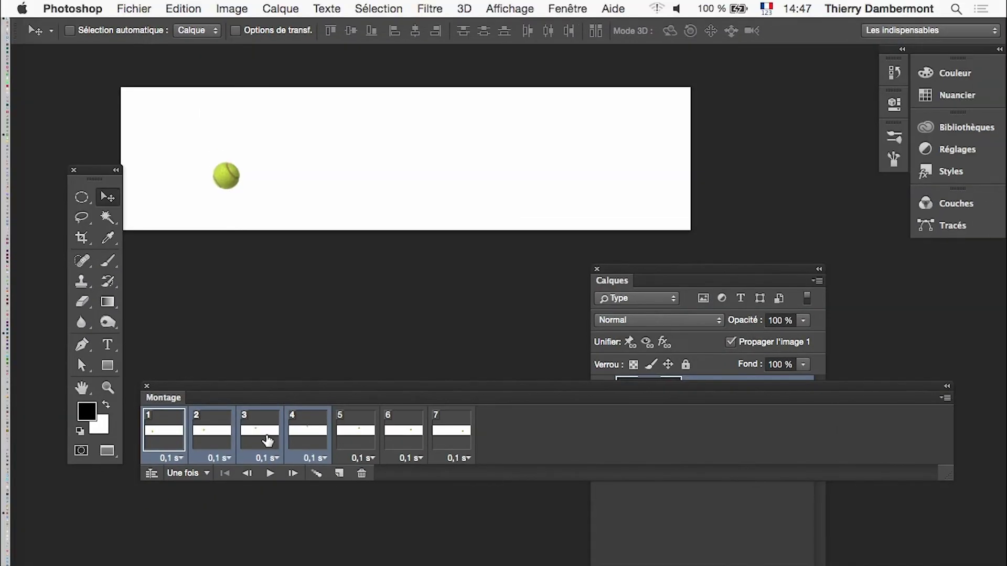
Play the animation several times to check the ball's path through the retweened frames.
click(270, 474)
click(270, 474)
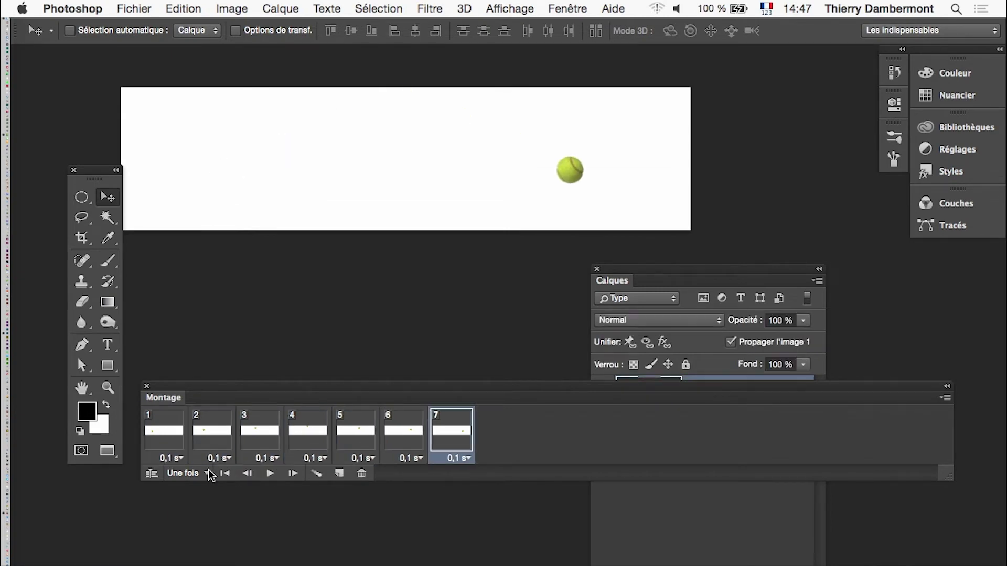
click(270, 474)
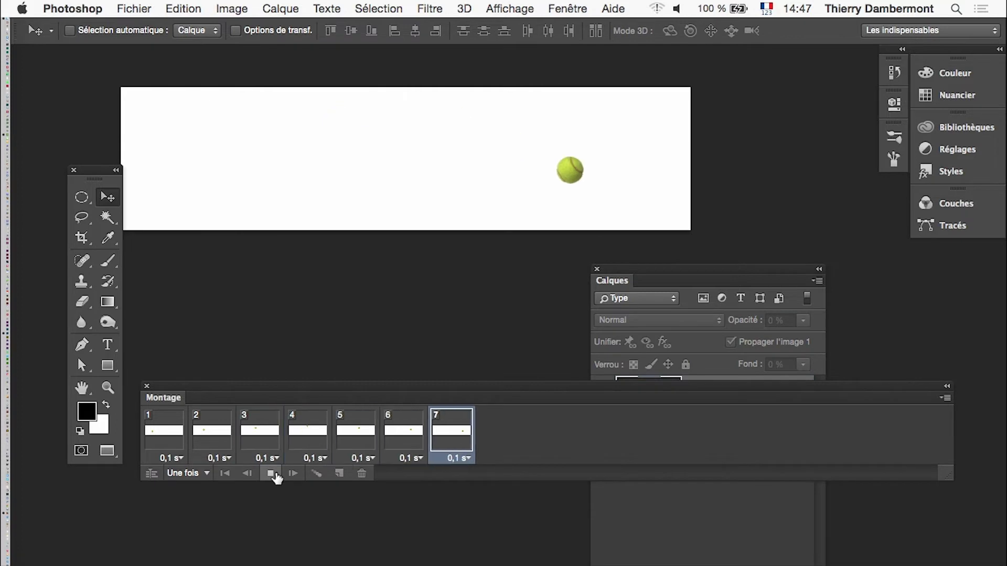
click(271, 474)
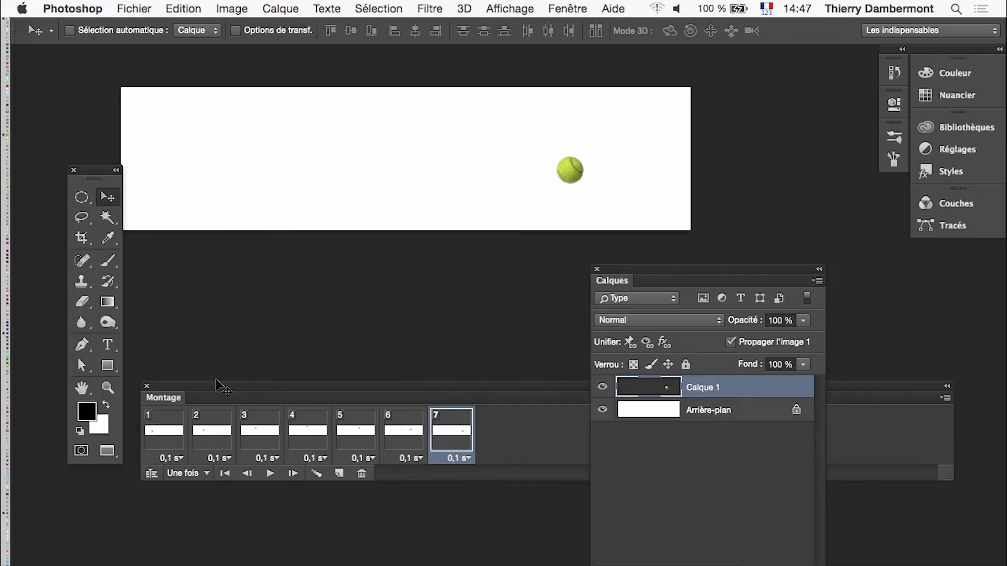
click(271, 474)
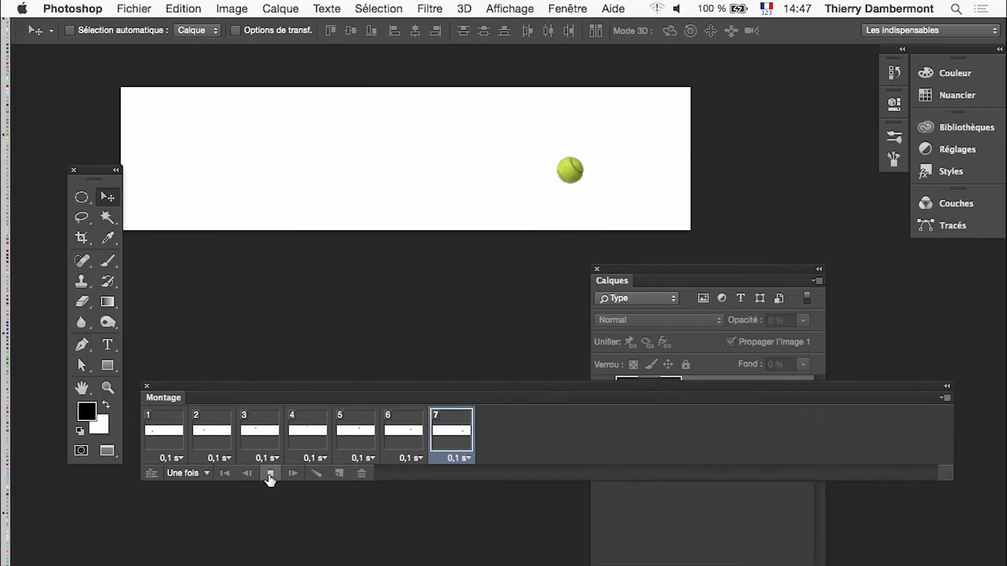
click(270, 474)
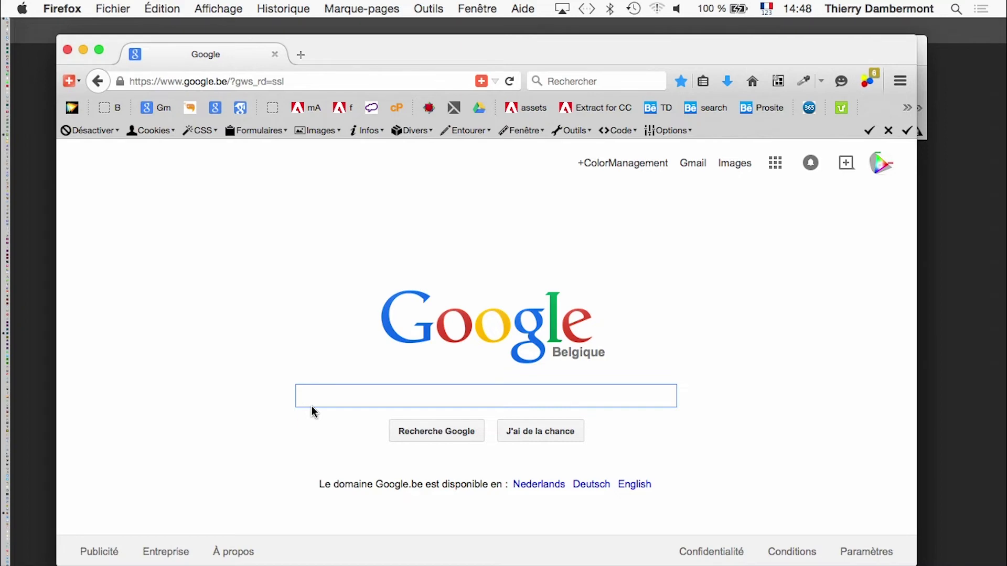
In Firefox, search Google for "adobe edge animate" and open Adobe's Edge Animate CC product page.
text(a)
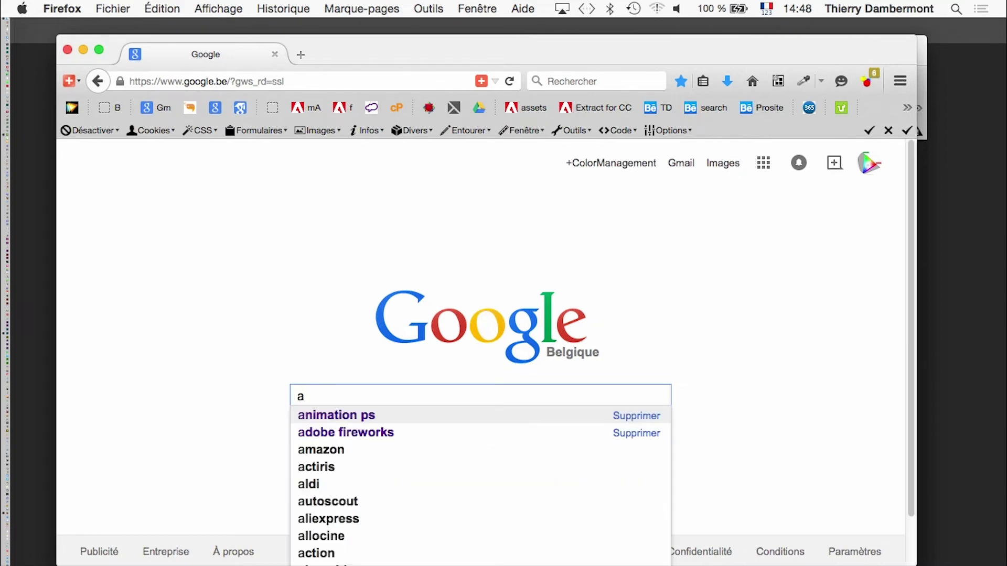
text(dobe edge animate)
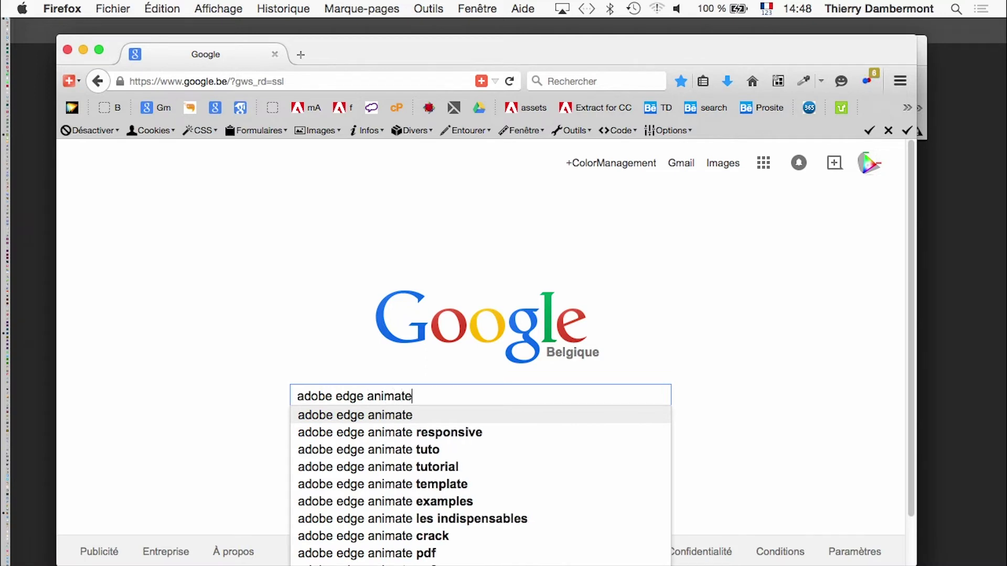
key(Return)
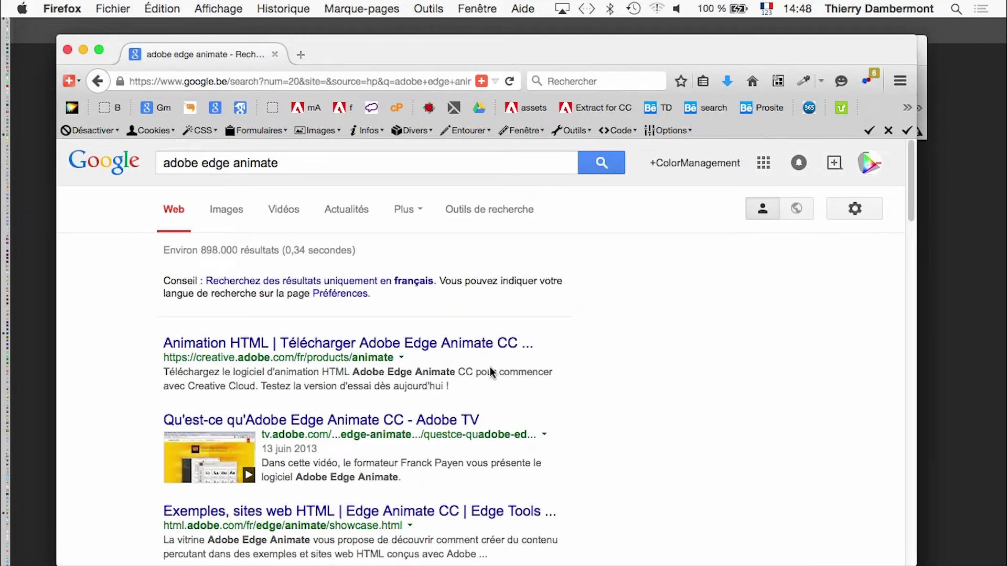
scroll(467, 346, down, 4)
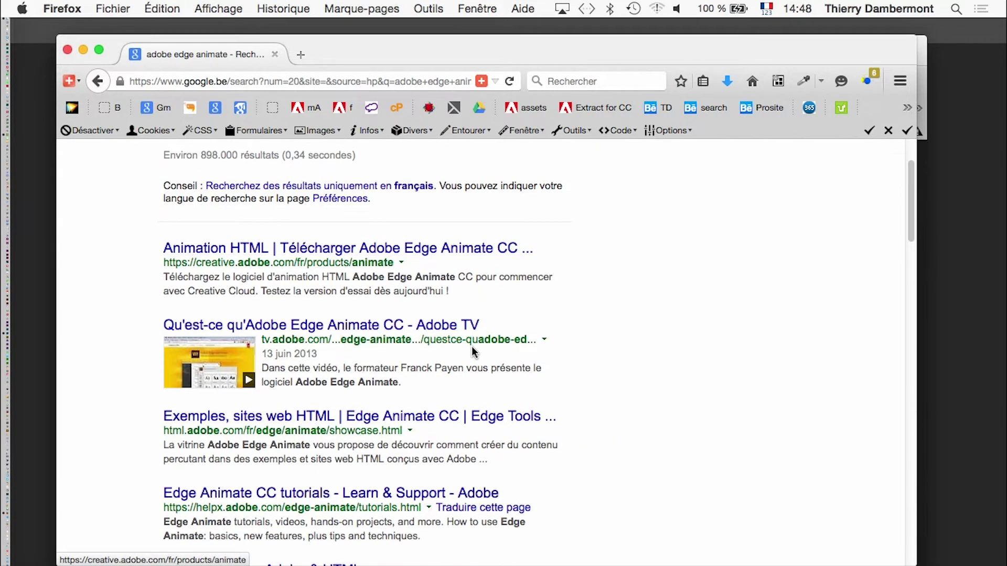
click(423, 255)
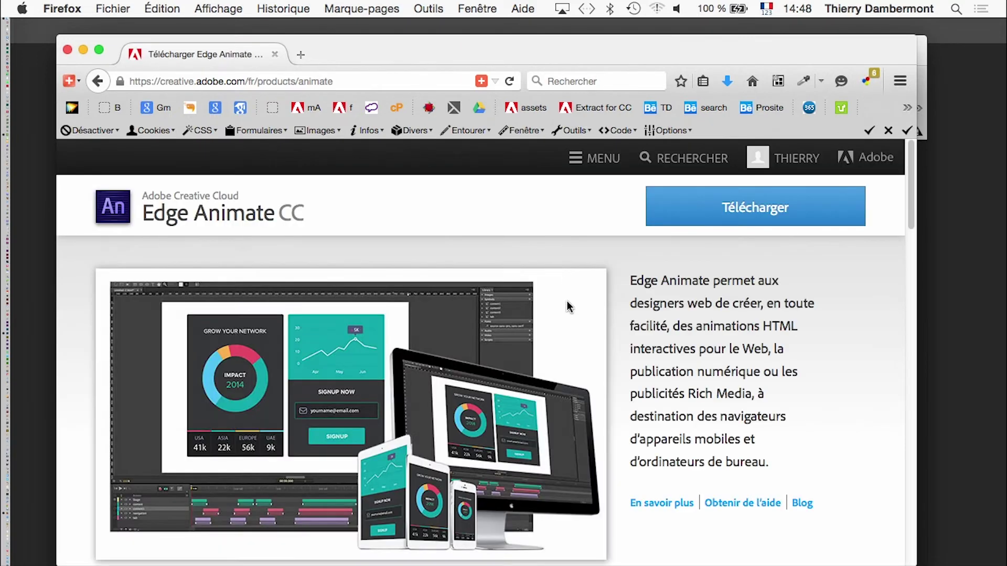
Look through the Edge Animate CC page, including the features of each version and the related Adobe applications.
scroll(568, 309, down, 1)
scroll(566, 309, down, 3)
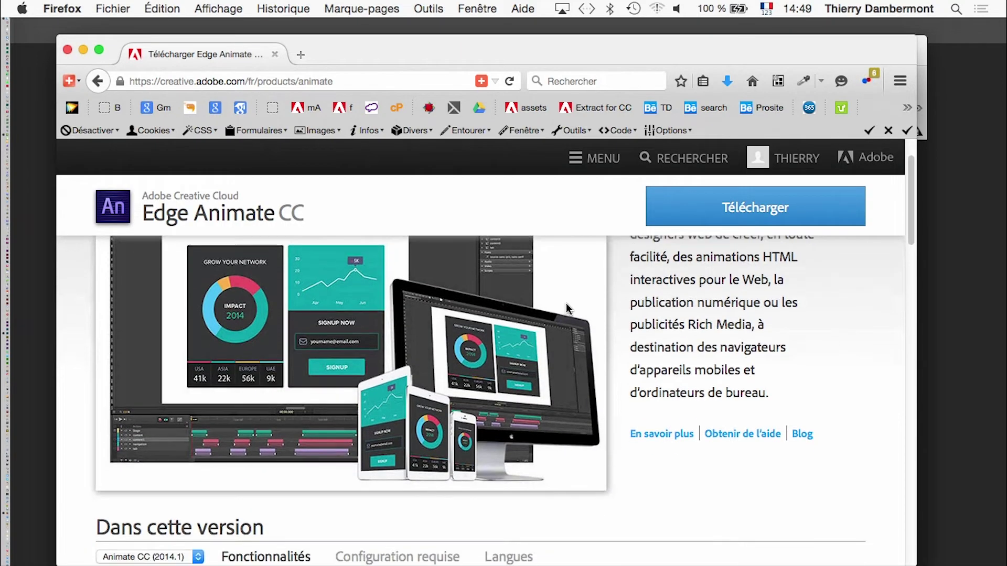
scroll(565, 303, down, 2)
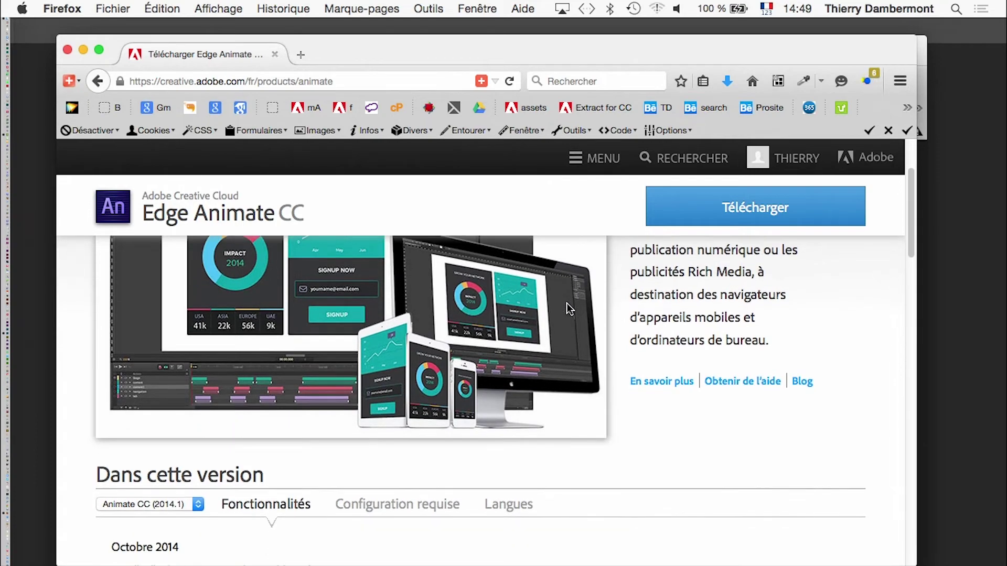
scroll(569, 309, down, 1)
scroll(569, 309, up, 5)
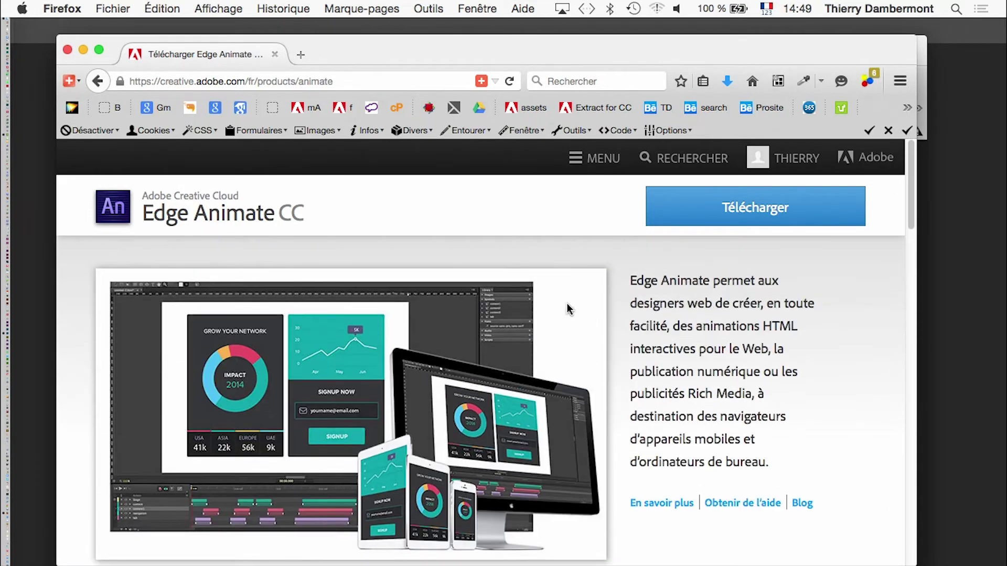
scroll(569, 309, down, 4)
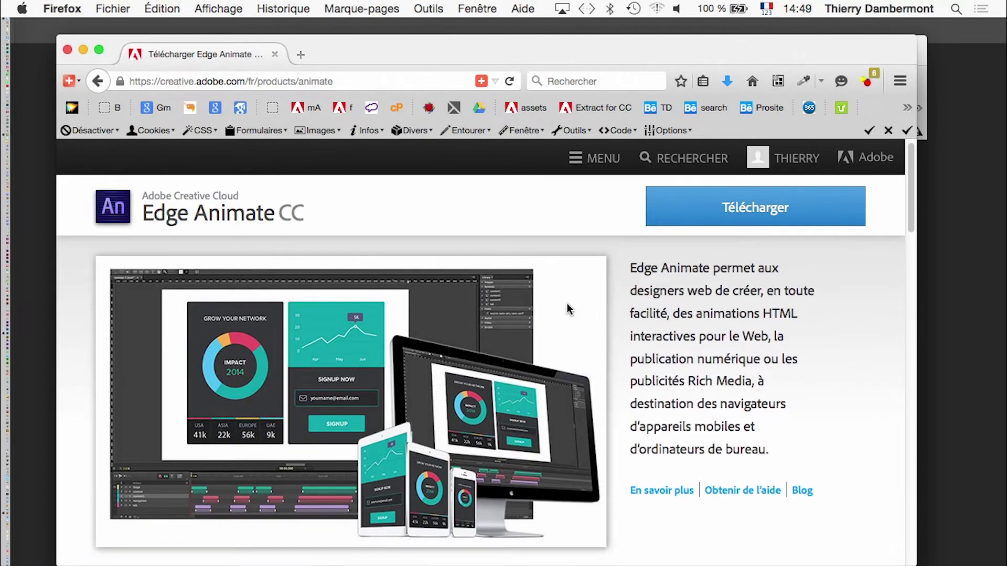
scroll(569, 307, down, 10)
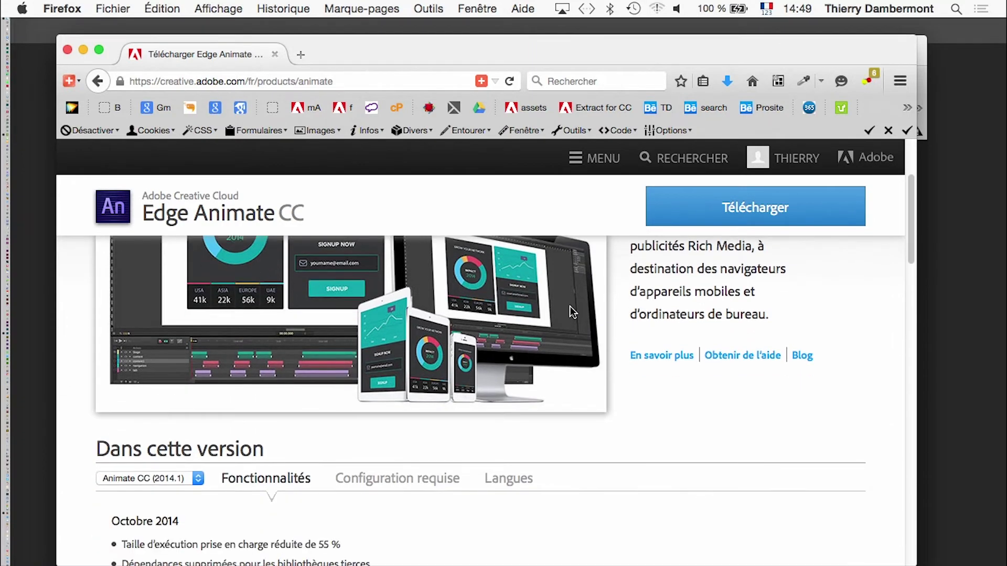
scroll(571, 309, down, 3)
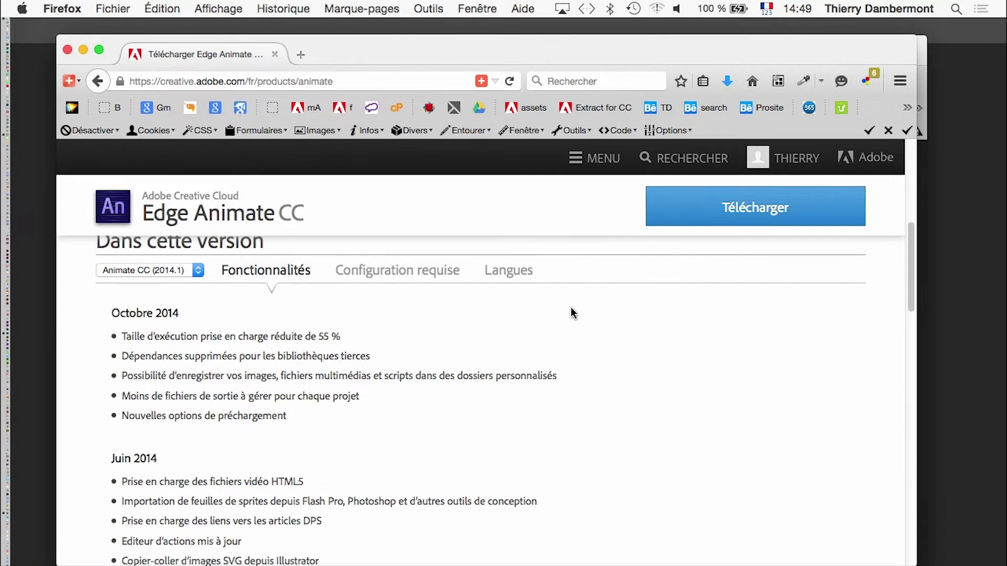
scroll(572, 308, down, 8)
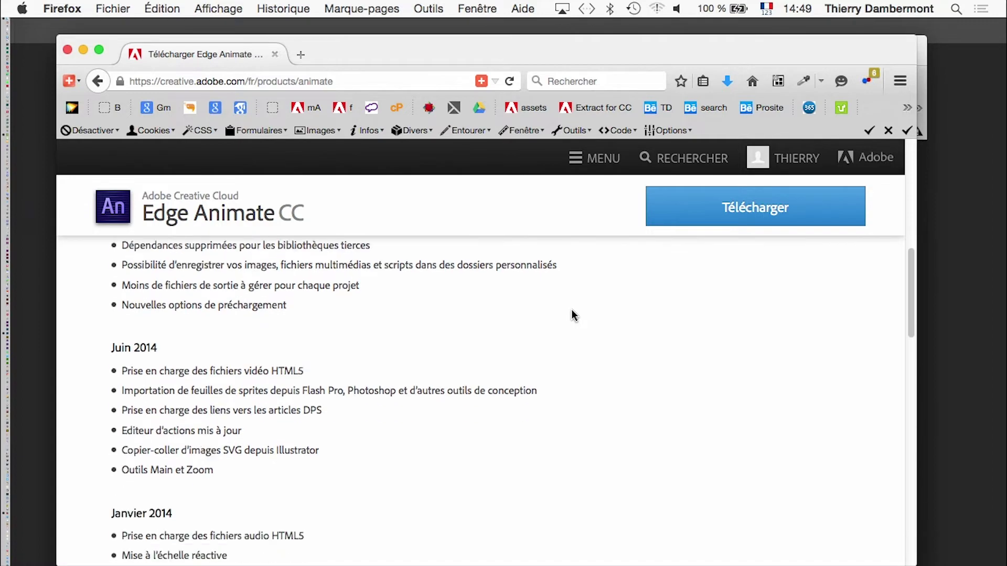
scroll(572, 314, down, 20)
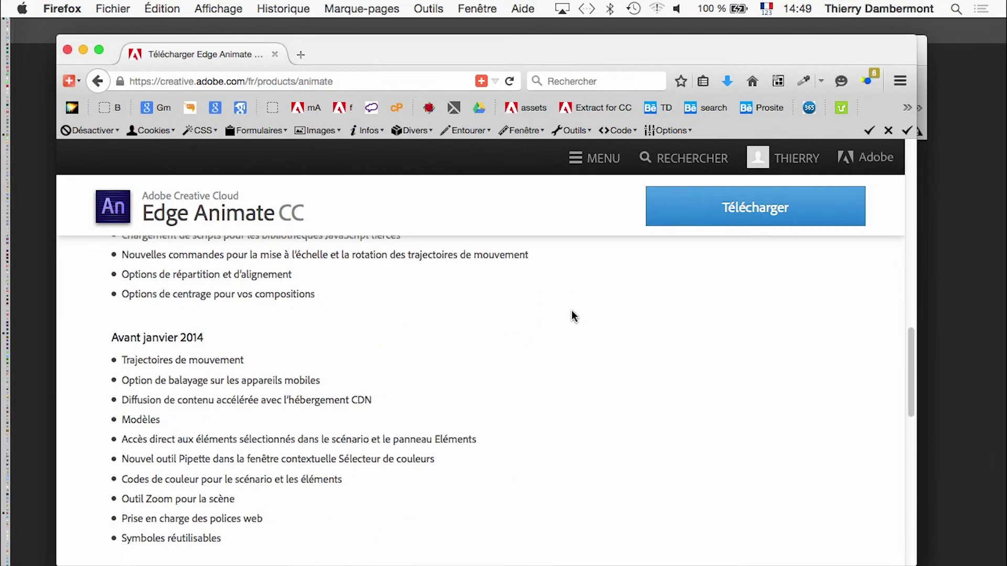
scroll(574, 320, up, 9)
scroll(575, 320, up, 20)
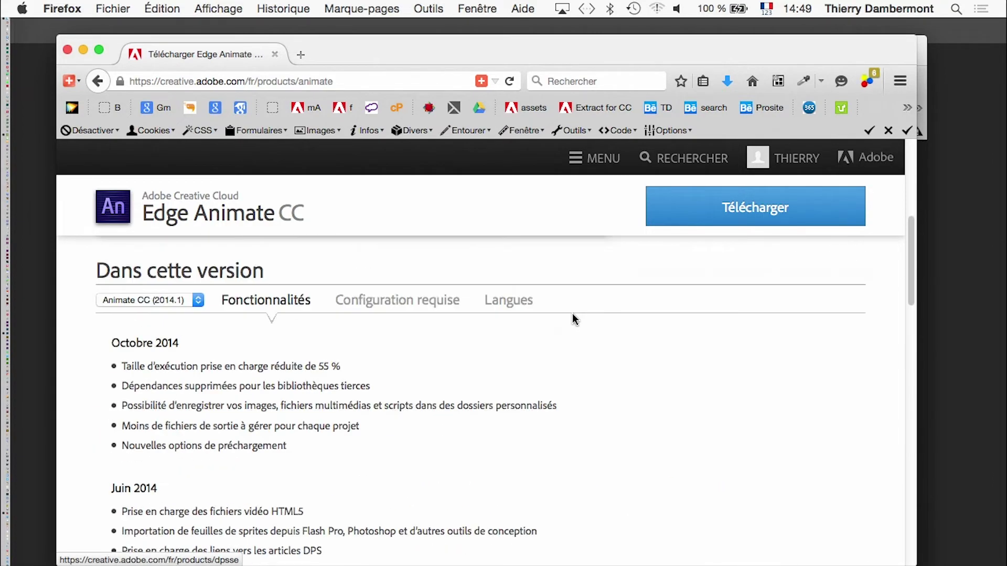
scroll(576, 319, down, 10)
scroll(575, 318, down, 20)
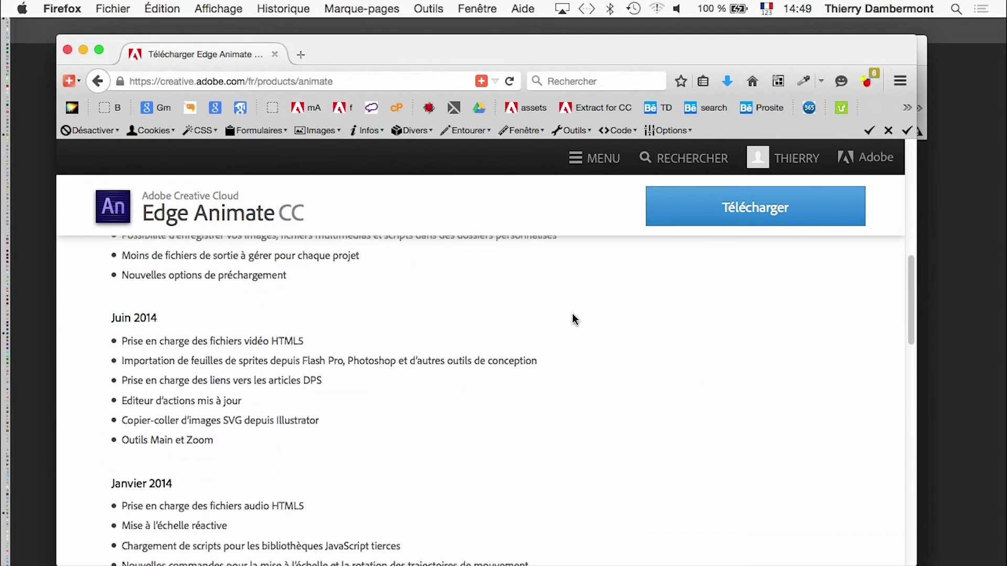
scroll(574, 319, down, 7)
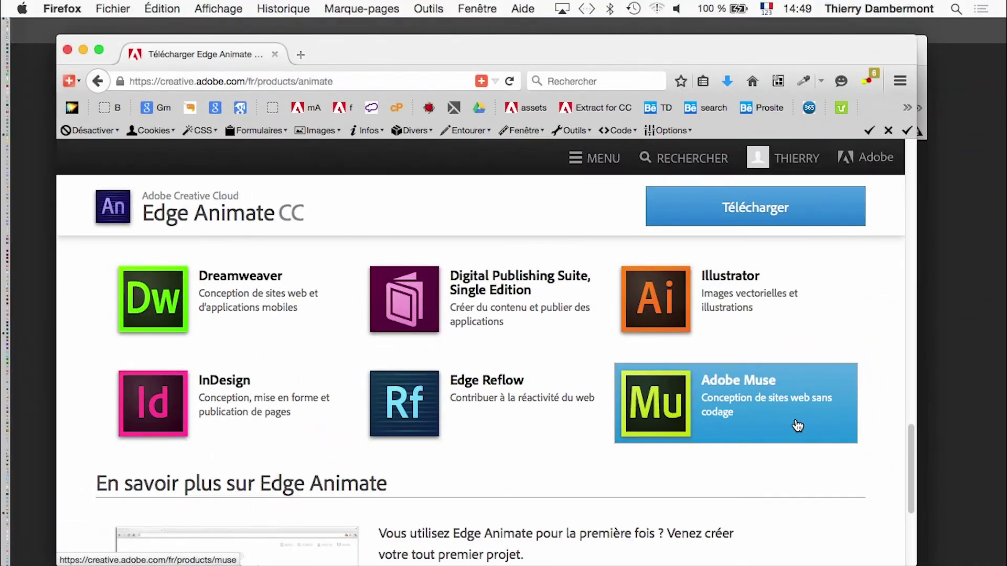
Go back to the introduction of the Edge Animate CC page and highlight its descriptive paragraph.
scroll(490, 391, up, 15)
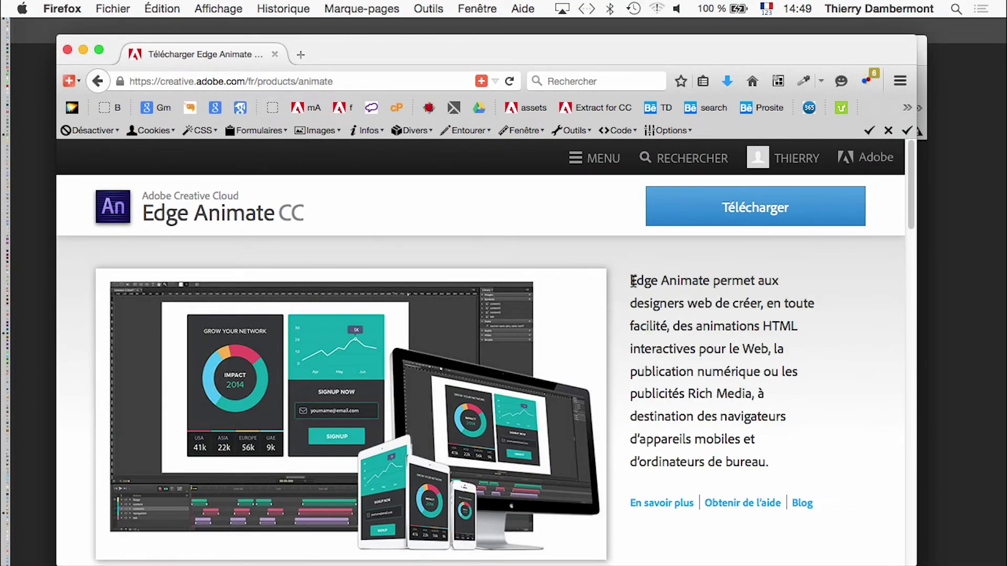
drag(633, 282, 802, 441)
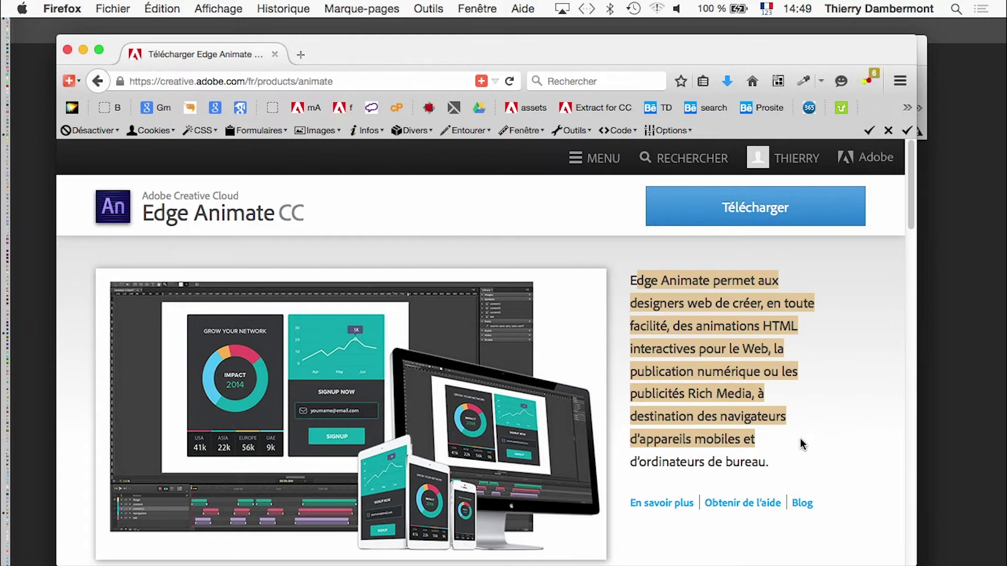
drag(801, 447, 802, 469)
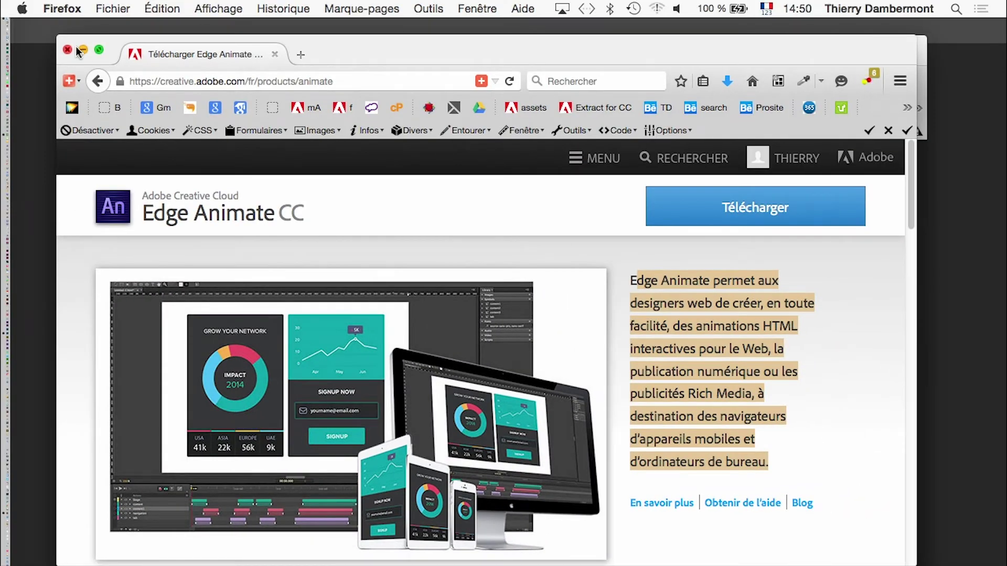
Switch from the Edge Animate page back to Photoshop and move the Tools panel clear of the canvas.
click(81, 50)
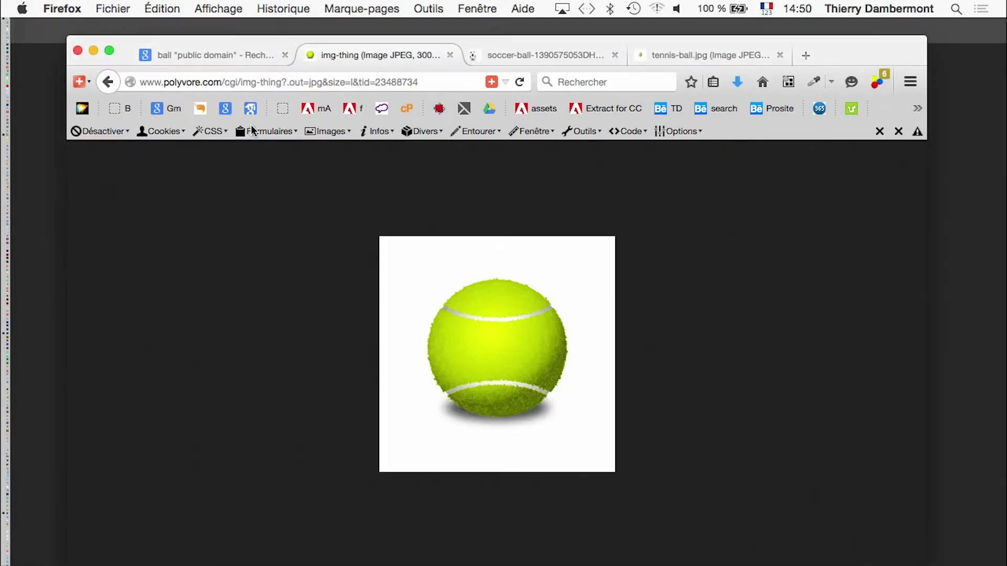
click(40, 332)
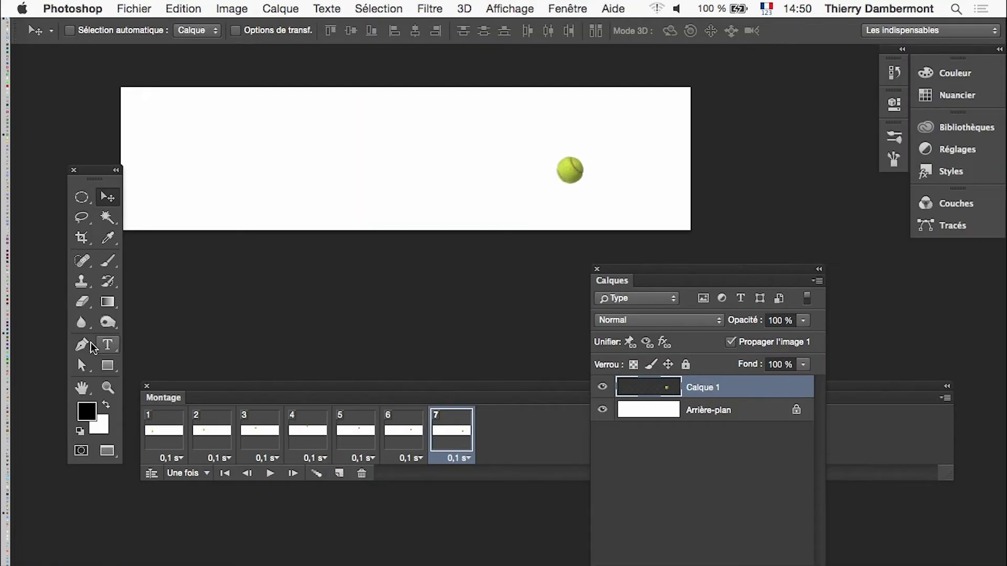
drag(87, 176, 66, 131)
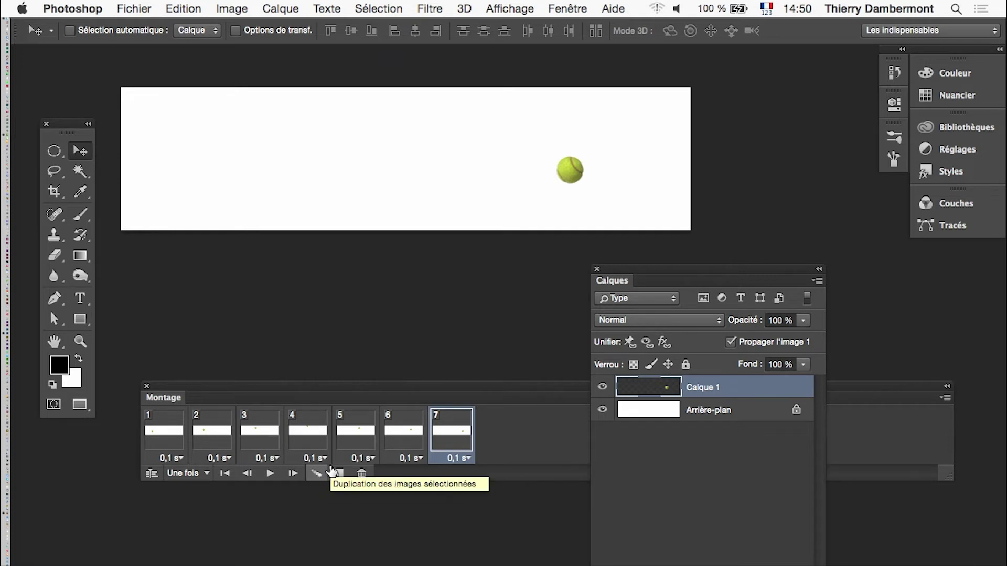
Switch to Firefox and open a new browser window.
key(super)
mouse_move(31, 417)
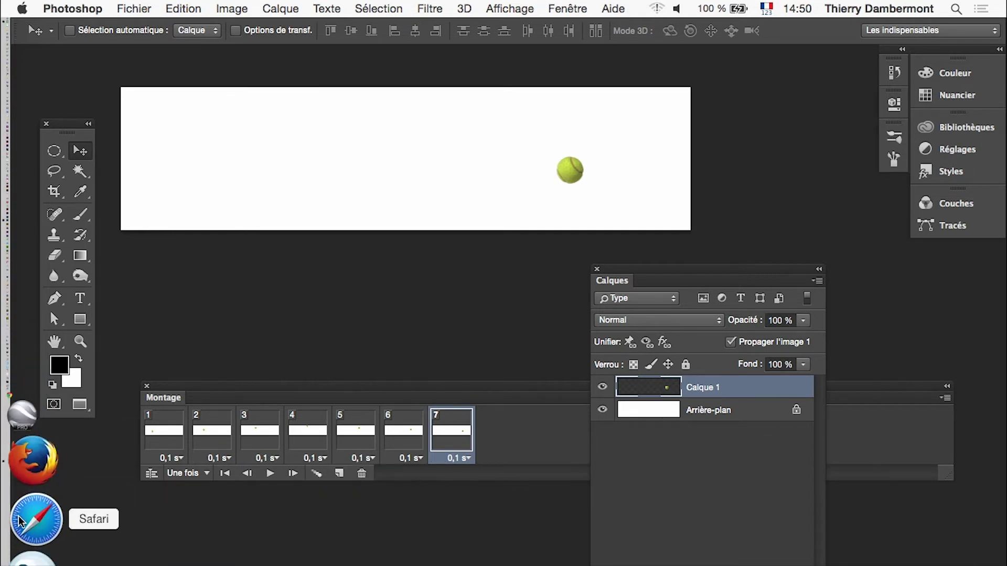
click(33, 517)
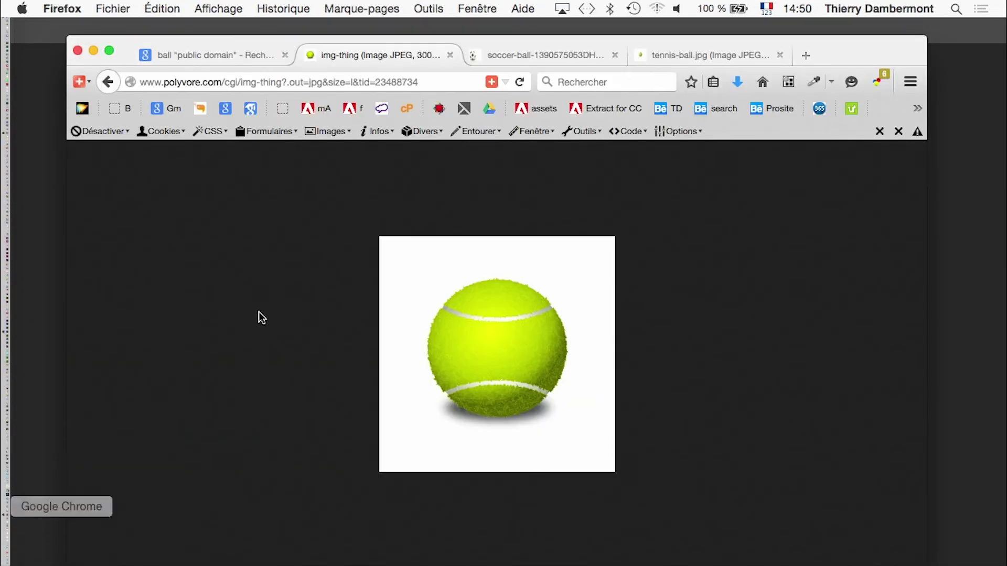
click(112, 9)
click(147, 42)
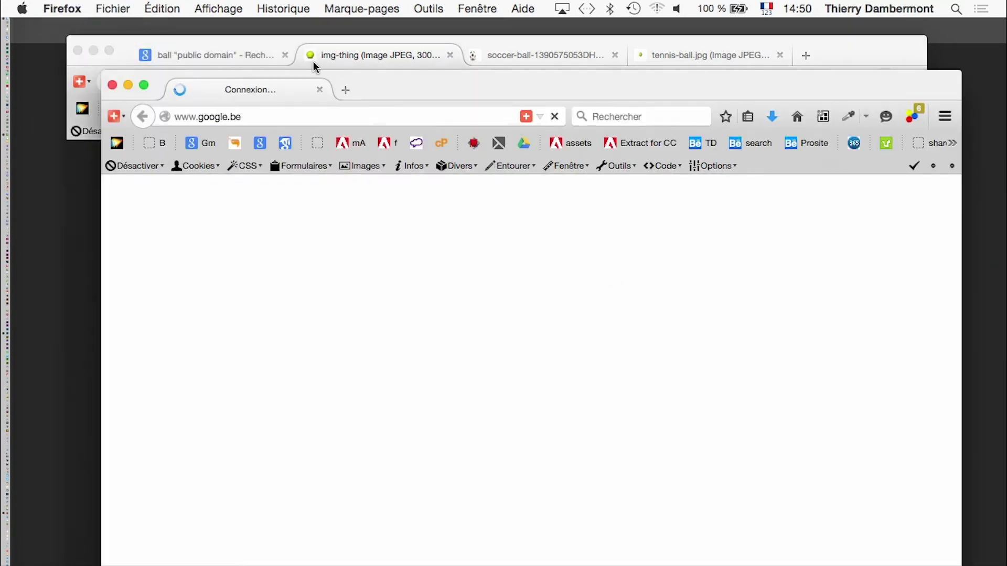
Reposition and widen the new Firefox window, and open the Google search page in it.
drag(451, 88, 383, 40)
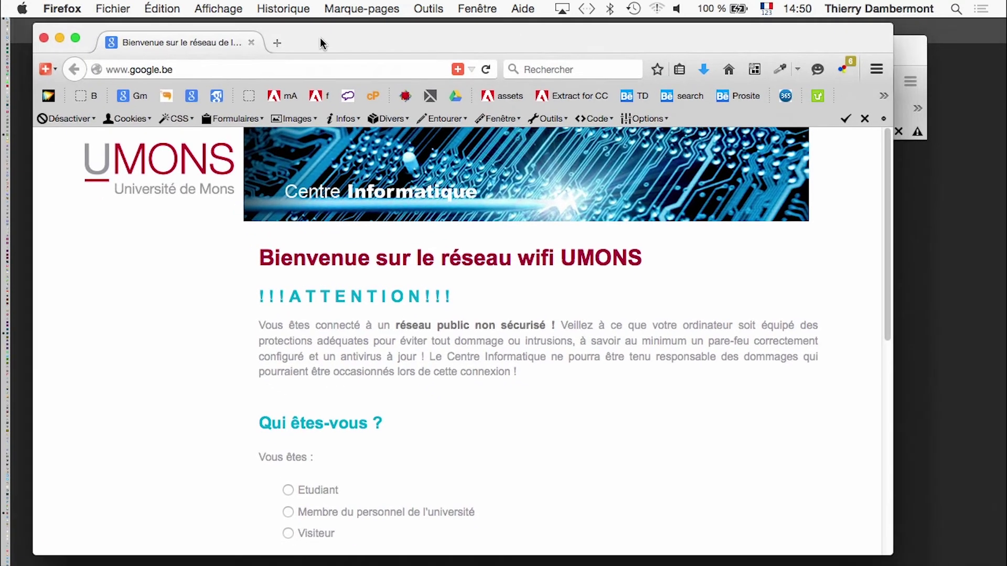
drag(893, 557, 954, 565)
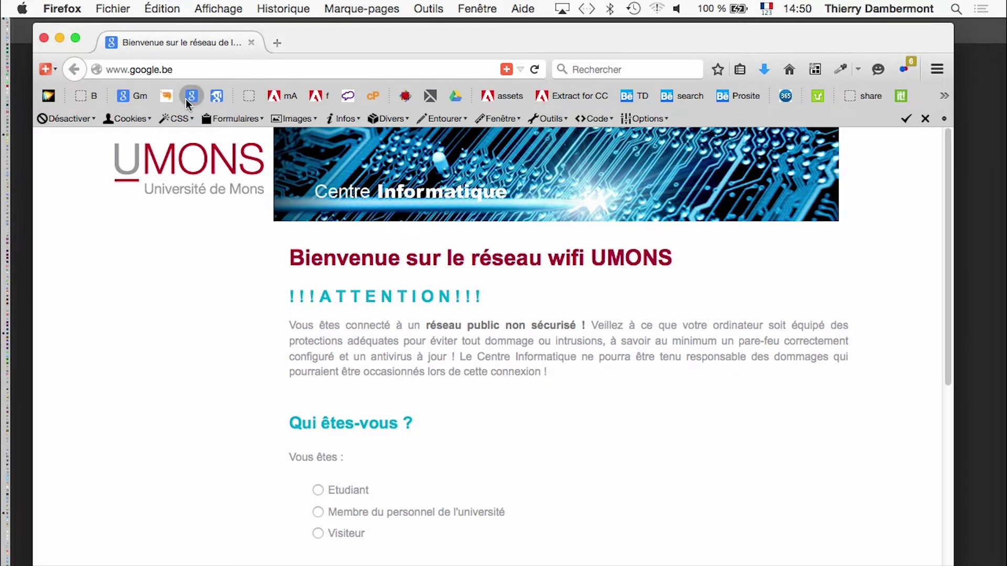
click(192, 96)
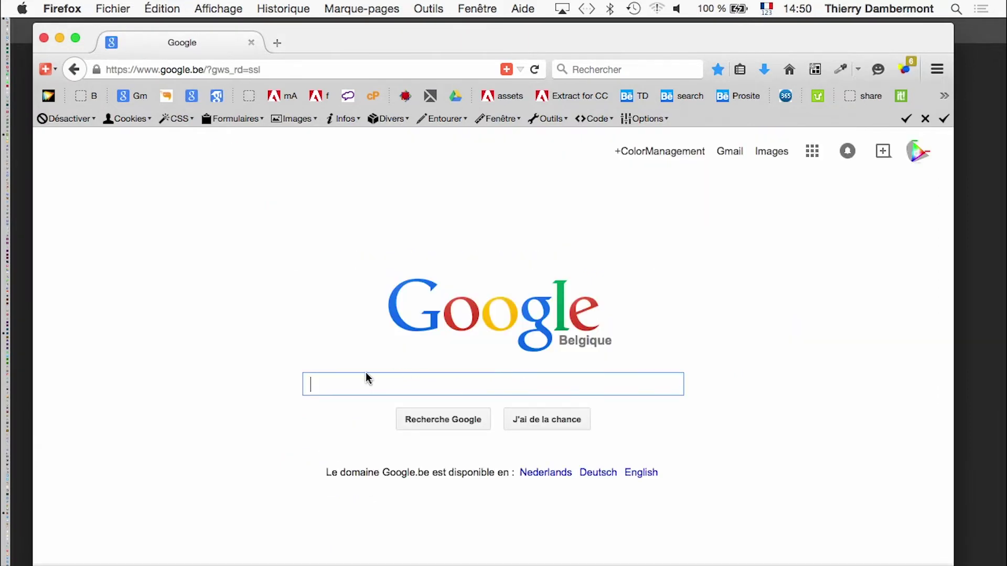
Search Google for "toon boom".
text(toon bo)
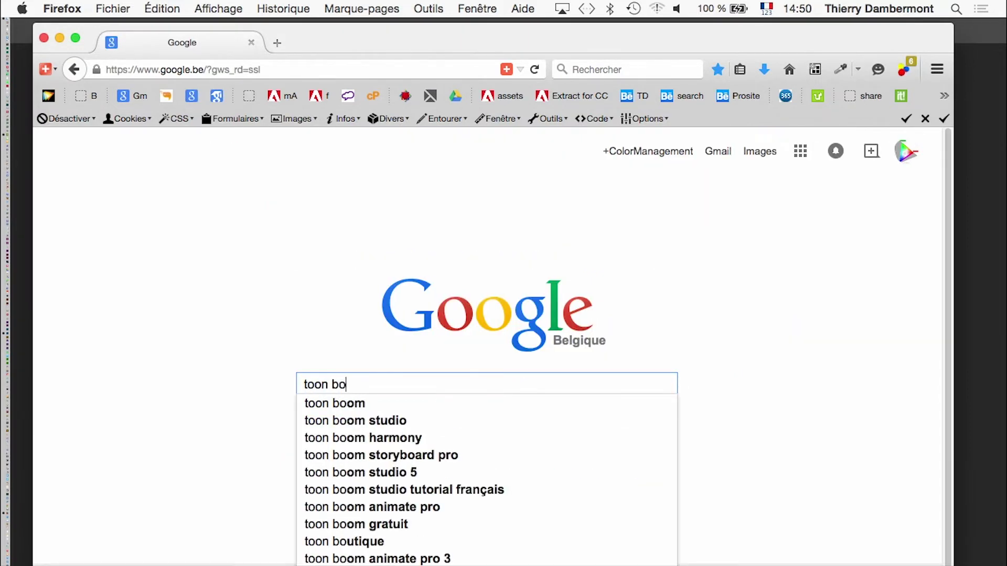
text(on)
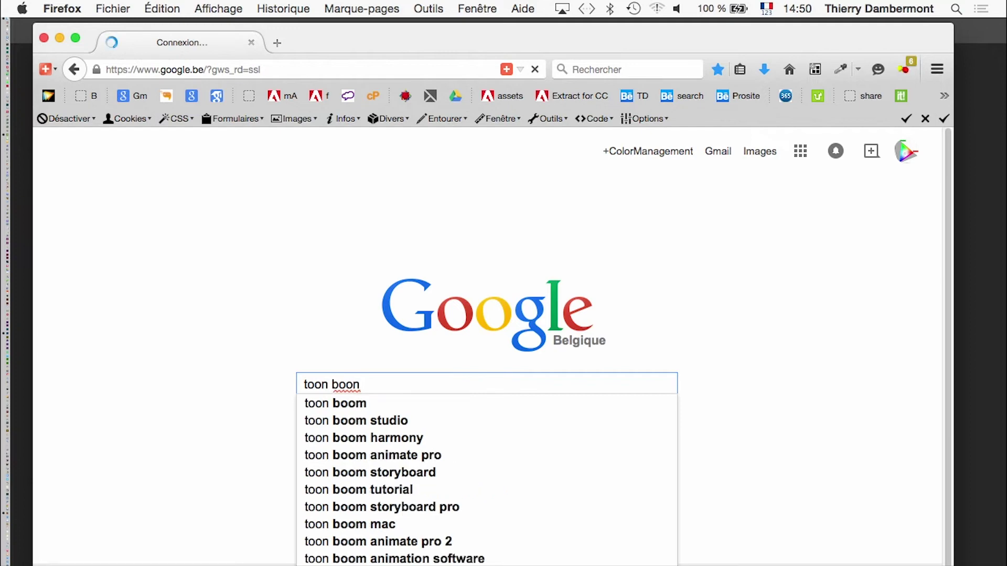
key(BackSpace)
text(m)
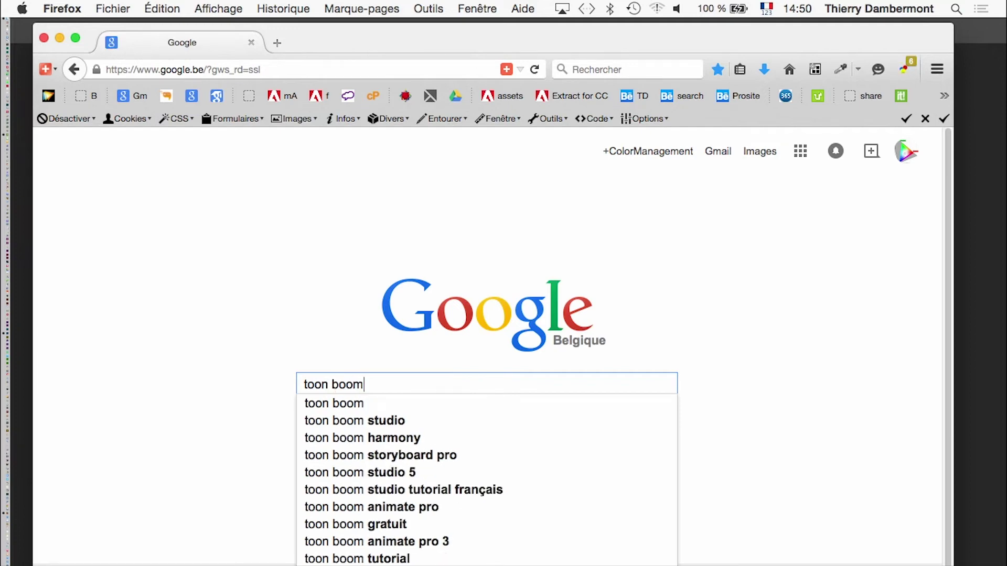
key(Return)
Open the Toon Boom Animation result in a new tab and look through its home page.
super+click(208, 271)
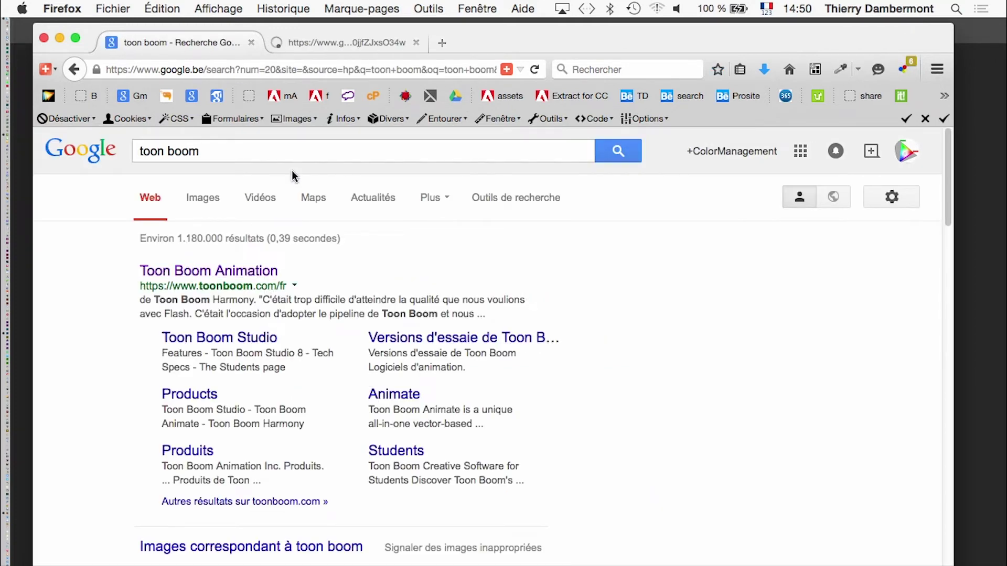
click(327, 42)
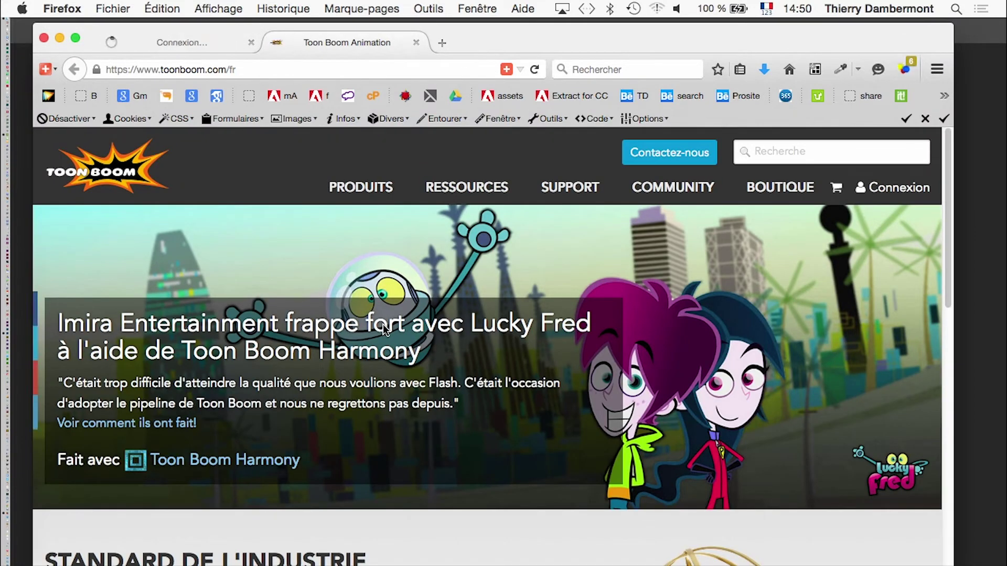
scroll(383, 324, down, 15)
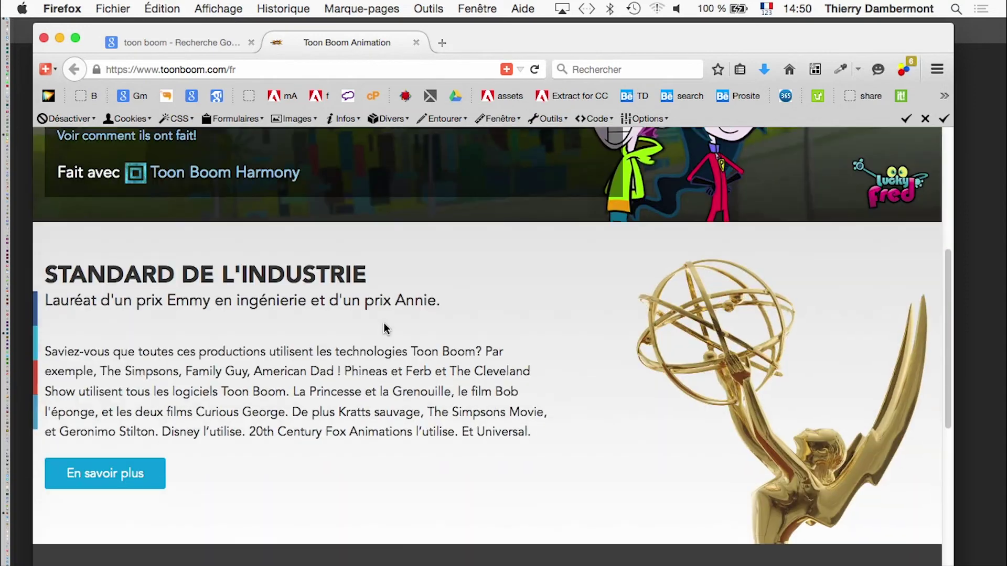
scroll(382, 322, down, 1)
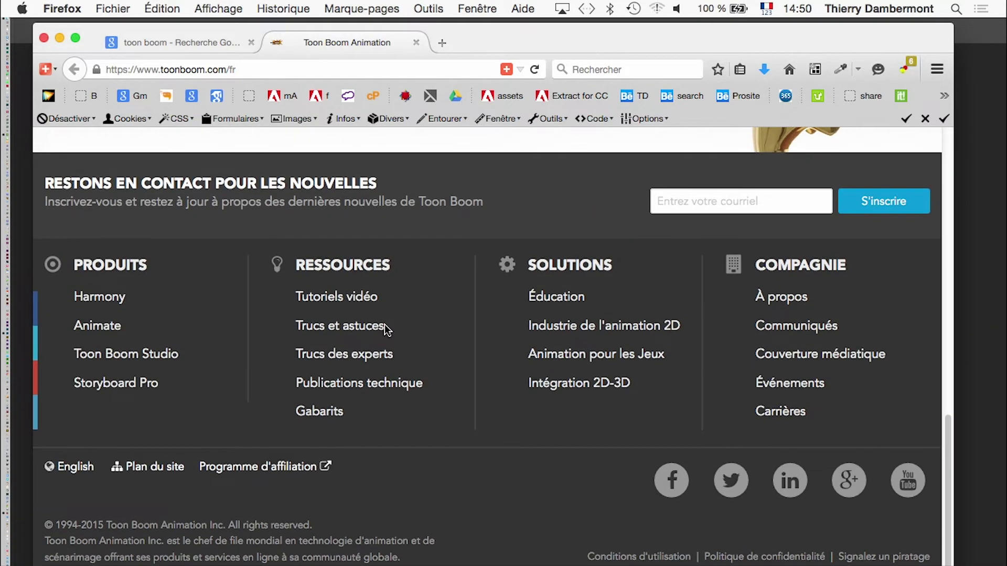
scroll(386, 329, up, 1)
scroll(386, 329, up, 15)
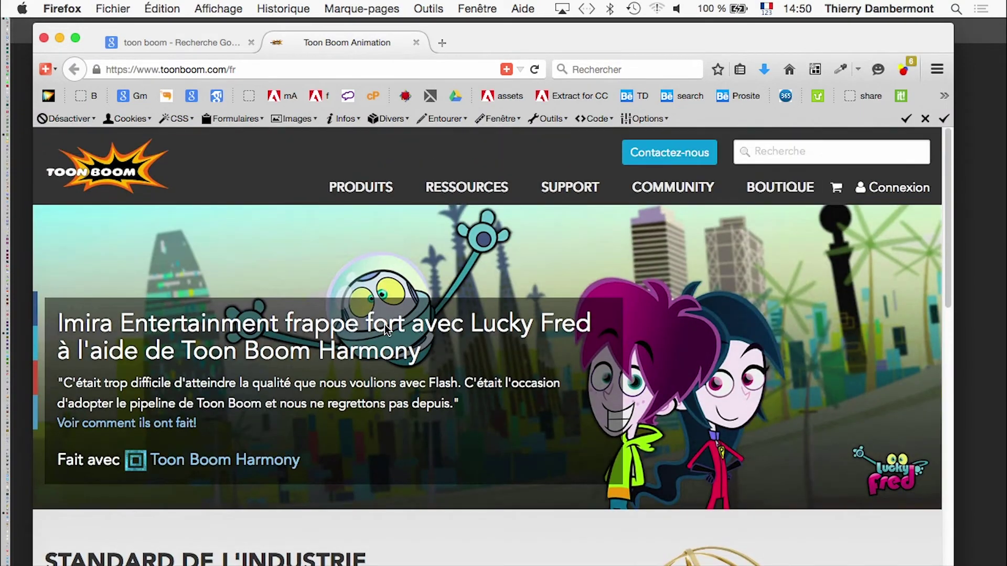
Return to the Google results and search for "tv paint".
click(167, 44)
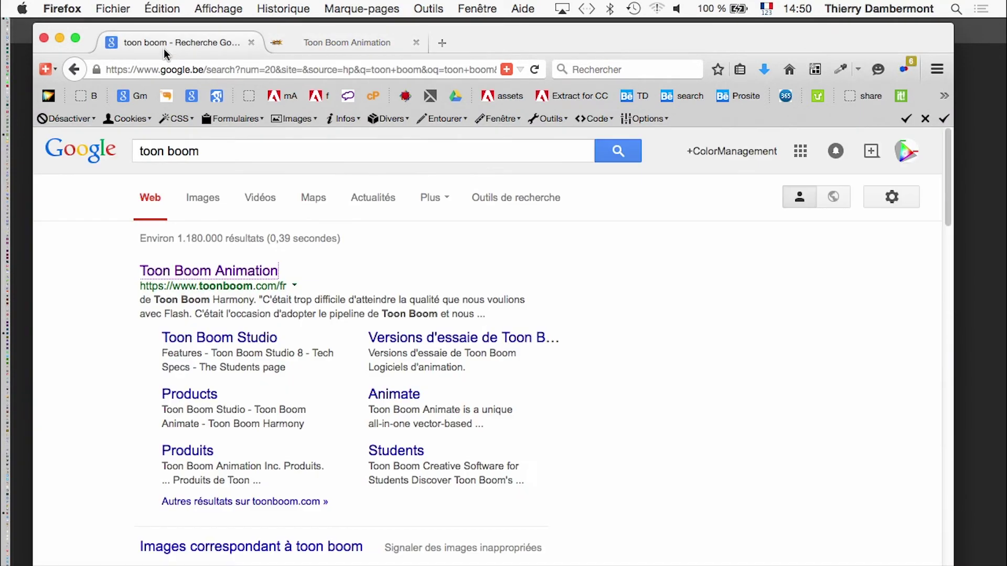
triple_click(219, 155)
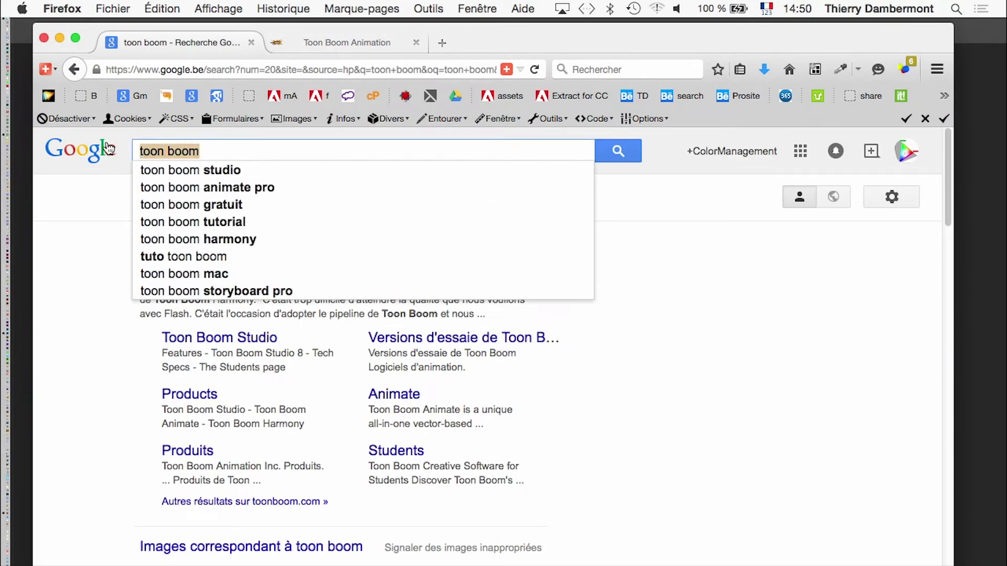
text(tv paint)
key(Return)
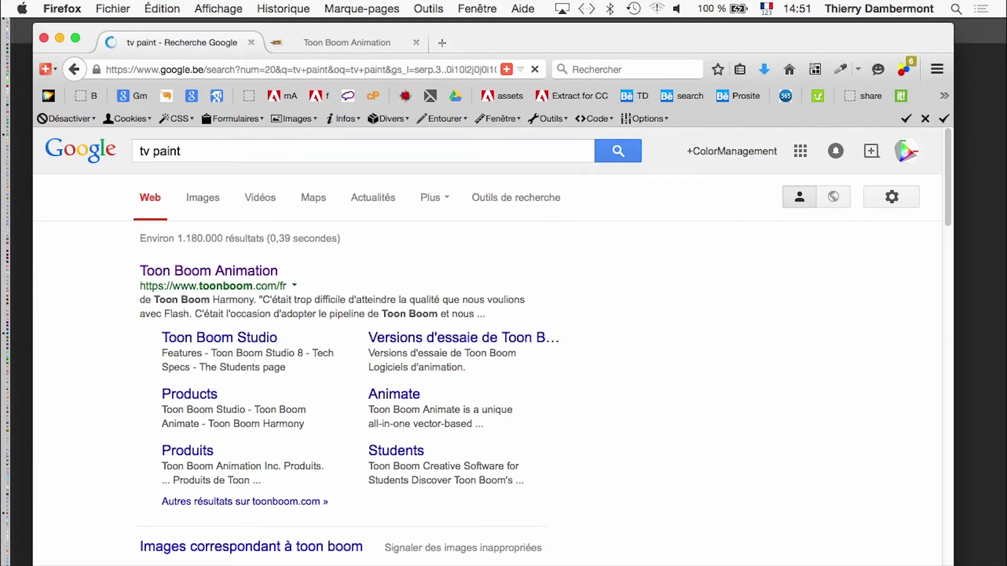
Open the TVPaint site from the results and look through its home page.
click(252, 323)
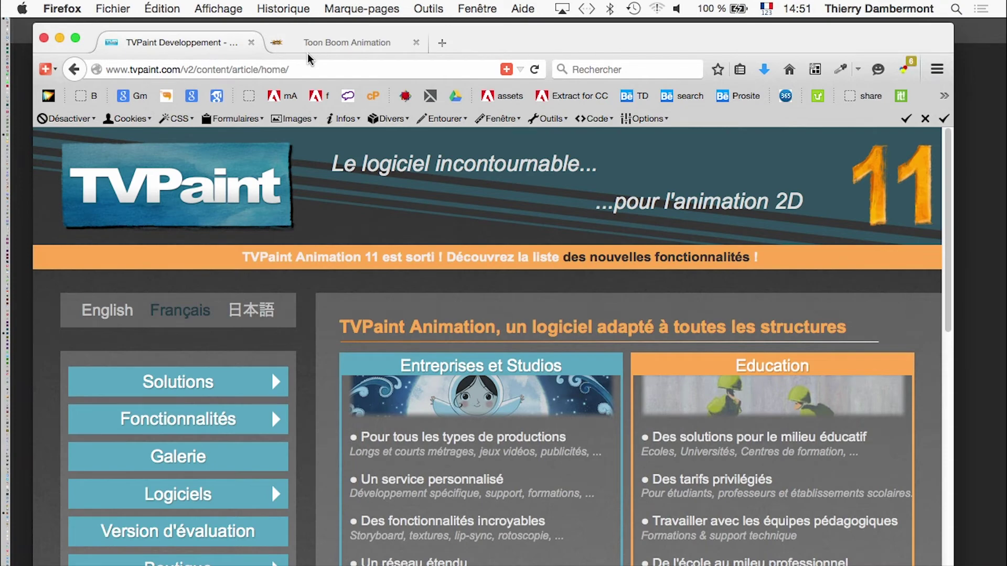
scroll(645, 321, down, 2)
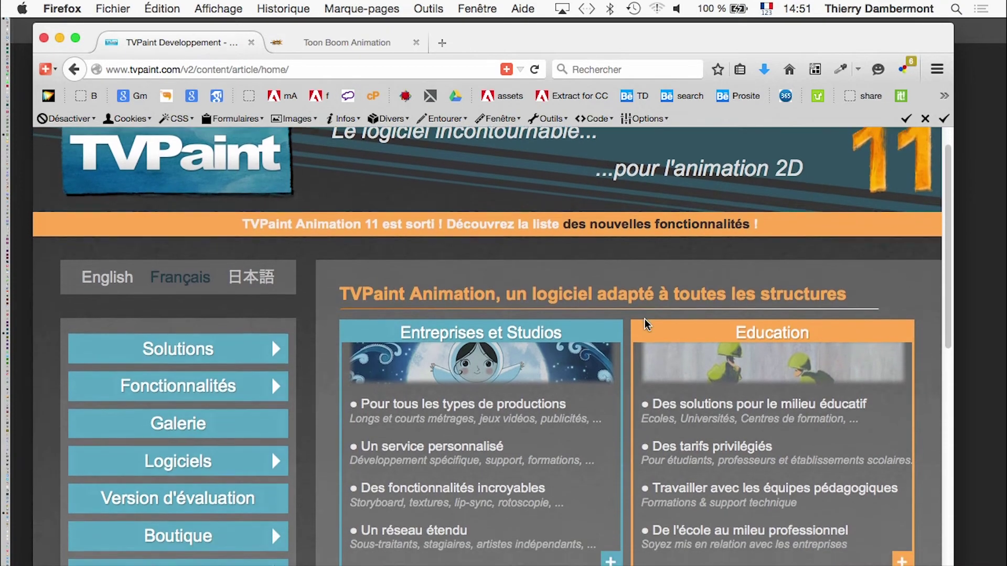
scroll(646, 321, down, 10)
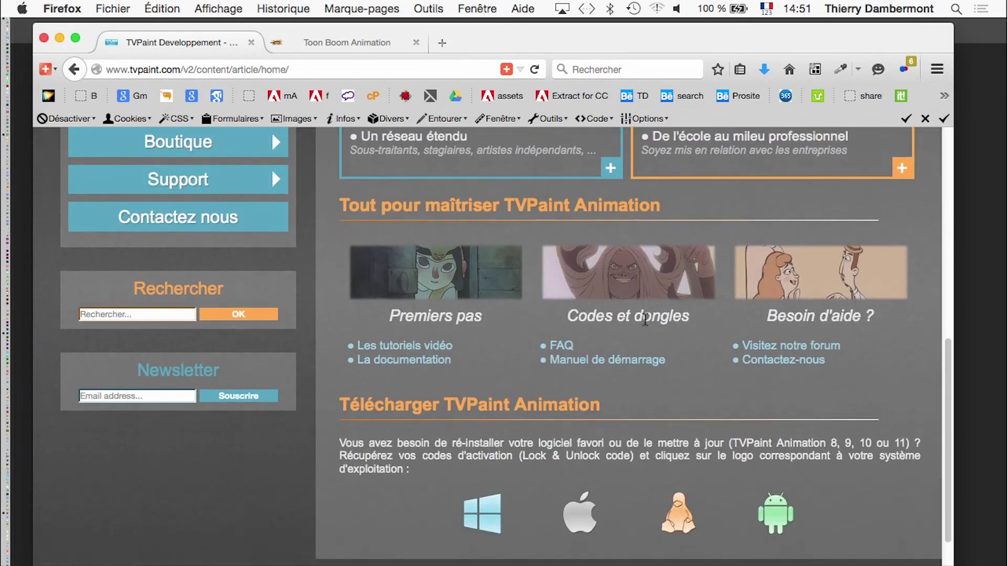
Go back to the Toon Boom site, open its Boutique and examine the prices in the software list.
click(345, 42)
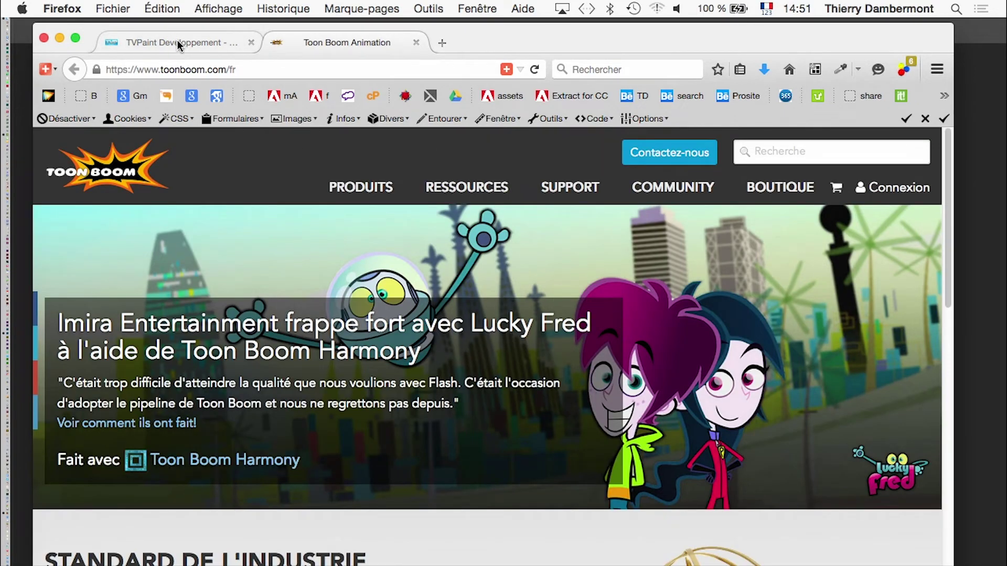
click(781, 190)
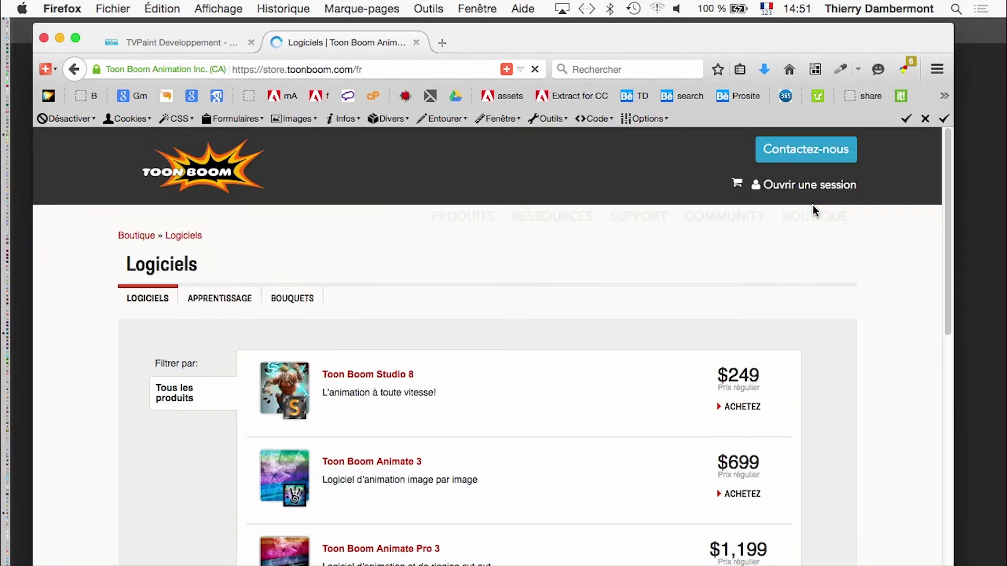
scroll(811, 239, down, 2)
scroll(811, 244, down, 3)
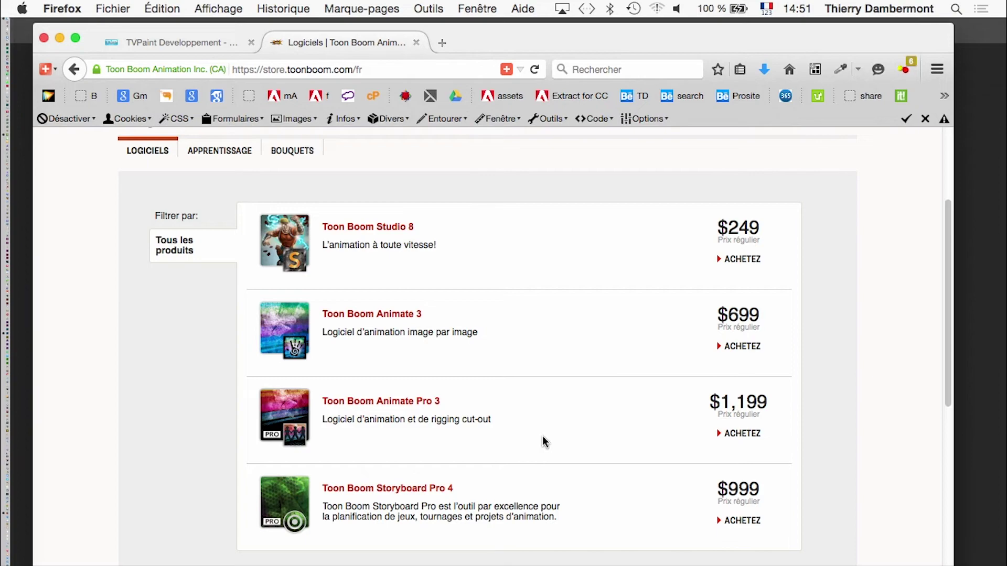
Return to the TVPaint site and open the Studio page of its Boutique.
click(210, 44)
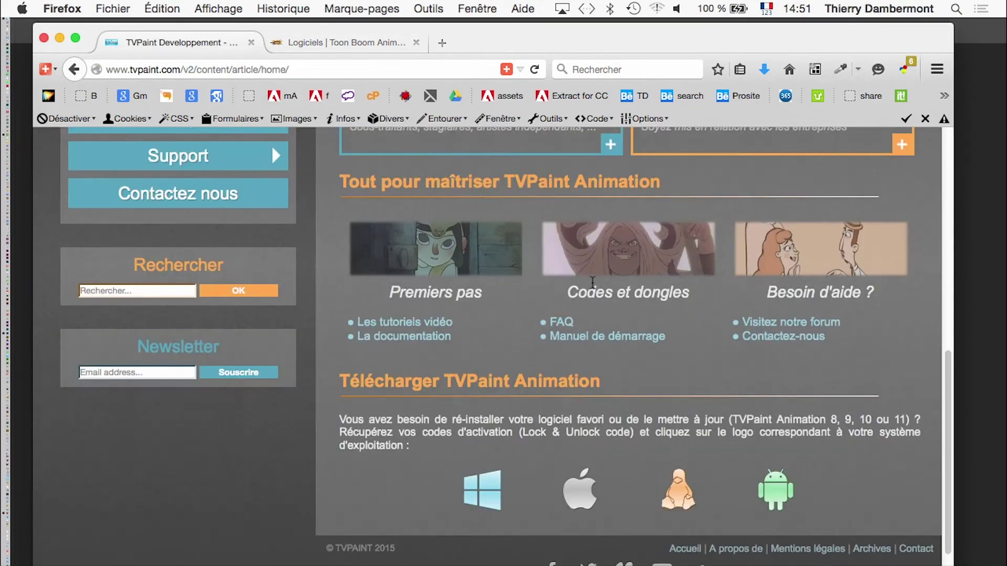
scroll(604, 284, up, 5)
scroll(604, 284, up, 3)
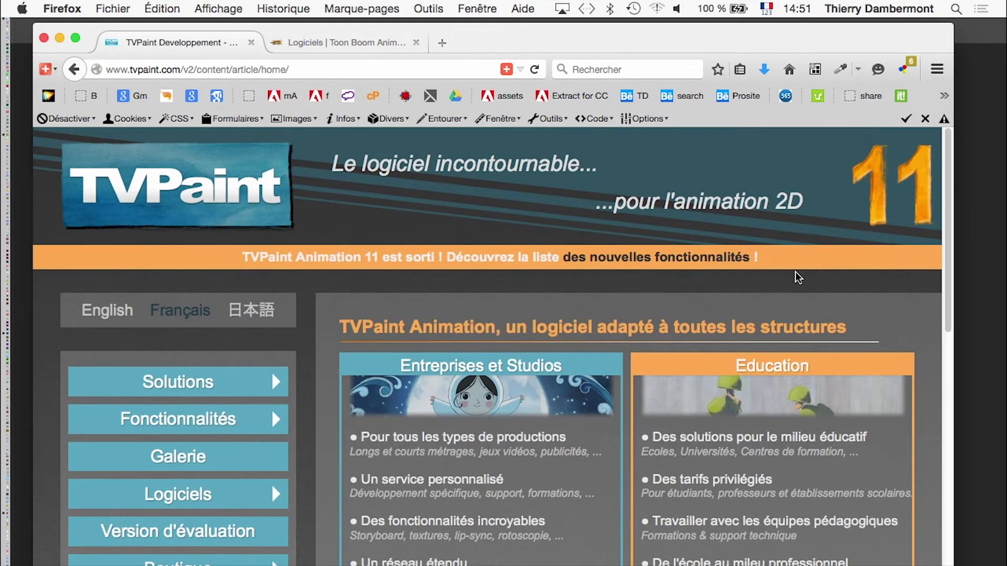
scroll(798, 279, down, 1)
scroll(797, 279, down, 5)
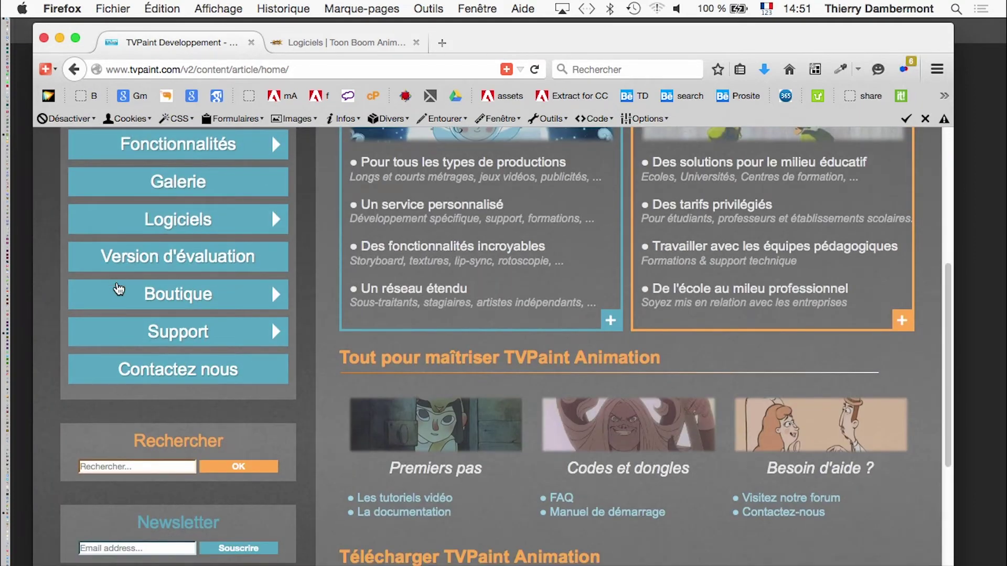
click(159, 304)
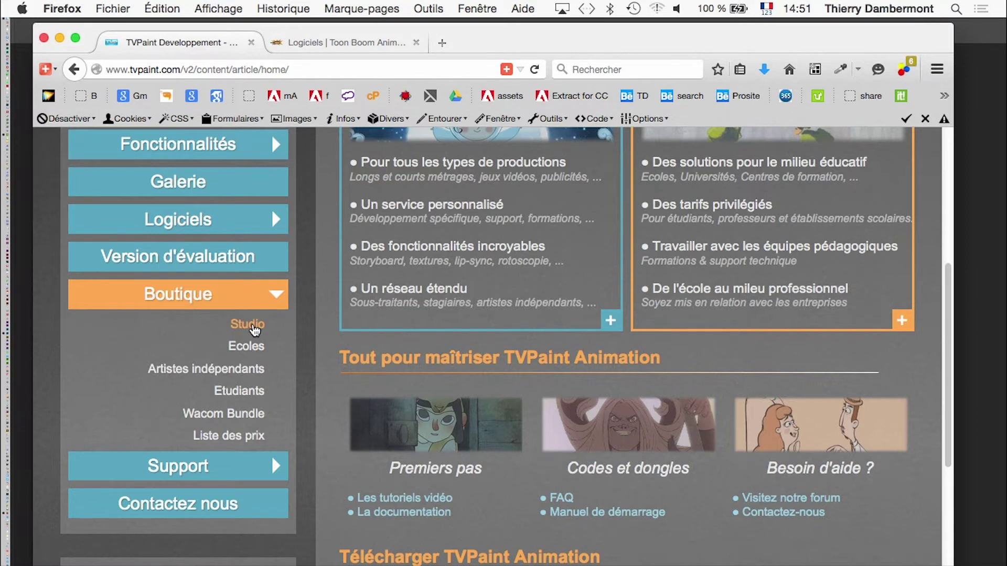
click(254, 328)
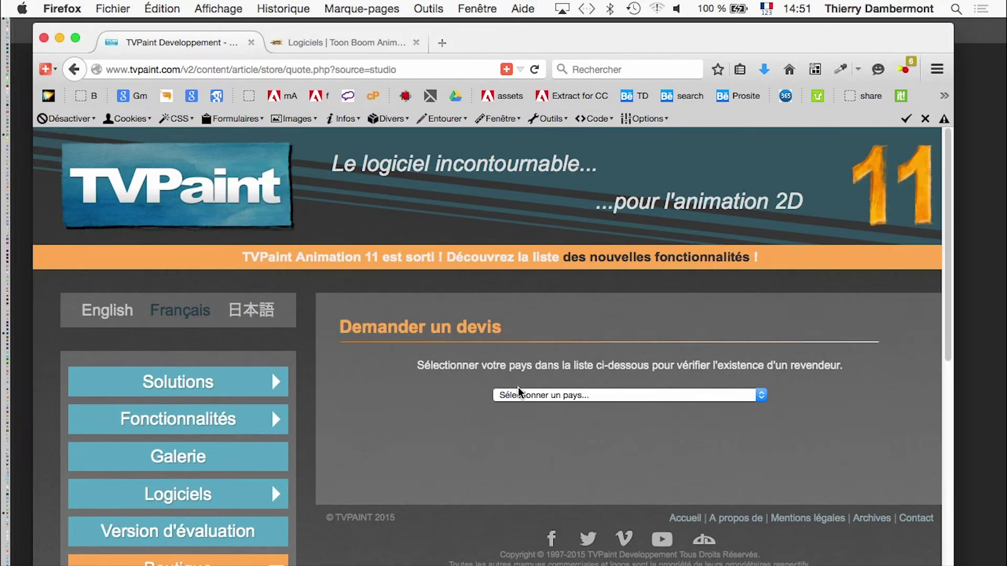
Choose Belgique as the country for the TVPaint quote request and look through the form.
click(520, 395)
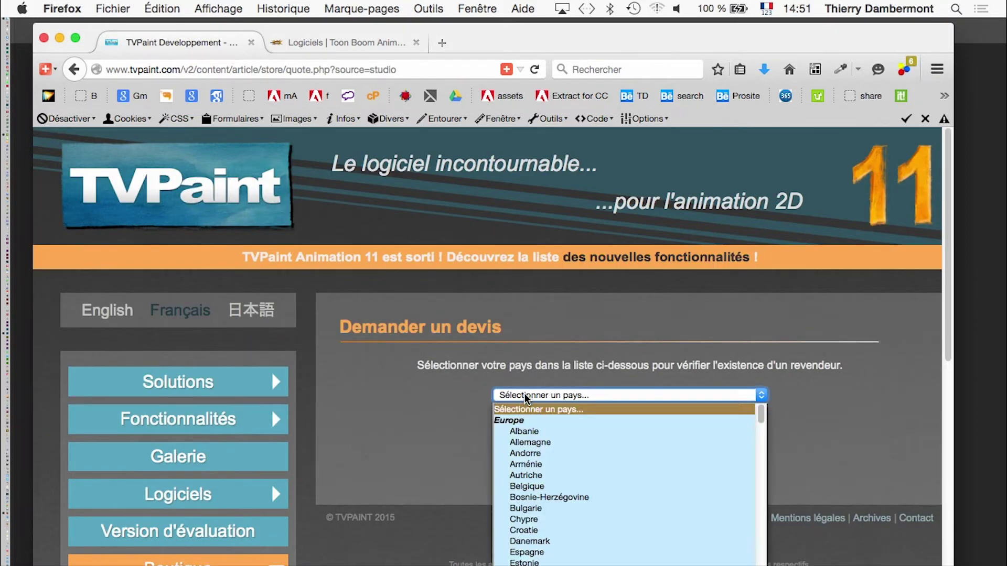
click(559, 488)
scroll(561, 493, down, 5)
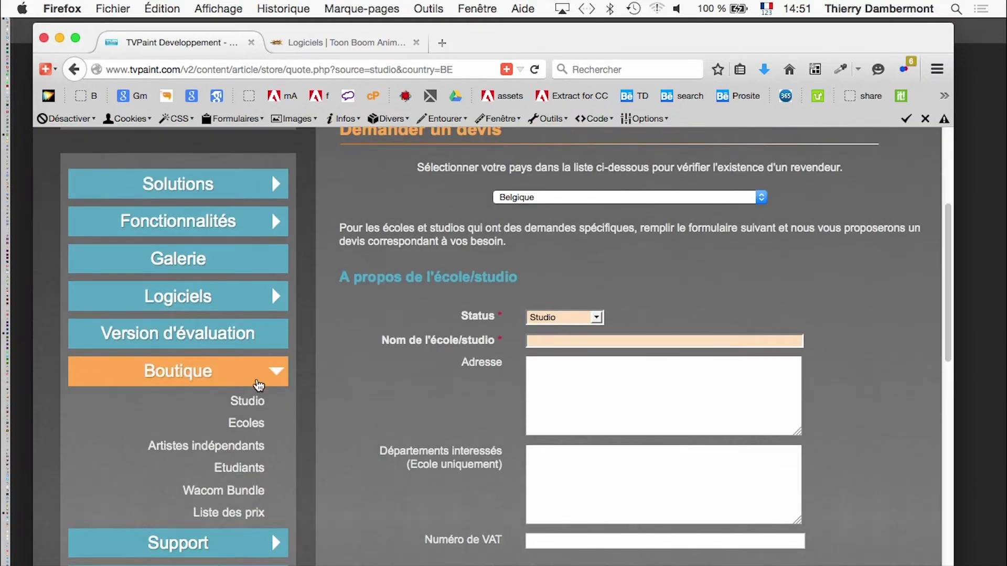
scroll(213, 455, down, 10)
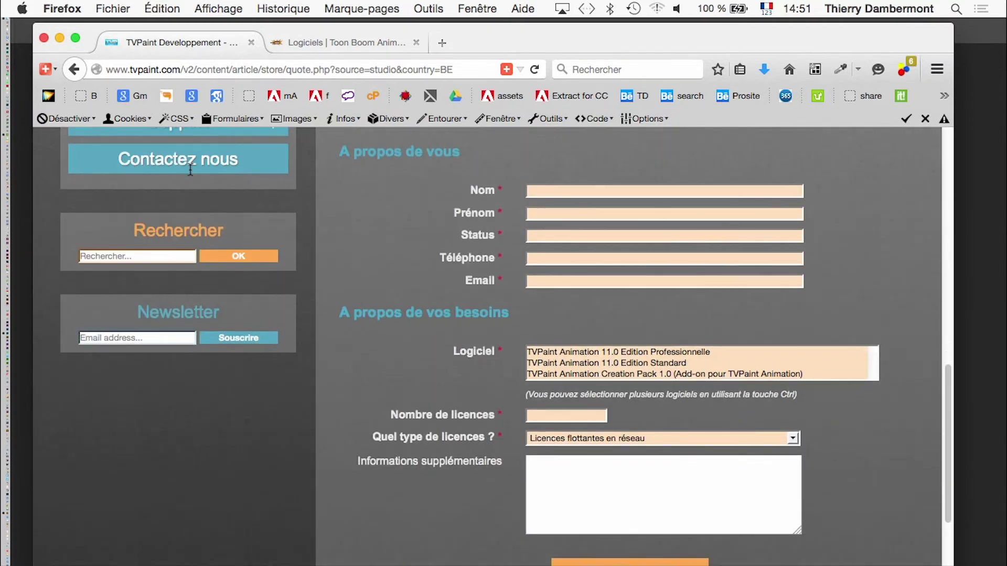
Minimise the animation software window, switch from Firefox back to Photoshop and play the ball animation.
click(59, 38)
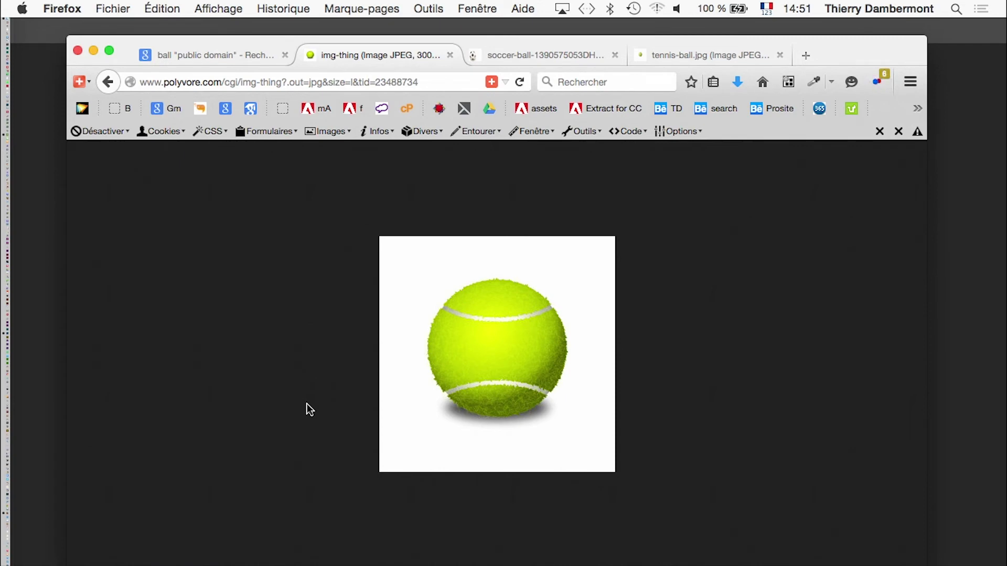
key(super+Tab)
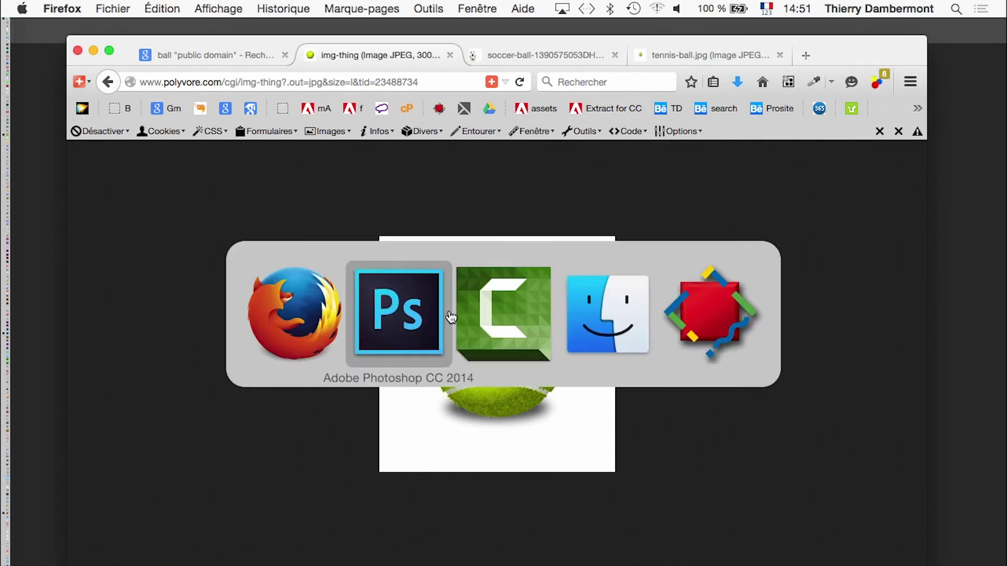
click(386, 341)
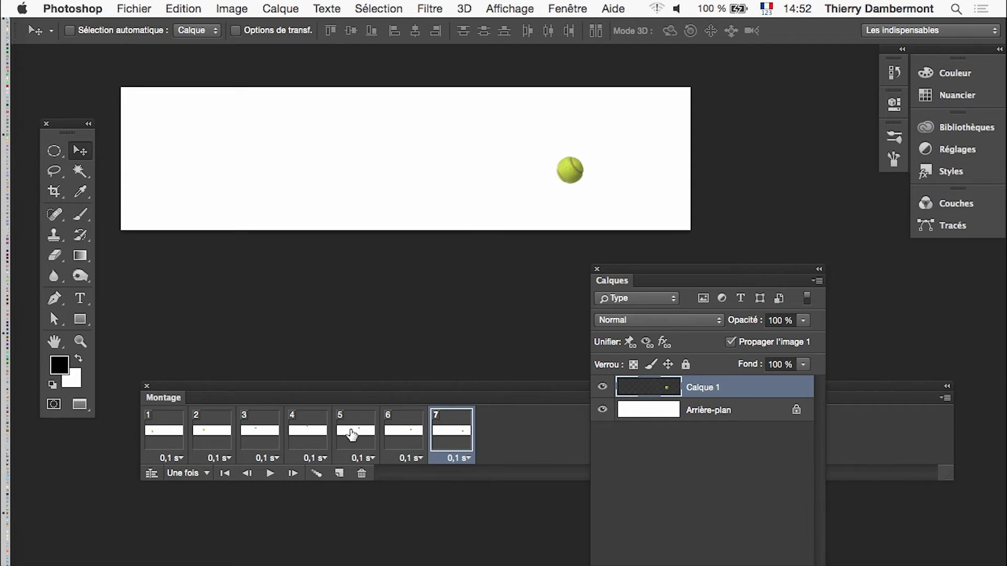
click(269, 474)
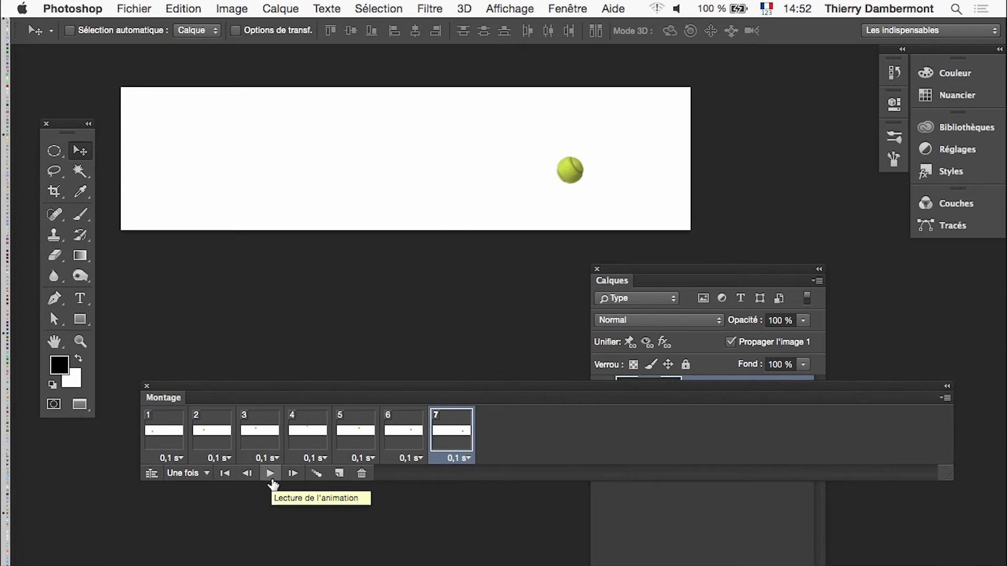
click(271, 480)
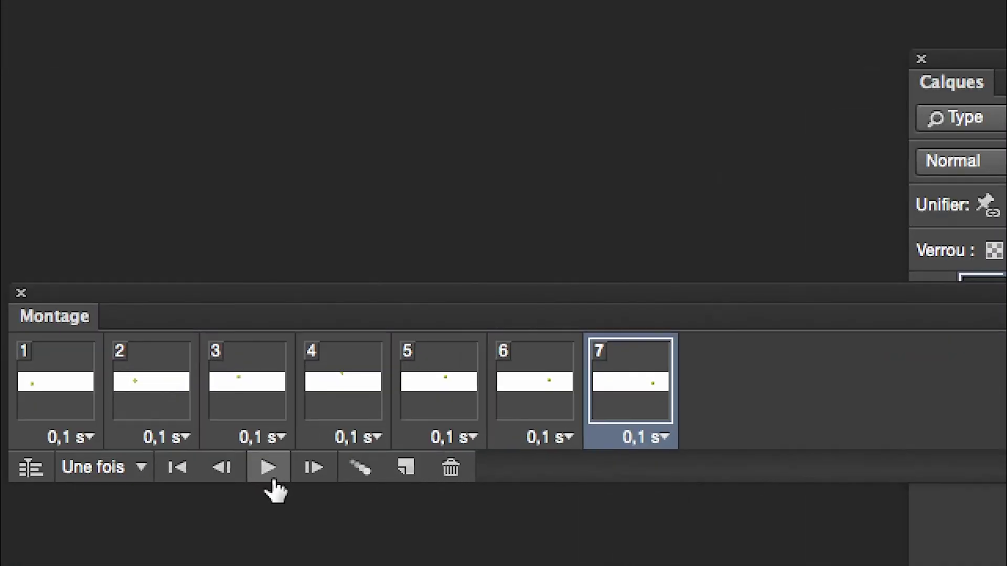
Copy frames 1 to 7 of the animation and paste the copies after the selection.
shift+click(202, 462)
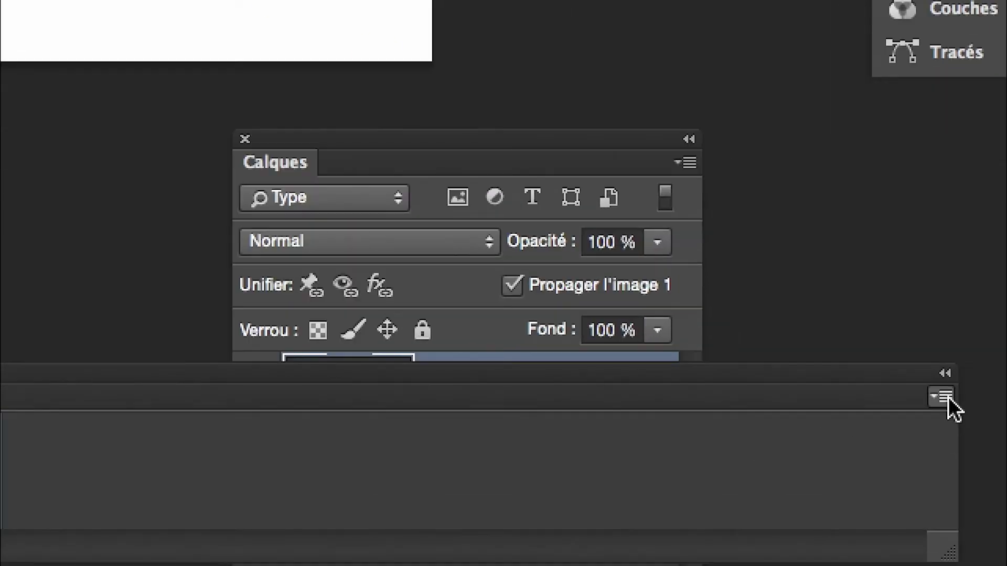
click(945, 399)
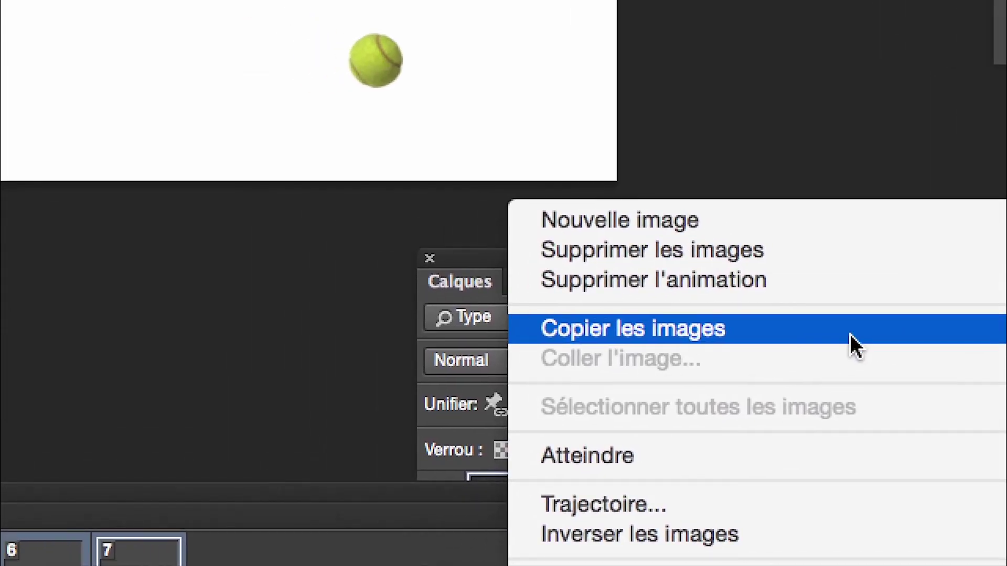
click(851, 334)
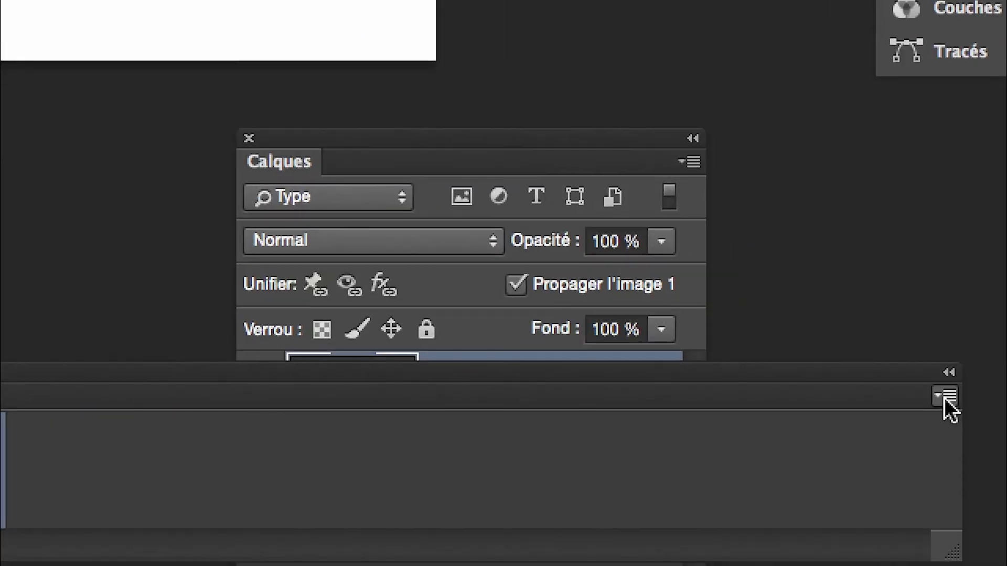
click(948, 397)
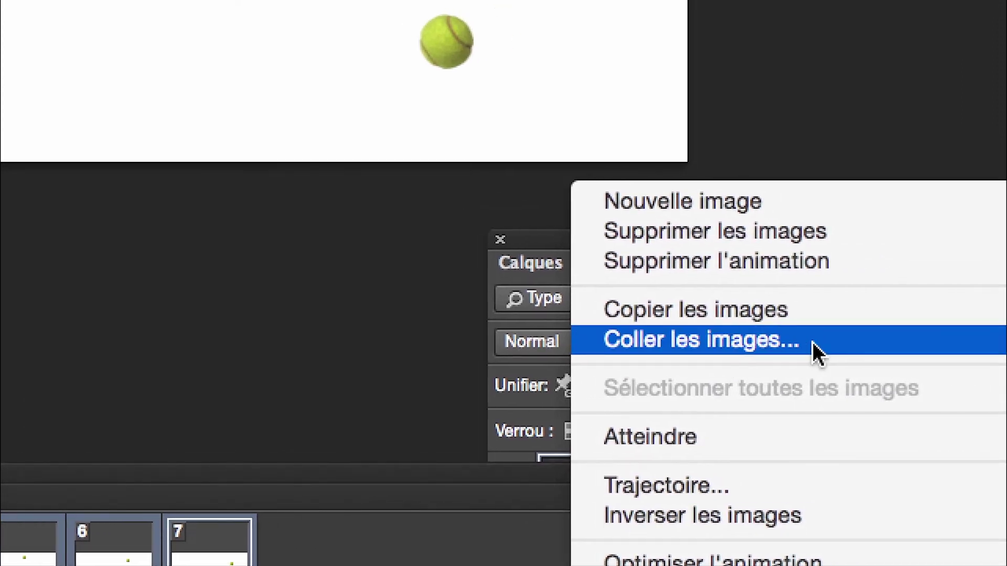
click(818, 354)
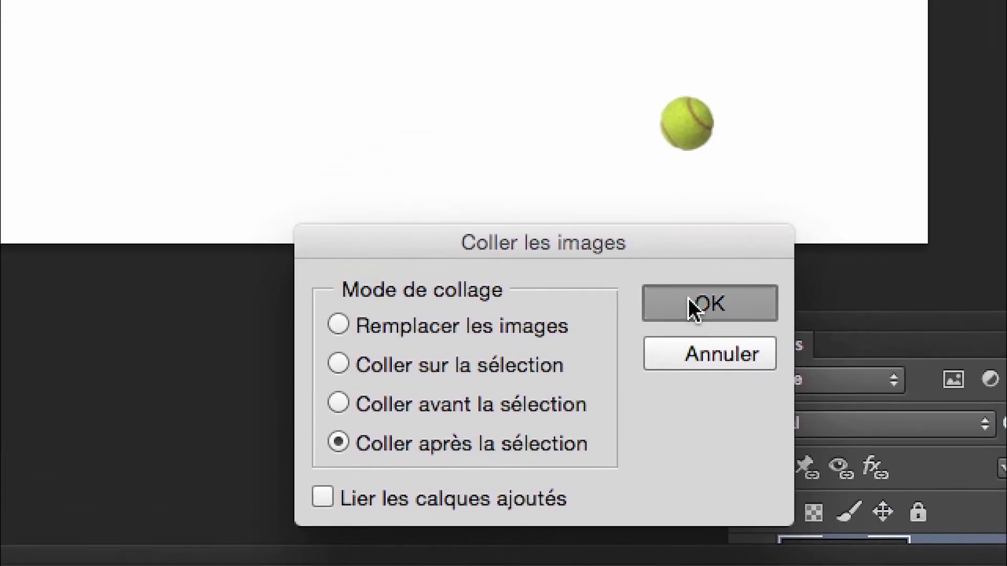
click(849, 205)
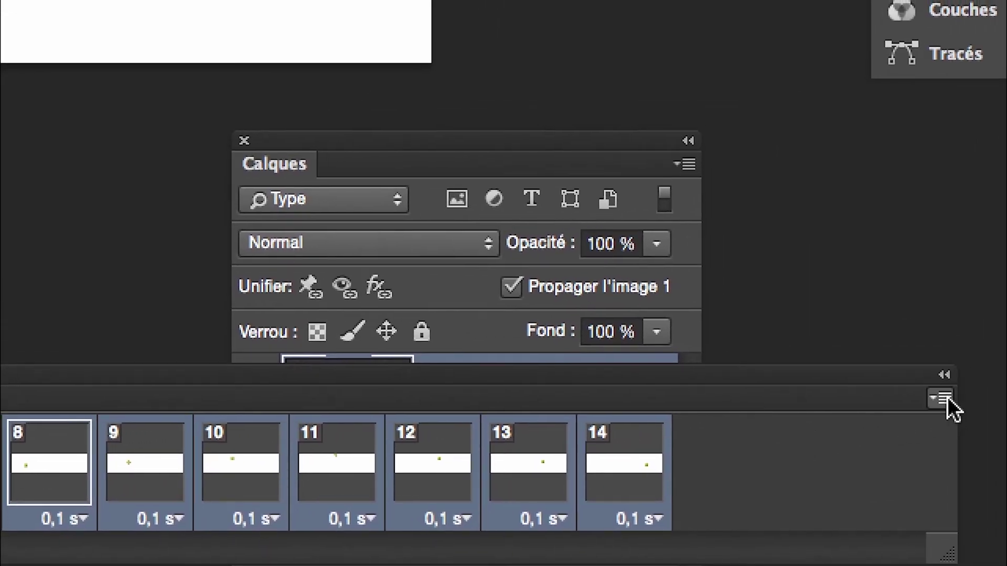
Reverse the order of the pasted frames 8 to 14 and play the animation.
click(946, 398)
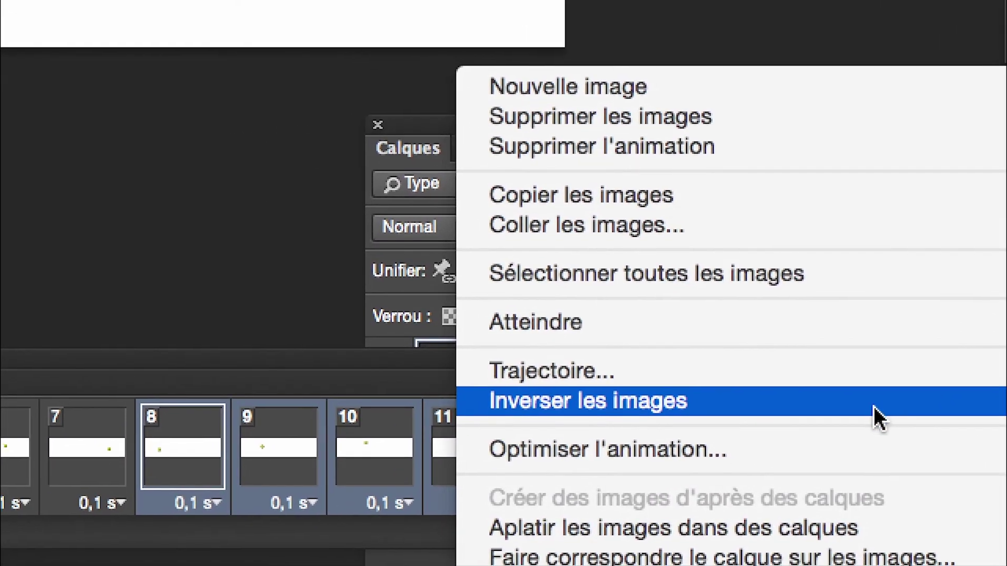
click(874, 407)
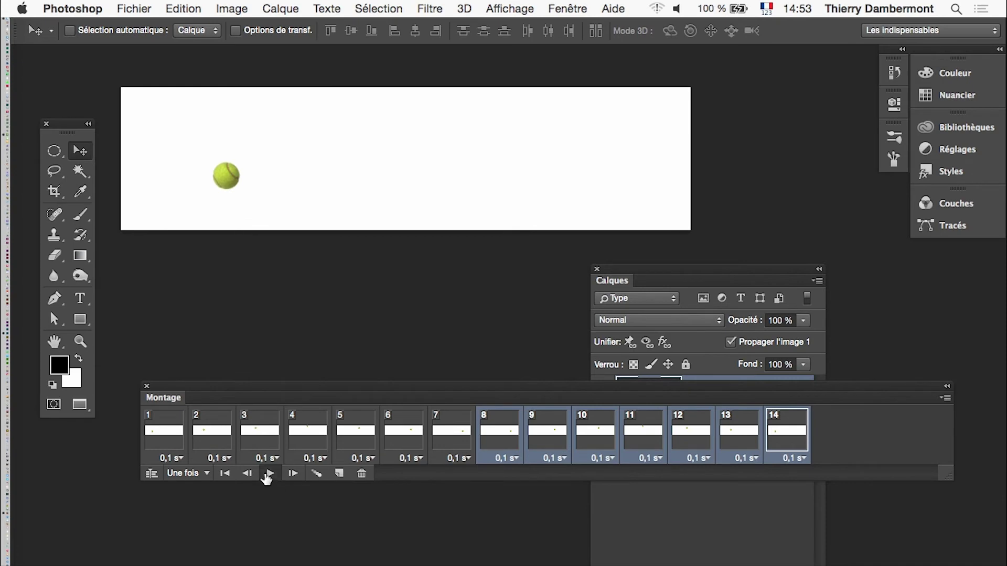
click(270, 474)
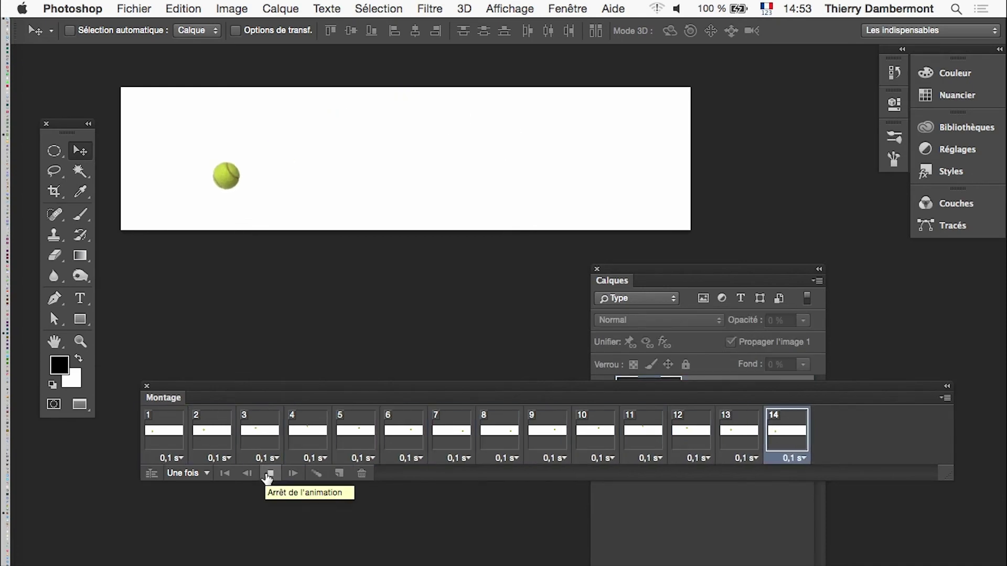
click(269, 474)
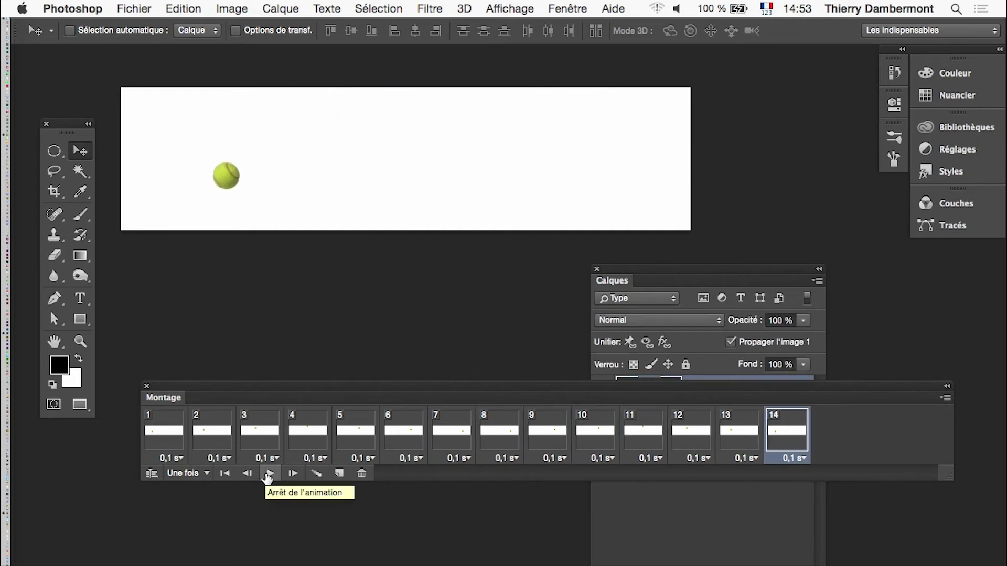
click(269, 474)
click(269, 474)
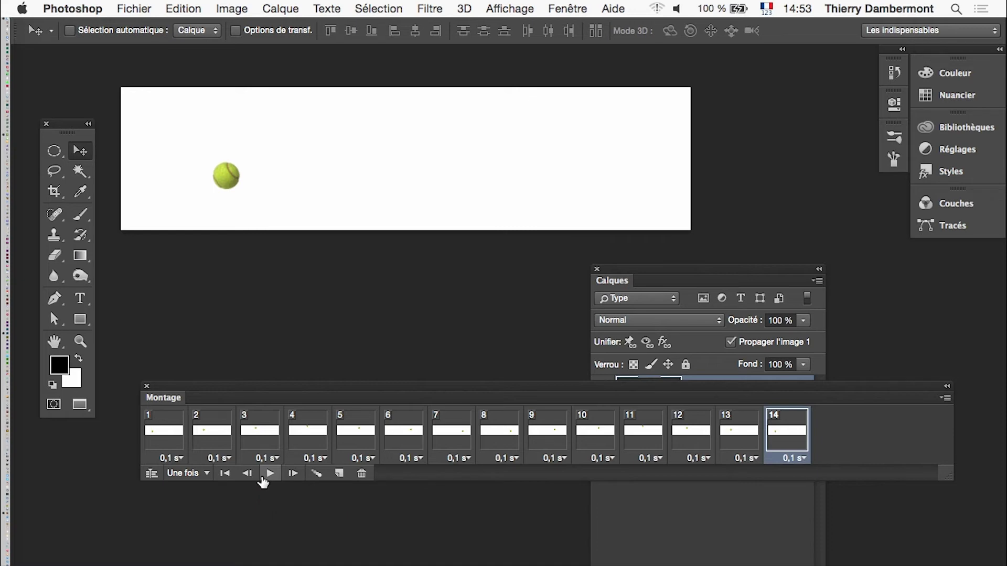
Rearrange the Montage and Calques panels so all frames and layers are visible, and play the animation.
drag(647, 274, 773, 287)
drag(570, 393, 549, 271)
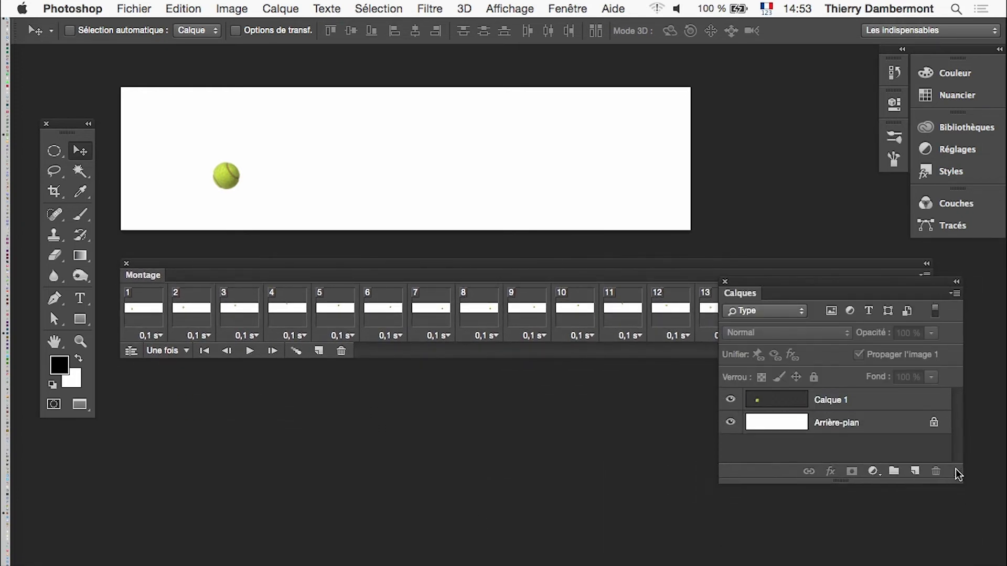
drag(798, 288, 791, 374)
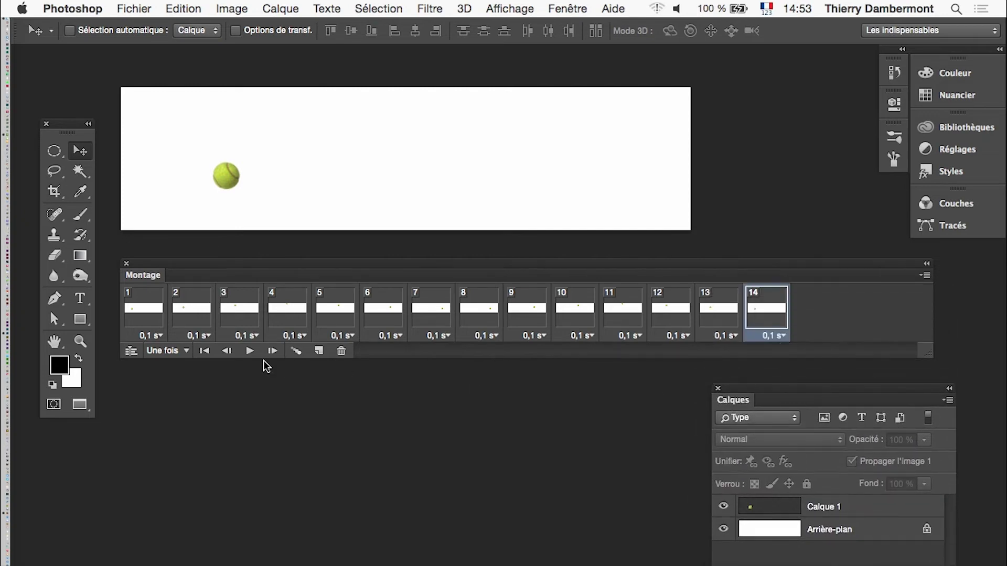
click(250, 351)
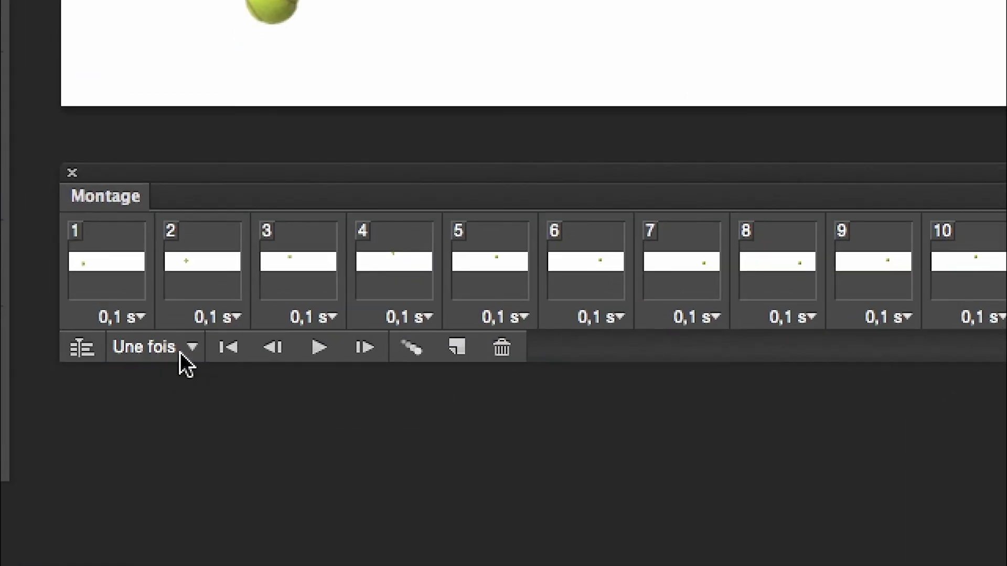
Set the animation's looping option to Toujours and resize the Montage panel to fit its 14 frames.
click(181, 353)
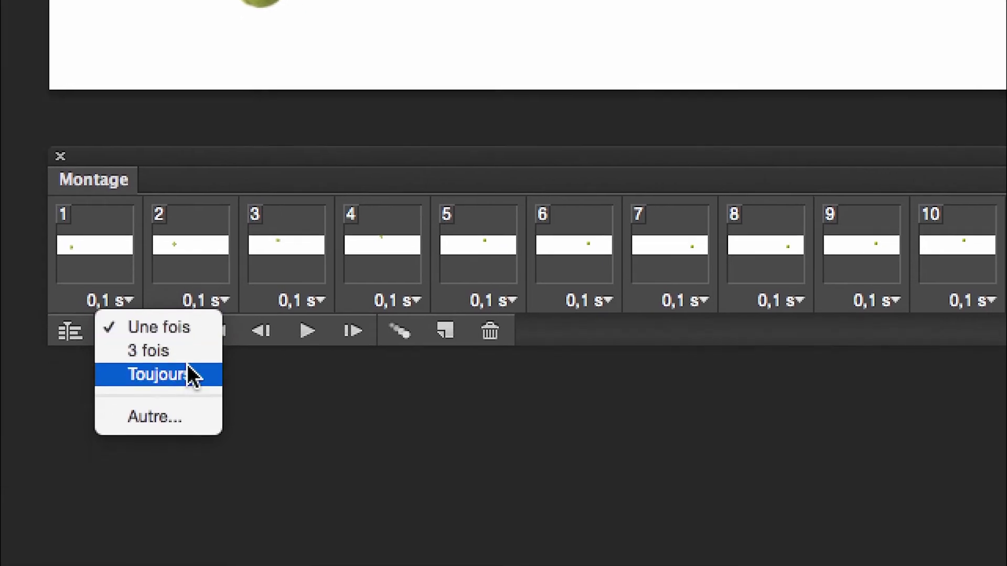
click(189, 395)
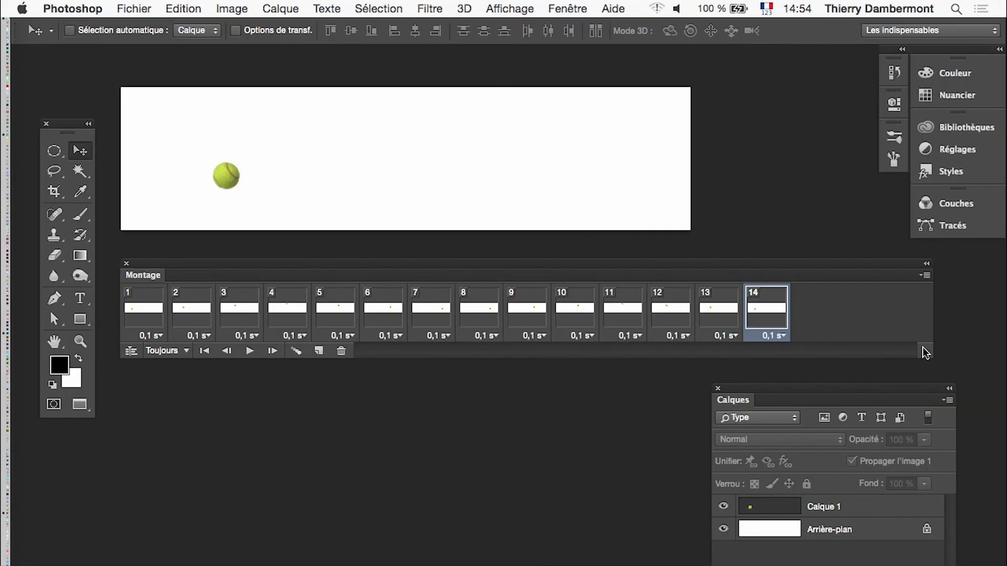
drag(924, 353, 974, 357)
click(968, 276)
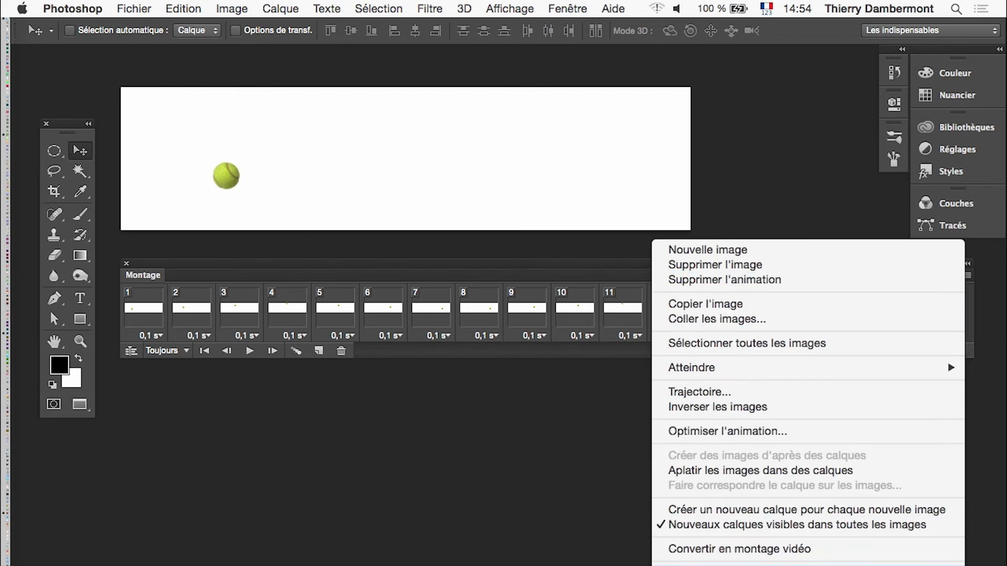
click(585, 264)
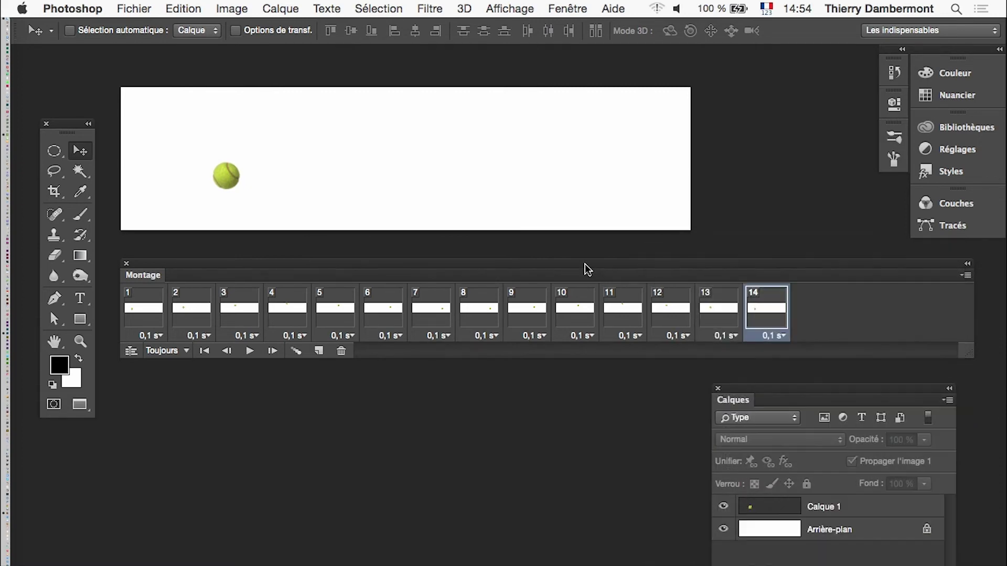
drag(968, 353, 868, 383)
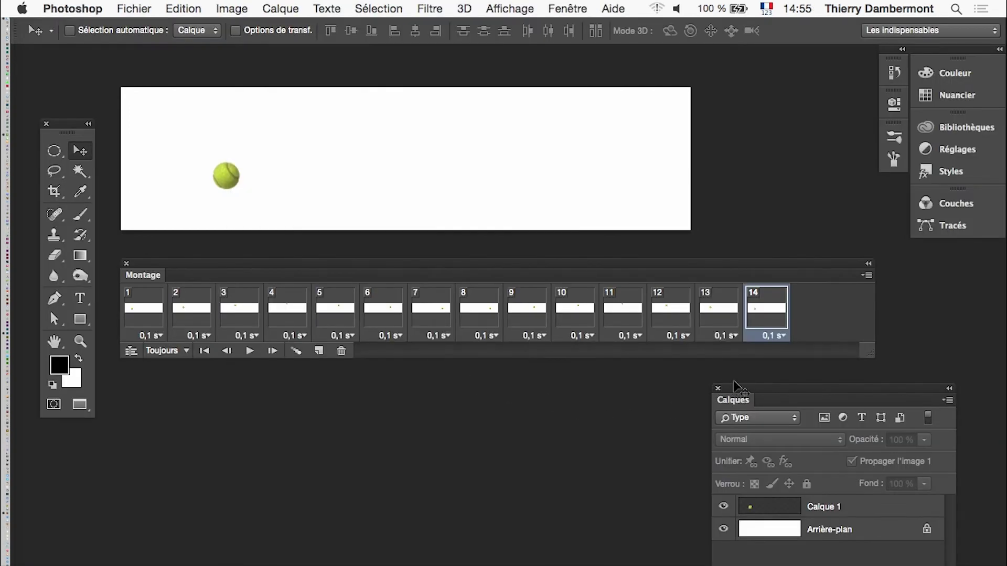
Select the ball layer Calque 1 and reposition the Calques and Montage panels away from each other.
drag(743, 394, 592, 66)
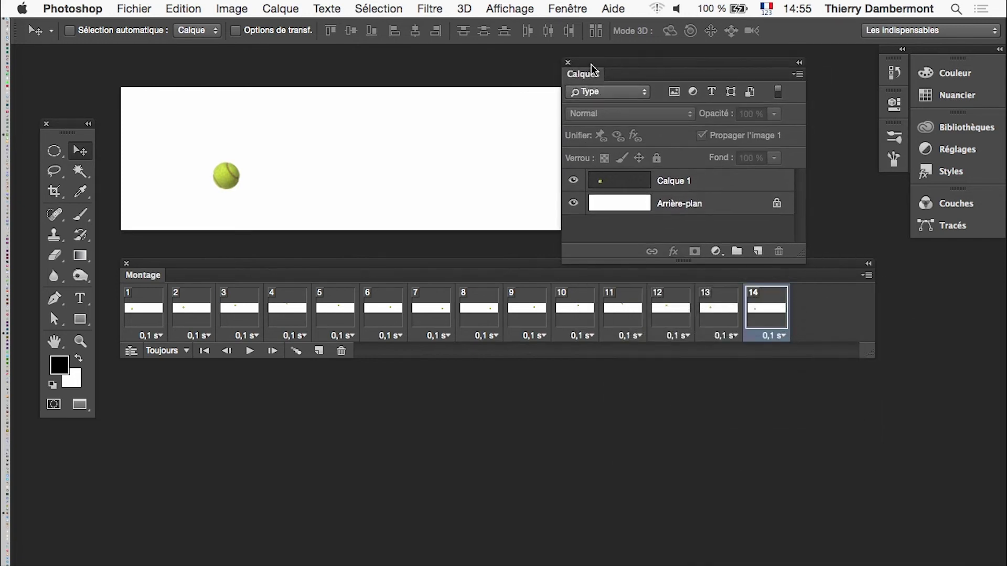
drag(800, 253, 806, 292)
click(632, 188)
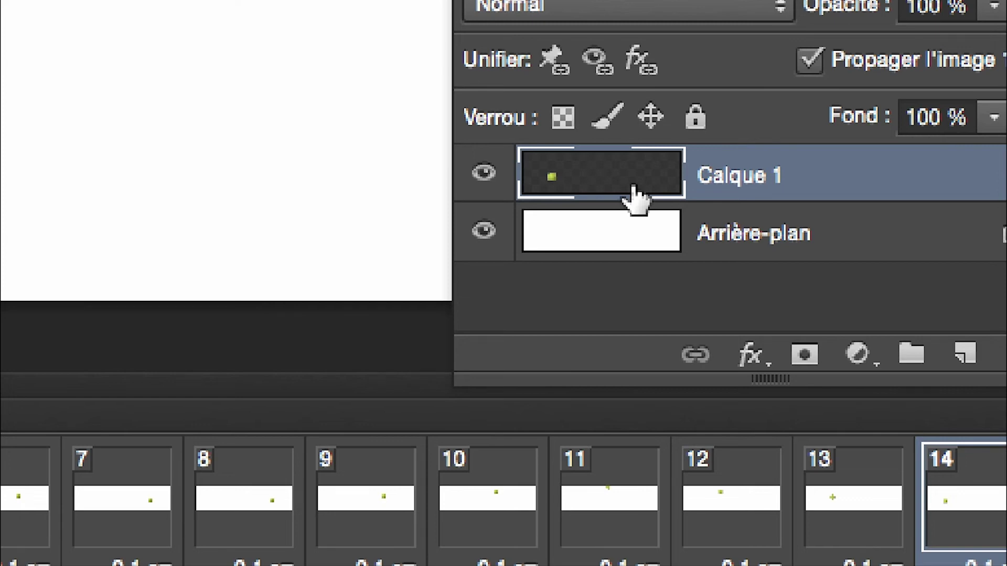
click(633, 188)
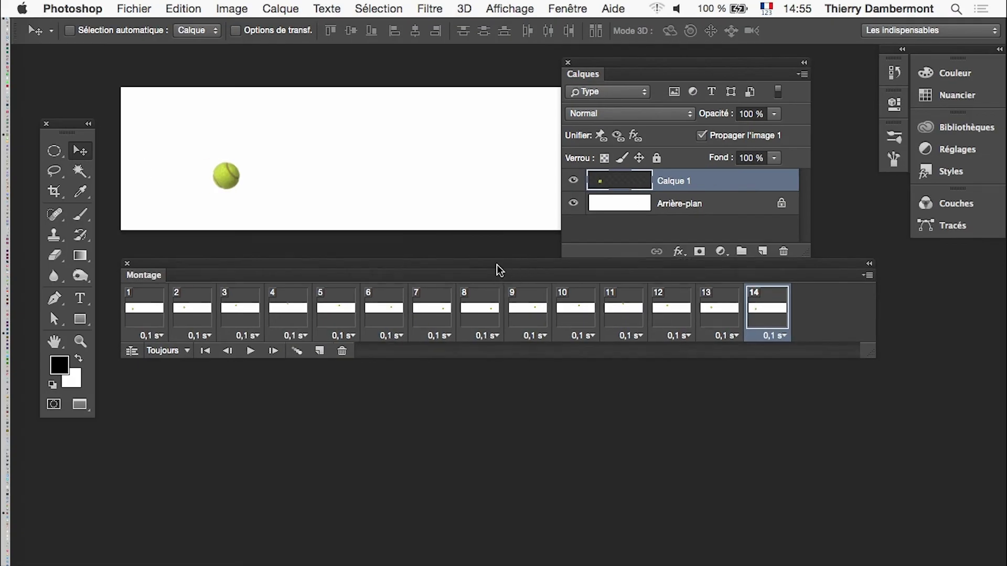
drag(497, 265, 503, 447)
drag(631, 60, 679, 162)
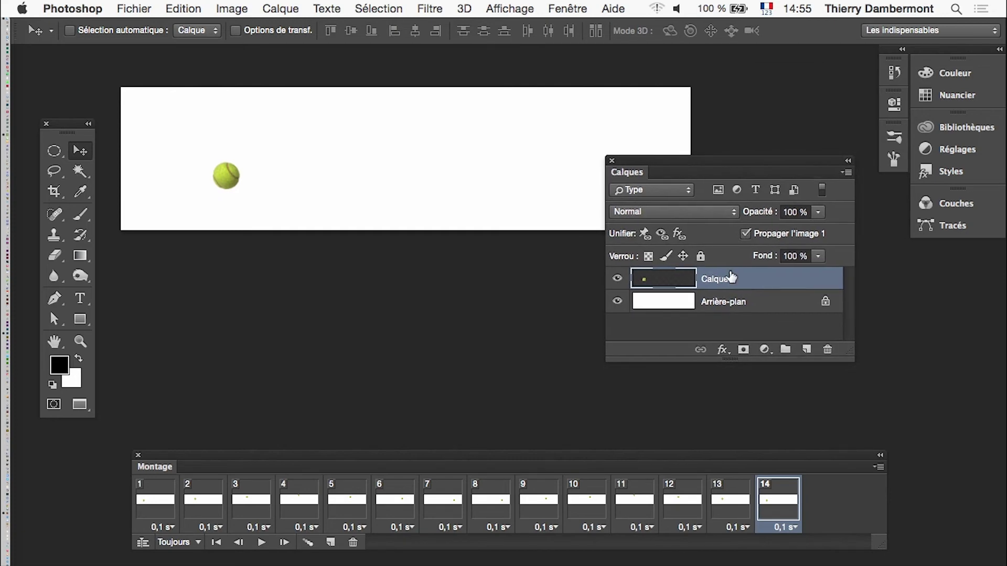
Play the looping animation, move the Calques panel clear of the banner and stop the playback.
click(262, 543)
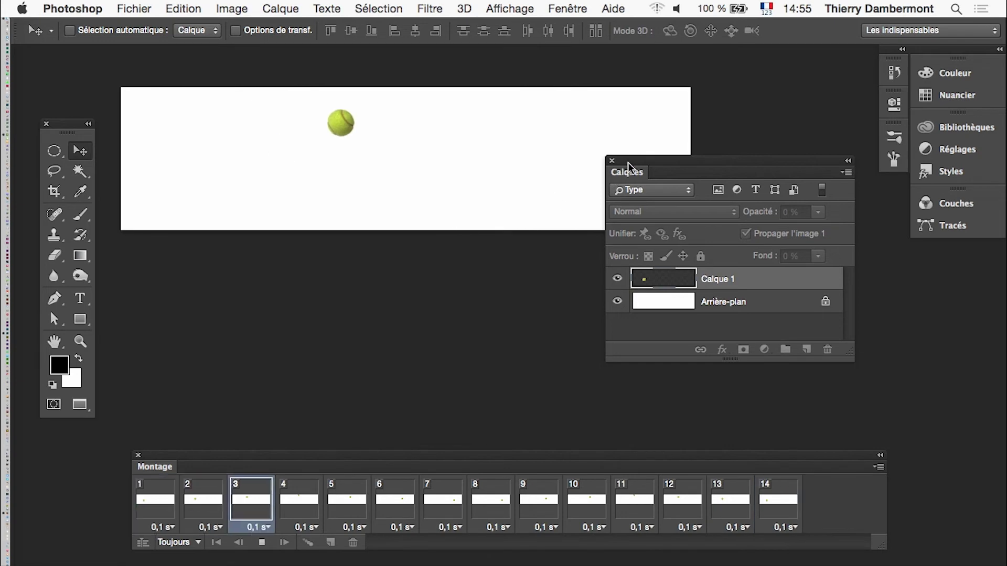
drag(628, 162, 731, 158)
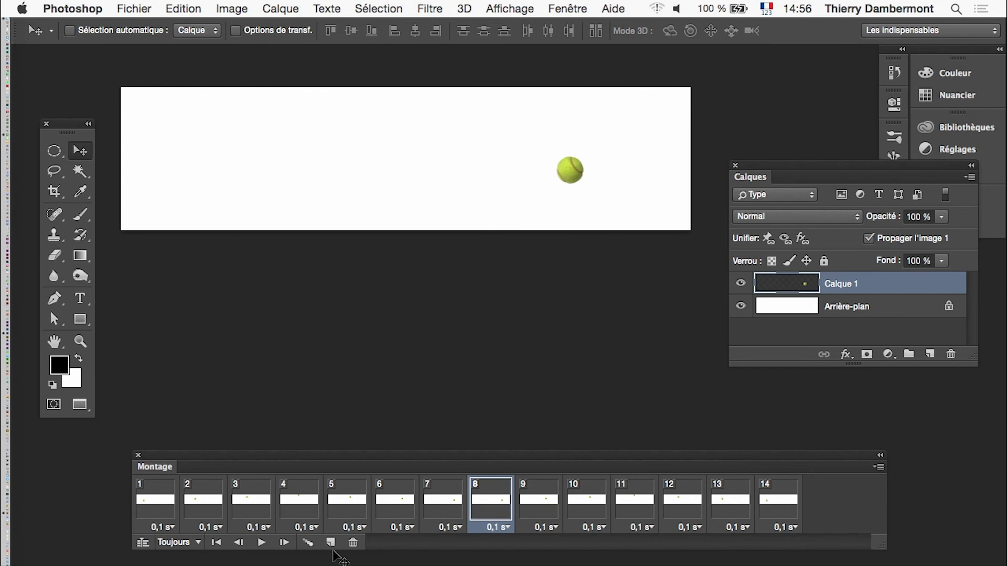
click(259, 543)
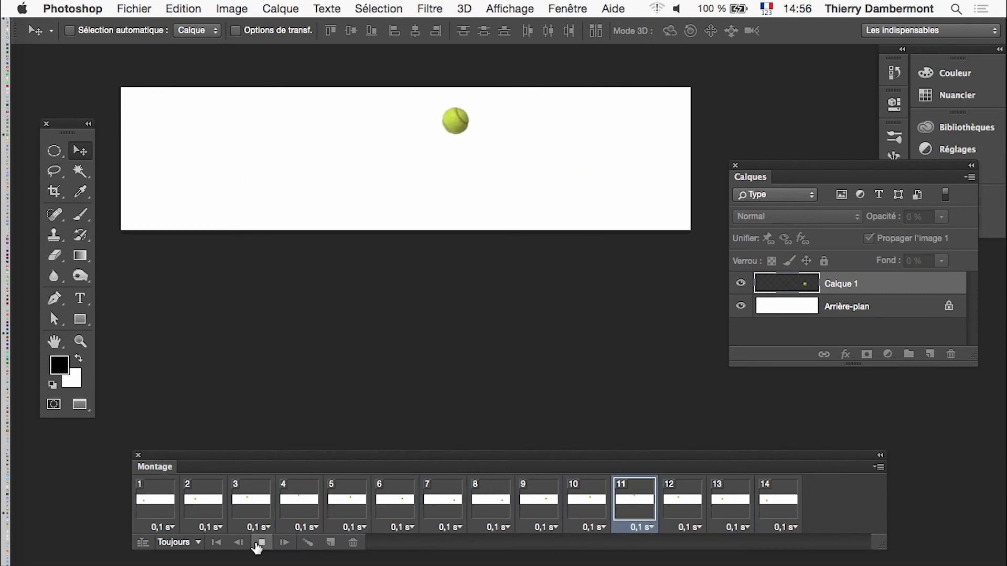
click(261, 546)
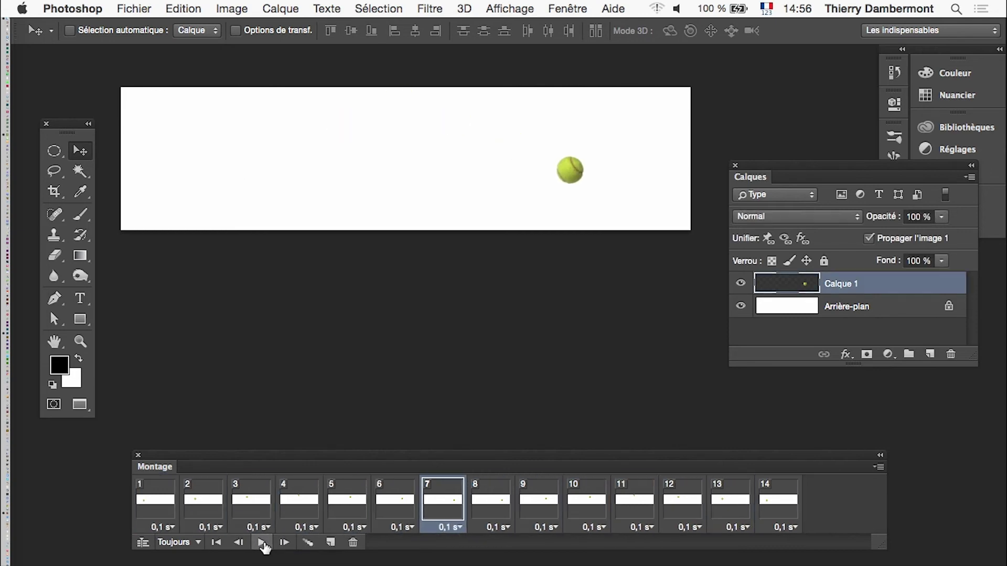
Step back and forth through frames 7 to 10 to examine the ball's return movement.
click(506, 513)
click(546, 514)
click(587, 514)
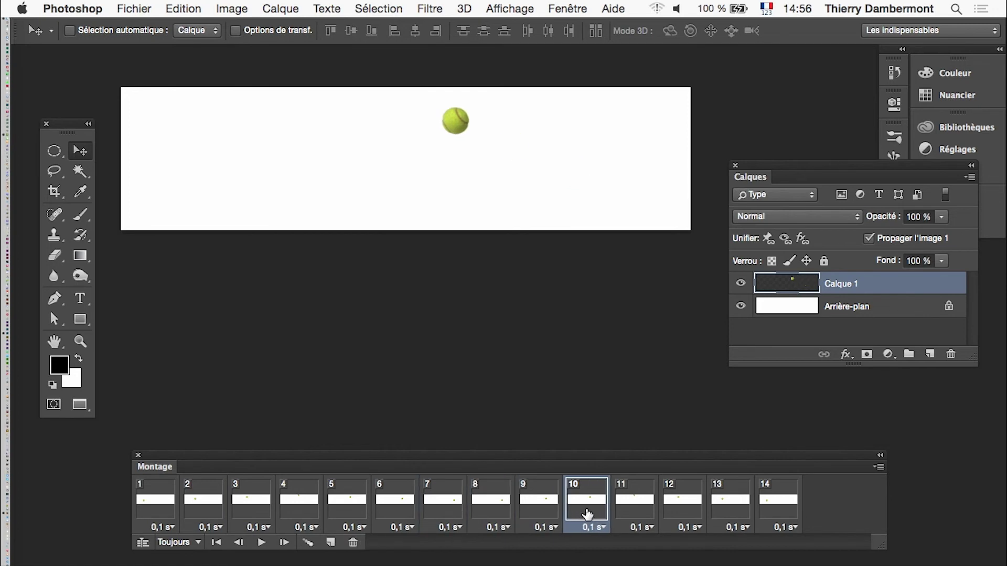
click(551, 515)
click(508, 514)
click(531, 514)
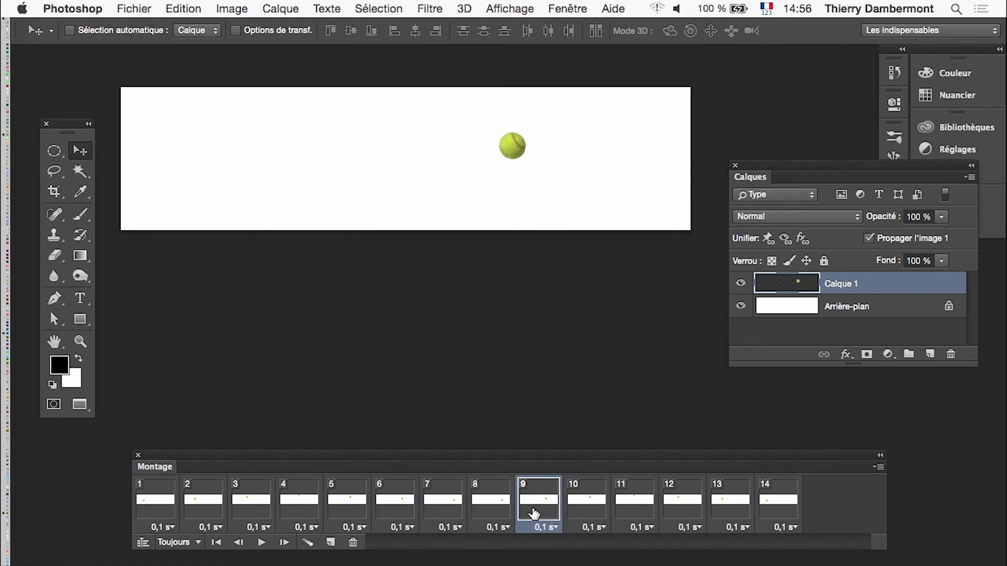
click(495, 514)
click(532, 515)
click(576, 516)
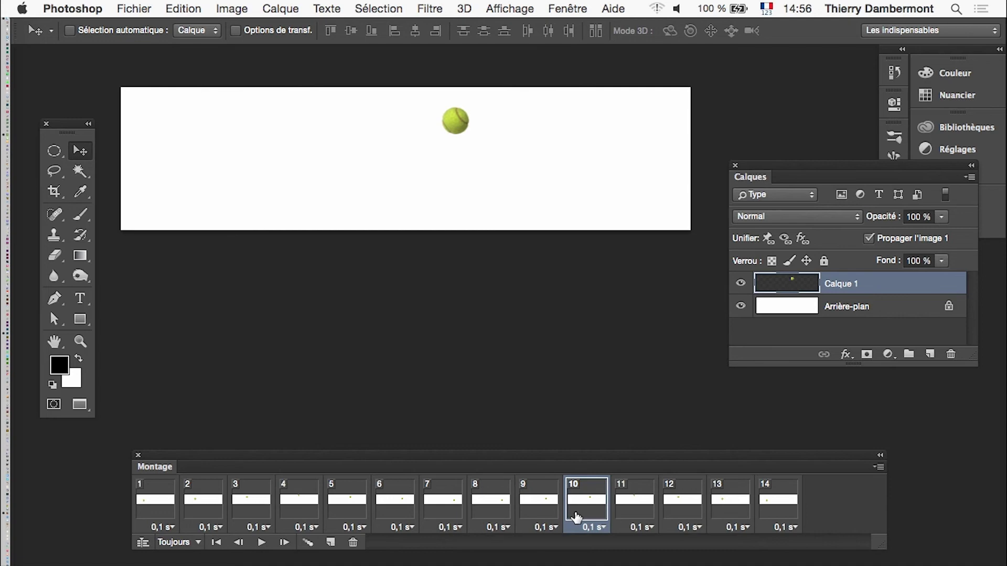
click(541, 517)
click(497, 515)
click(439, 512)
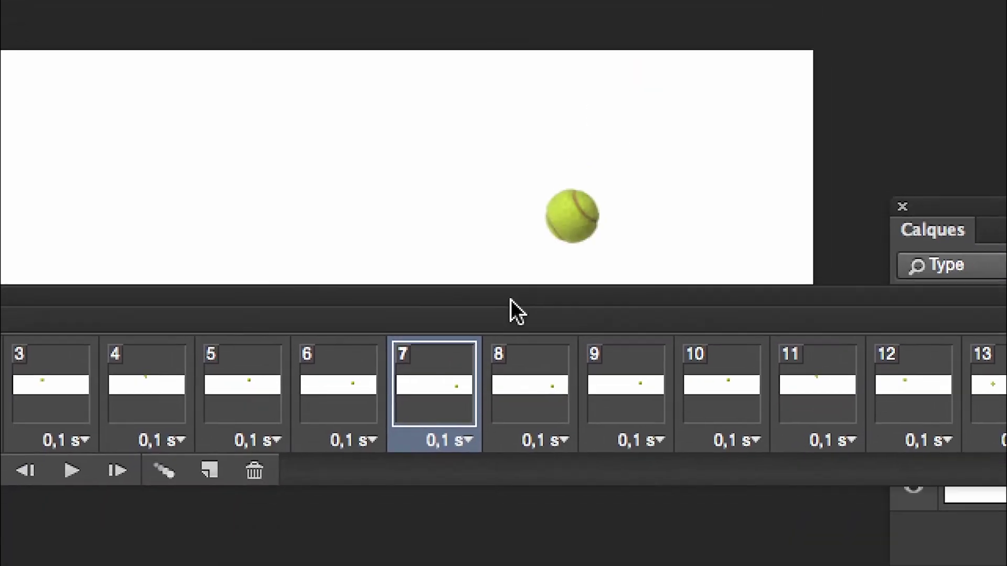
Compare the ball's position on frames 7 and 8 with the neighbouring frames 6 and 9.
click(545, 392)
click(449, 407)
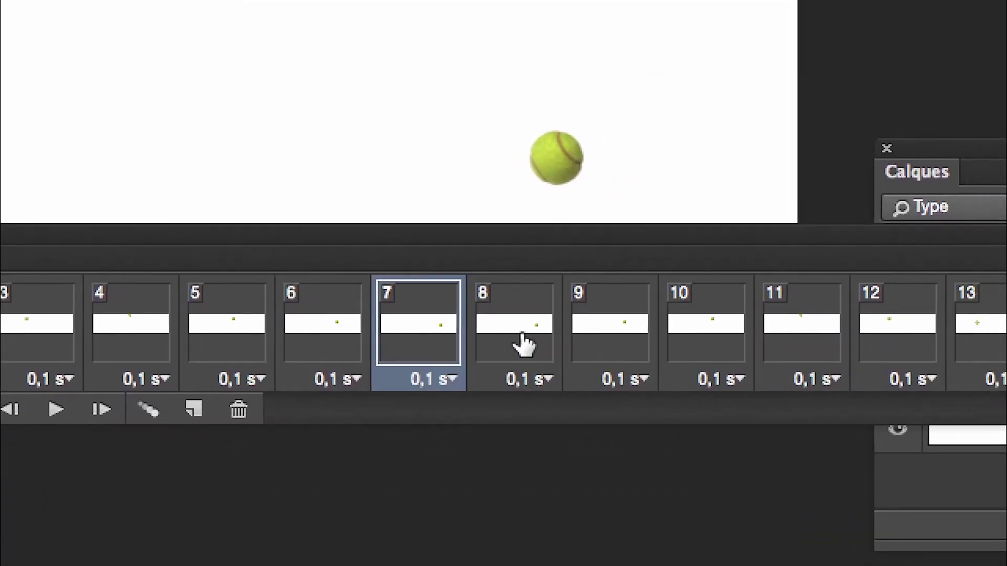
click(523, 343)
click(439, 345)
click(344, 334)
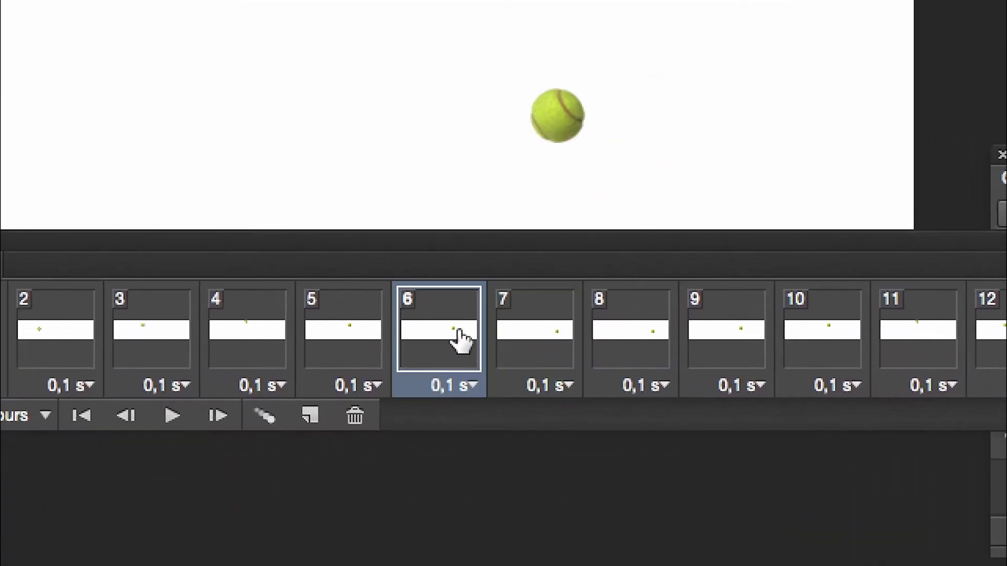
click(526, 348)
click(614, 354)
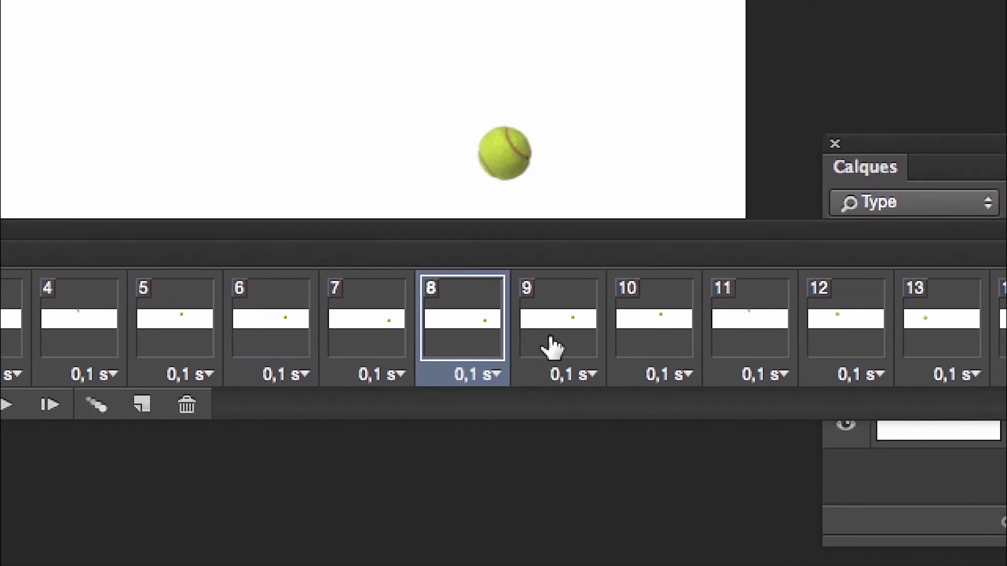
click(551, 347)
click(457, 339)
click(362, 334)
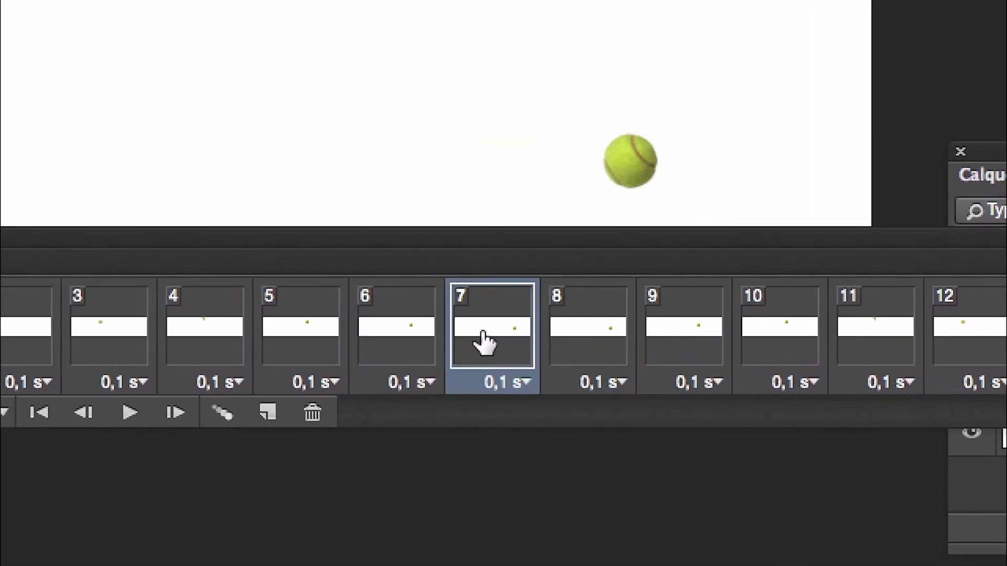
Check the ball's position across frames 7, 8 and 9 and select frame 8.
click(428, 338)
click(485, 341)
click(579, 342)
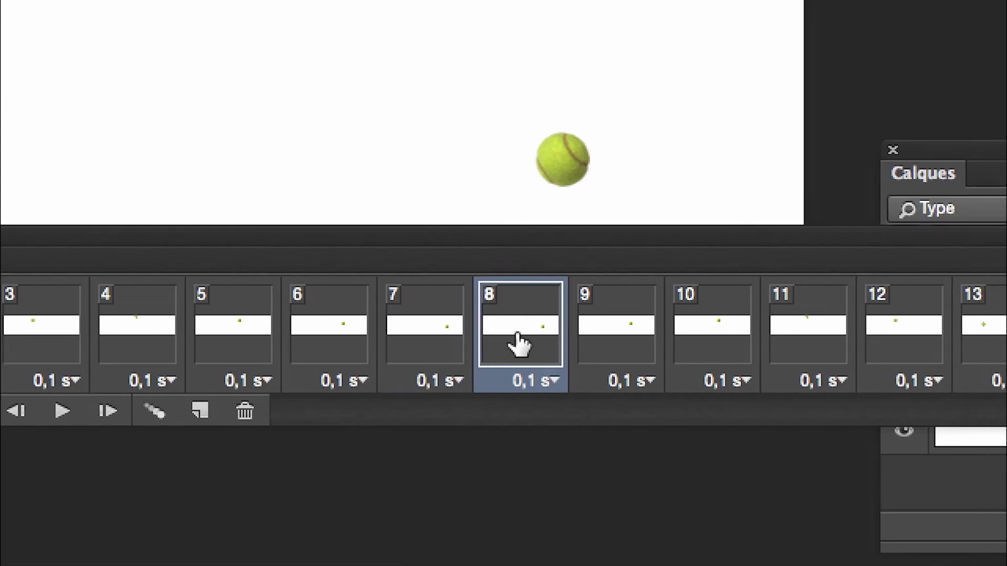
click(598, 344)
click(527, 343)
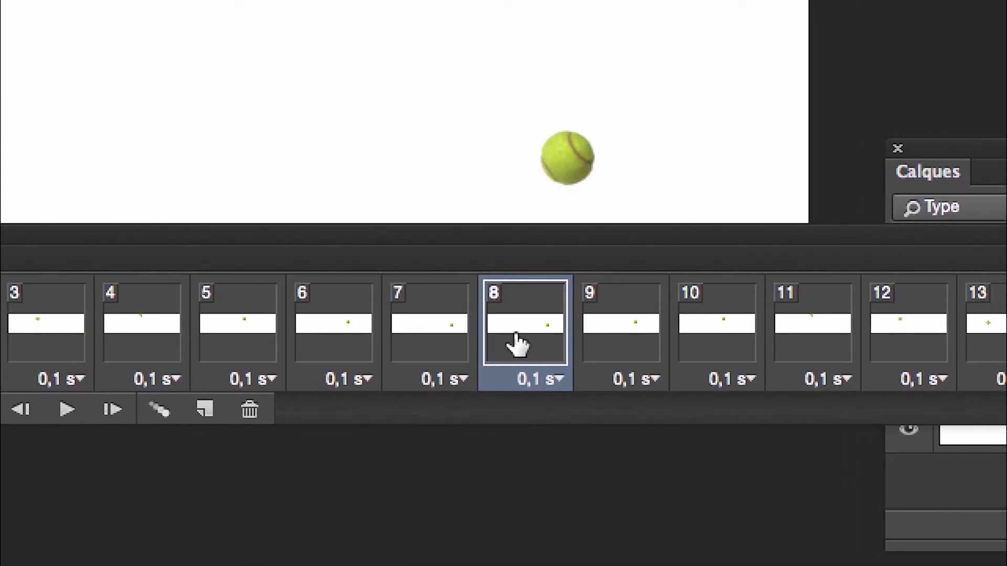
Try to delete frame 8, undo the removal of the ball and set the frame's disposal method to Supprimer.
key(Delete)
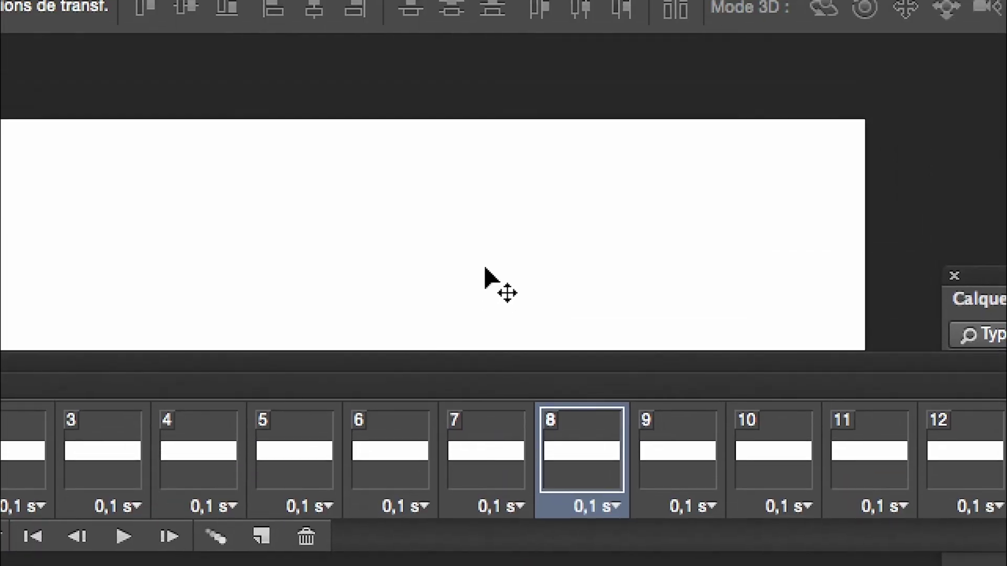
key(ctrl+z)
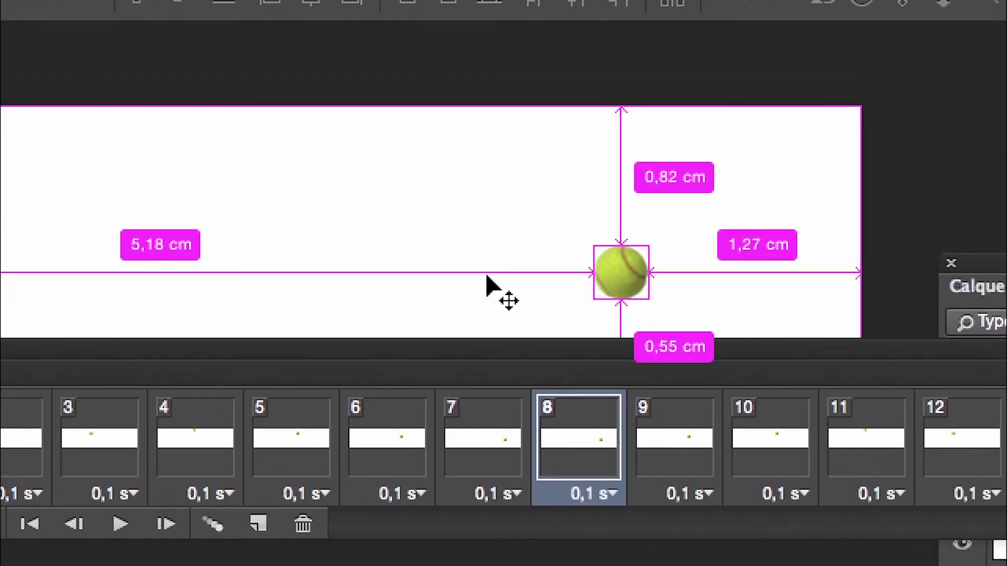
right_click(566, 459)
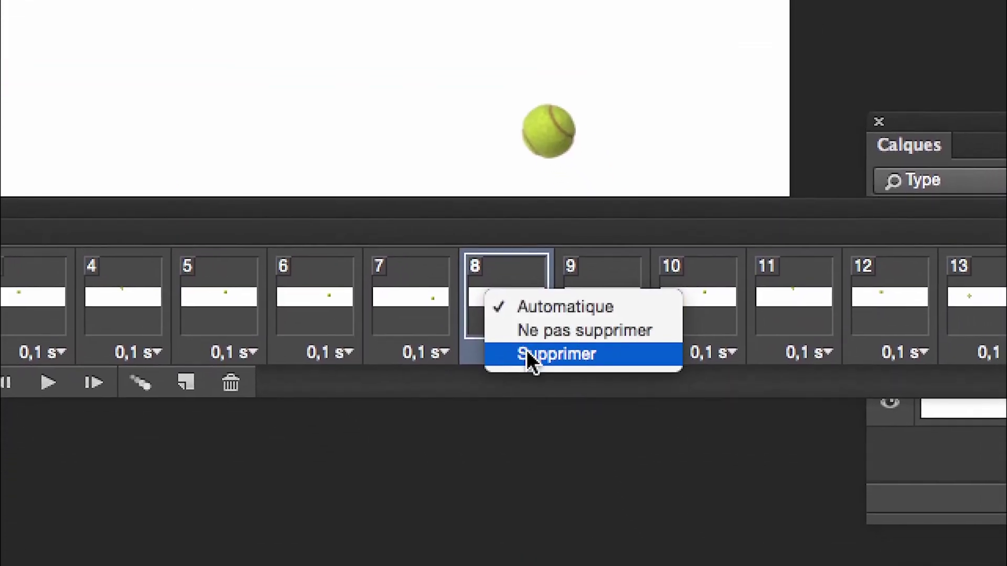
click(556, 388)
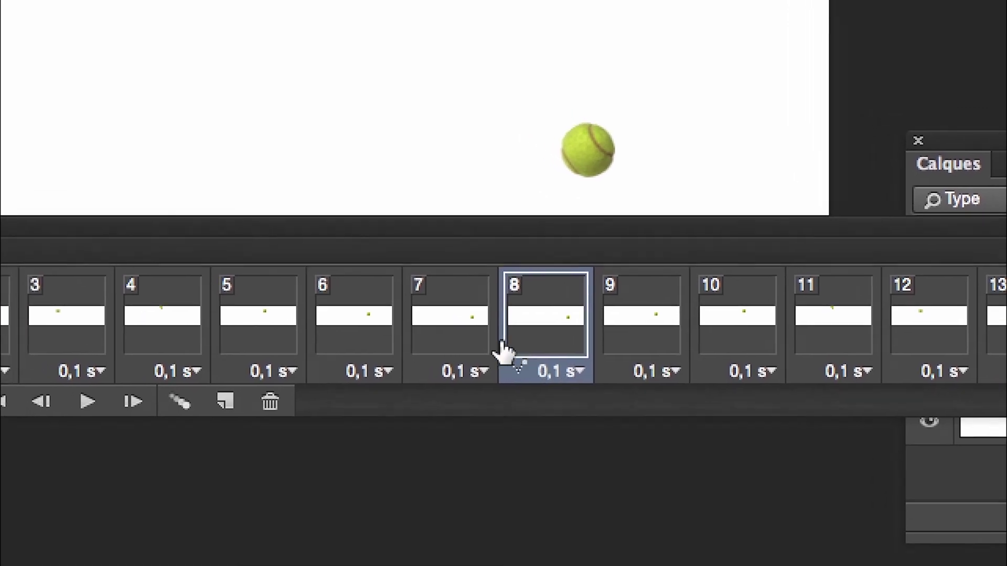
Compare frame 8 with its neighbouring frames 7 and 9 again, ending with frame 8 selected.
click(461, 325)
click(521, 328)
click(609, 325)
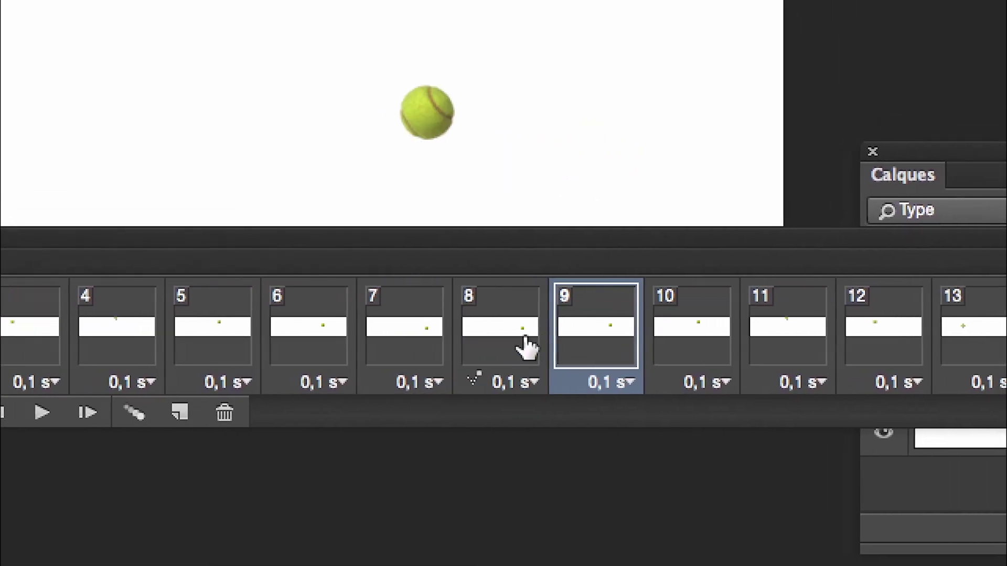
click(459, 345)
click(380, 344)
click(534, 346)
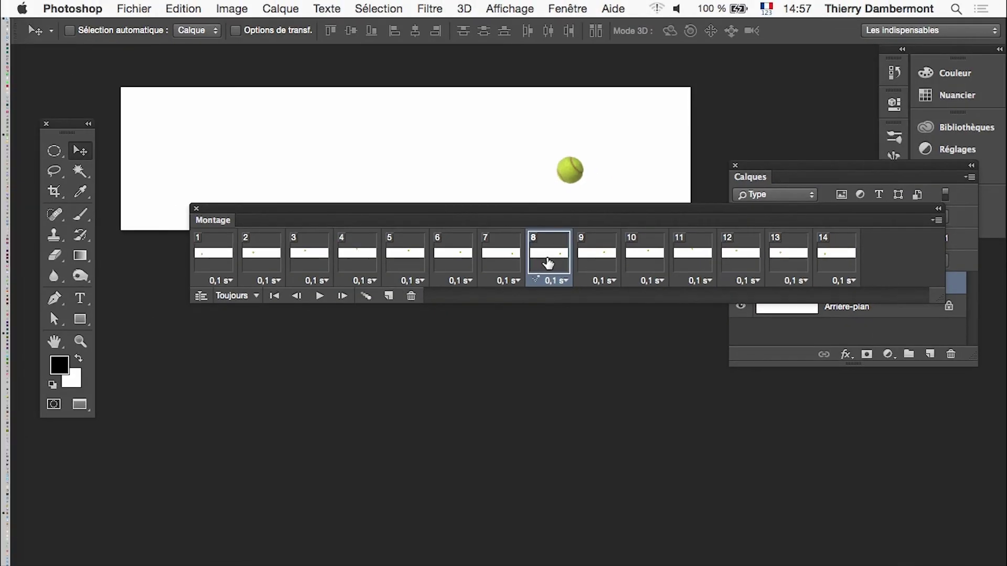
Delete the duplicate frame 8 from the animation.
right_click(547, 262)
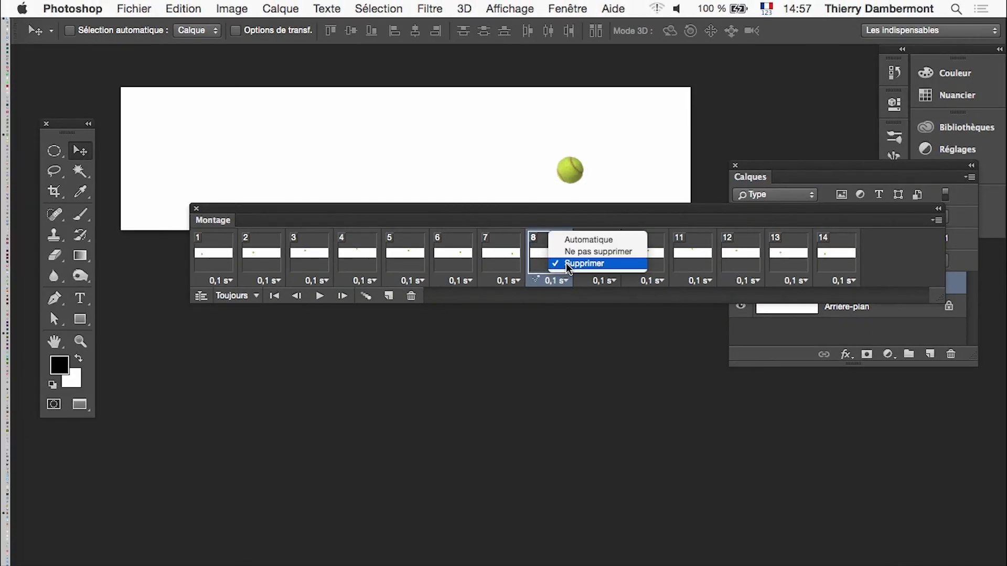
click(569, 265)
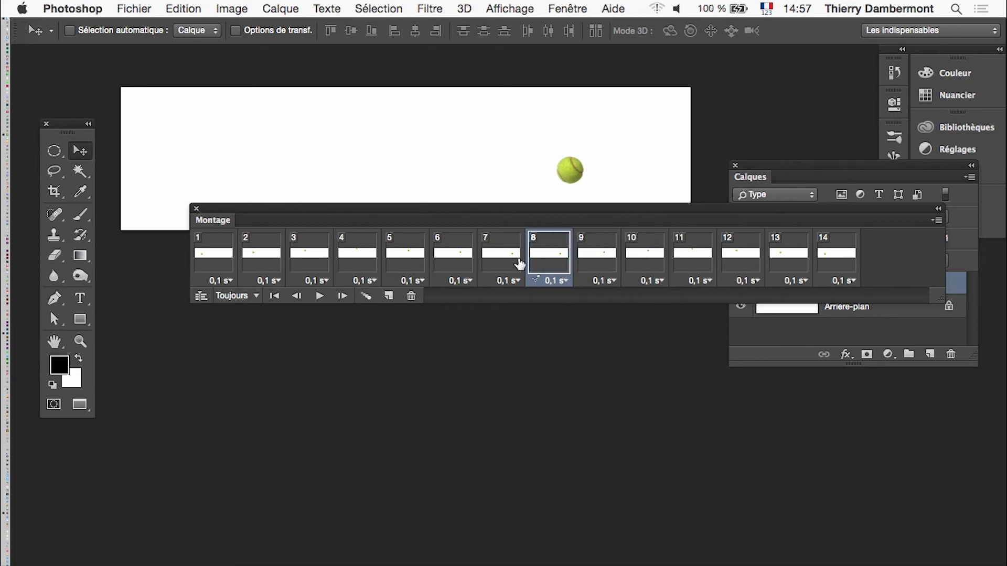
right_click(550, 265)
click(411, 295)
click(412, 298)
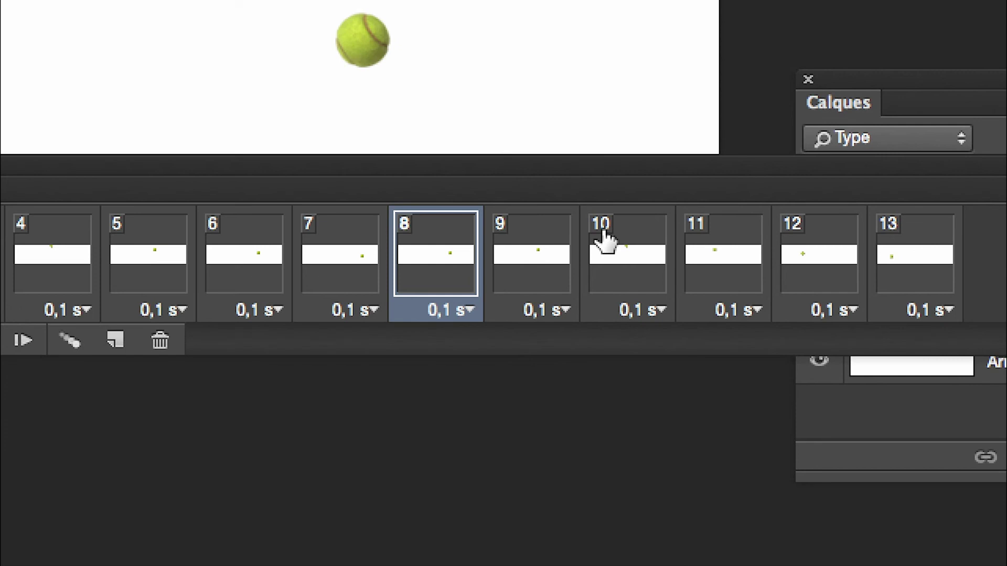
Step through frames 6 to 9 to check the ball's turning point and stop the looping playback.
click(357, 248)
click(416, 265)
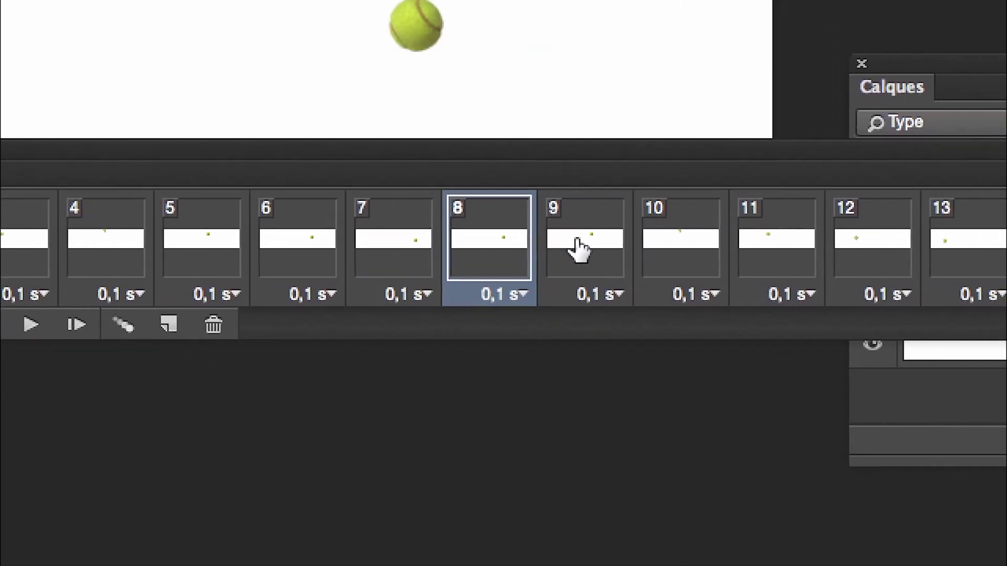
click(632, 246)
click(529, 245)
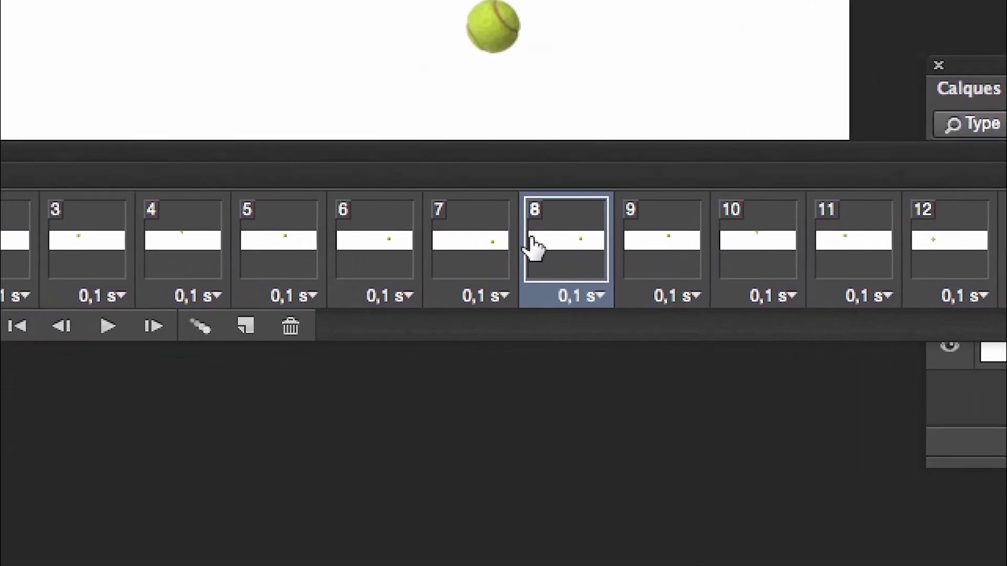
click(480, 247)
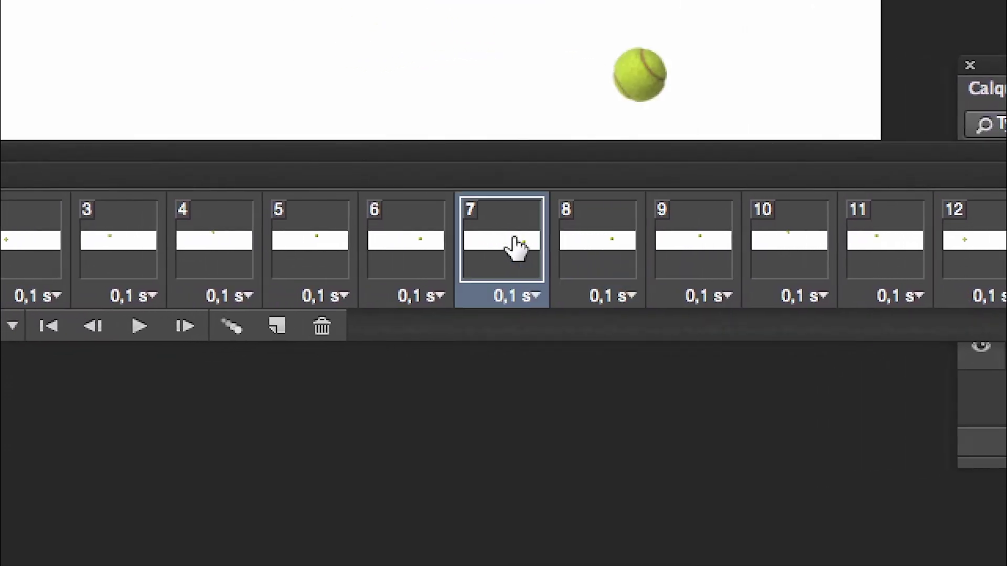
click(403, 247)
click(452, 250)
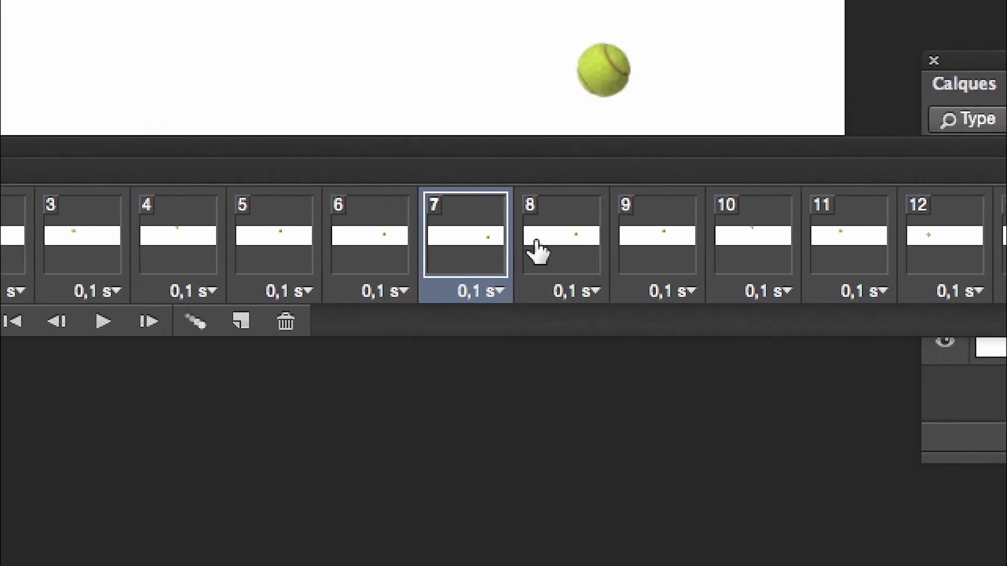
click(590, 246)
click(527, 247)
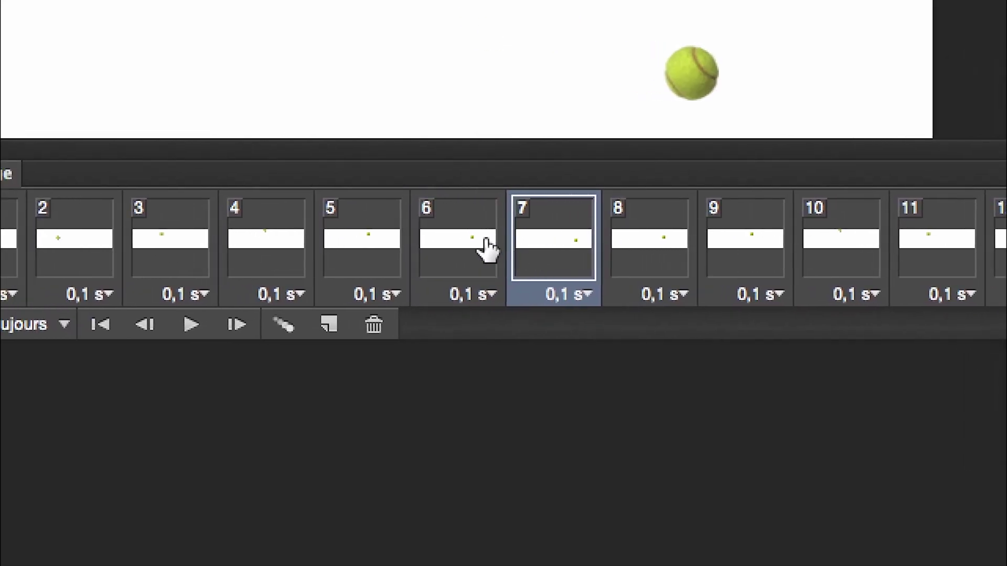
click(487, 247)
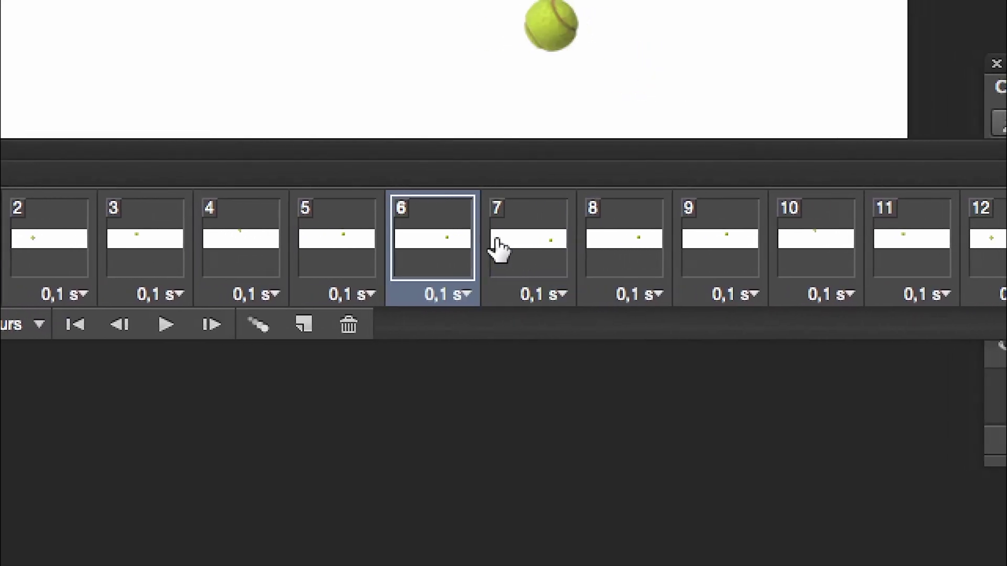
click(538, 248)
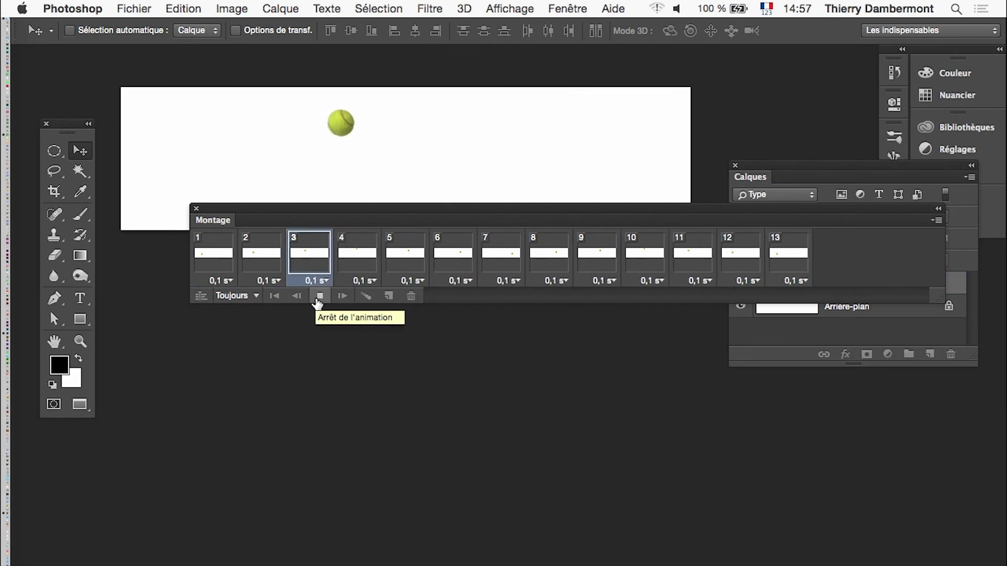
click(320, 297)
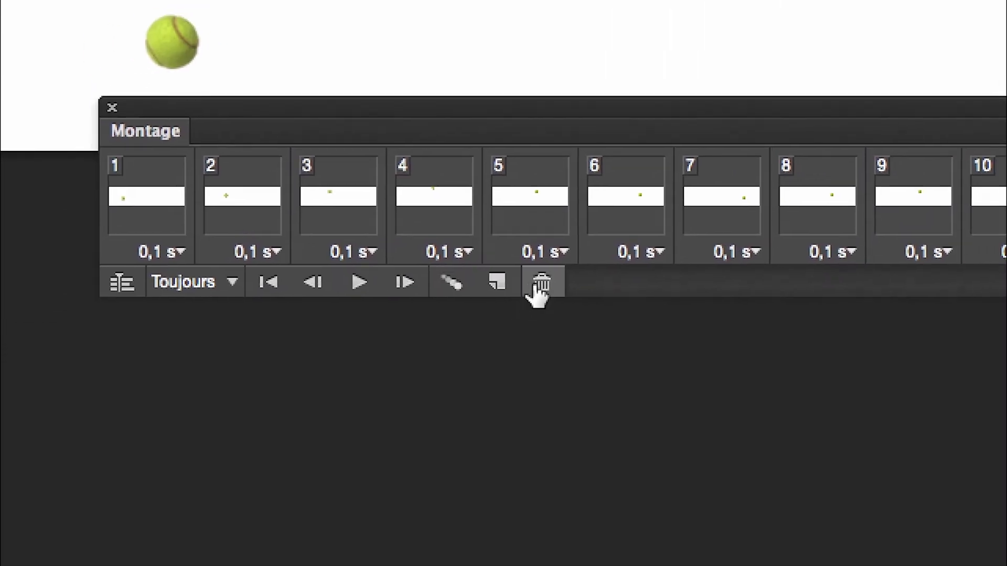
Delete the last frame, 13, and move the Montage panel below the banner, stopping the playback.
click(23, 335)
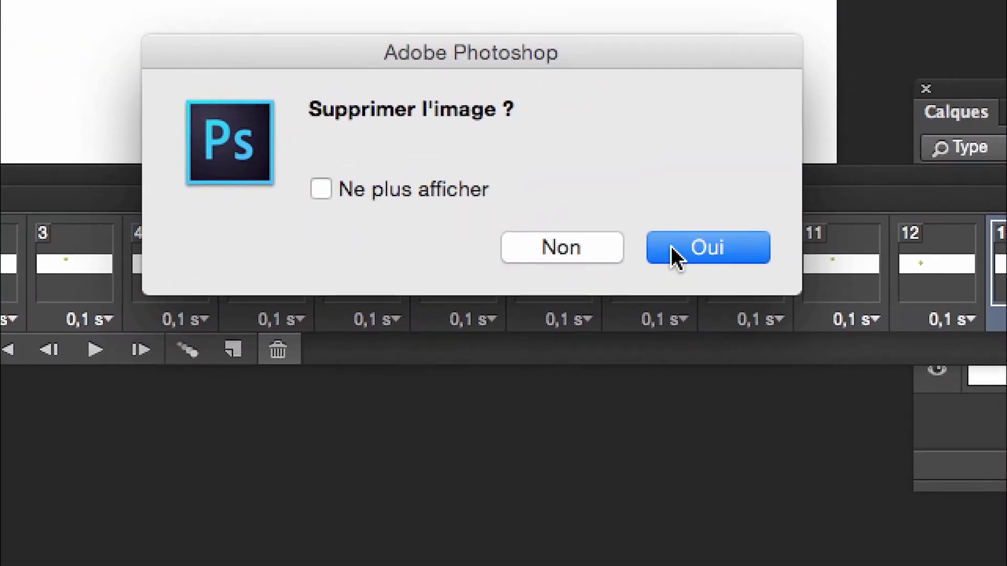
click(958, 190)
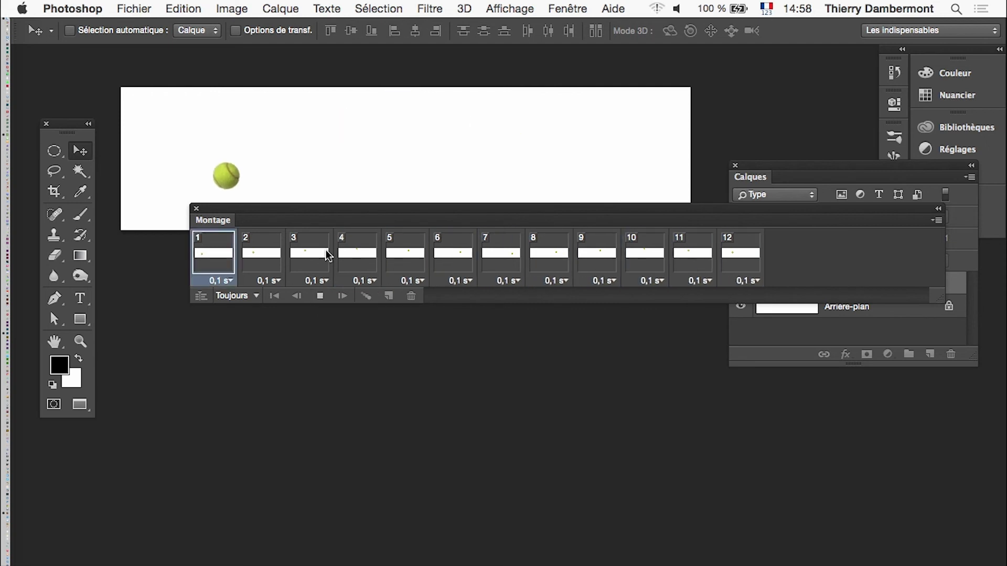
drag(320, 210, 285, 266)
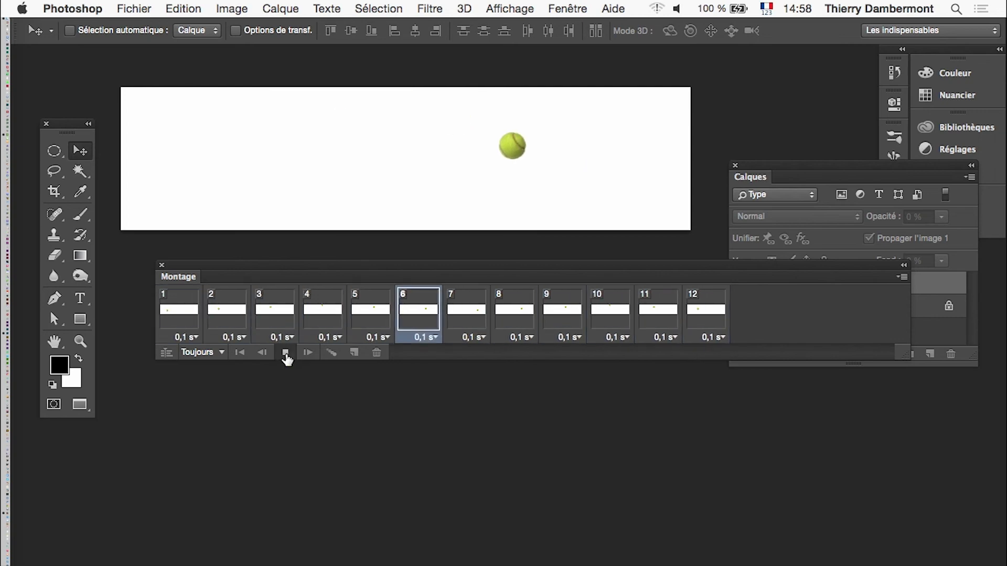
click(285, 353)
Save the document in Photoshop format under the new name animation - 02.psd.
click(136, 8)
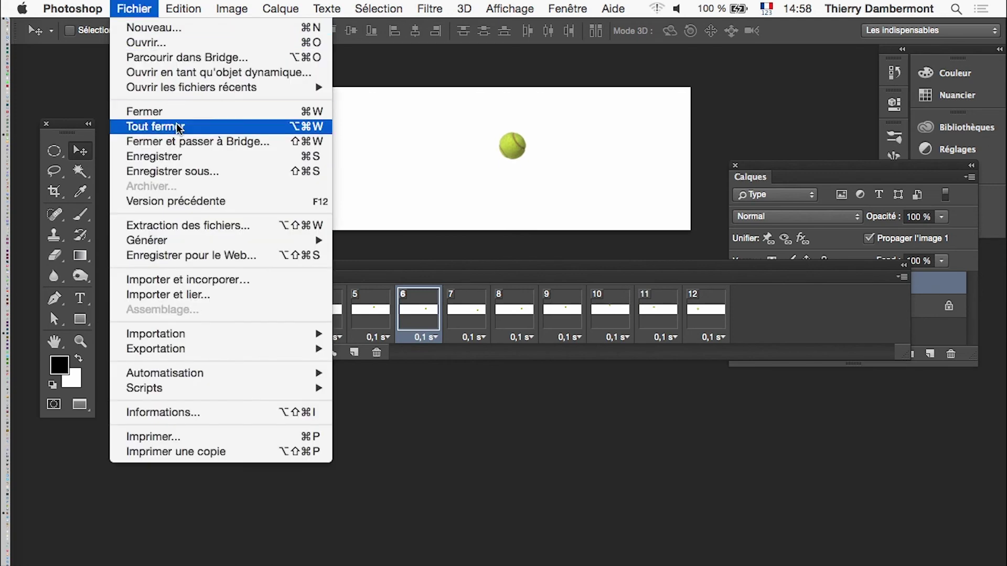
click(197, 171)
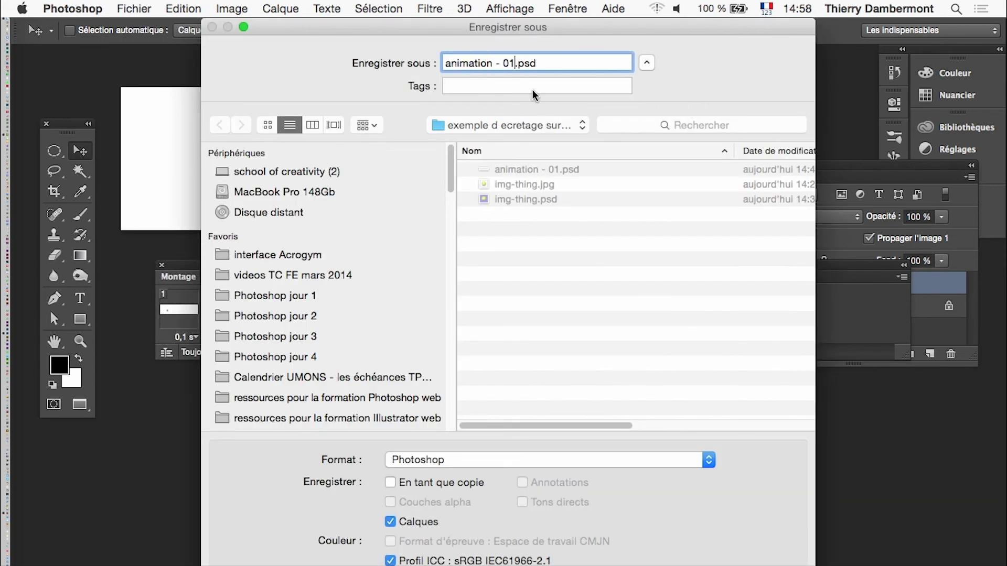
text(2)
key(Return)
click(802, 295)
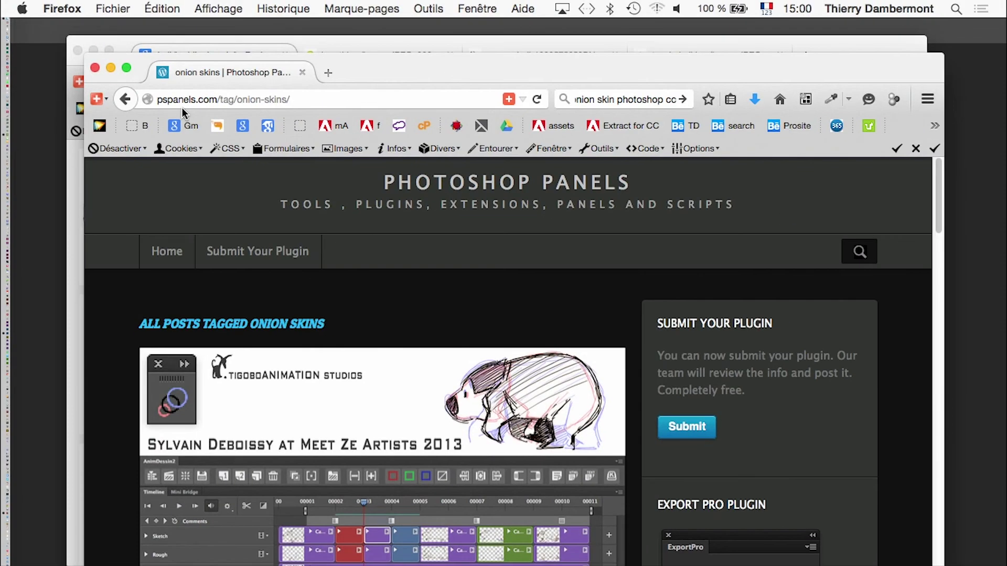
Read the descriptions of the AnimDessin2 panel on the Photoshop Panels page about onion skins.
scroll(610, 407, down, 10)
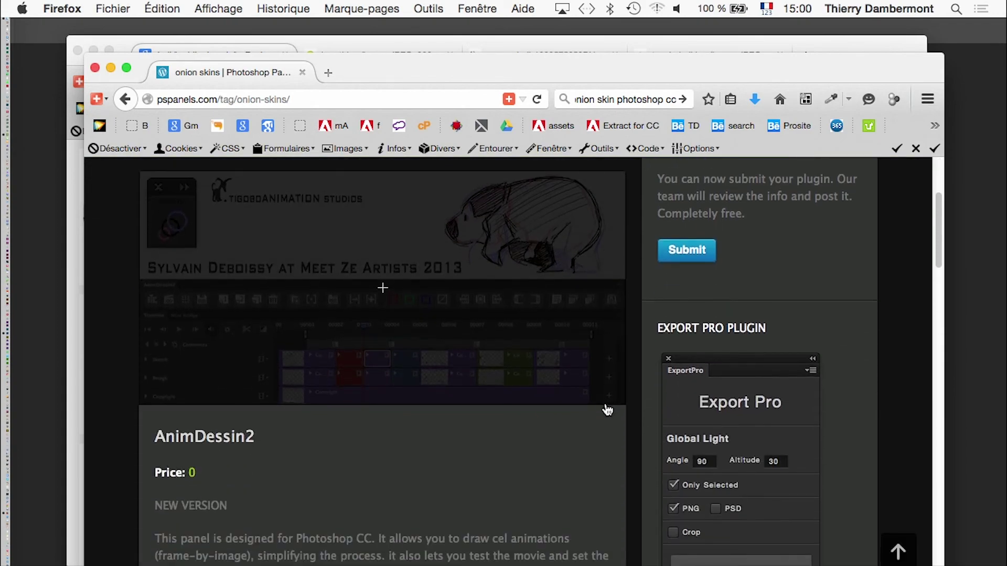
scroll(487, 395, down, 4)
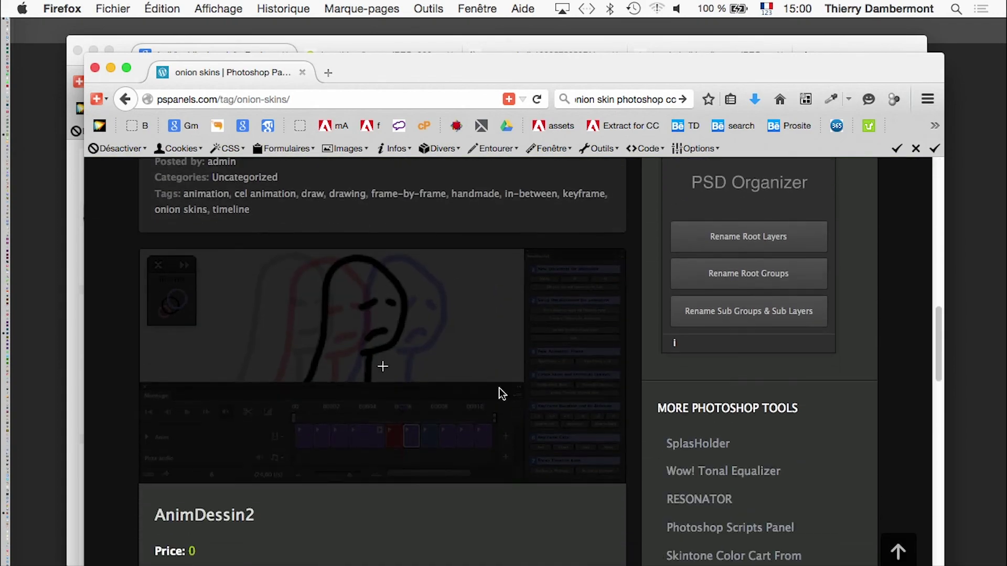
scroll(365, 559, down, 3)
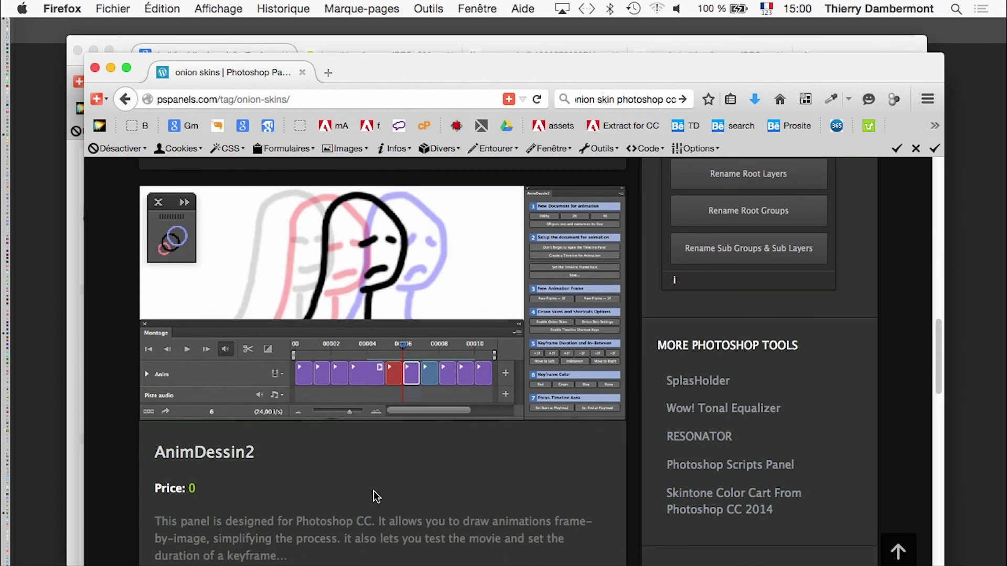
scroll(377, 496, down, 3)
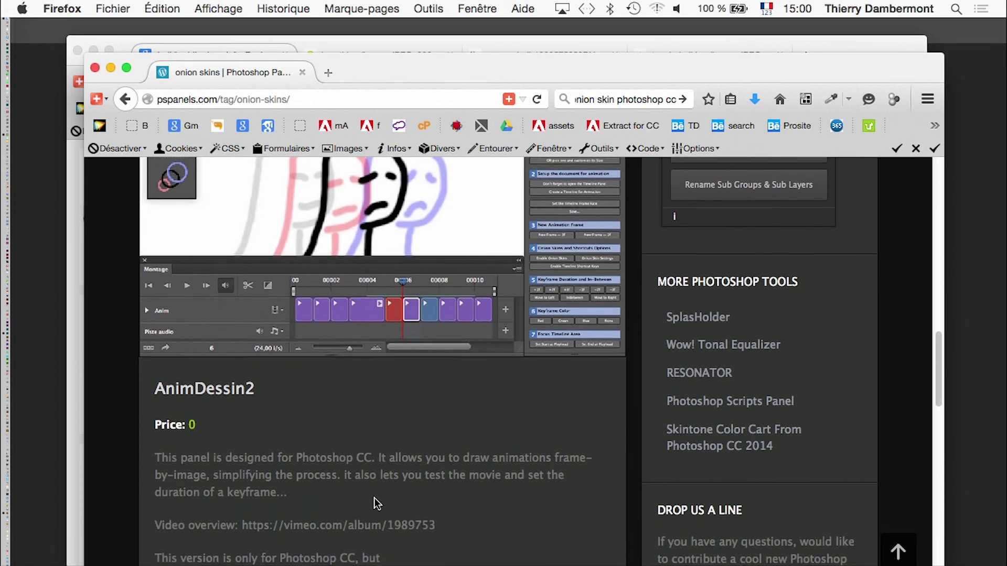
scroll(326, 486, down, 2)
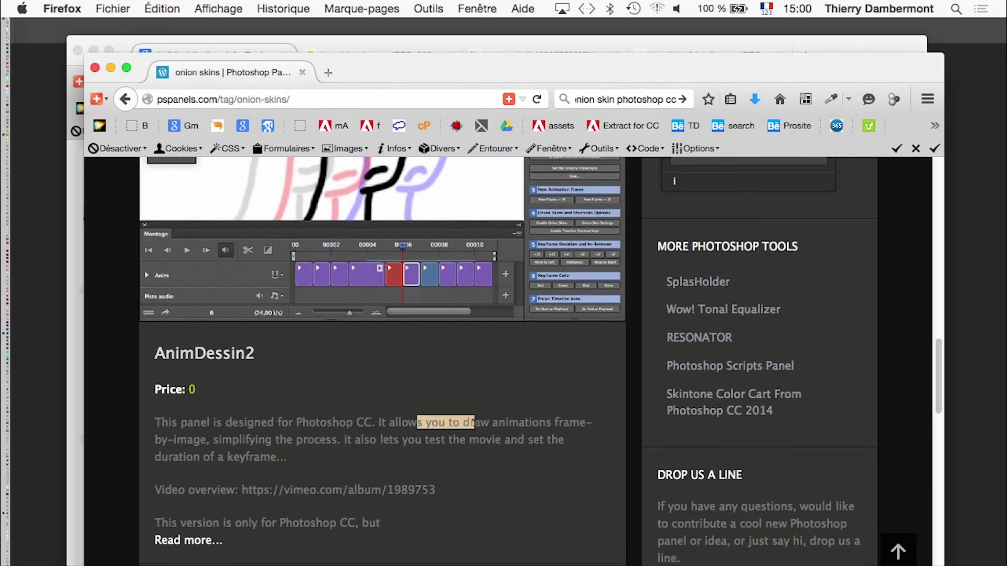
drag(582, 424, 493, 440)
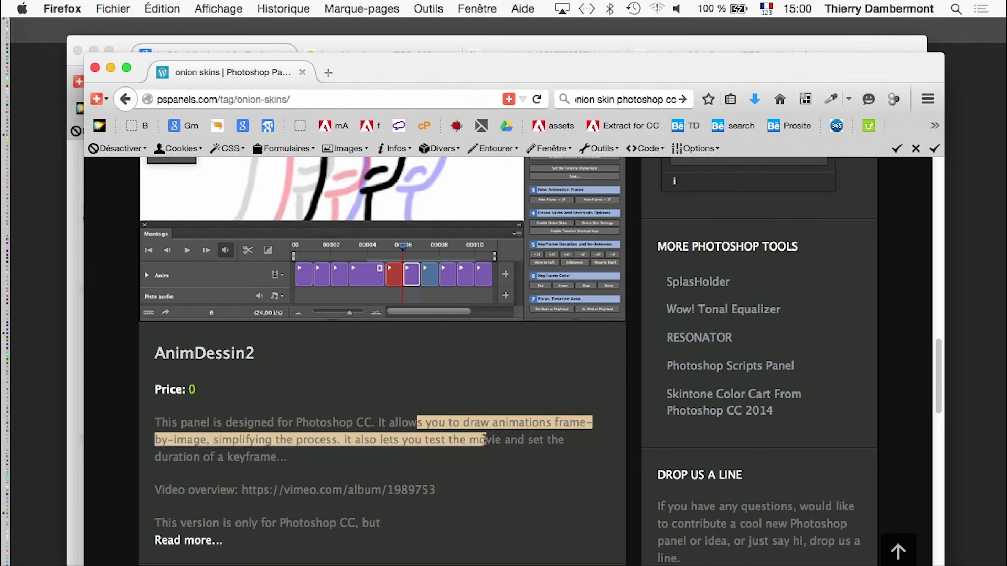
scroll(469, 452, down, 2)
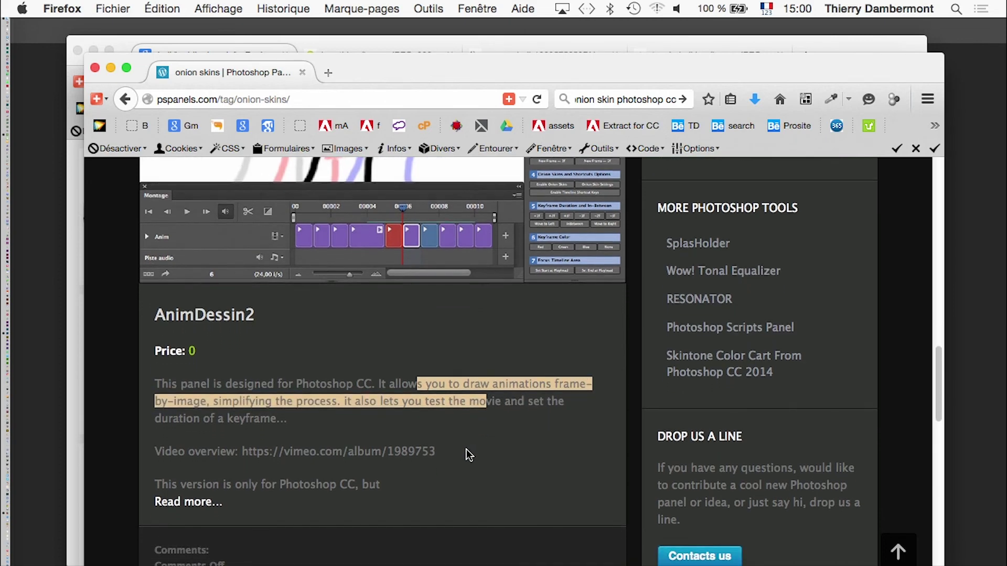
scroll(468, 456, down, 6)
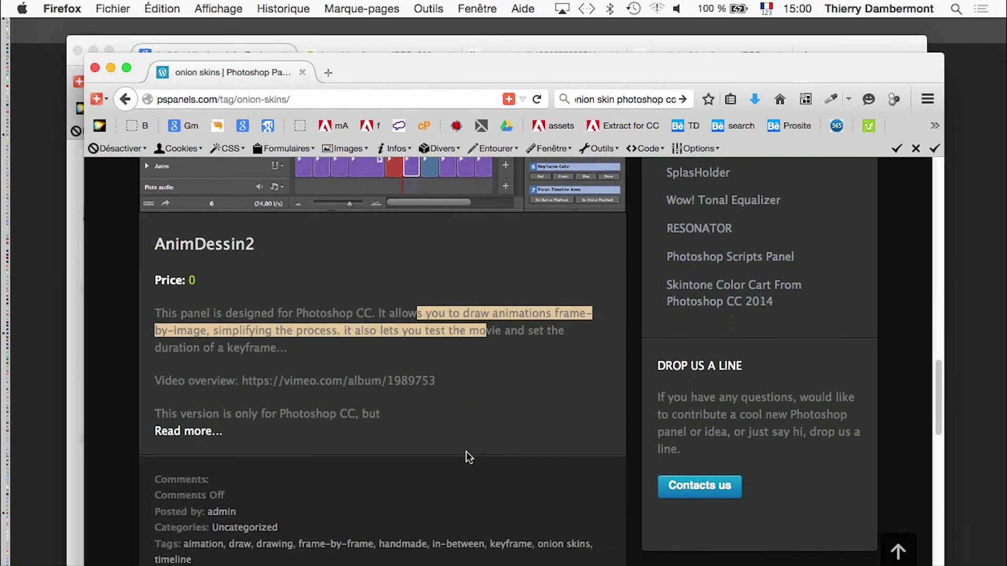
scroll(468, 456, up, 1)
scroll(469, 456, down, 15)
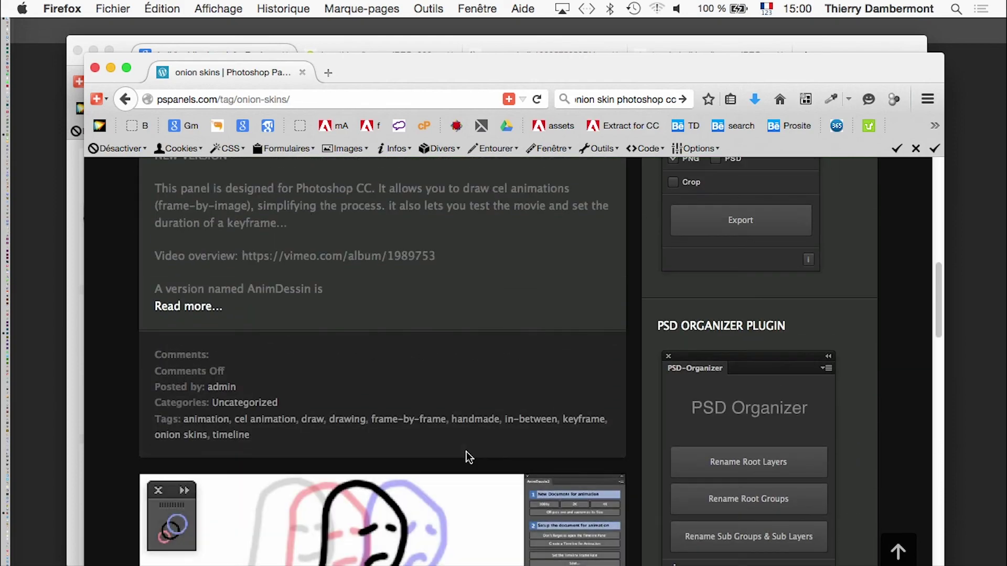
scroll(468, 443, up, 3)
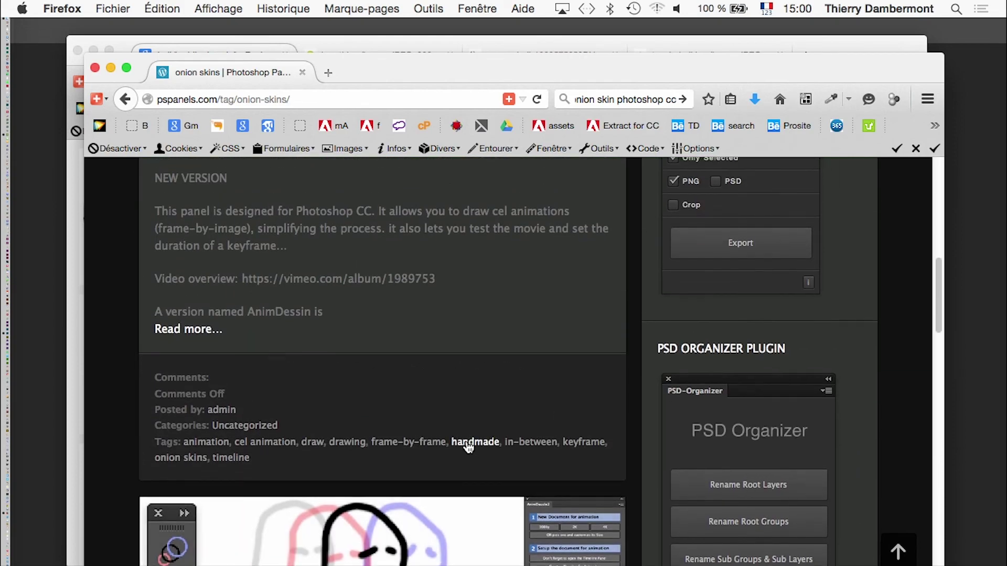
Return from the AnimDessin2 page to the "onion skin photoshop cc" search results and look through the remaining entries.
scroll(469, 447, up, 4)
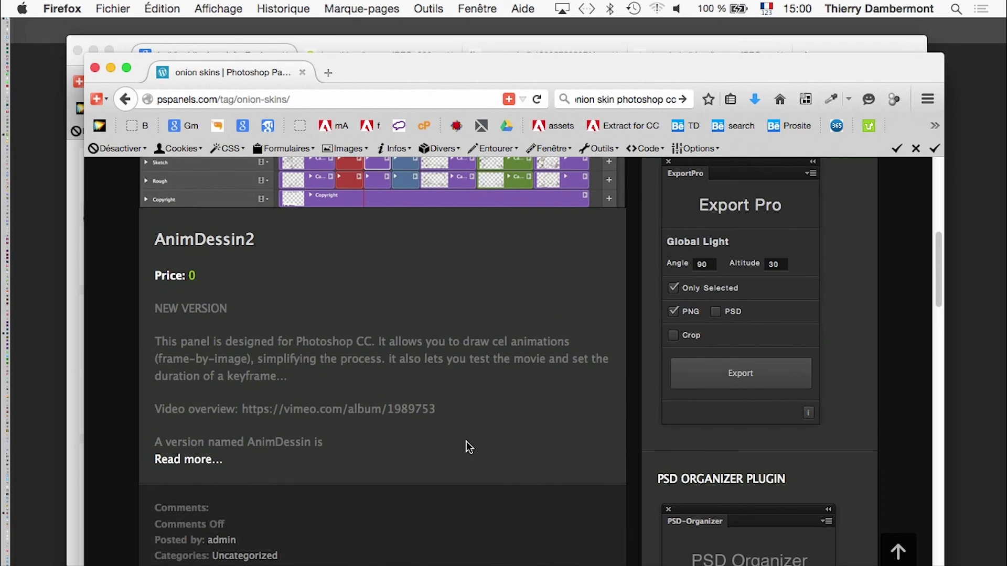
scroll(470, 447, up, 10)
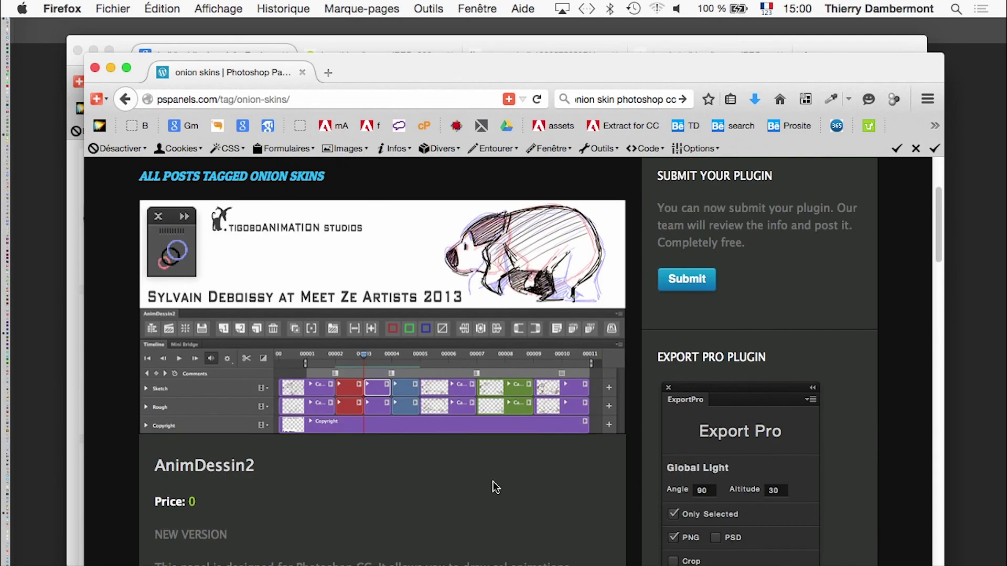
click(125, 99)
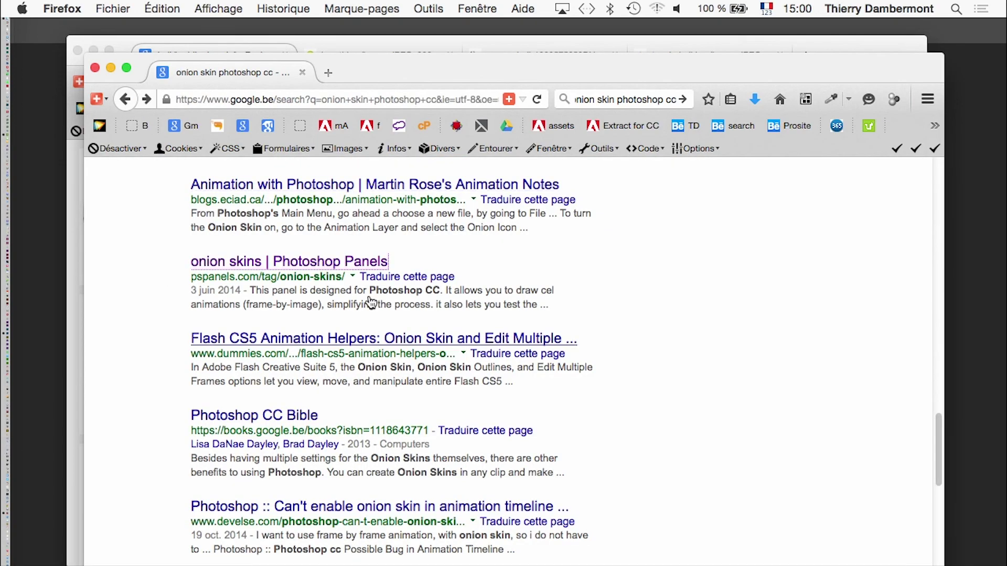
scroll(713, 358, down, 1)
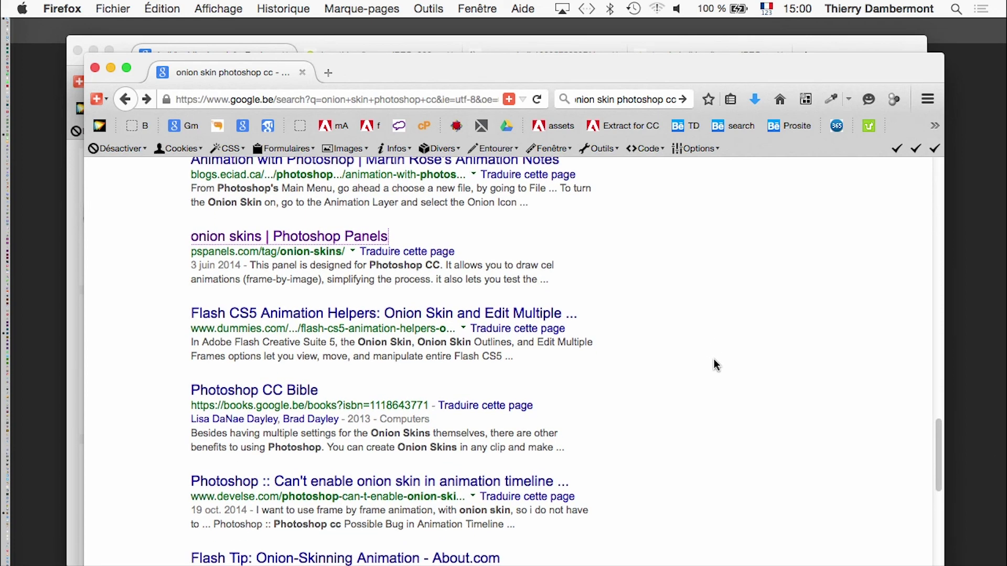
scroll(713, 362, down, 2)
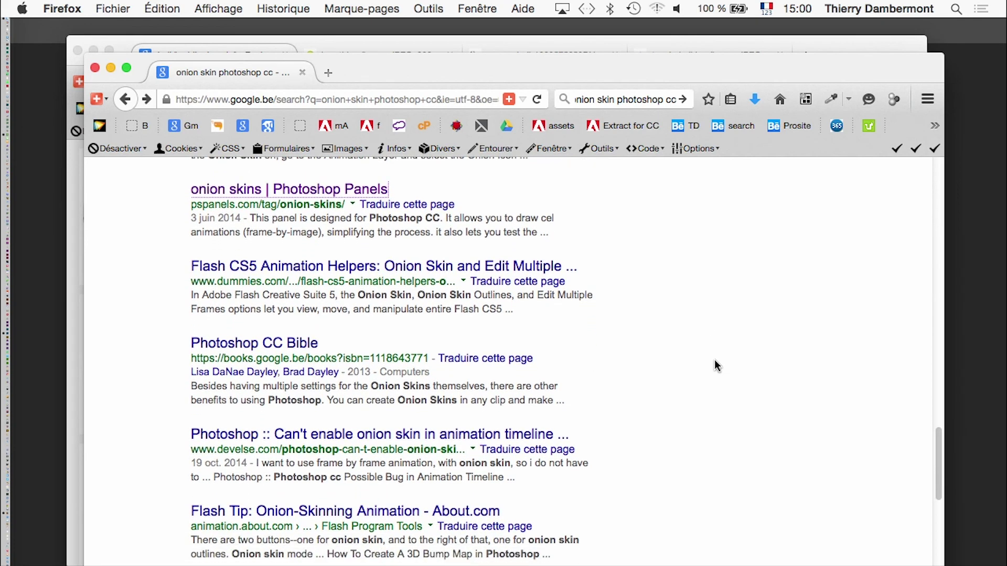
scroll(714, 360, down, 4)
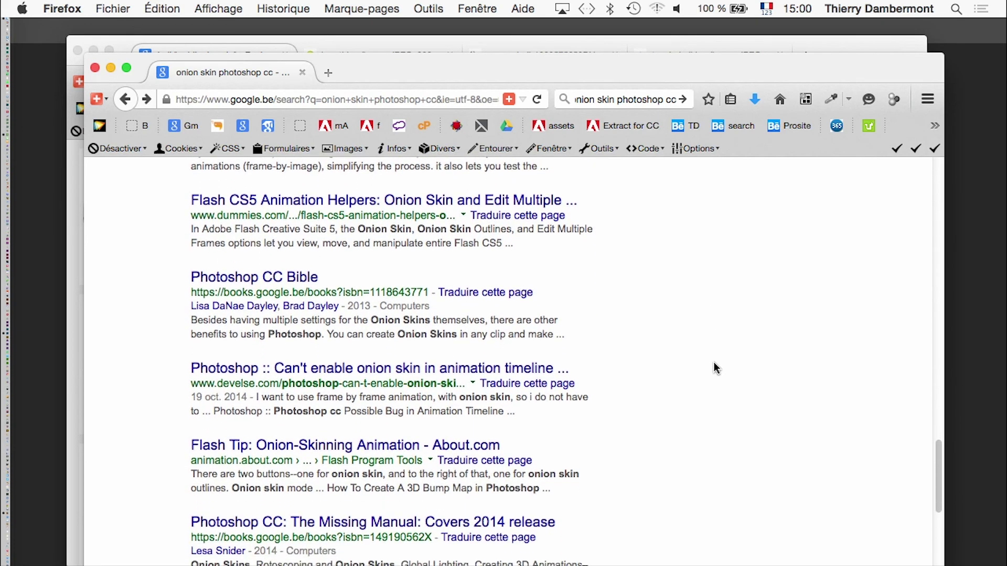
scroll(713, 365, down, 5)
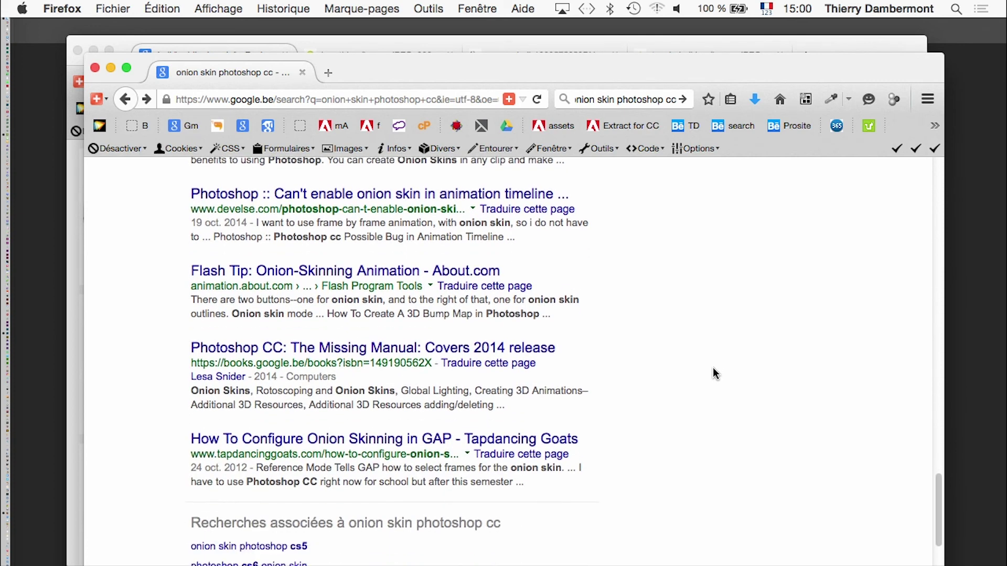
scroll(713, 368, down, 2)
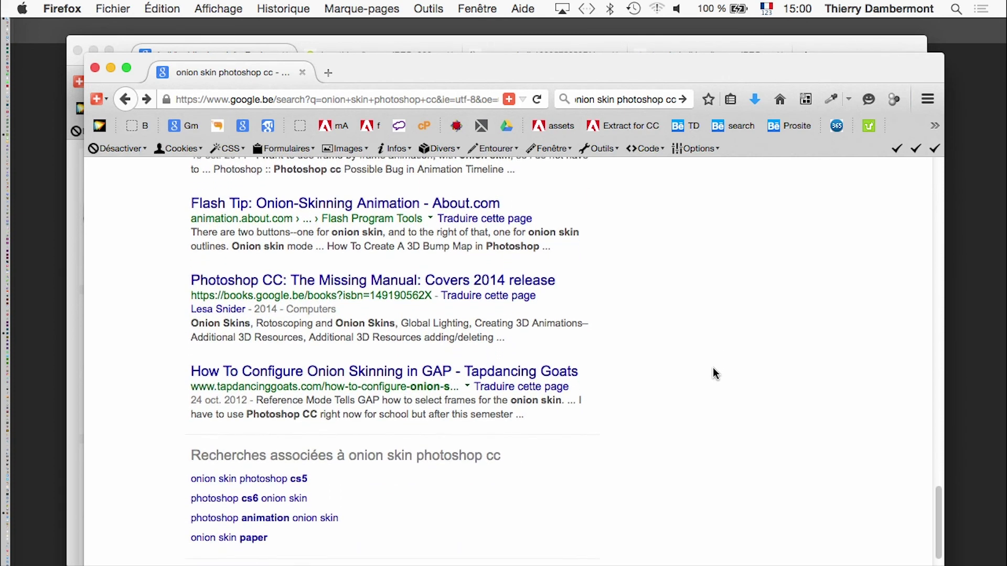
scroll(715, 373, down, 2)
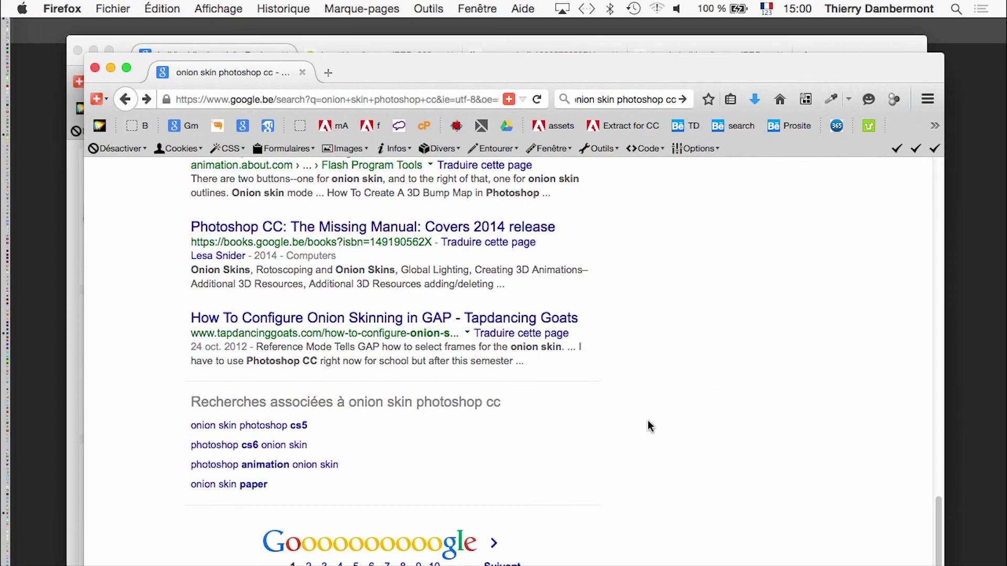
Search Google for the exact phrase "onion skin in photoshop cc" and look through the results.
scroll(649, 422, up, 20)
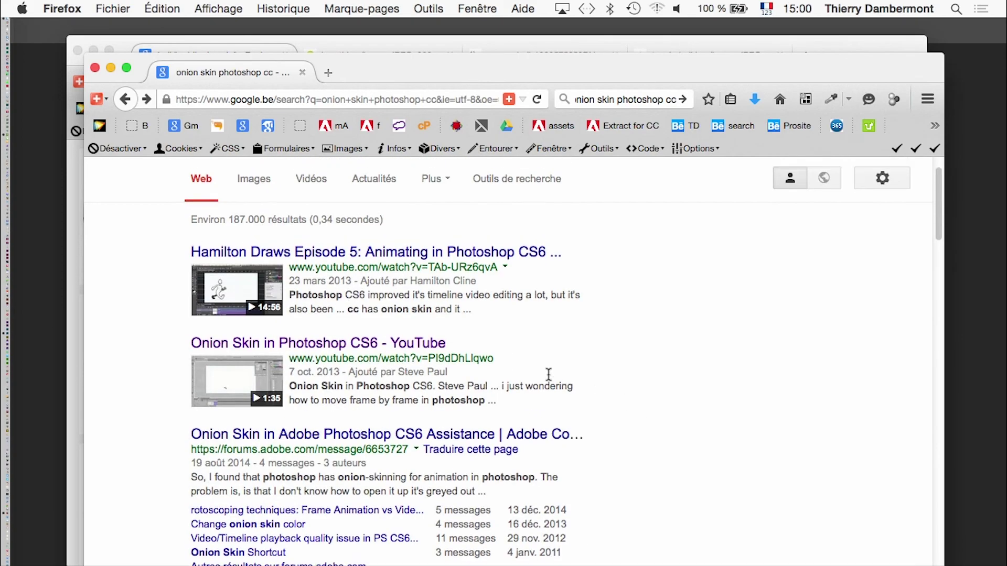
scroll(545, 375, up, 2)
click(252, 182)
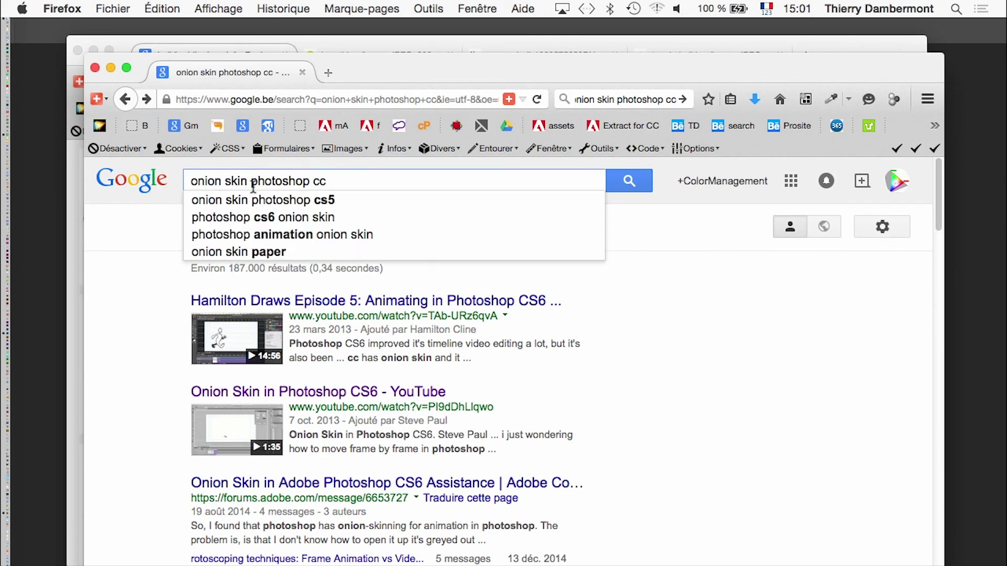
text(in)
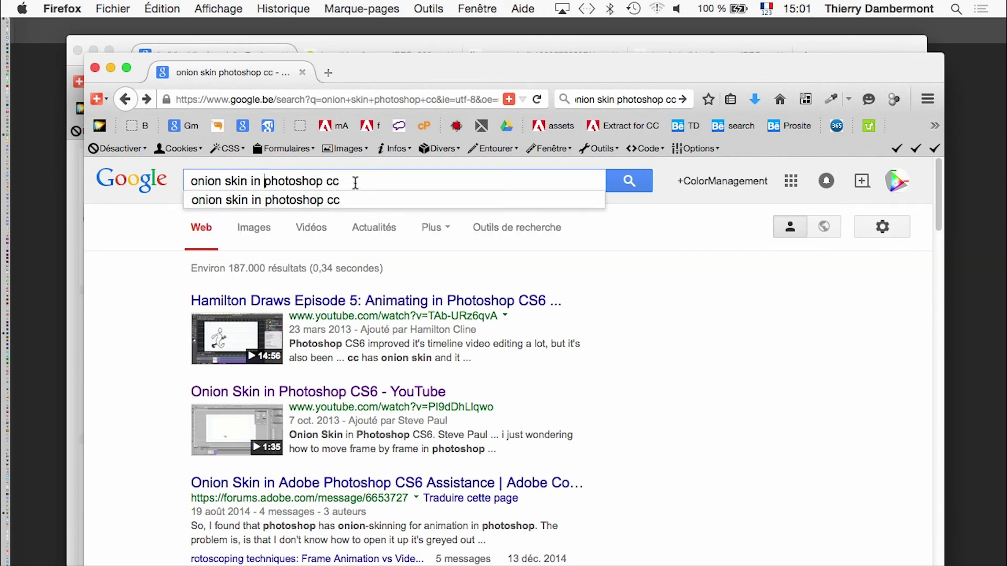
click(189, 182)
text(")
click(621, 184)
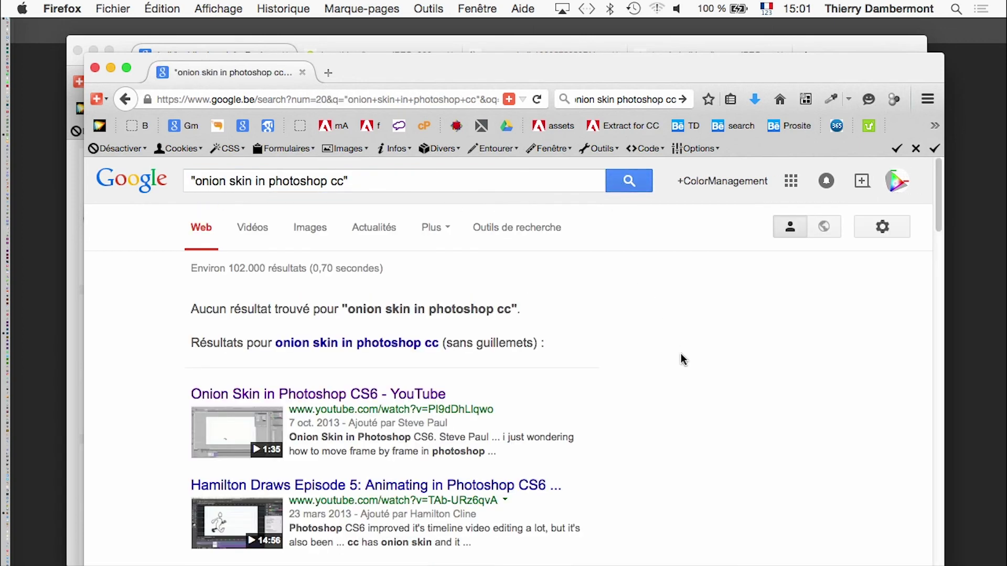
scroll(681, 354, down, 7)
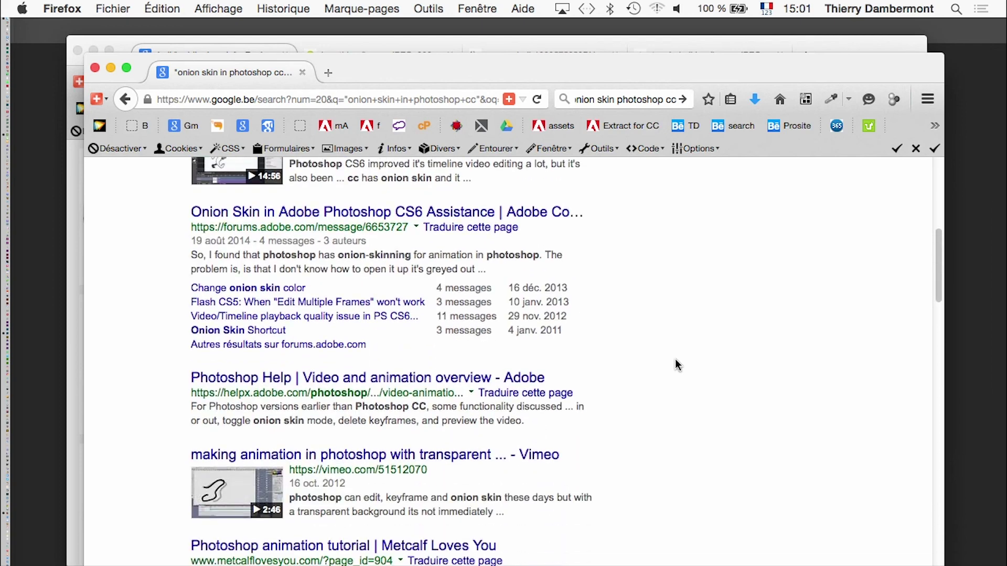
scroll(675, 360, down, 3)
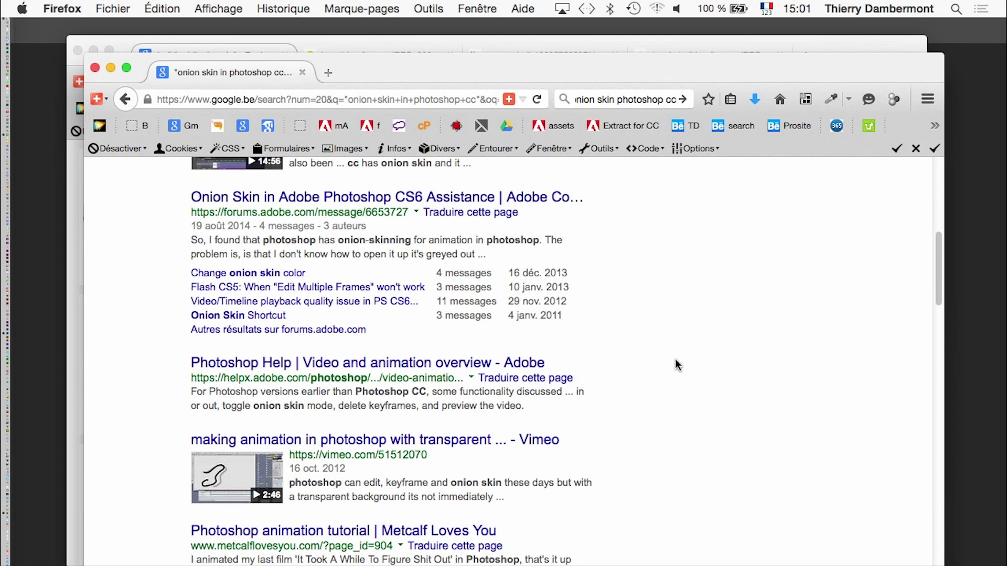
scroll(675, 360, down, 2)
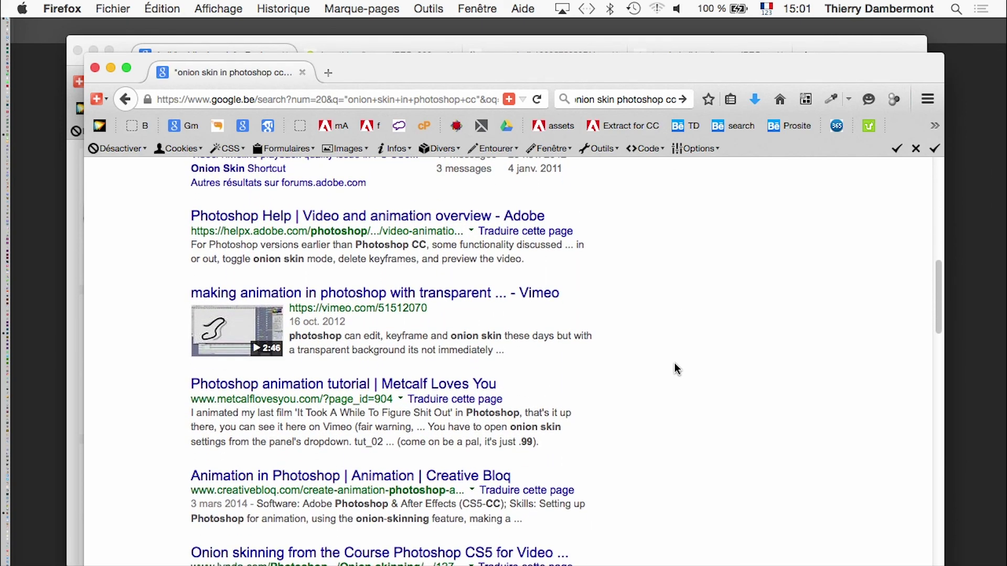
scroll(676, 371, down, 1)
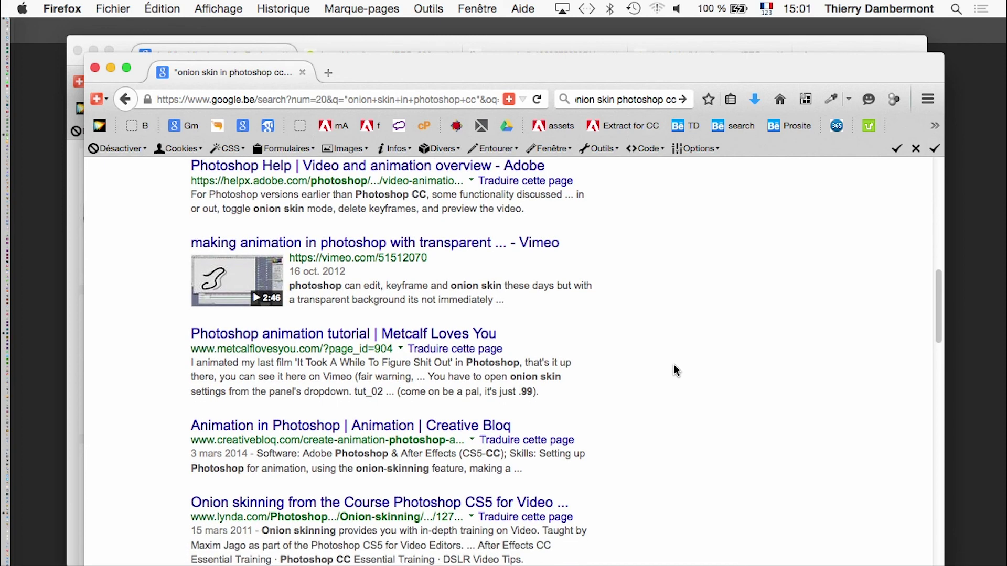
scroll(676, 370, down, 3)
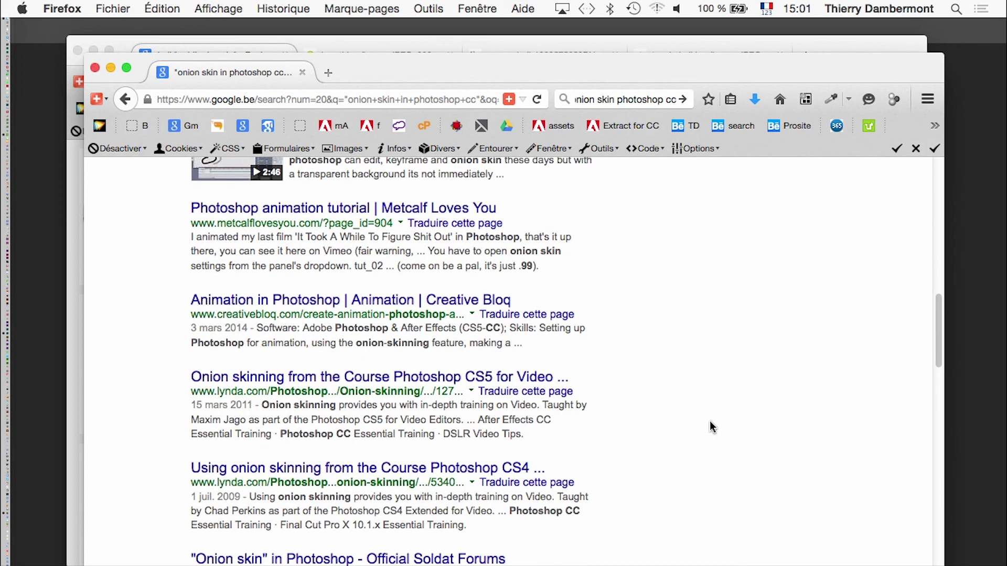
Minimize the onion skin results window, switch to Photoshop and move the Montage panel further down below the banner.
click(110, 68)
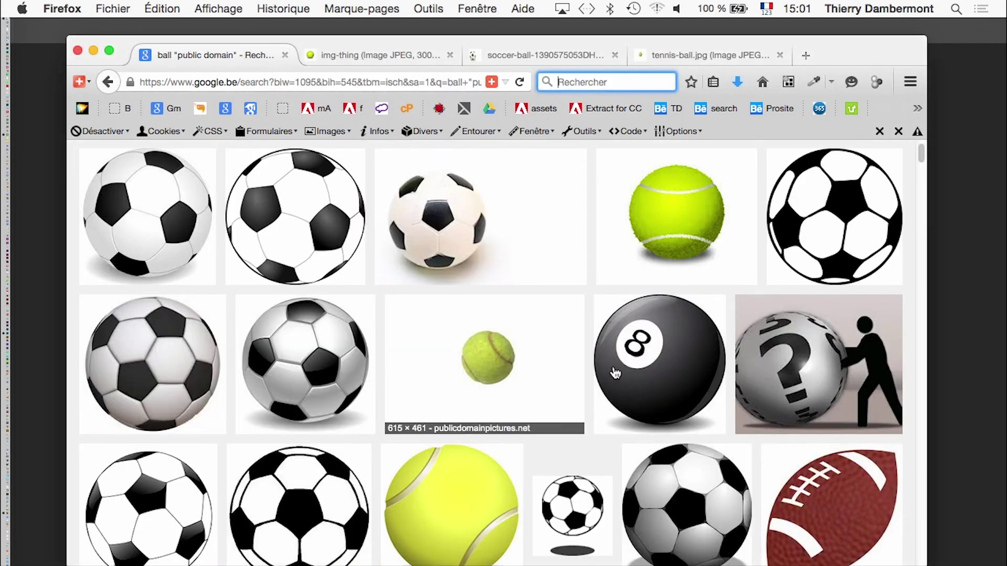
key(super+Tab)
key(super+Tab)
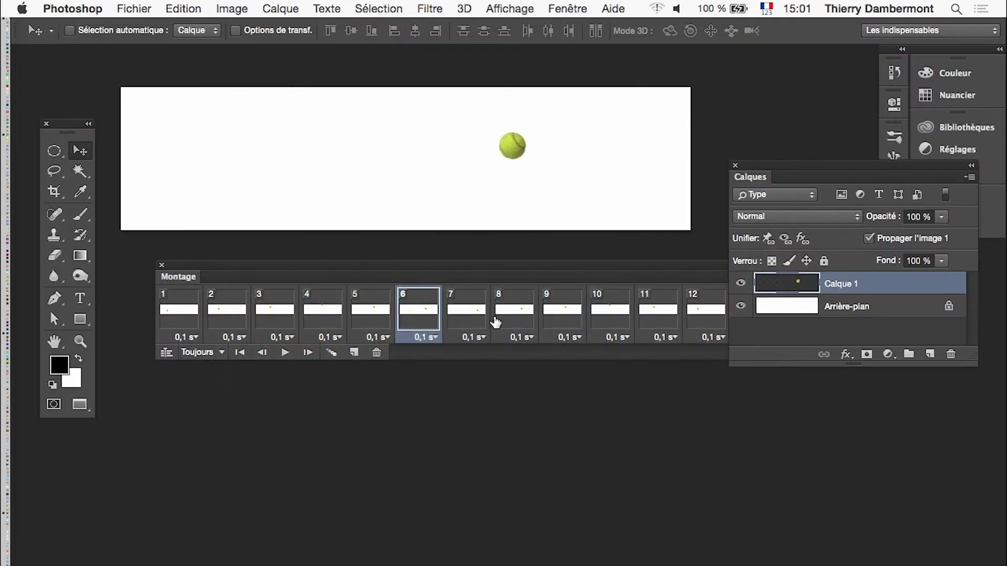
drag(457, 264, 425, 377)
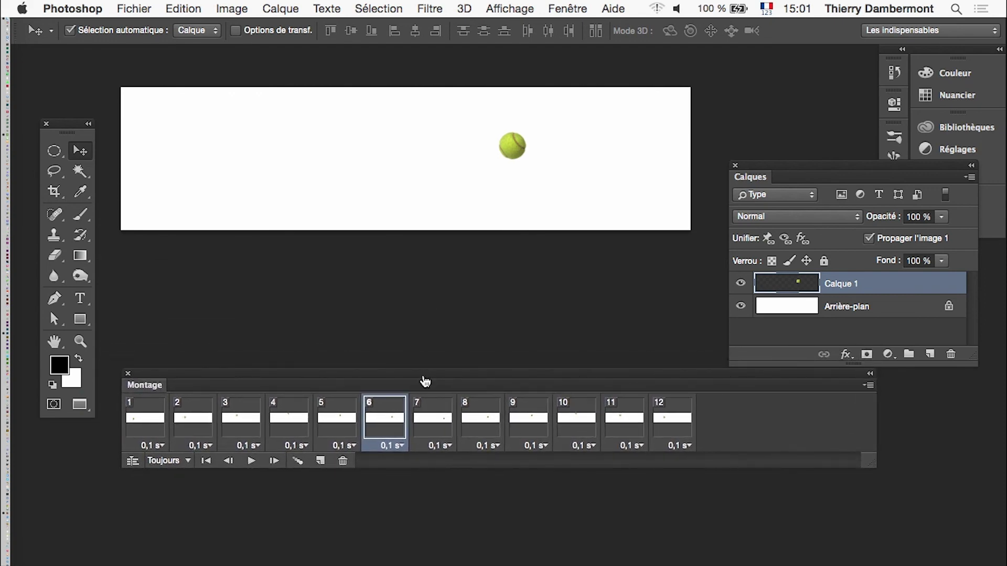
Switch to Firefox, search for "tennis raket" and accept the suggested spelling "tennis racket".
key(super+Tab)
scroll(612, 187, up, 3)
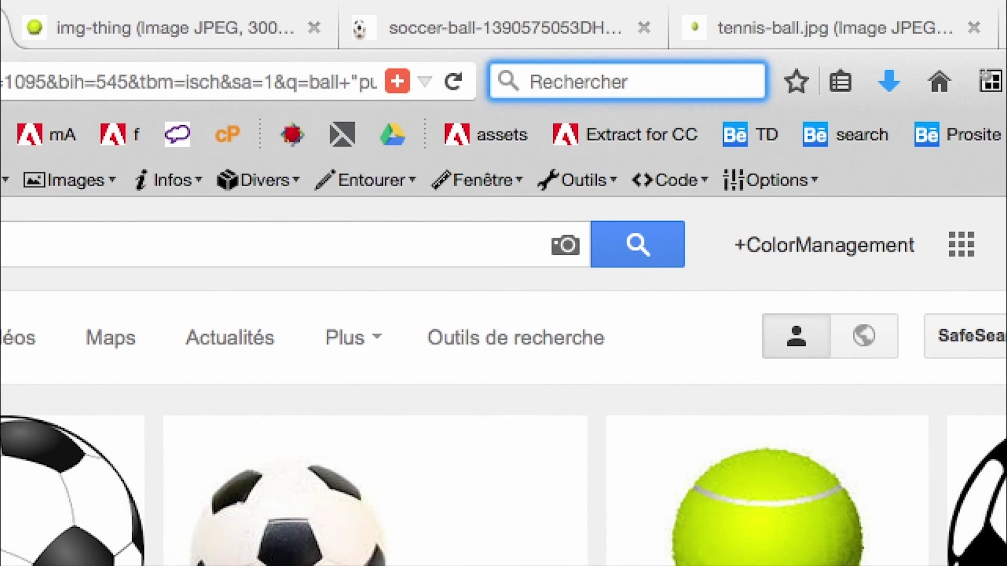
text(tennis r)
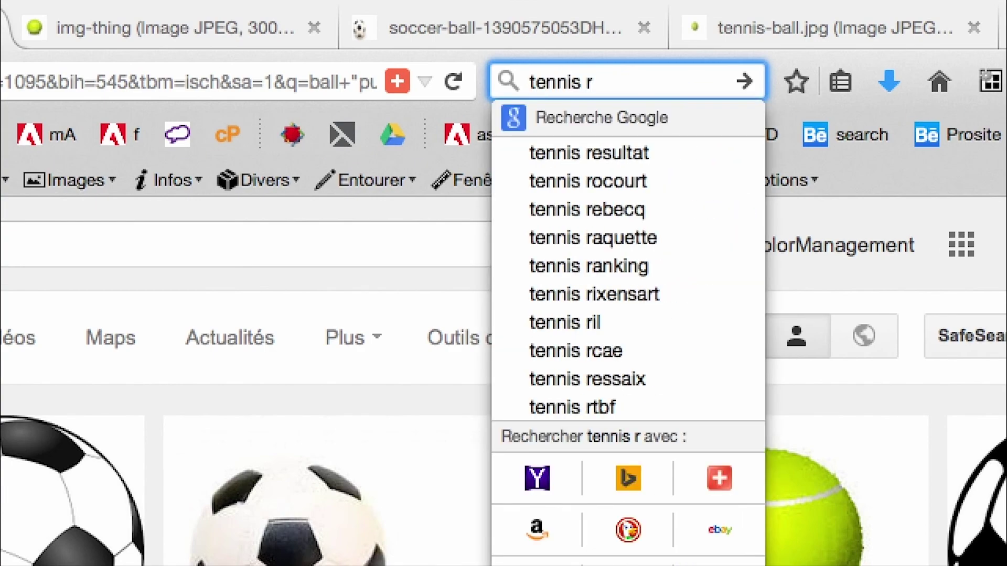
text(ak)
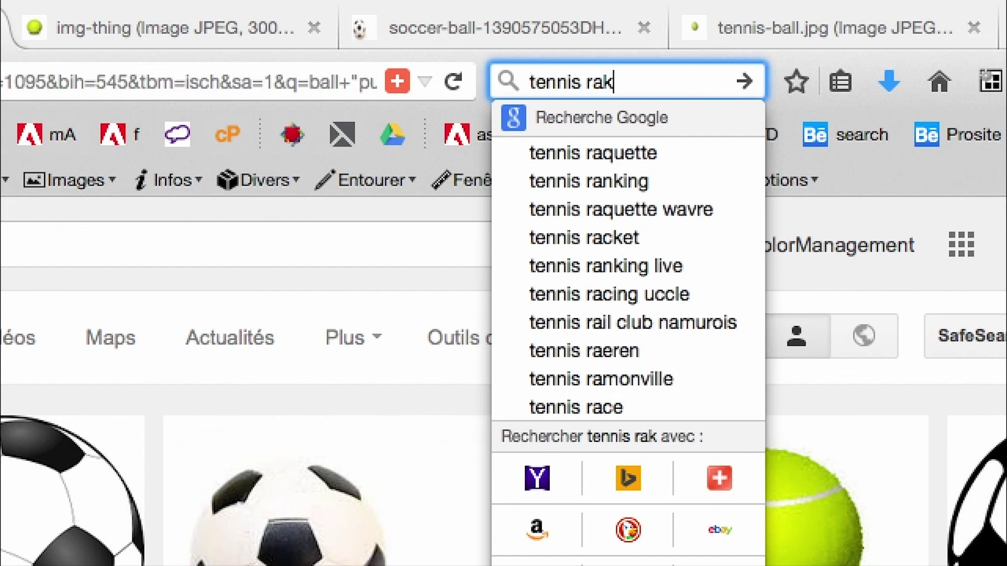
text(et)
key(Return)
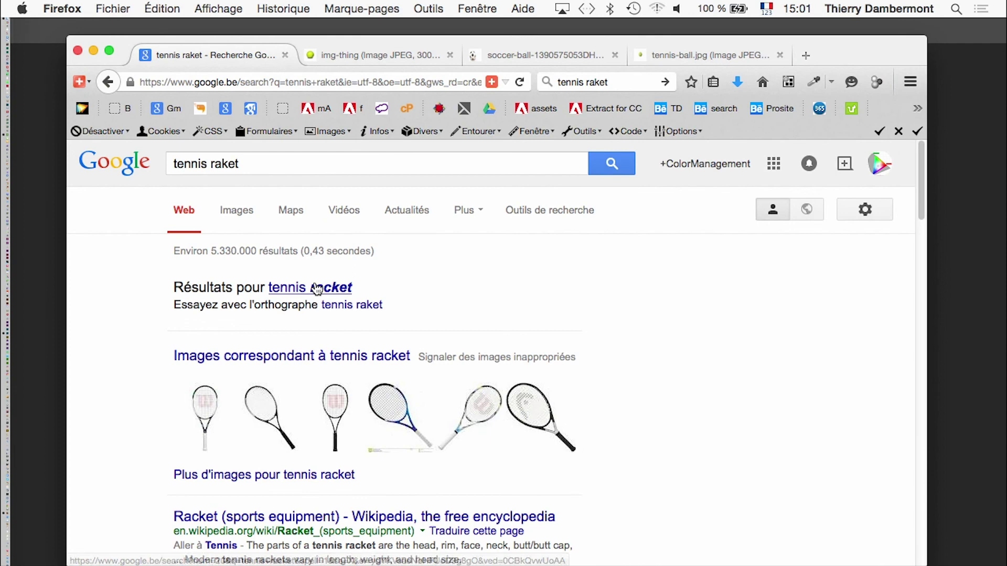
click(40, 493)
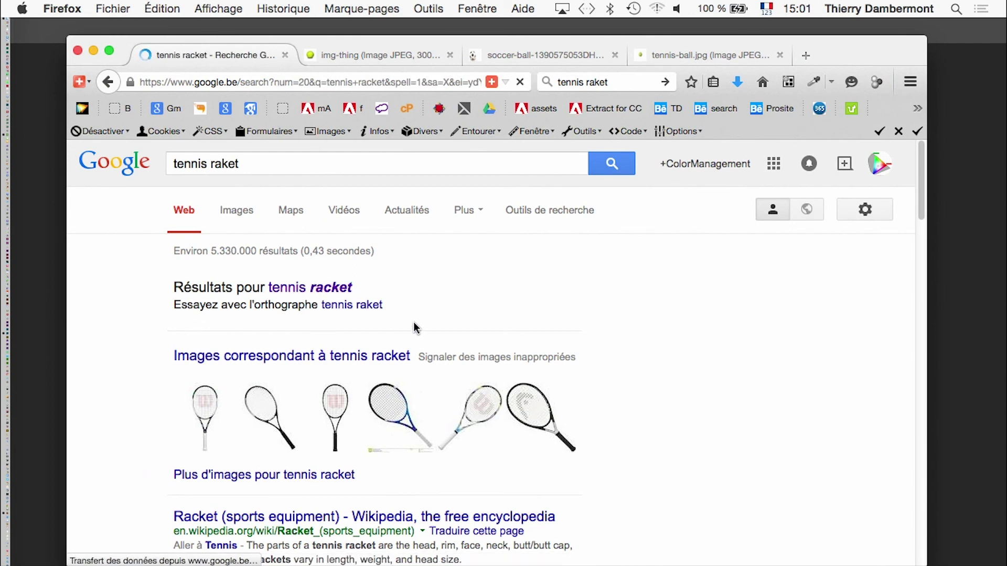
Refine the search to tennis racket "public domain" and show the image results.
click(275, 164)
text("public domain)
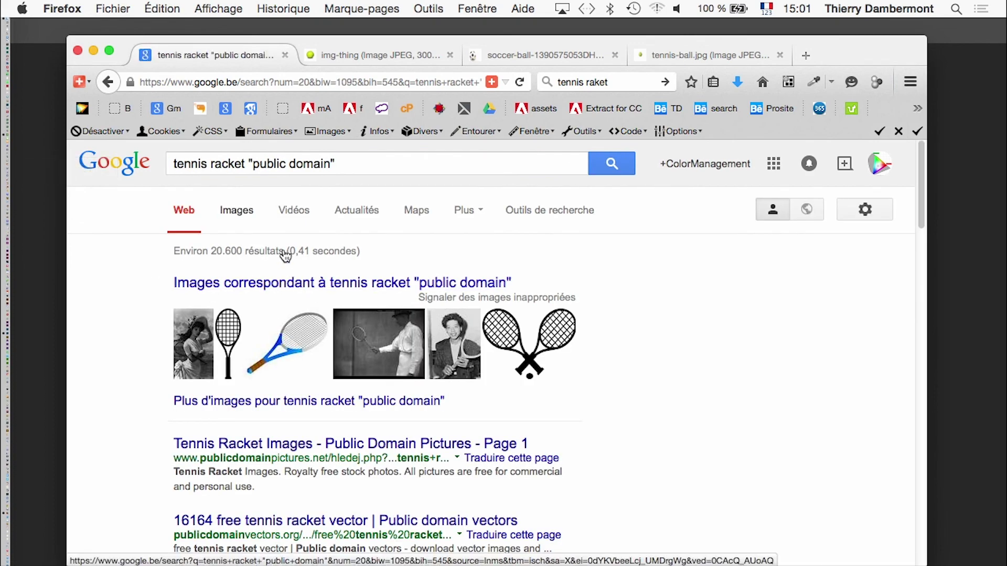
click(227, 224)
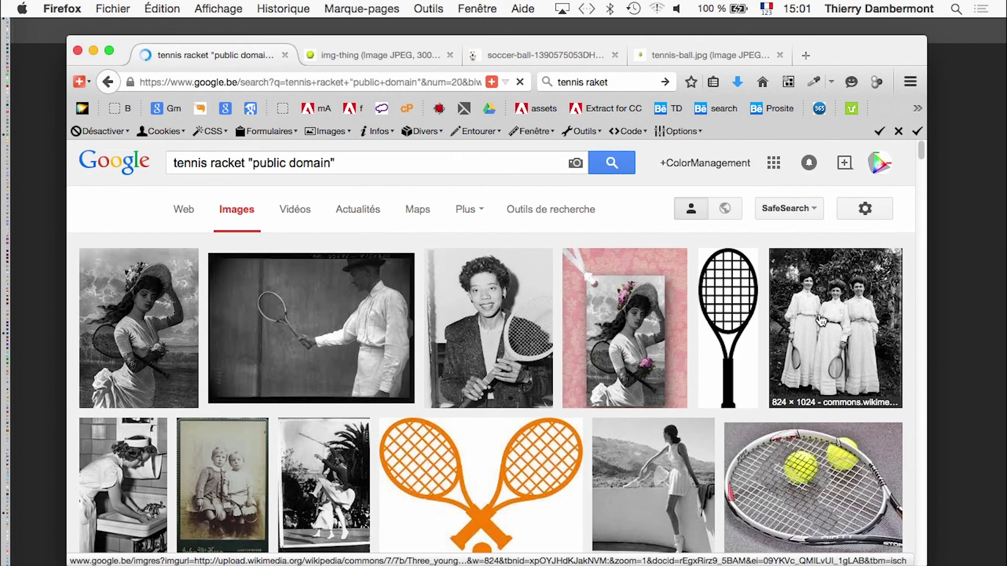
Open the blue tennis racket picture from wpclipart.com at full size in its own tab.
scroll(792, 330, down, 3)
scroll(792, 330, down, 2)
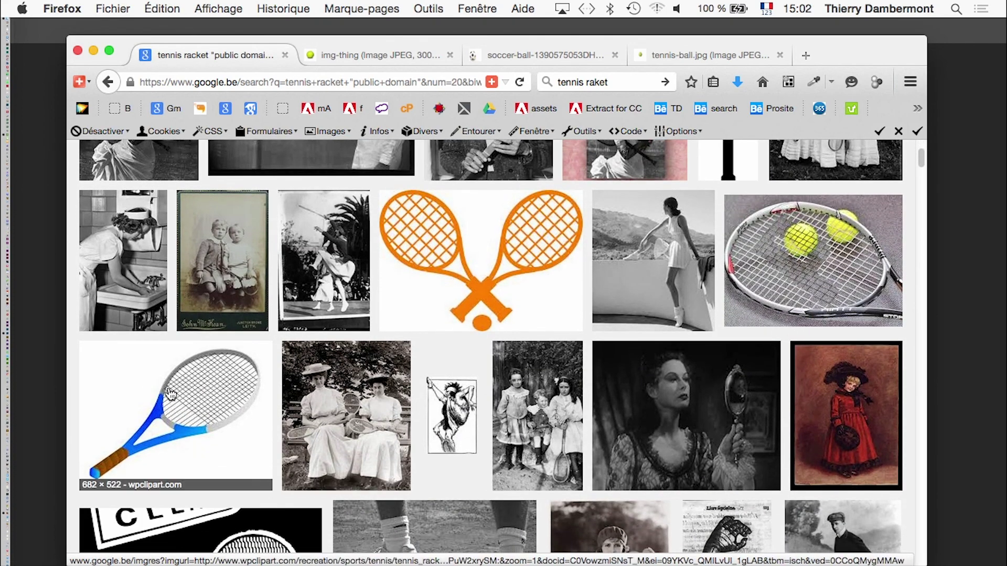
super+click(178, 401)
click(356, 55)
click(724, 290)
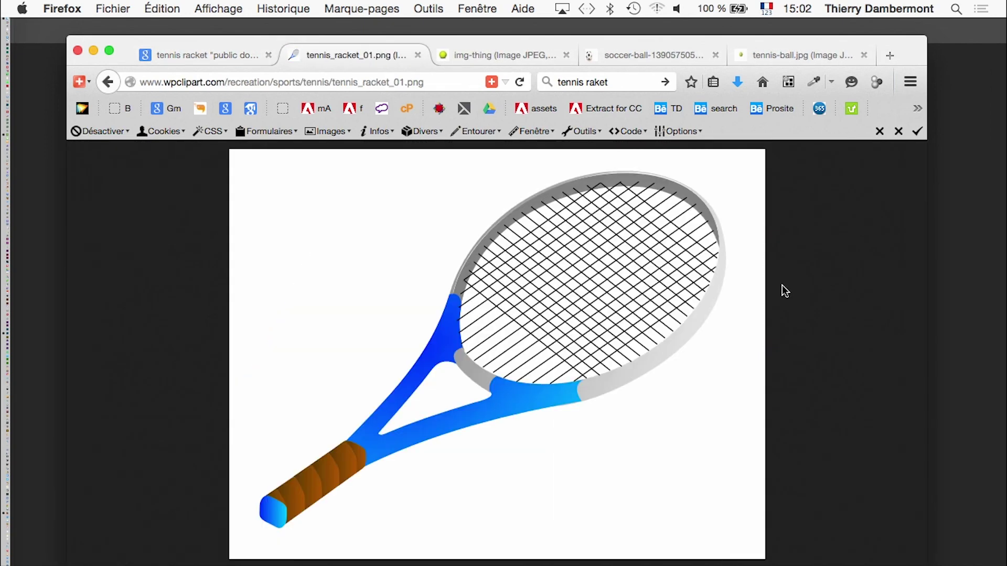
Save the racket image as tennis_racket_01.png in the "animation simple - hands on" folder of Photoshop jour 4.
right_click(659, 282)
click(689, 322)
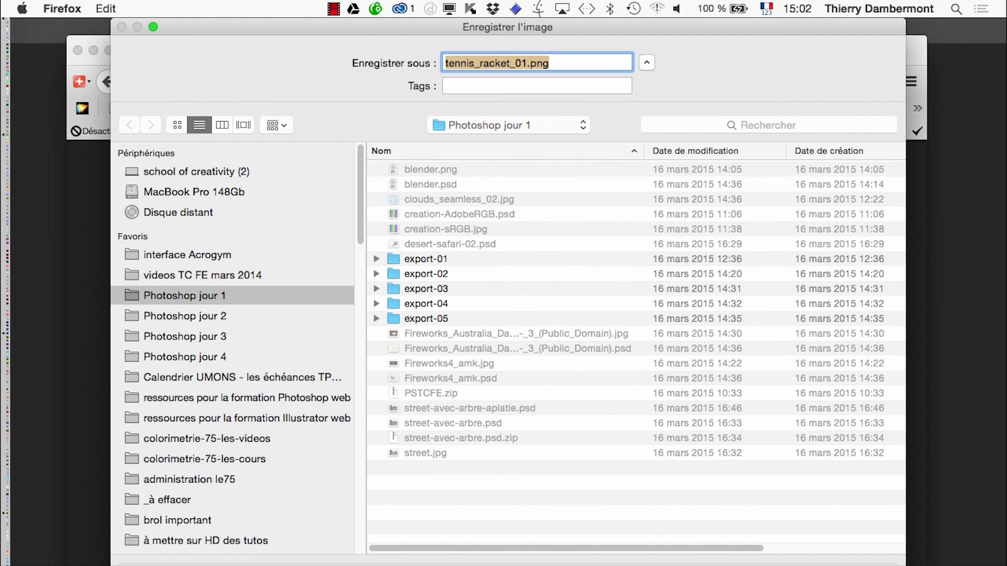
click(284, 357)
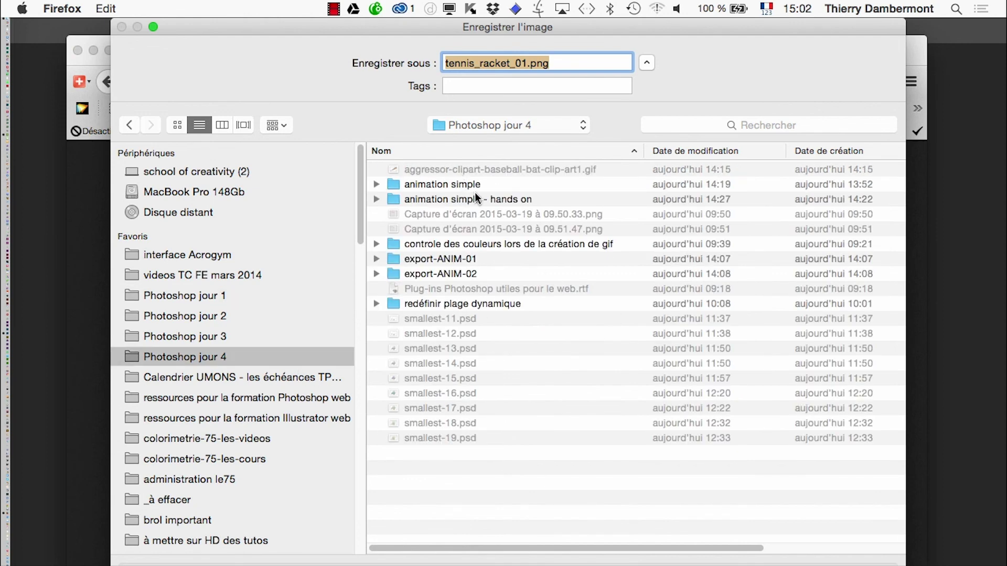
double_click(478, 197)
key(Return)
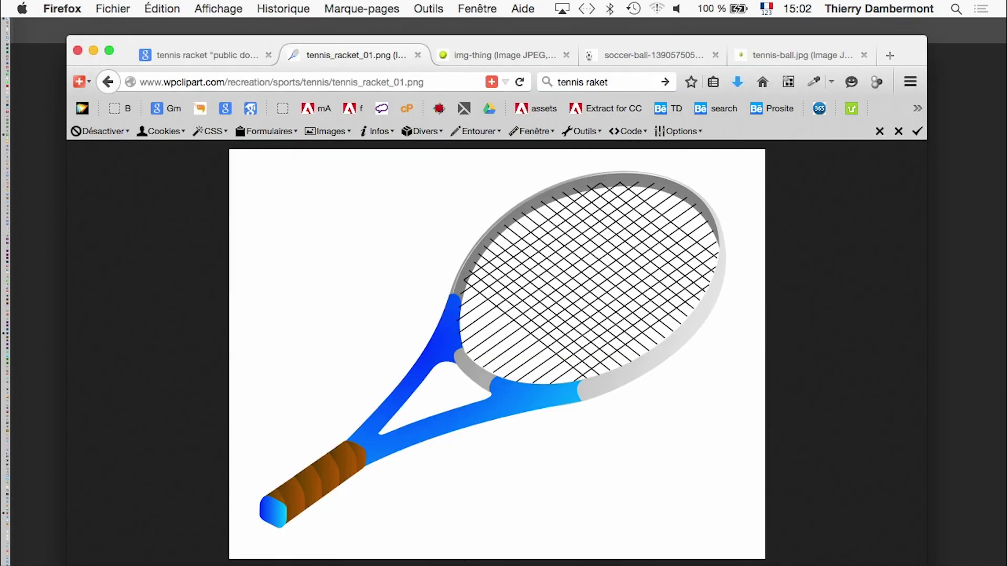
Switch to Photoshop and open tennis_racket_01.png from the "animation simple - hands on" folder, assigning the sRGB IEC61966-2.1 profile.
key(super+Tab)
key(super+Tab)
click(135, 8)
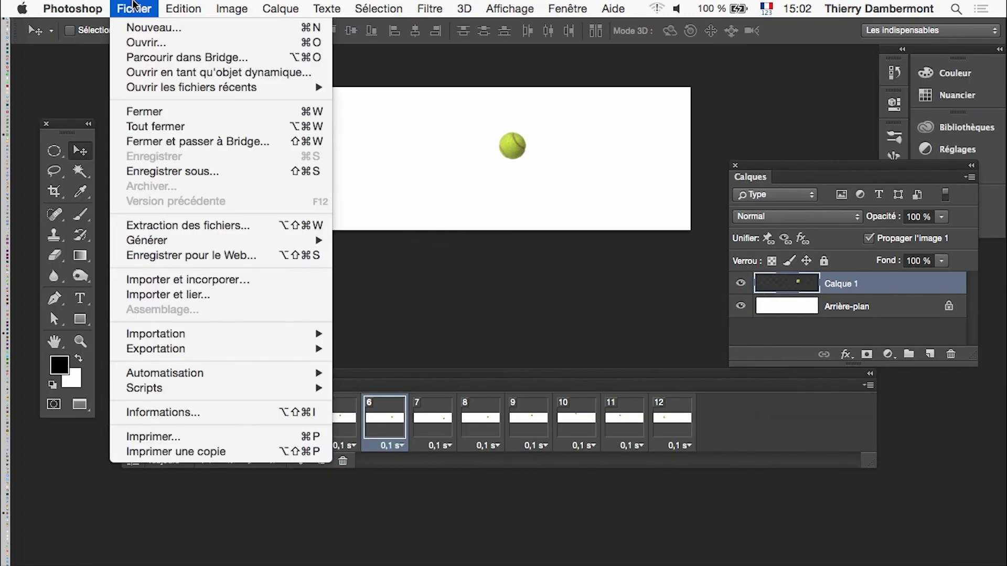
click(137, 42)
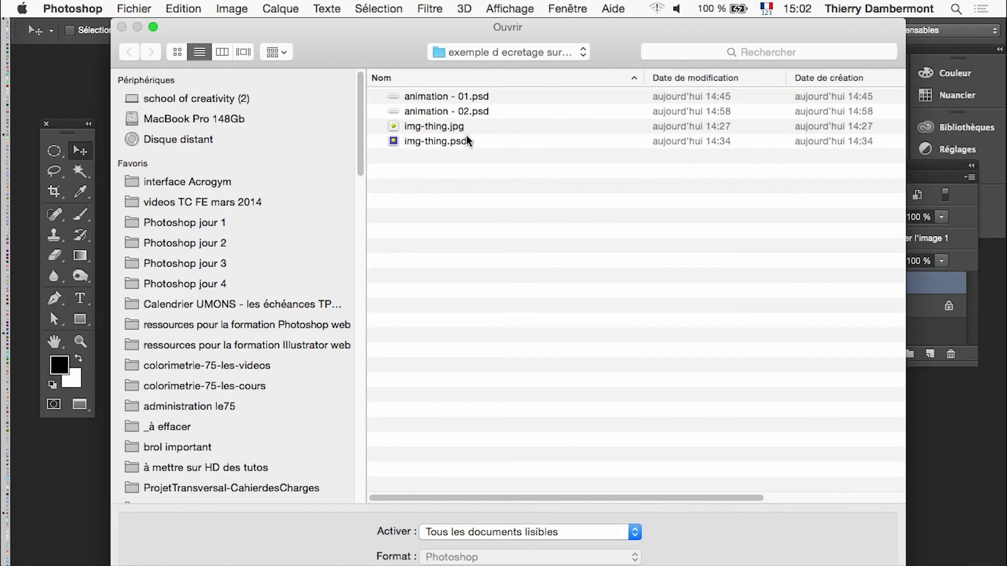
click(467, 141)
click(225, 285)
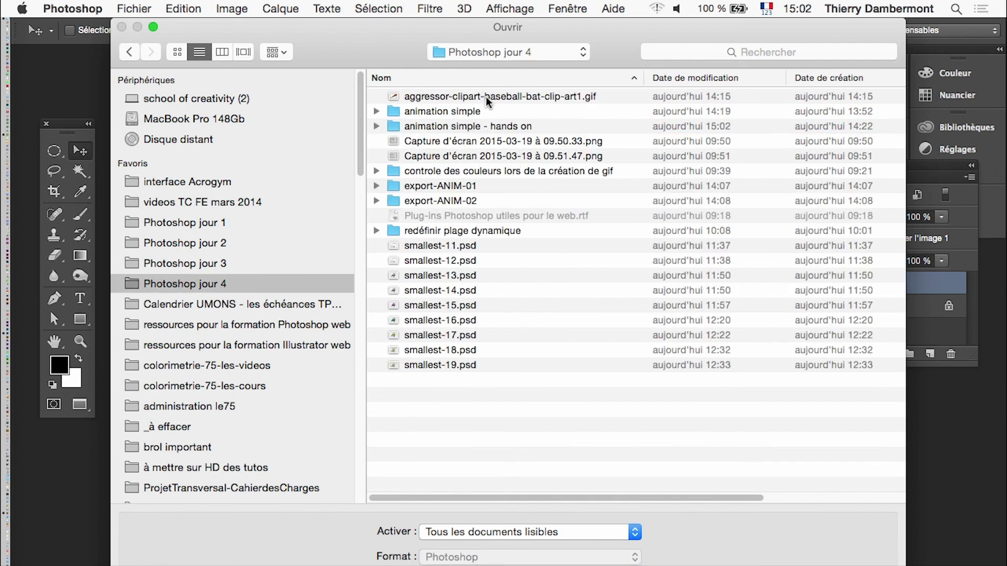
double_click(480, 124)
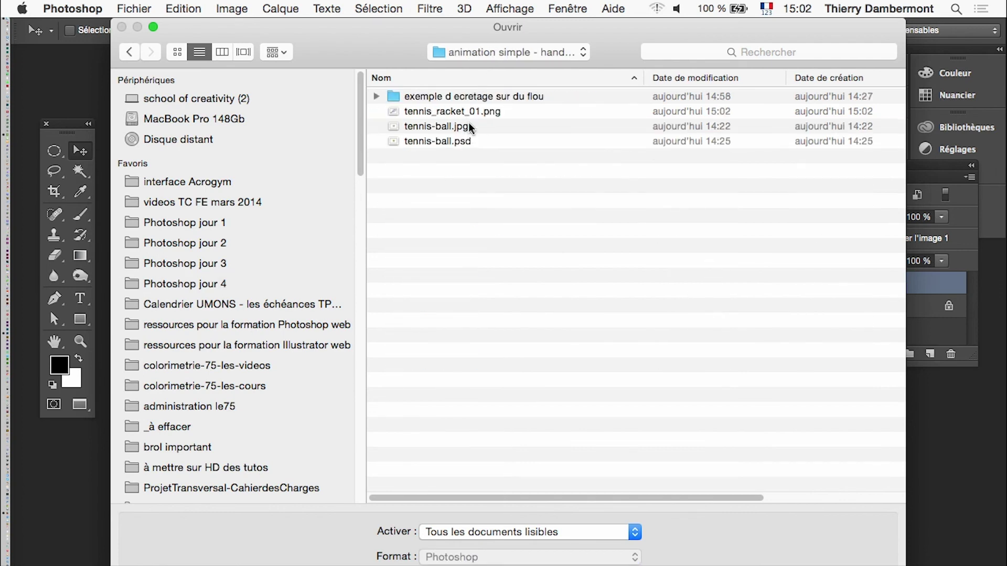
click(469, 112)
key(Return)
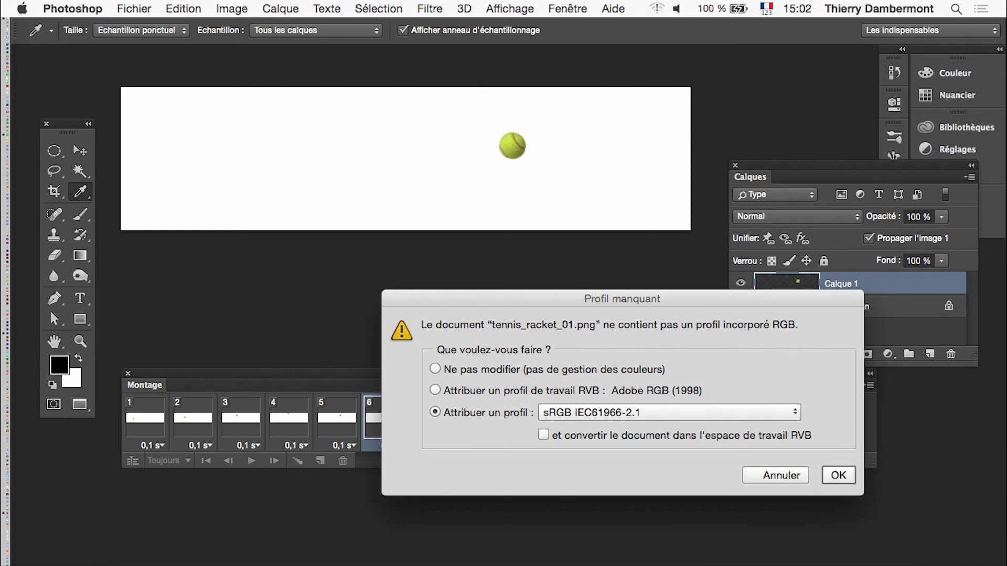
click(838, 475)
Lower the Montage panel clear of the racket and convert the locked Arrière-plan into the regular layer Calque 0.
key(v)
key(super+minus)
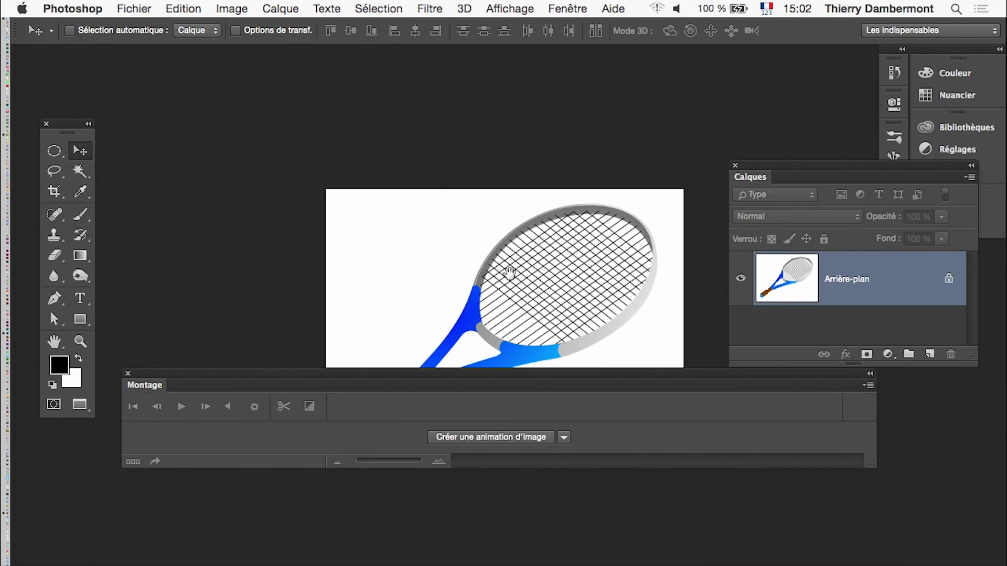
drag(299, 140, 353, 147)
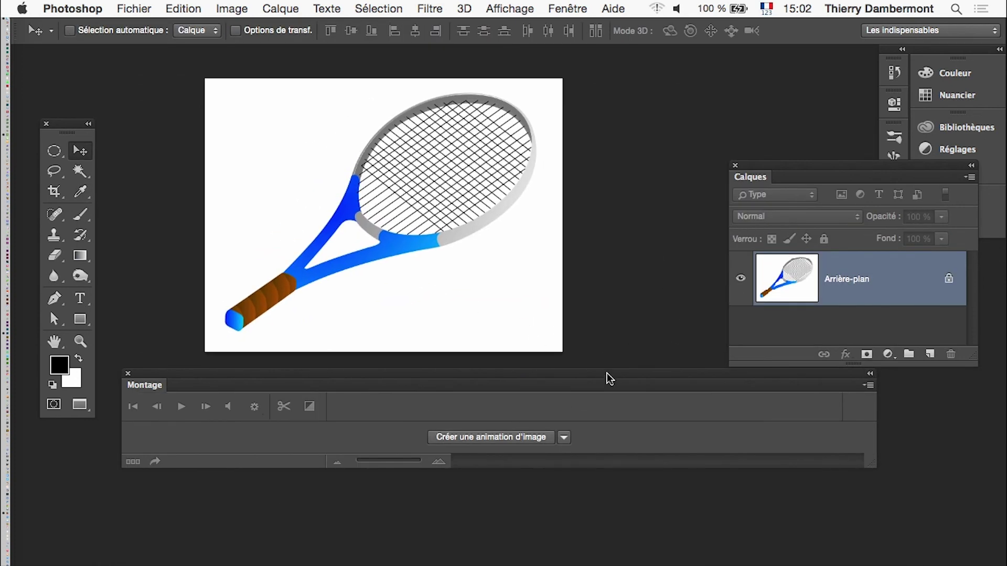
drag(607, 373, 612, 434)
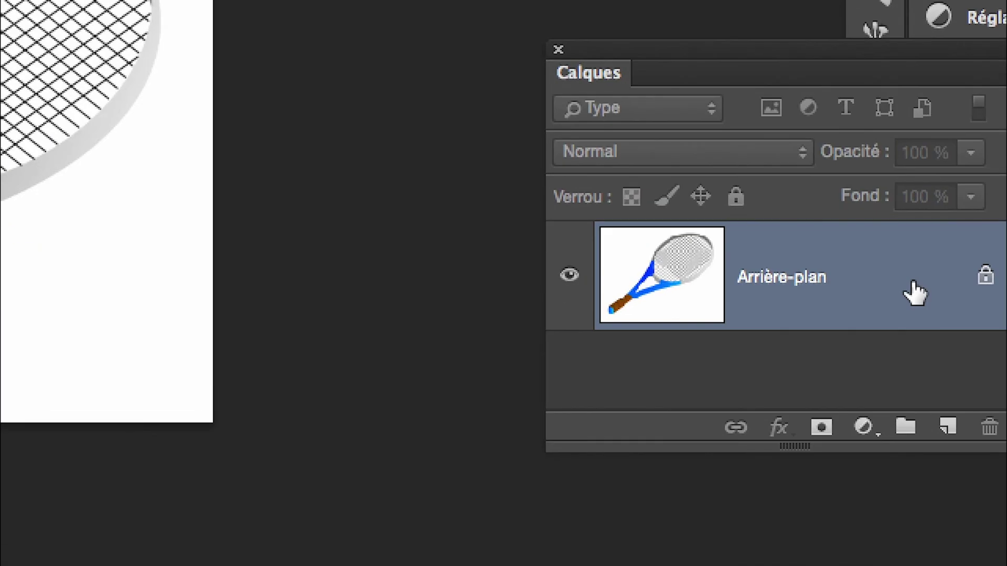
double_click(877, 292)
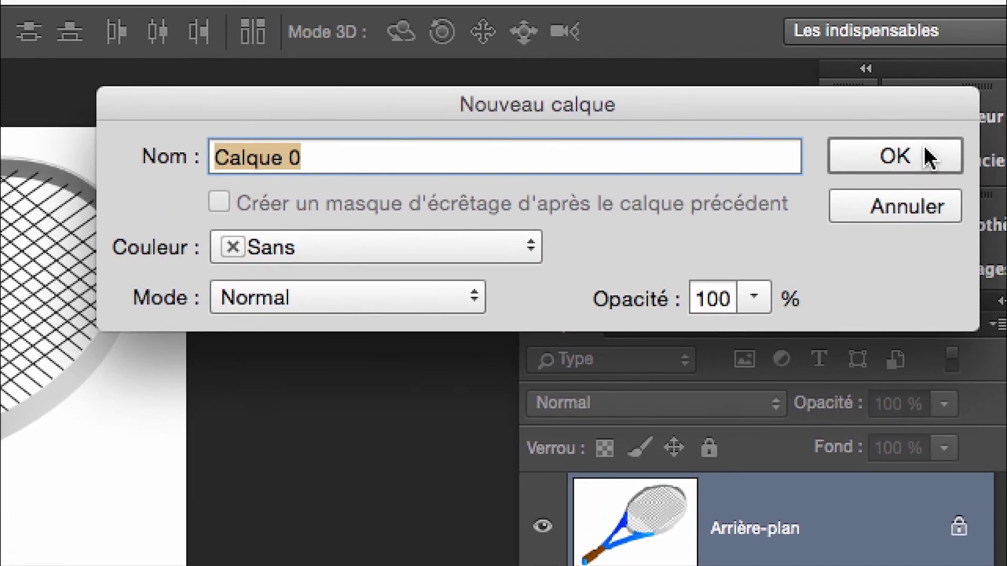
click(927, 158)
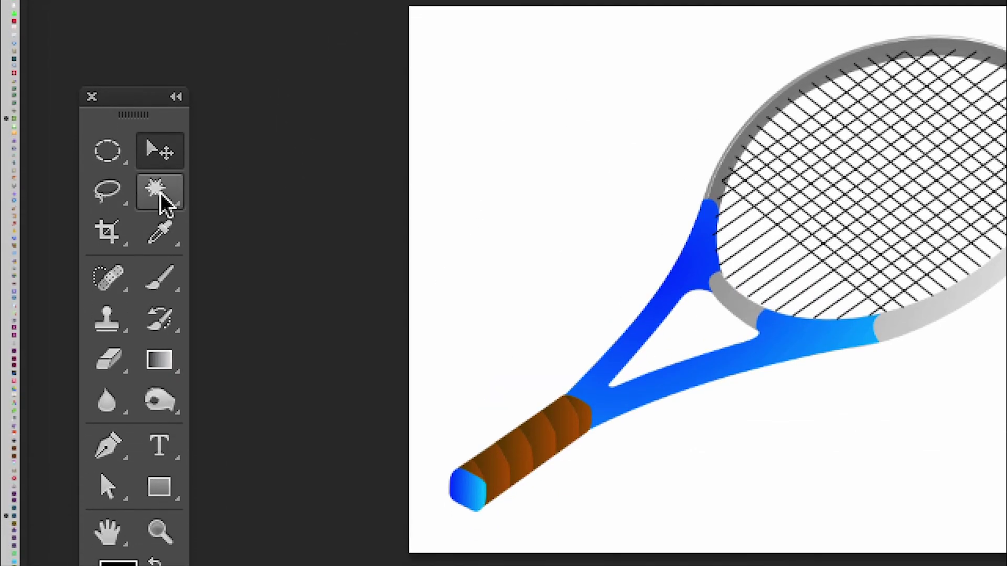
Select the white background surrounding the racket with the Magic Wand, using a tolerance of 16 and contiguous pixels.
click(160, 334)
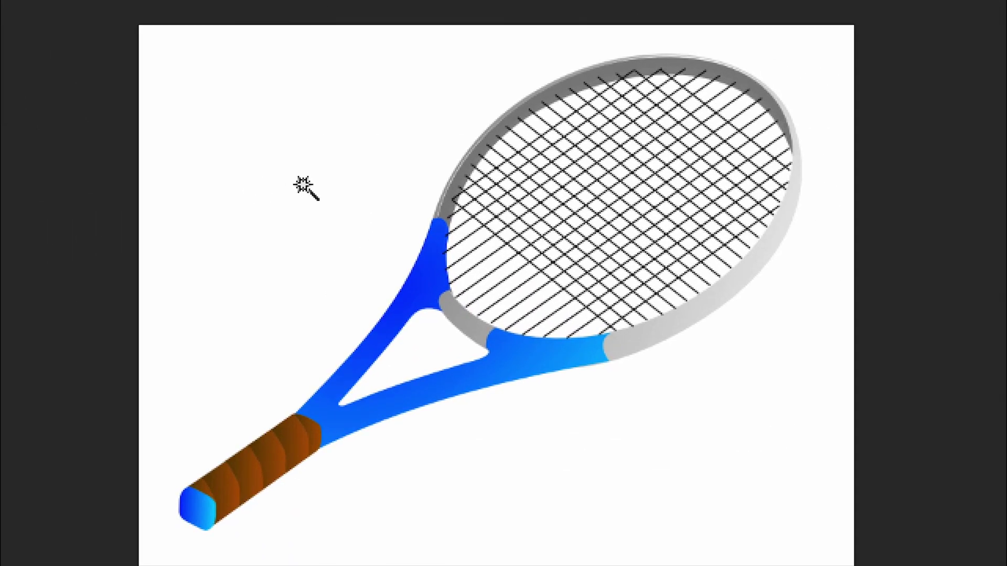
click(302, 185)
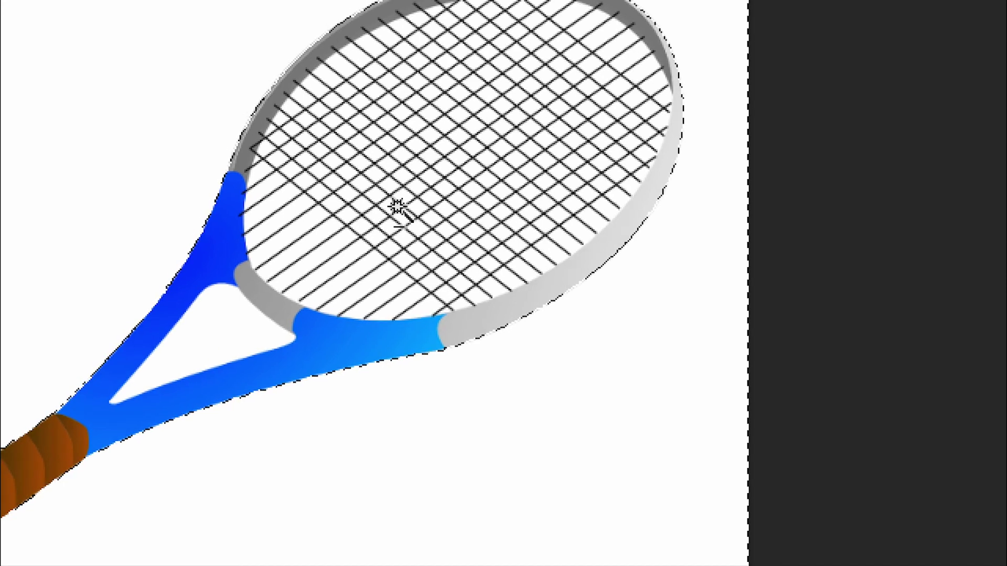
scroll(401, 210, down, 1)
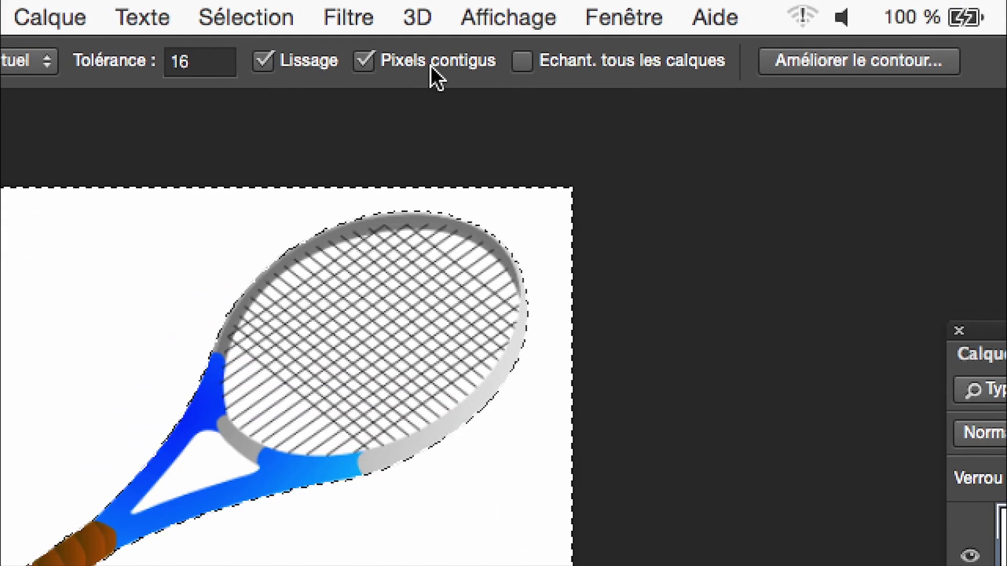
Turn off Pixels contigus, reselect all white areas including those between the strings, delete them and clear the selection.
click(431, 67)
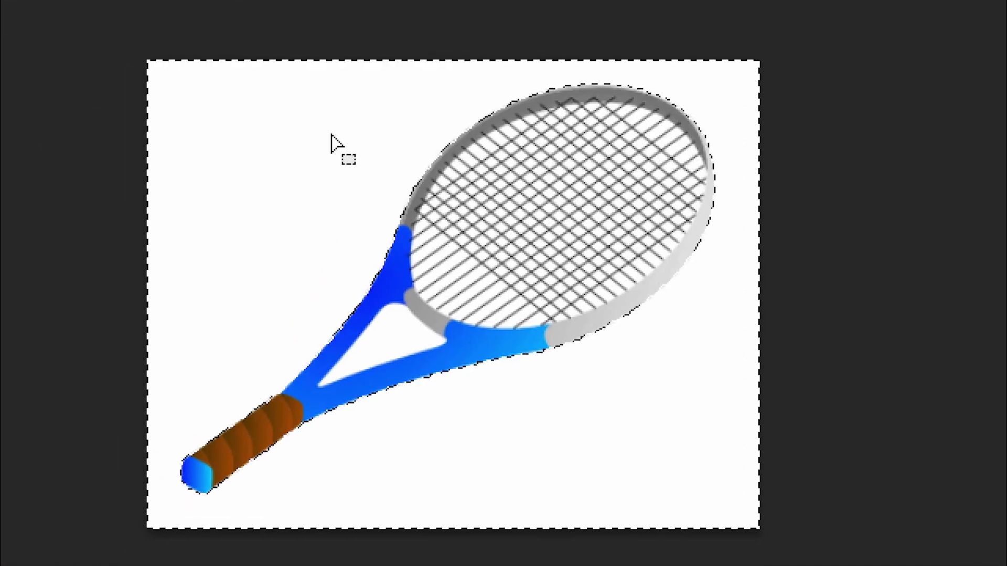
key(ctrl+d)
click(332, 134)
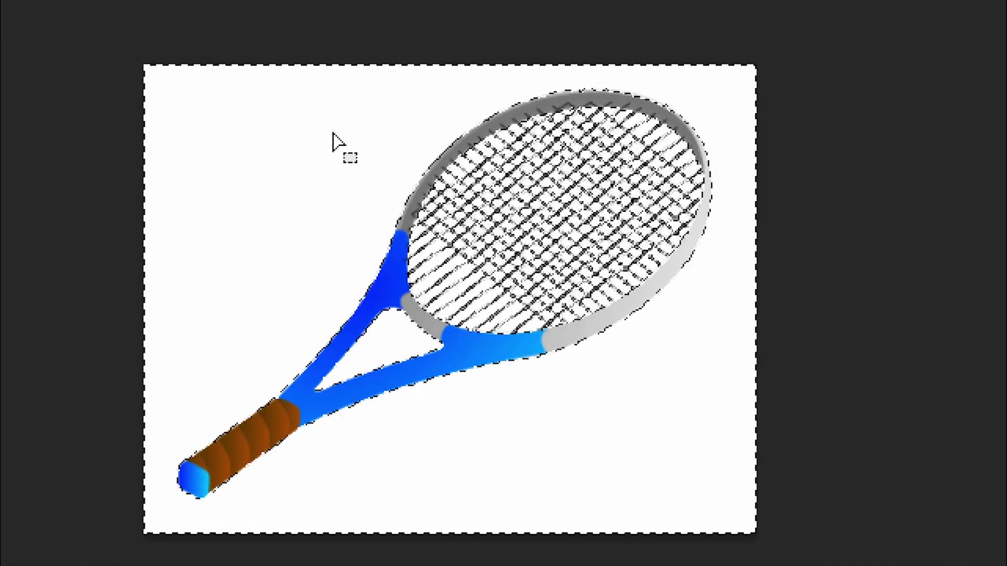
scroll(411, 152, up, 3)
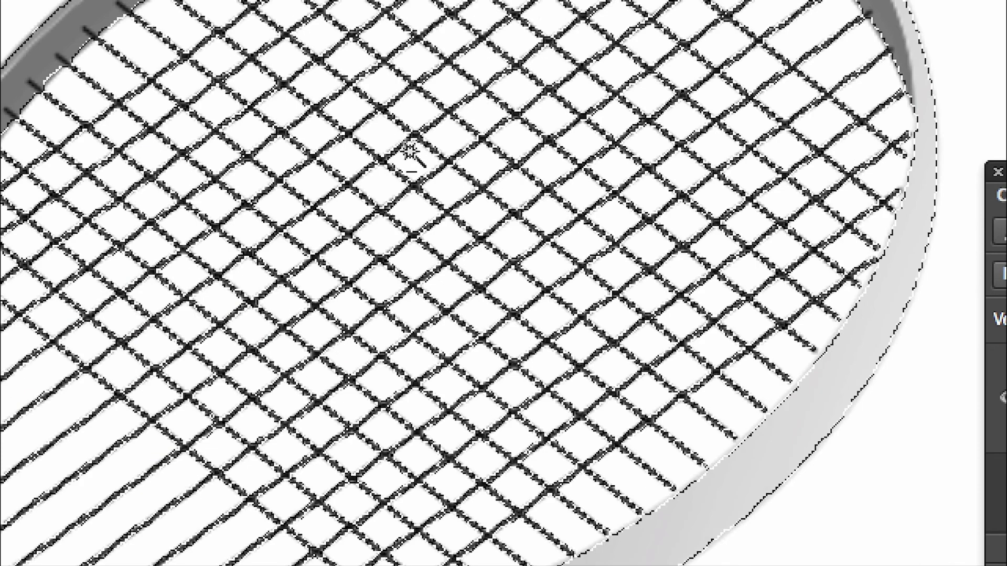
scroll(411, 160, down, 5)
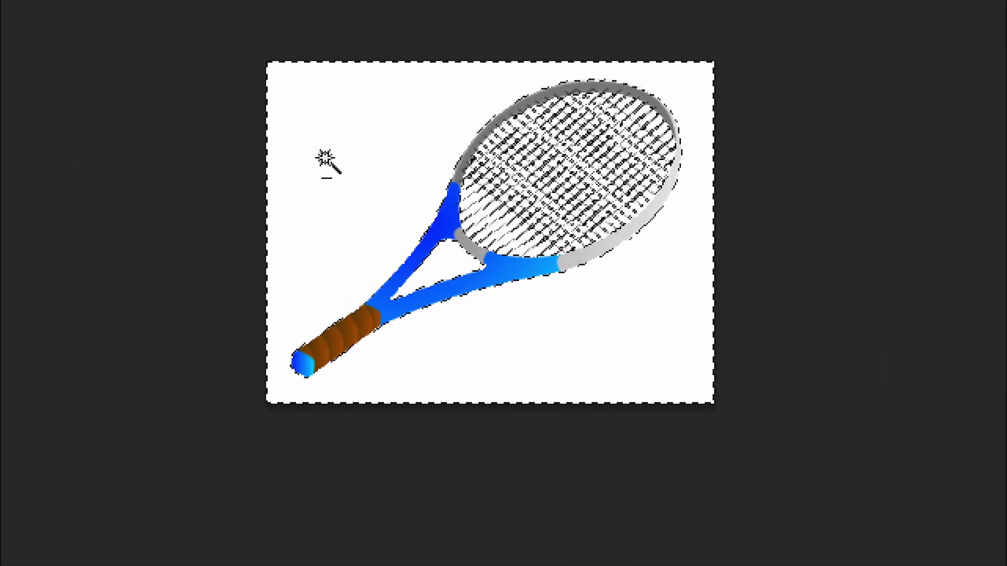
scroll(331, 163, up, 1)
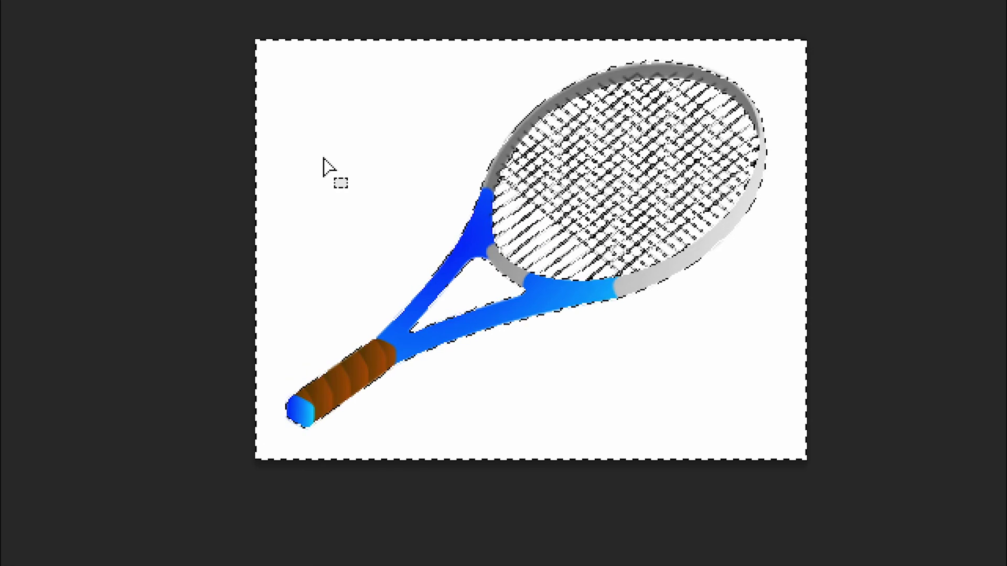
key(Delete)
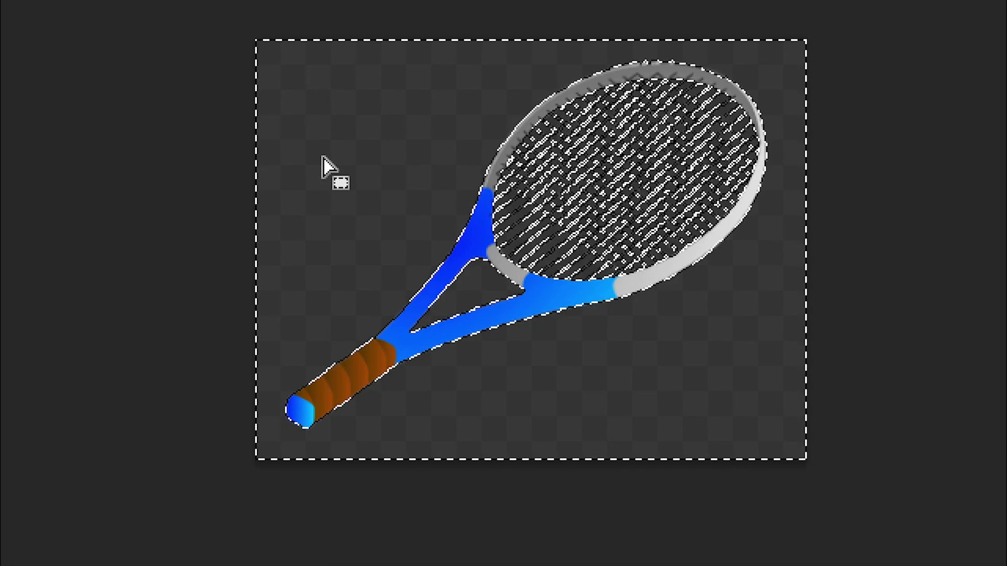
key(z)
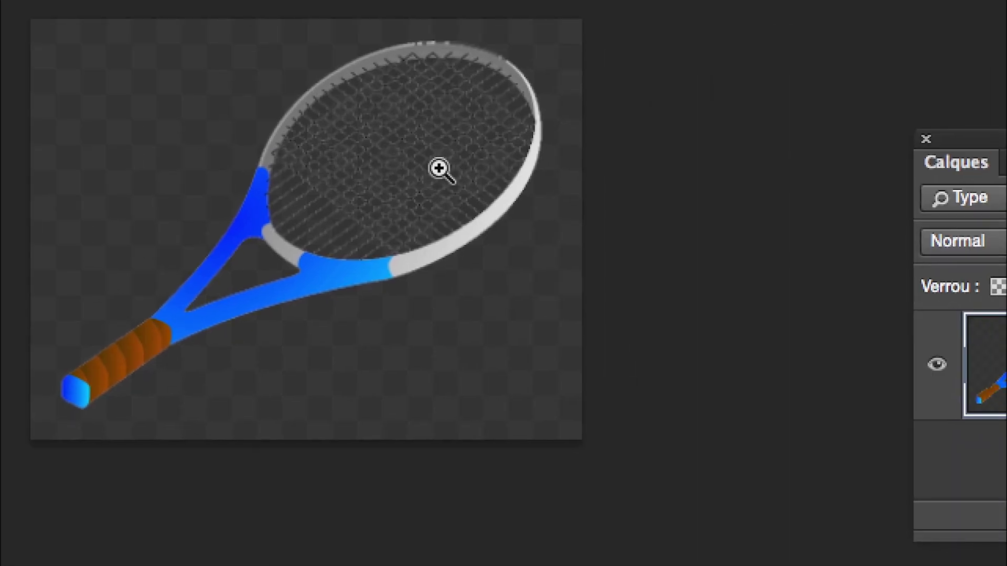
drag(659, 187, 660, 186)
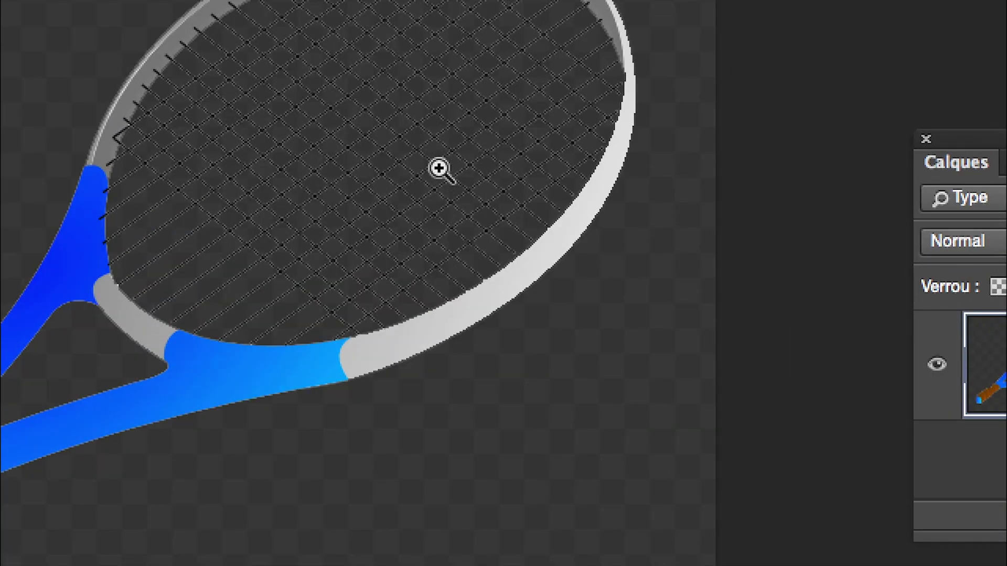
drag(439, 169, 440, 169)
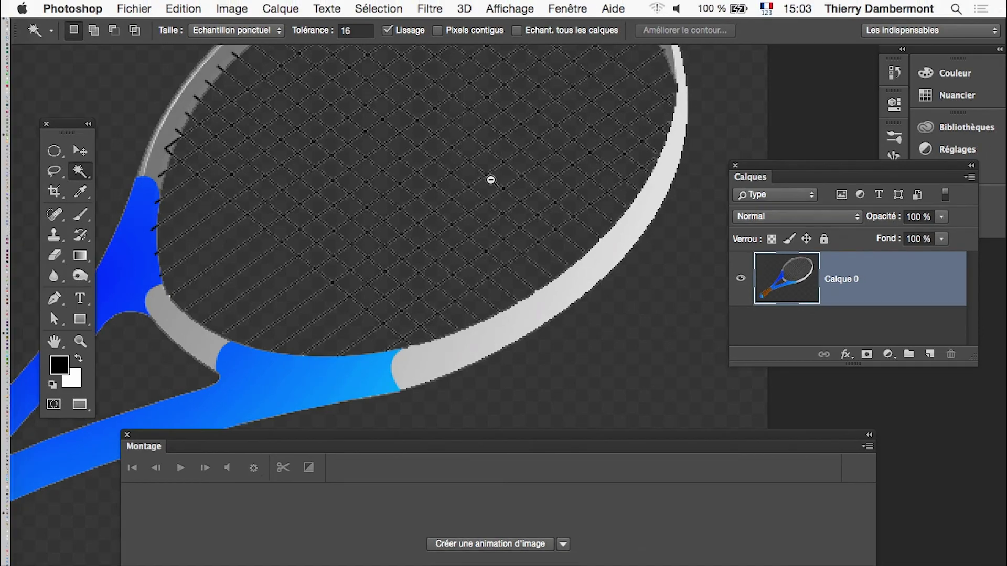
alt+click(440, 169)
alt+click(440, 169)
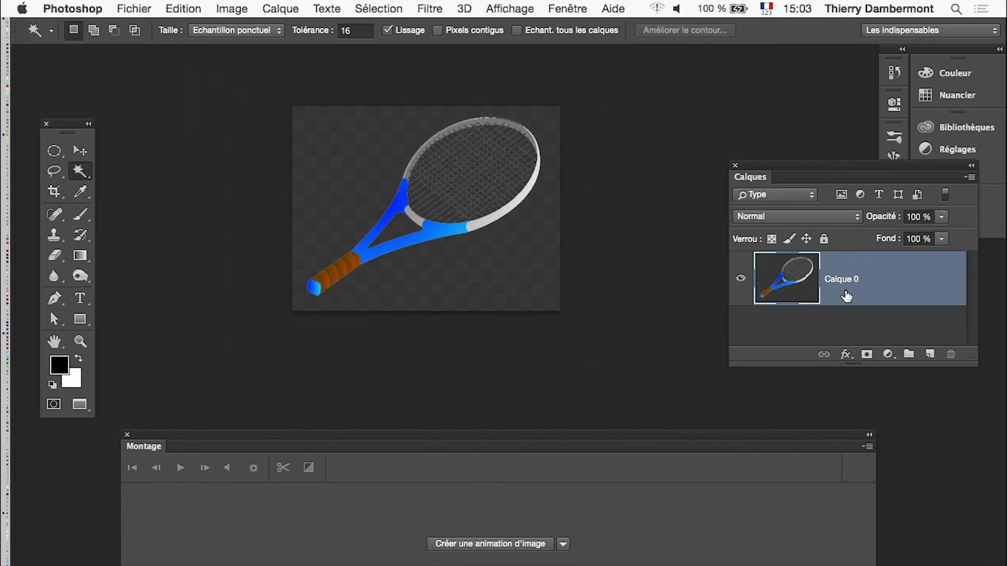